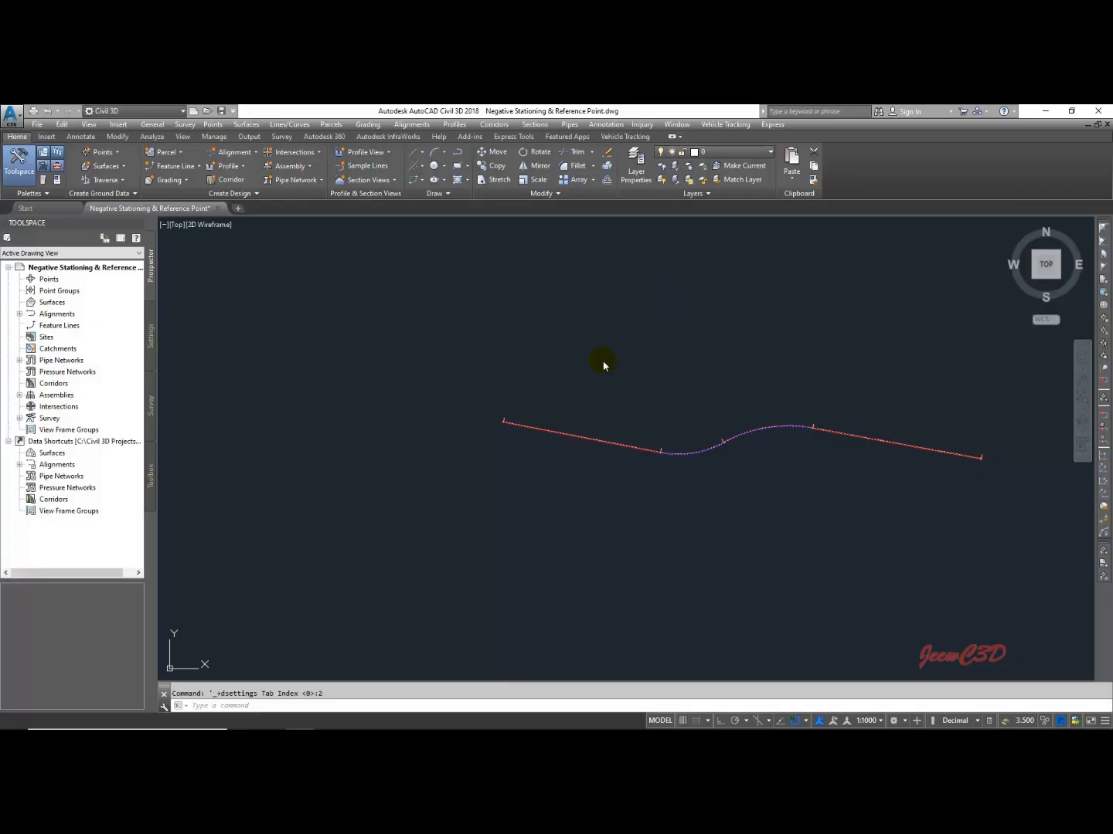
Examine the station labels along the first tangent, from the alignment's starting point onward
left_click(531, 378)
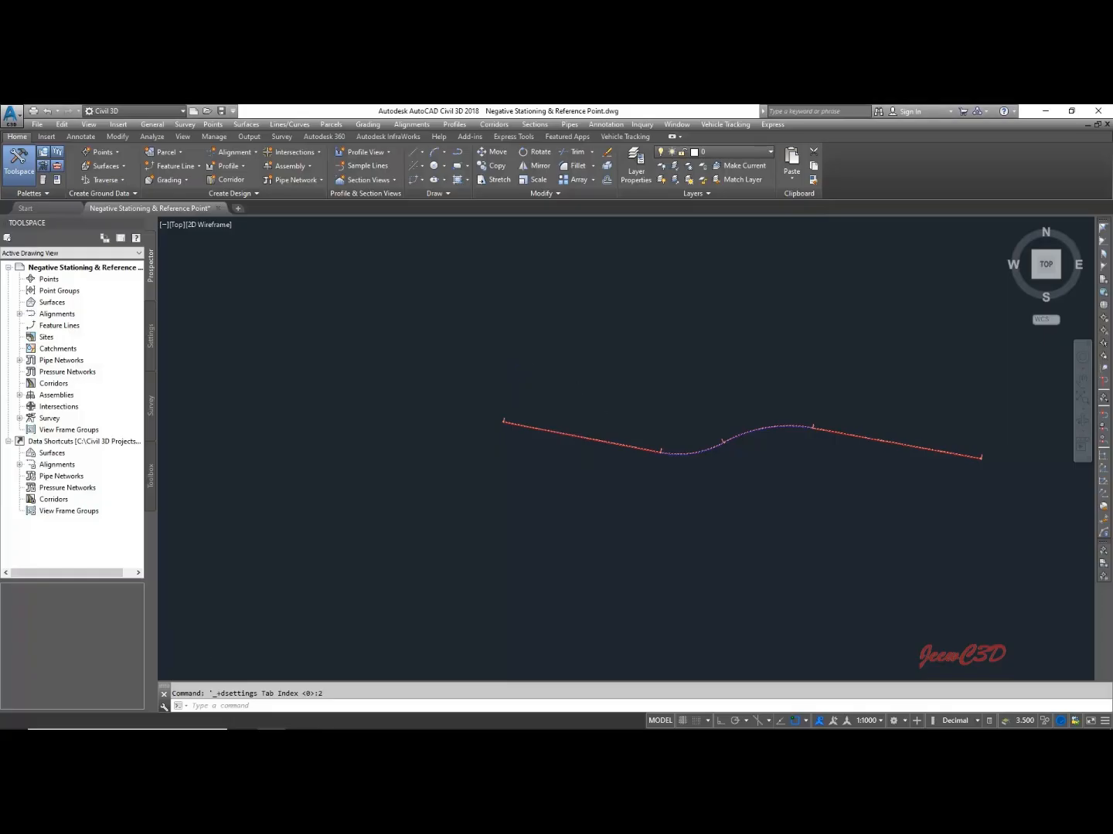
scroll(509, 435, "up", 6)
scroll(577, 437, "down", 5)
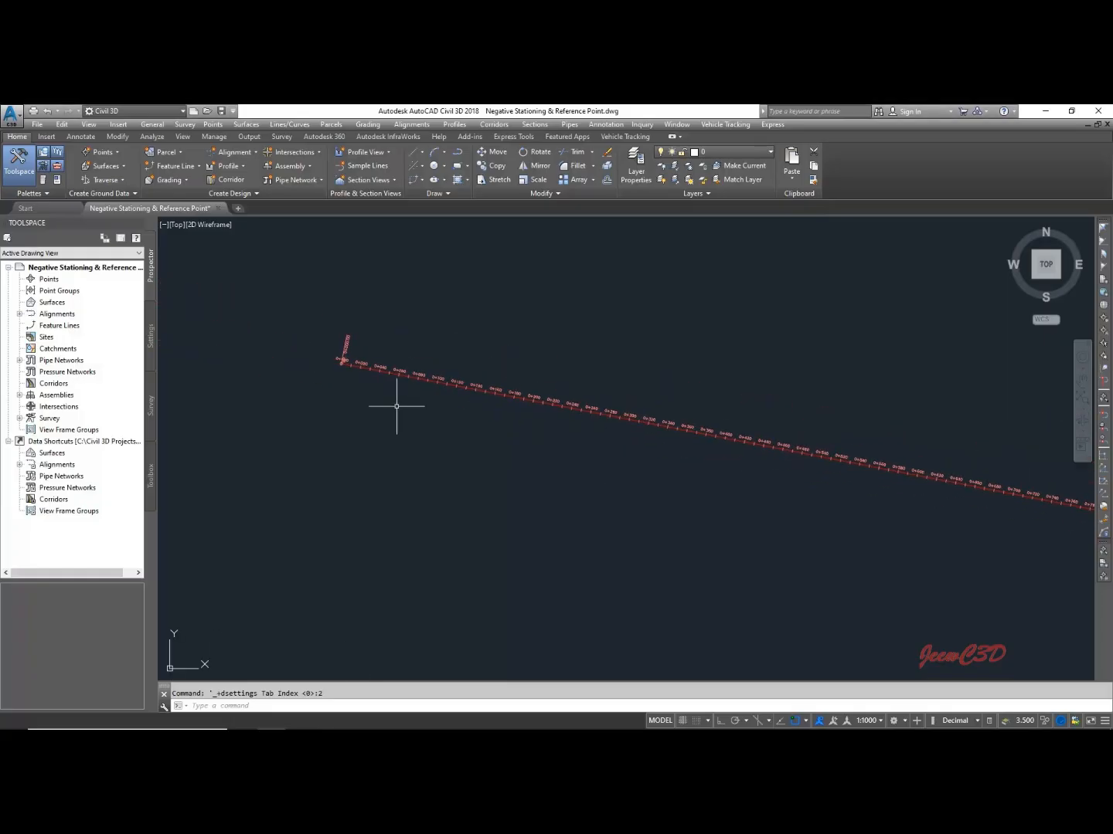
scroll(330, 360, "up", 4)
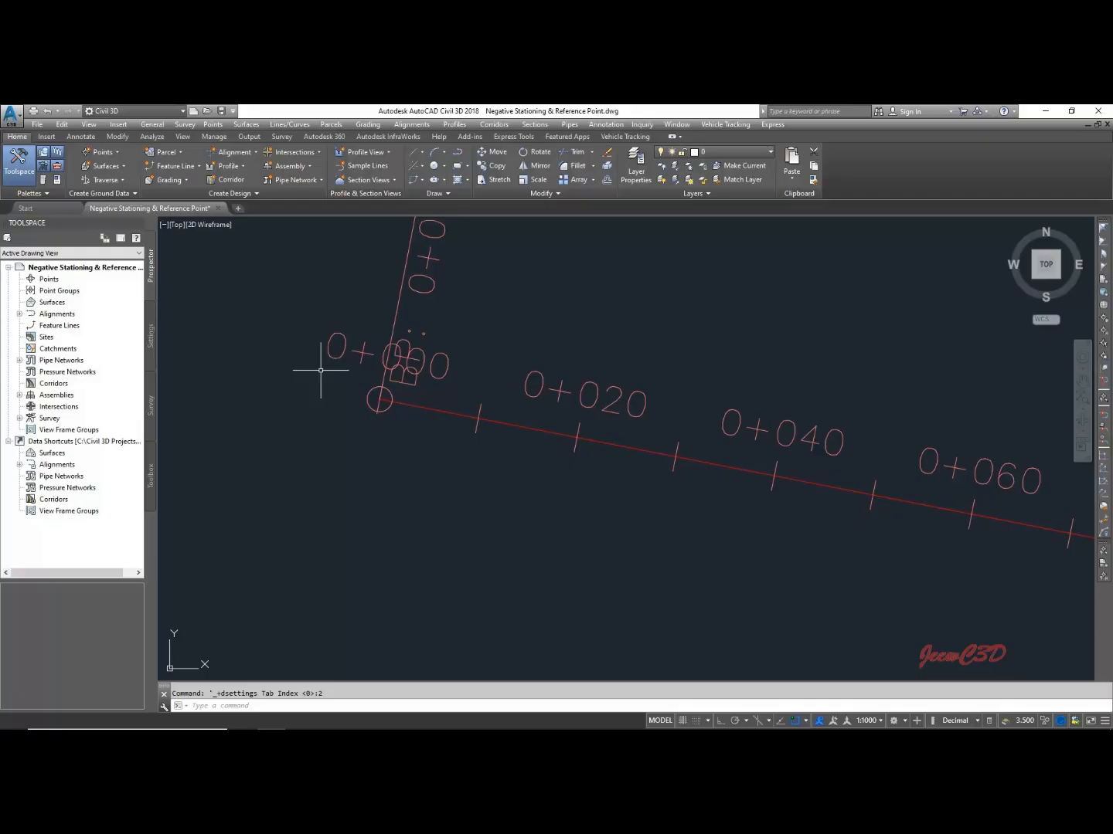
scroll(320, 370, "down", 8)
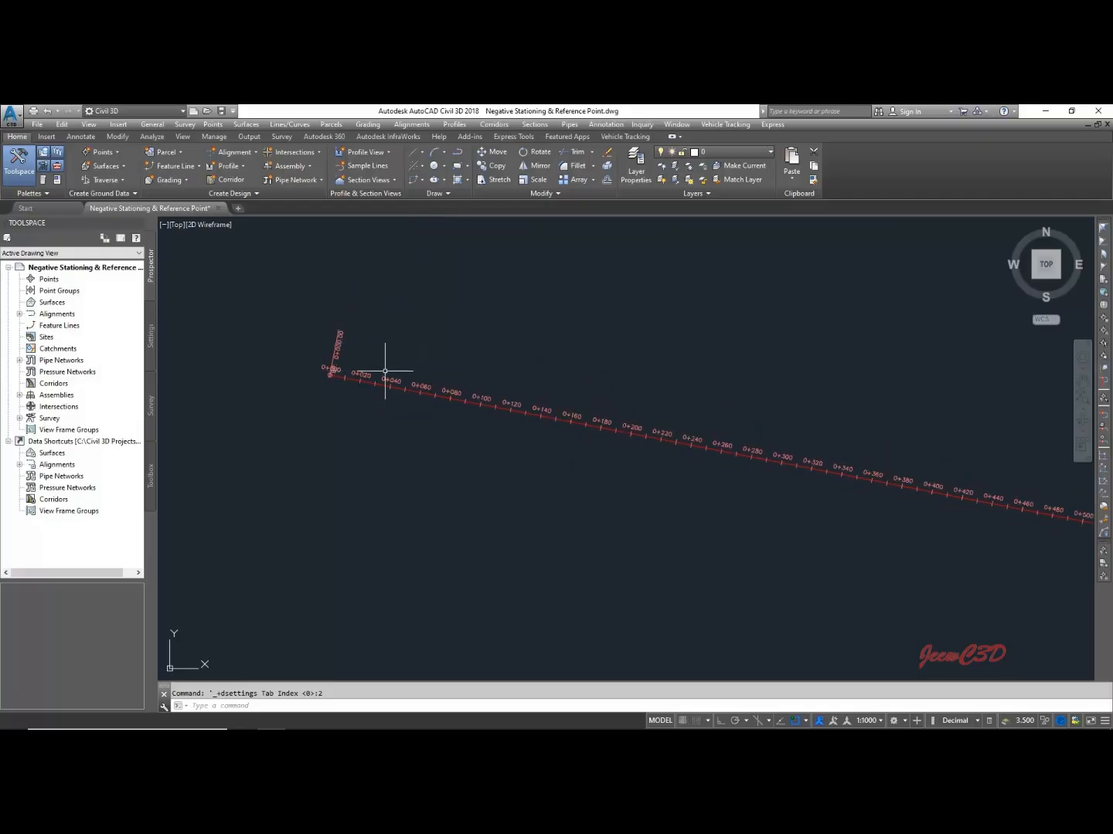
scroll(413, 330, "up", 4)
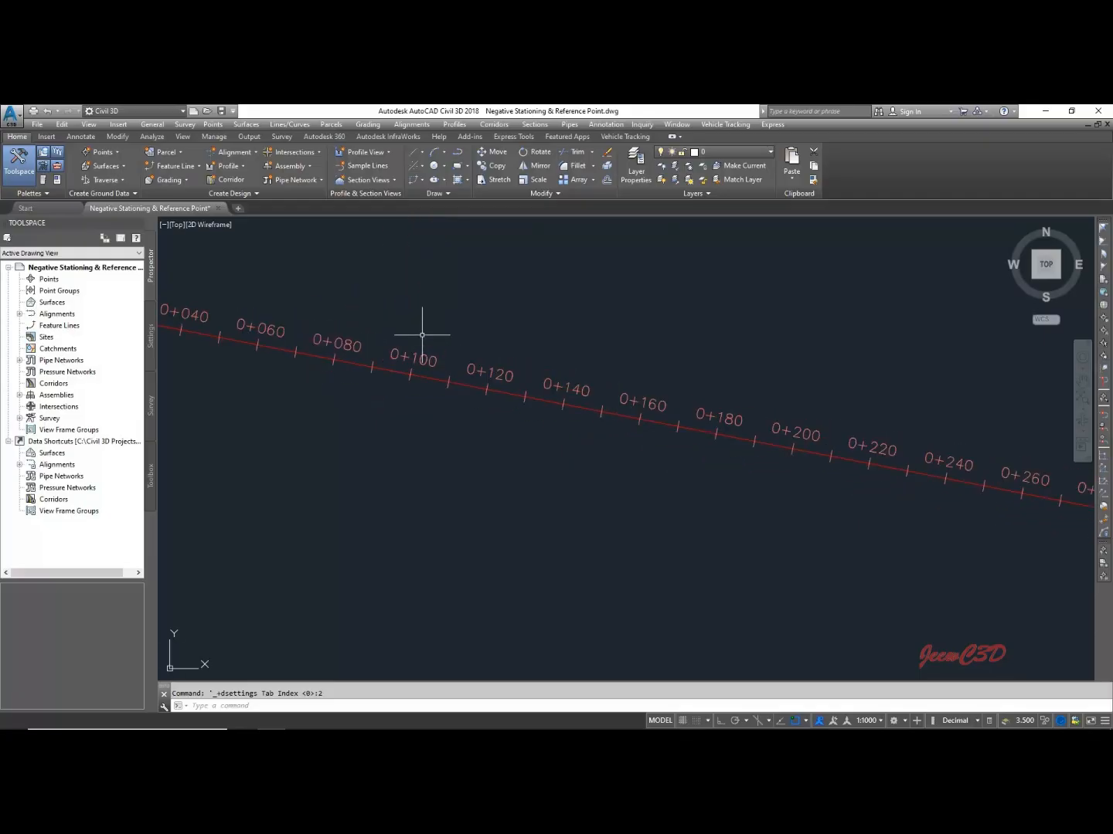
scroll(435, 335, "down", 4)
middle_click_drag(602, 358, 524, 315)
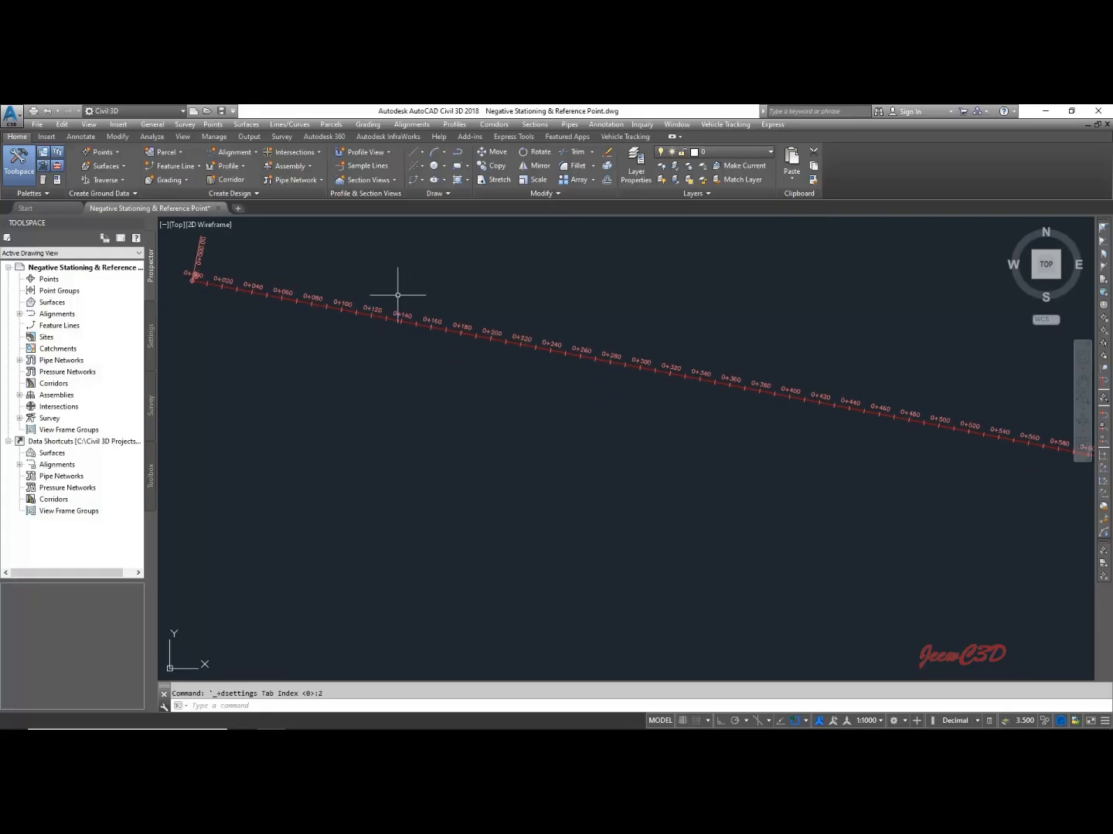
scroll(397, 296, "up", 3)
middle_click_drag(397, 295, 642, 350)
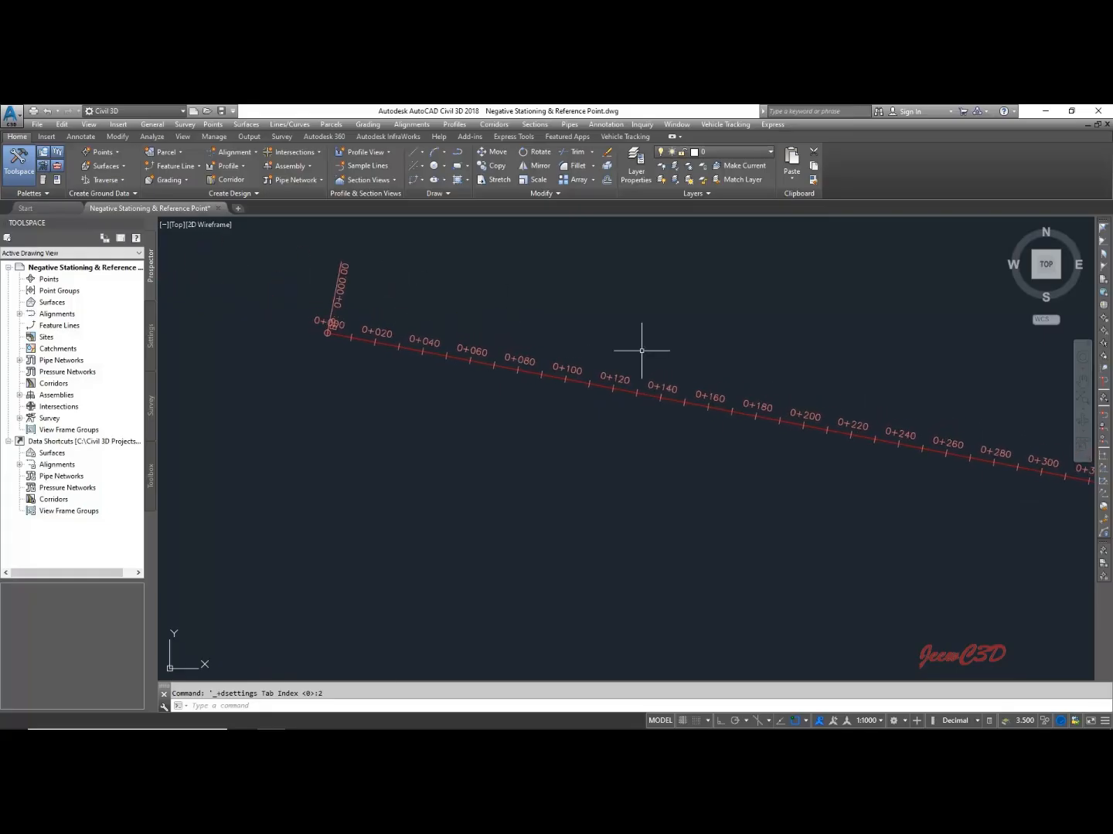
middle_click_drag(715, 365, 569, 357)
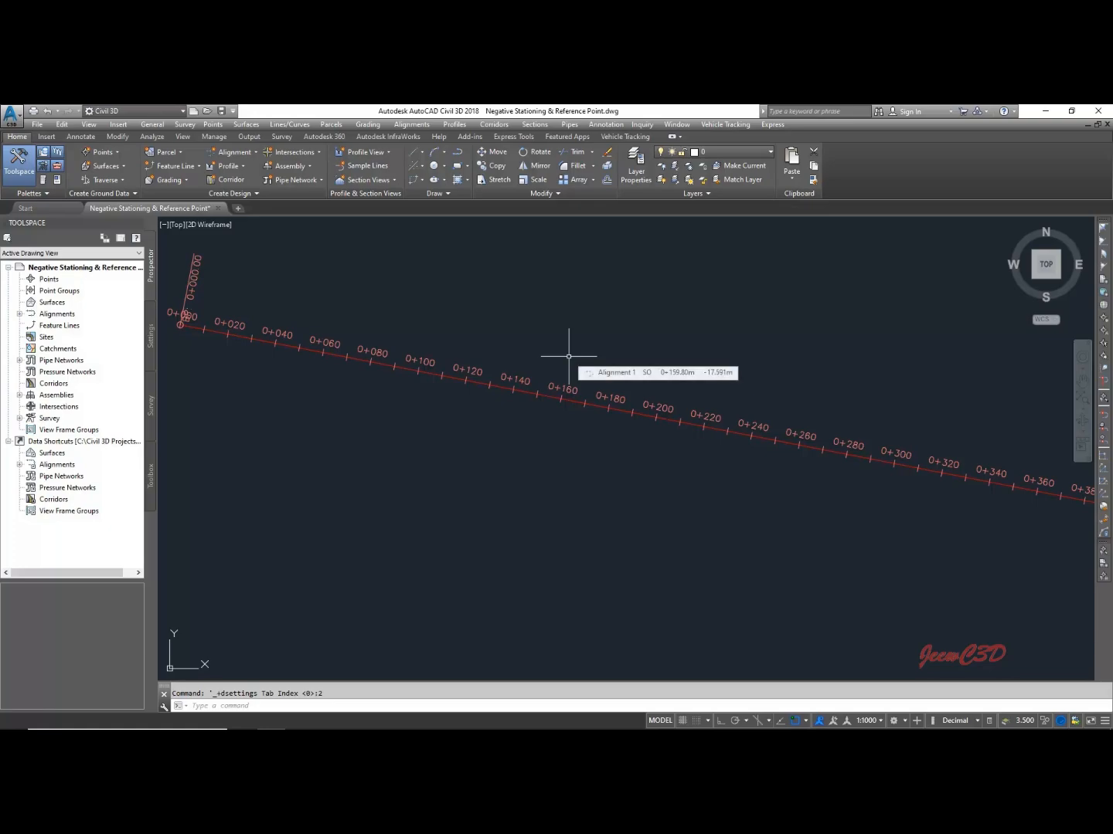
Follow the alignment past the first tangent and inspect station 1+100 on the curve
scroll(568, 356, "down", 3)
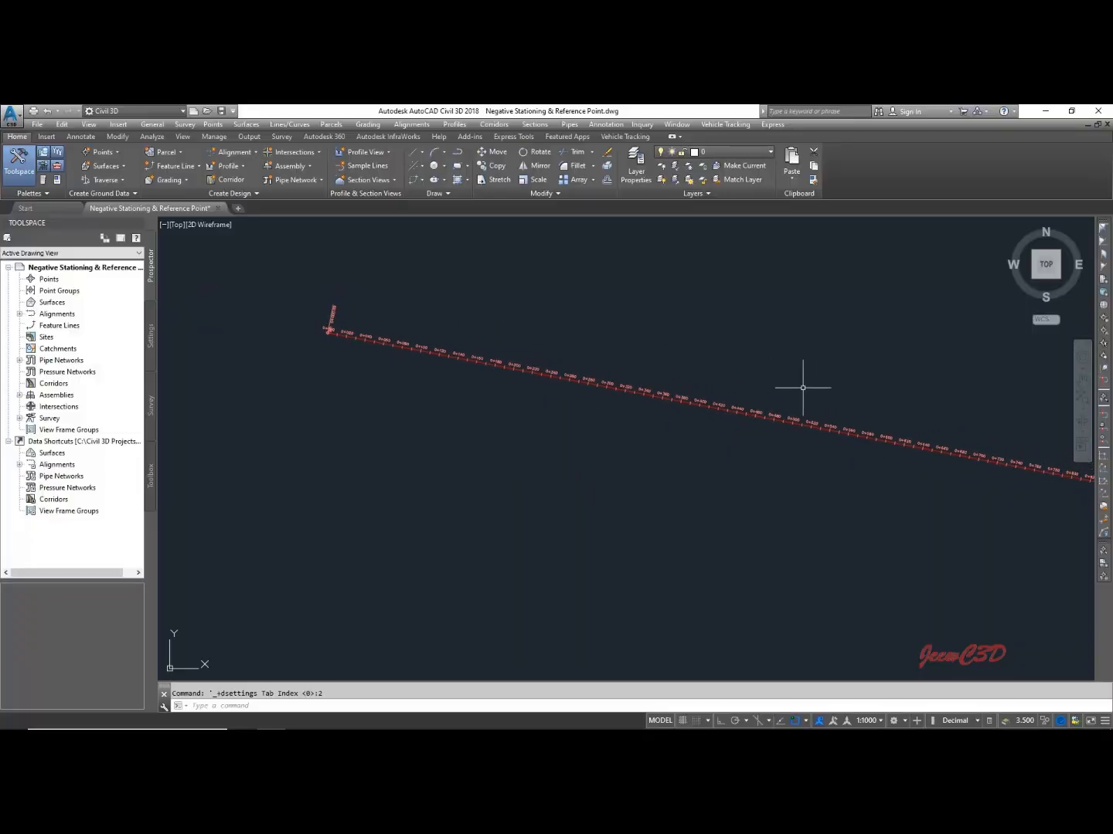
middle_click_drag(803, 387, 579, 348)
middle_click_drag(820, 385, 579, 366)
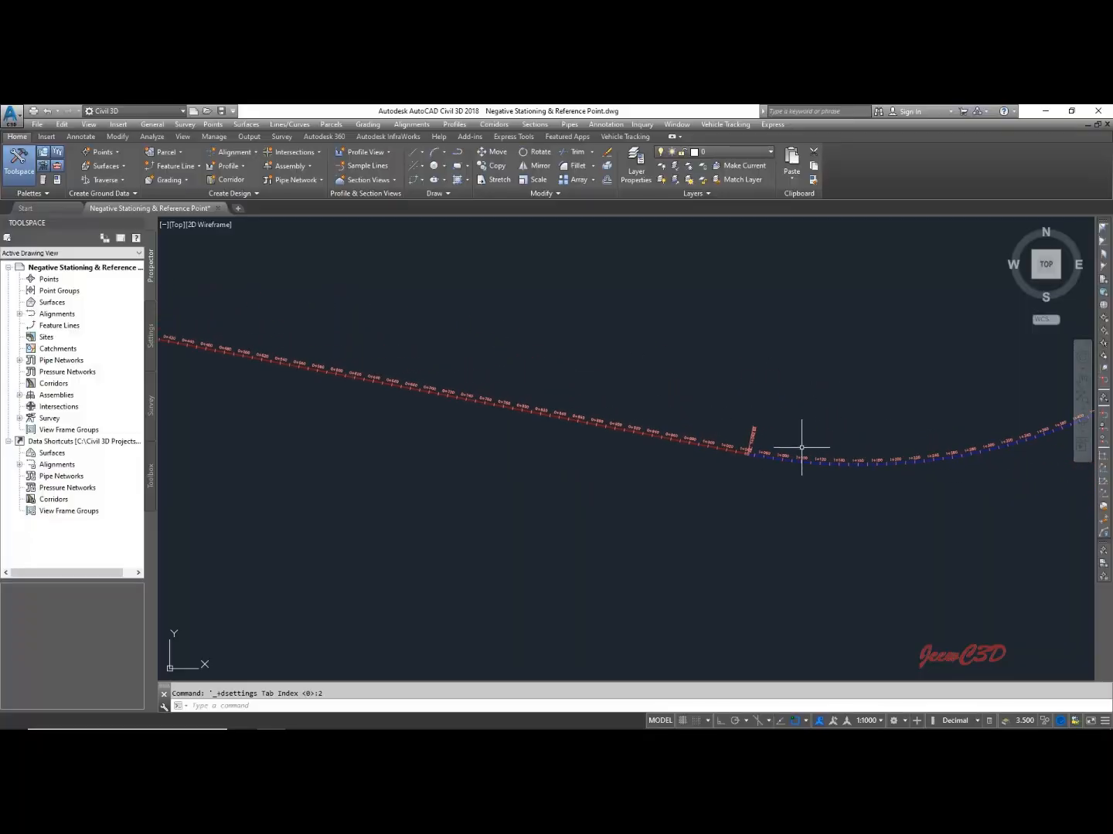
mouse_move(802, 447)
middle_mouse_down()
mouse_move(796, 427)
mouse_move(665, 397)
middle_mouse_up()
scroll(665, 397, "up", 7)
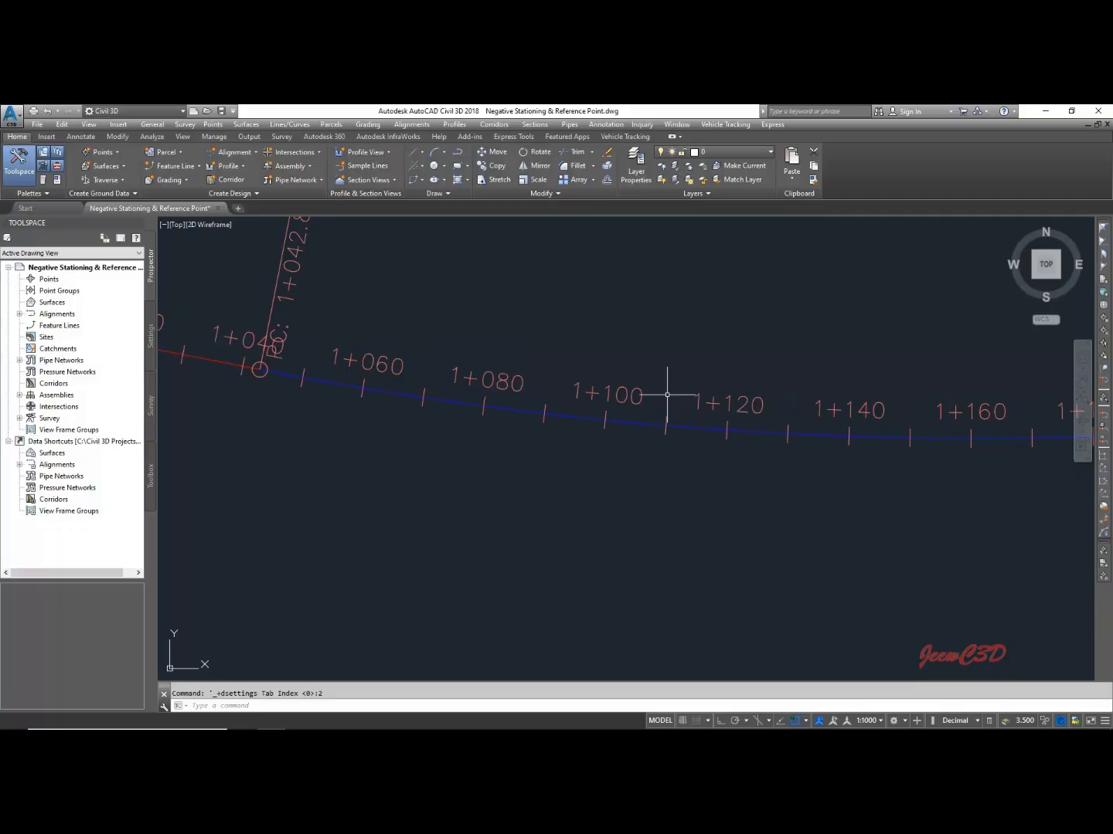
scroll(645, 430, "up", 4)
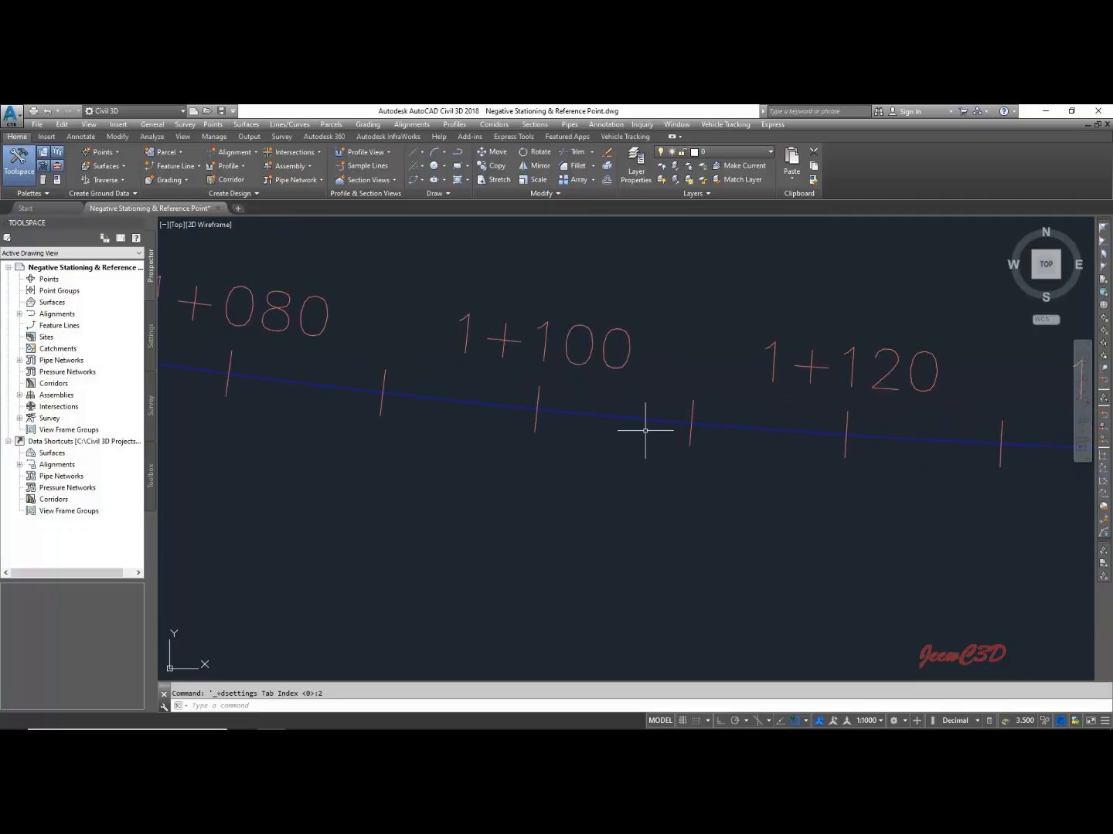
mouse_move(645, 430)
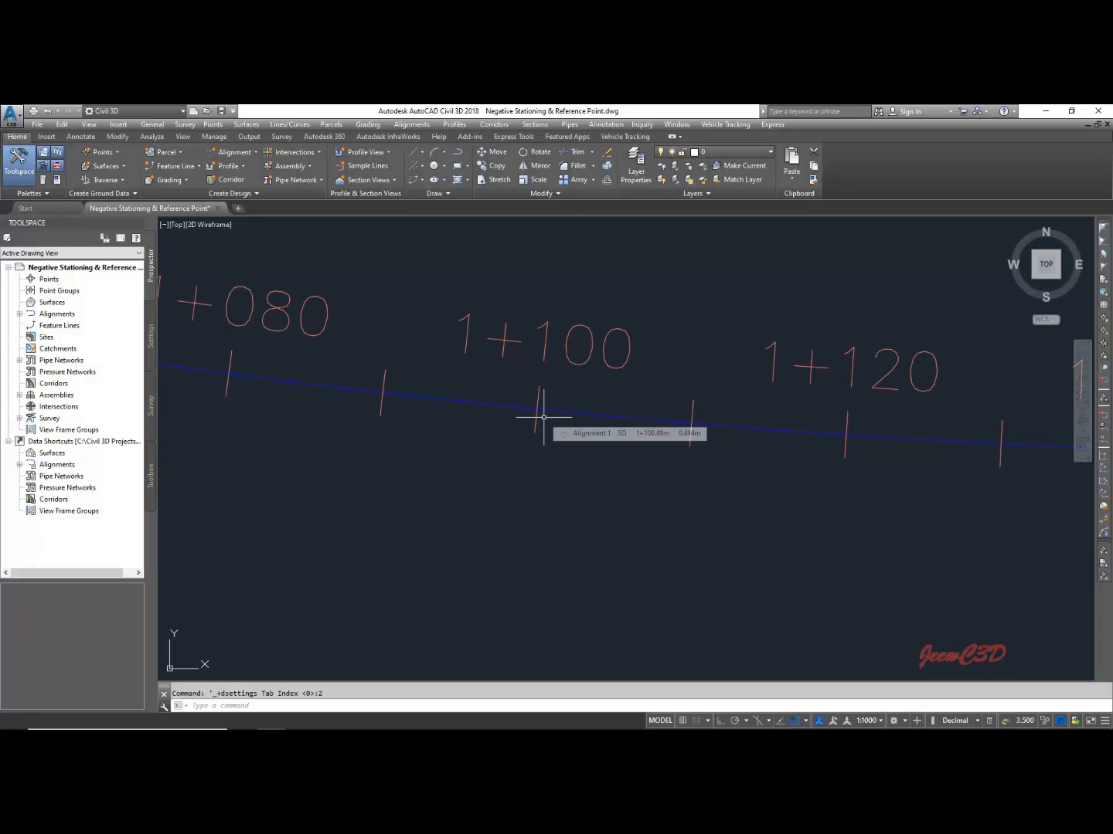
mouse_move(565, 435)
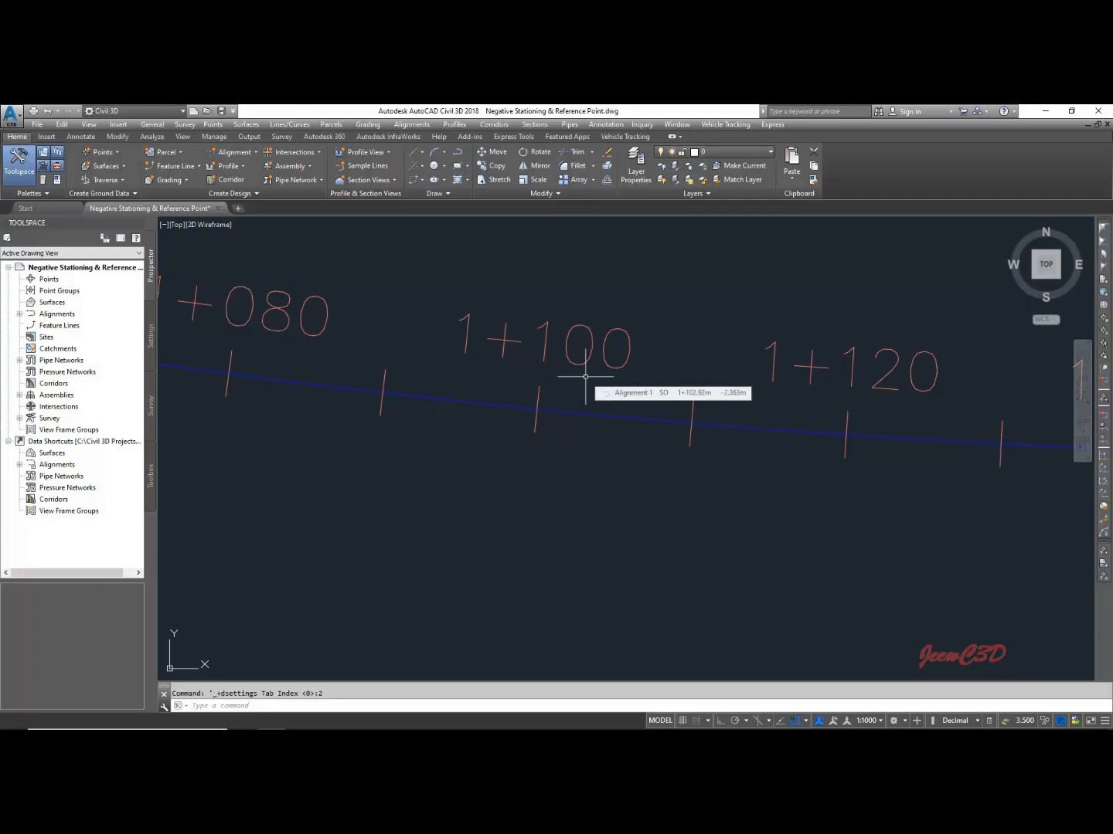
Move the alignment's station-control reference point to the intersection at the 1+100 tick, accepting the change to the alignment properties
left_click(586, 416)
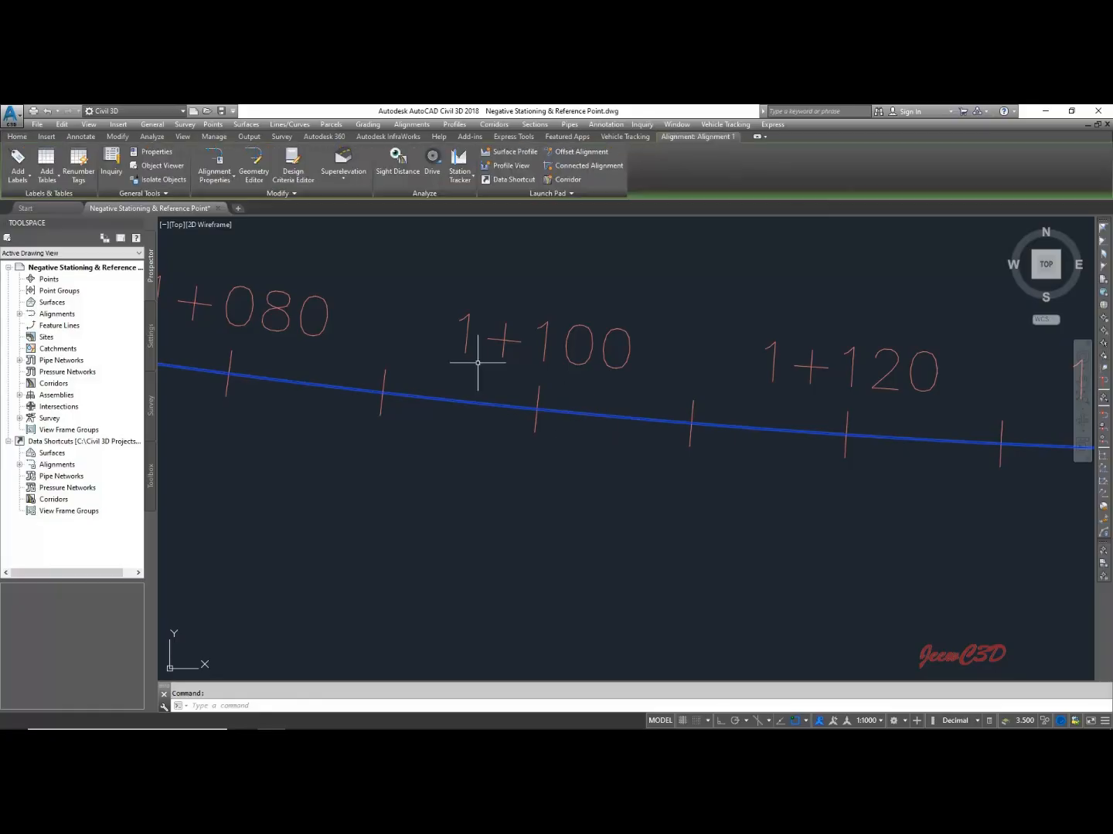
left_click(214, 166)
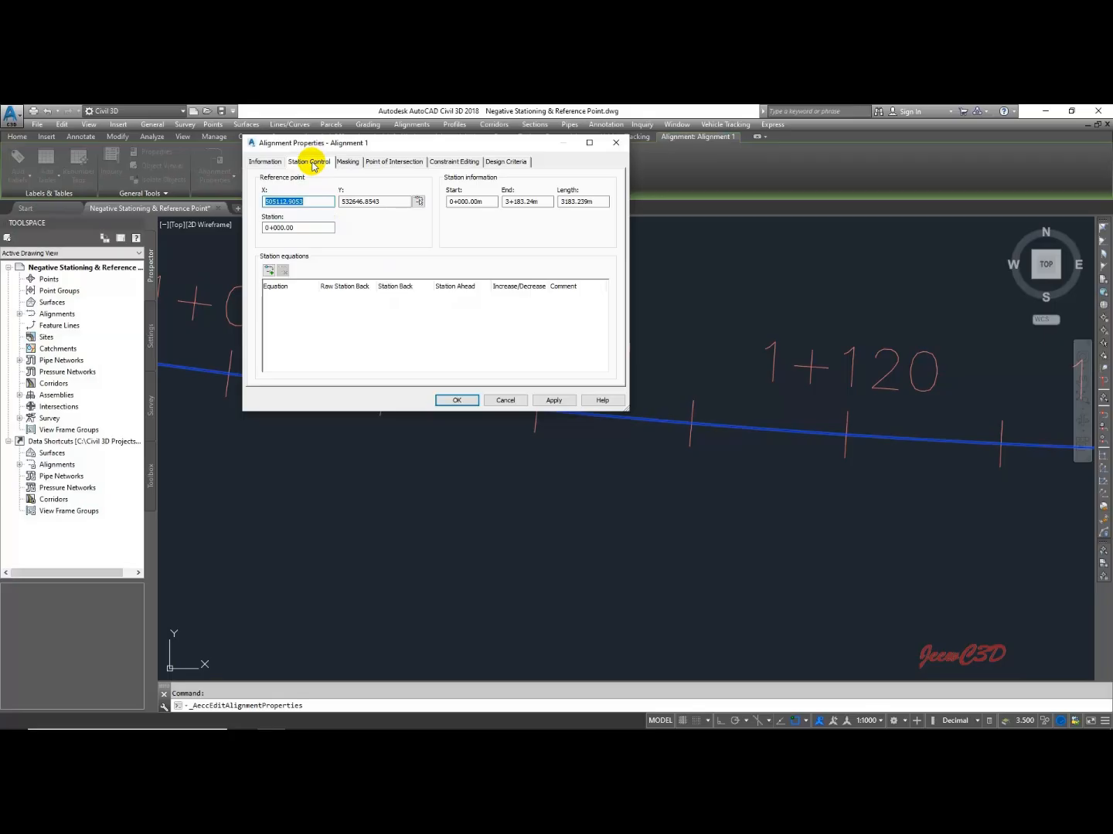
left_click(418, 202)
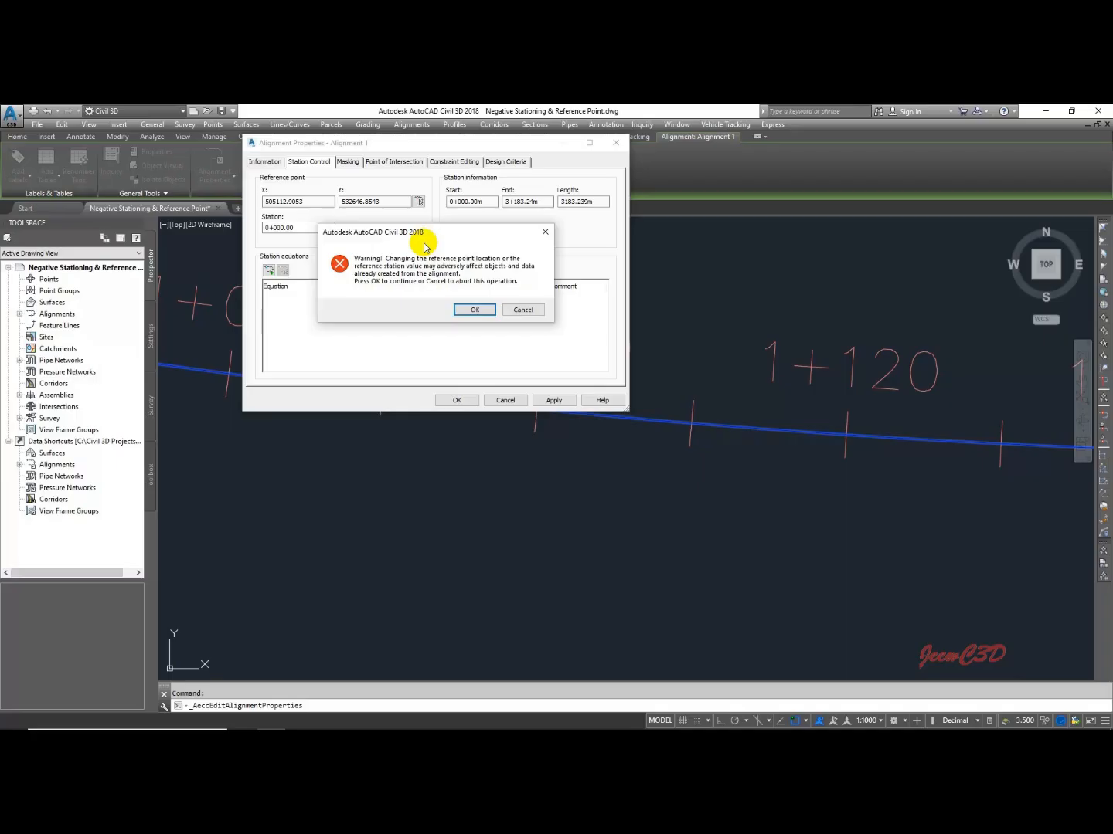
left_click(466, 312)
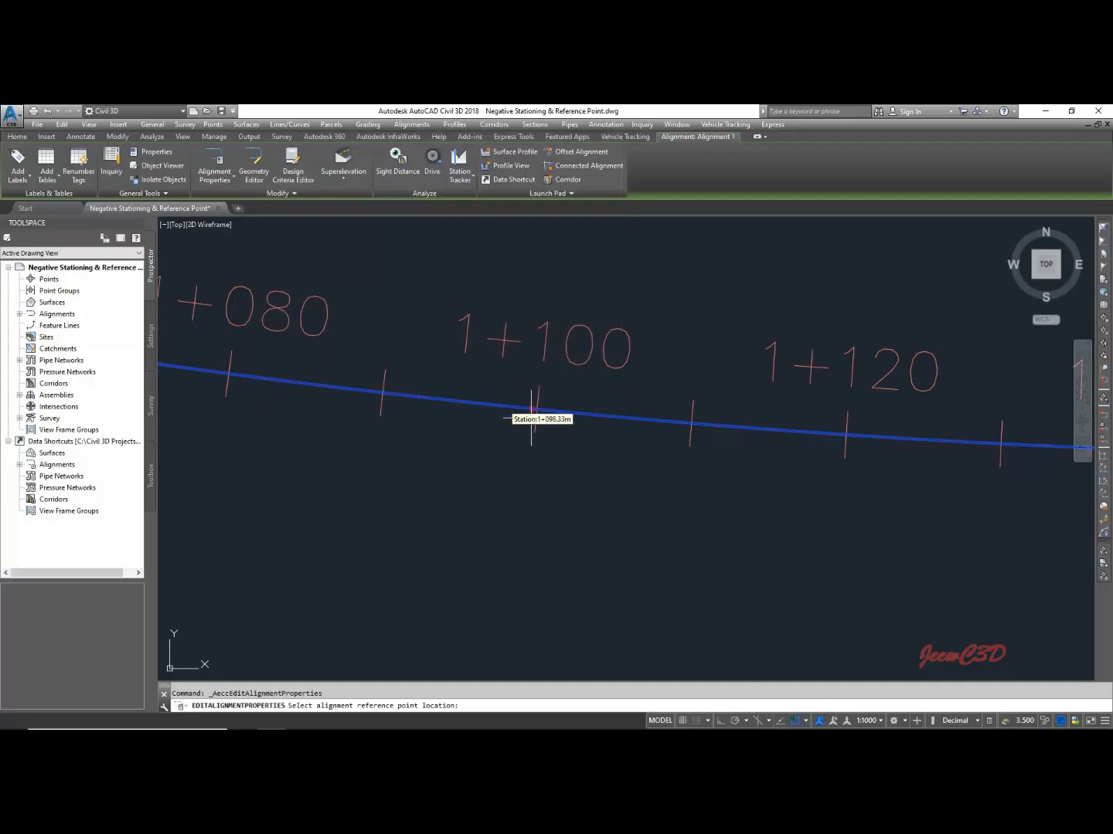
scroll(541, 410, "up", 5)
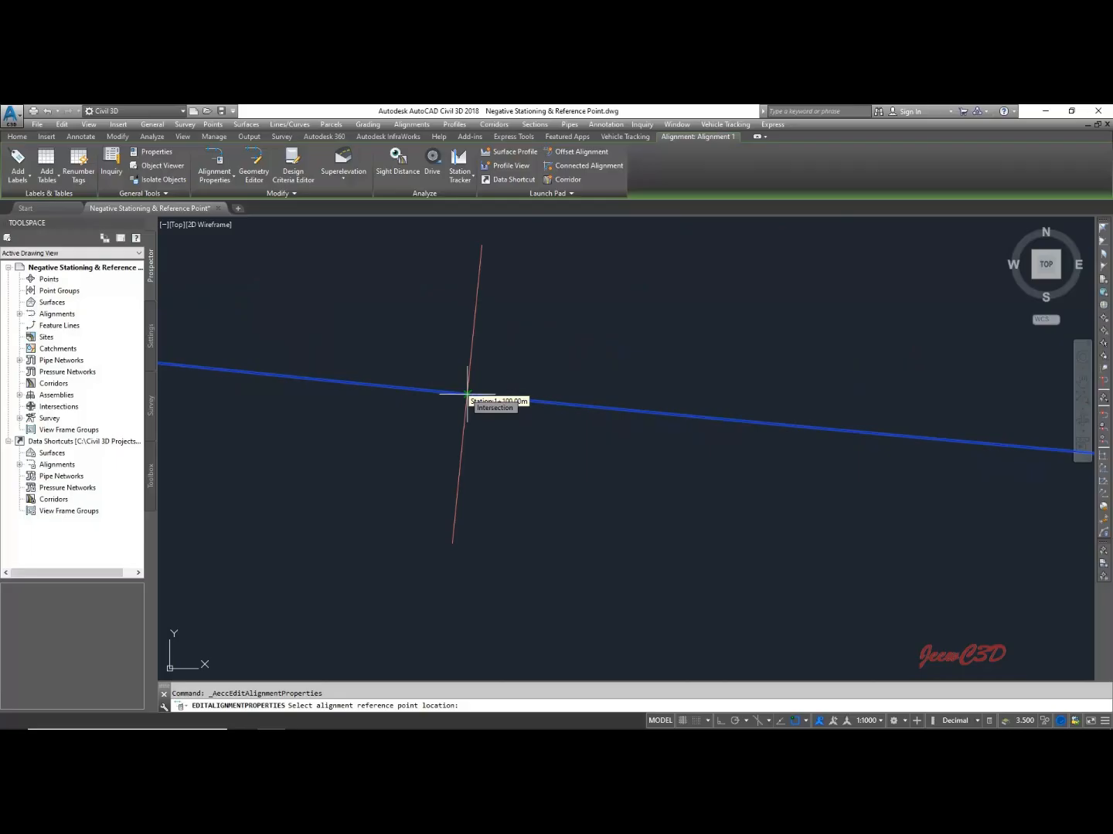
left_click(466, 395)
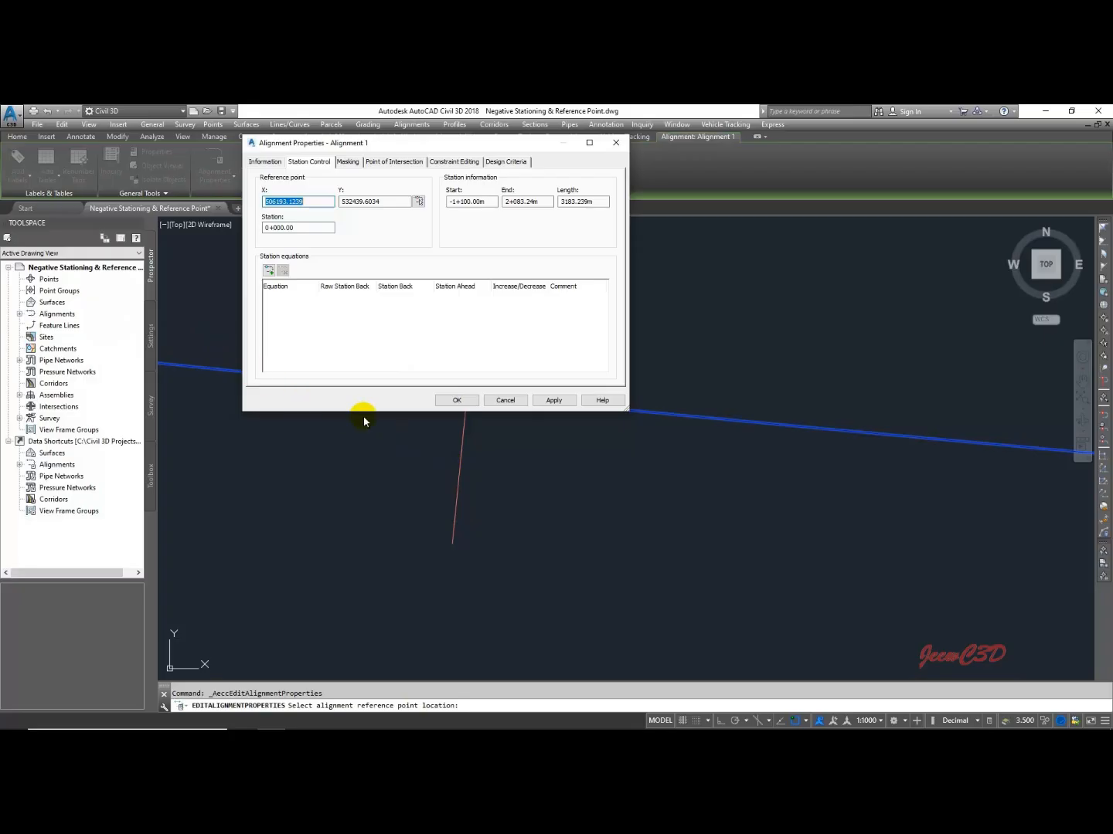
left_click(458, 400)
Review the renumbered station labels from the new reference point back to the start of the alignment
scroll(456, 365, "down", 2)
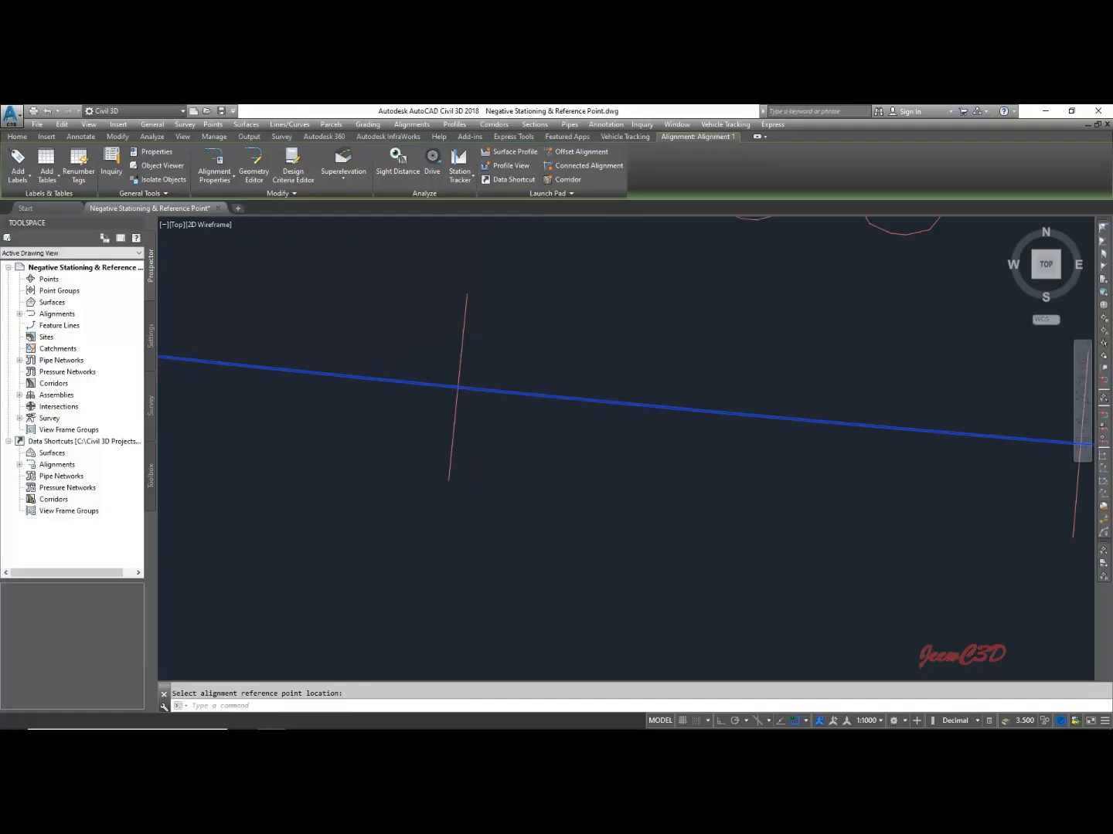
scroll(442, 363, "down", 3)
scroll(446, 374, "up", 2)
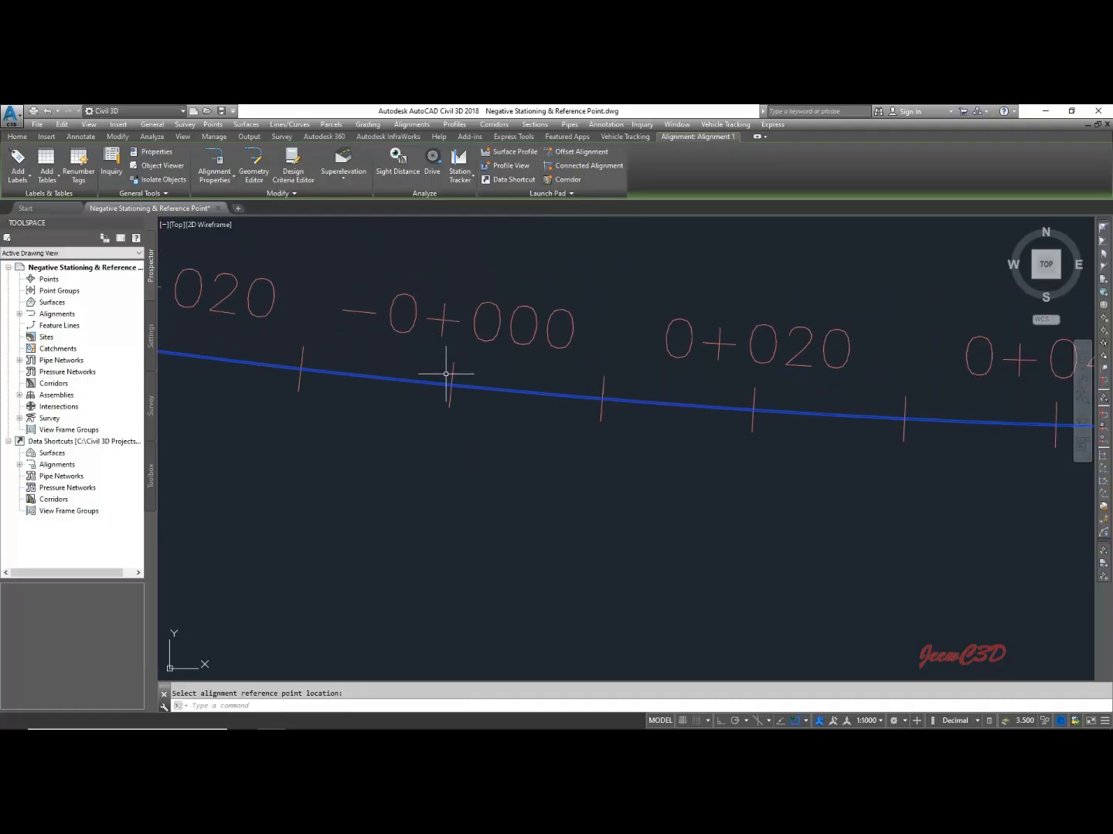
scroll(447, 375, "down", 2)
scroll(390, 403, "down", 2)
middle_click_drag(384, 404, 580, 426)
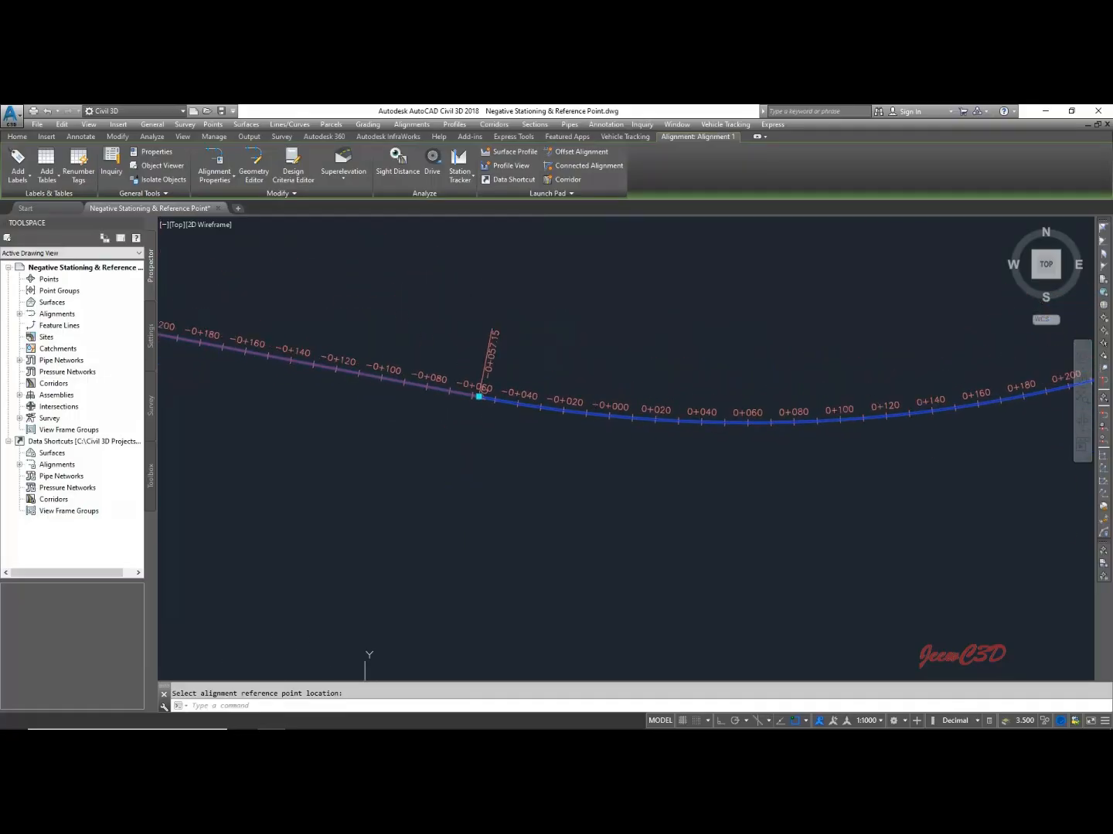
scroll(318, 427, "down", 3)
middle_click_drag(317, 428, 694, 474)
middle_click_drag(417, 449, 745, 481)
middle_click_drag(348, 394, 653, 450)
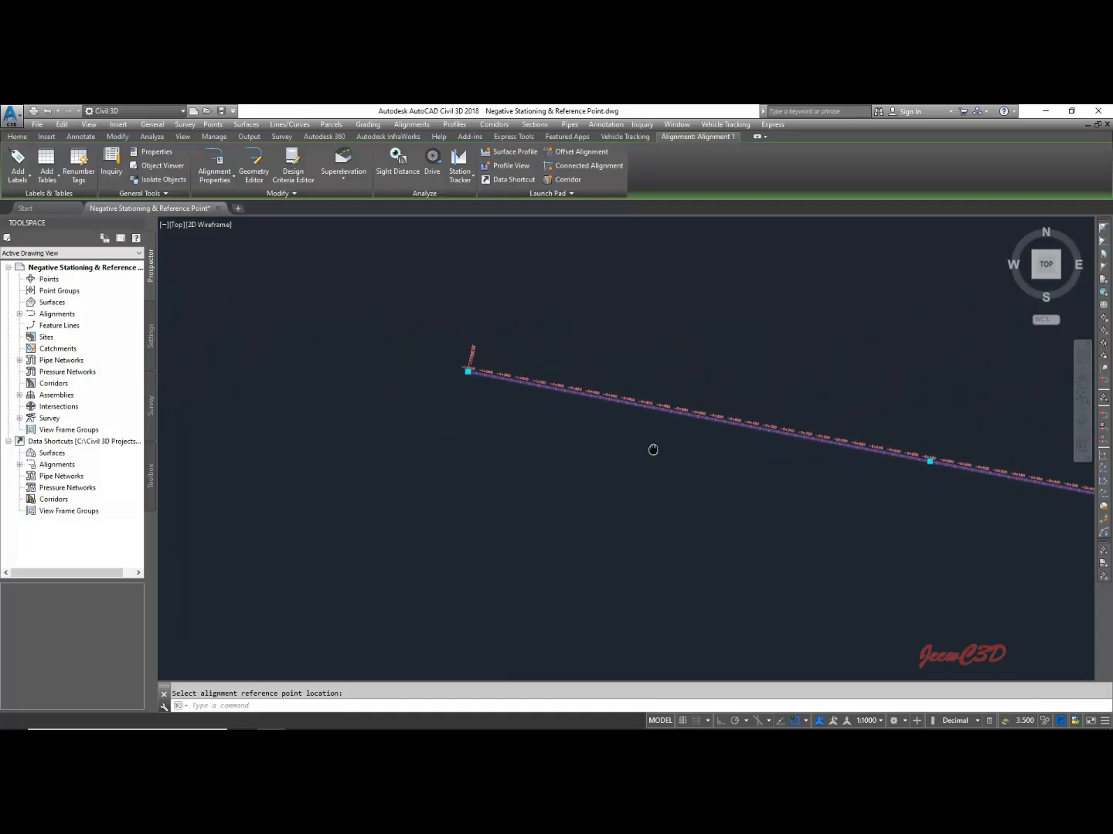
scroll(481, 378, "up", 4)
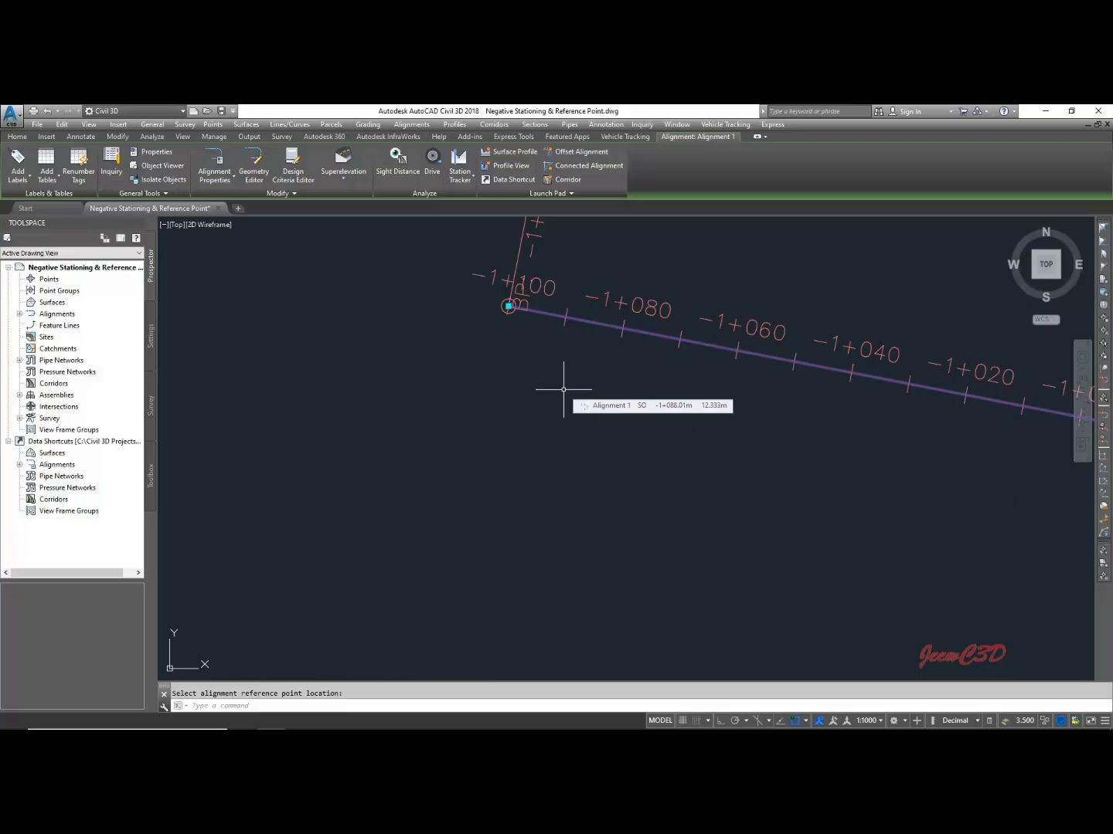
Compare the station labels before and after the zero station on the first curve
scroll(563, 389, "down", 3)
middle_click_drag(812, 368, 593, 378)
scroll(677, 456, "up", 2)
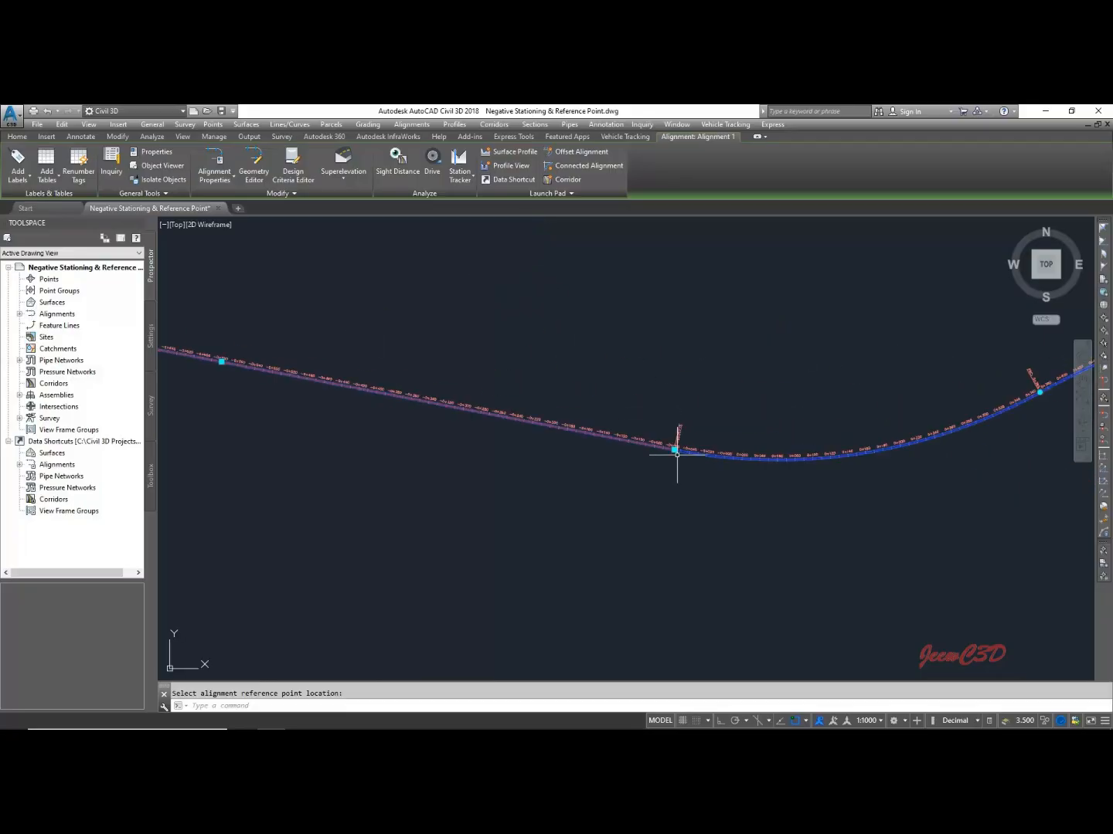
scroll(677, 456, "up", 5)
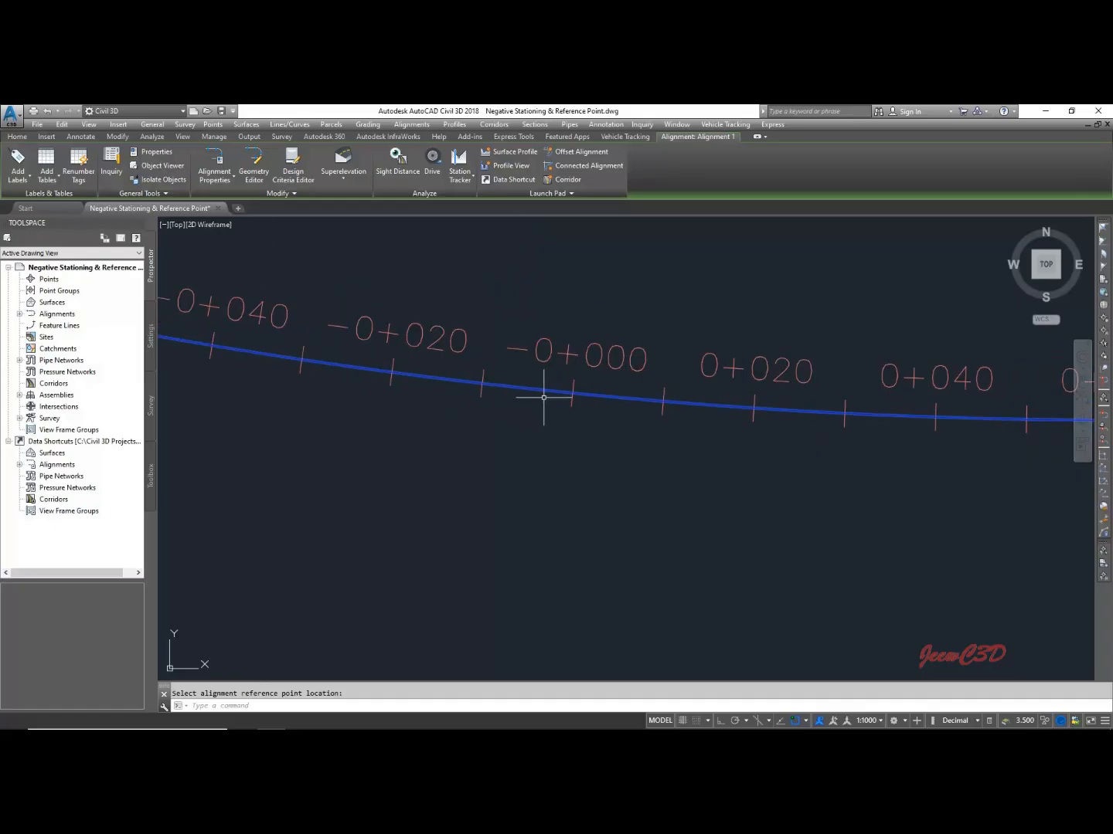
scroll(571, 422, "up", 3)
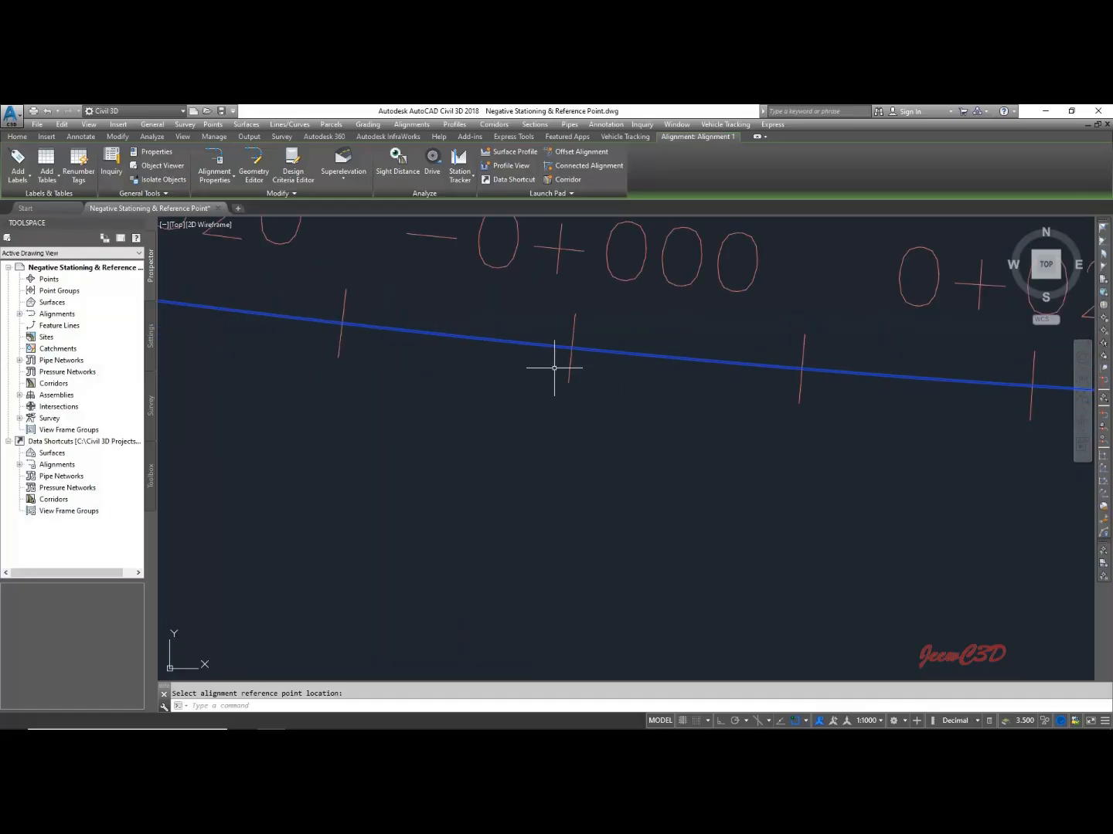
scroll(554, 368, "down", 4)
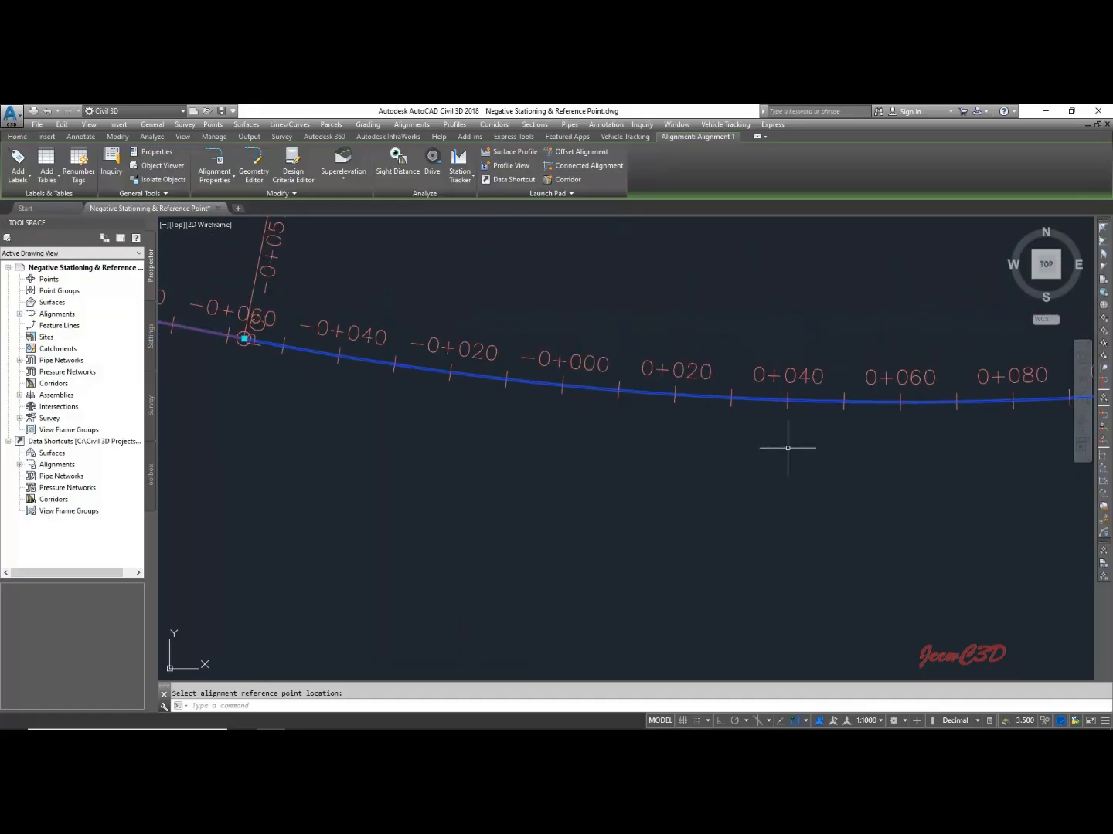
scroll(787, 447, "down", 3)
scroll(596, 447, "up", 1)
scroll(593, 410, "up", 2)
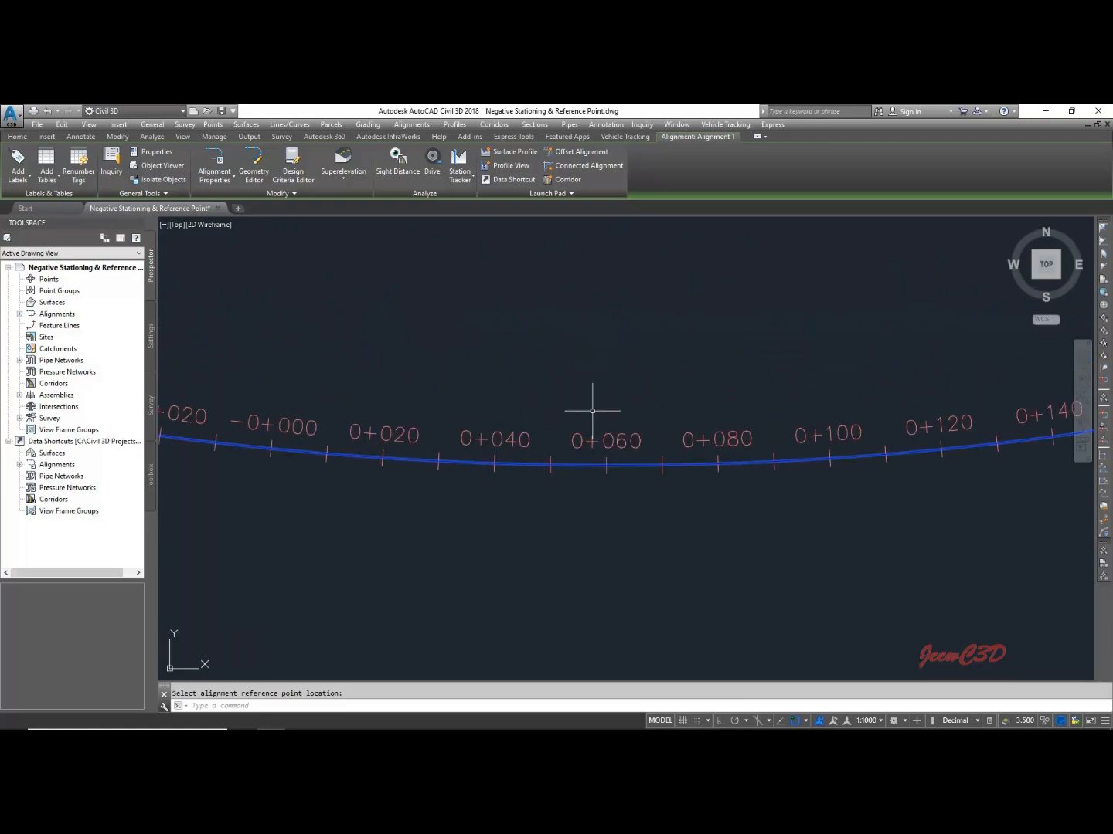
mouse_move(593, 411)
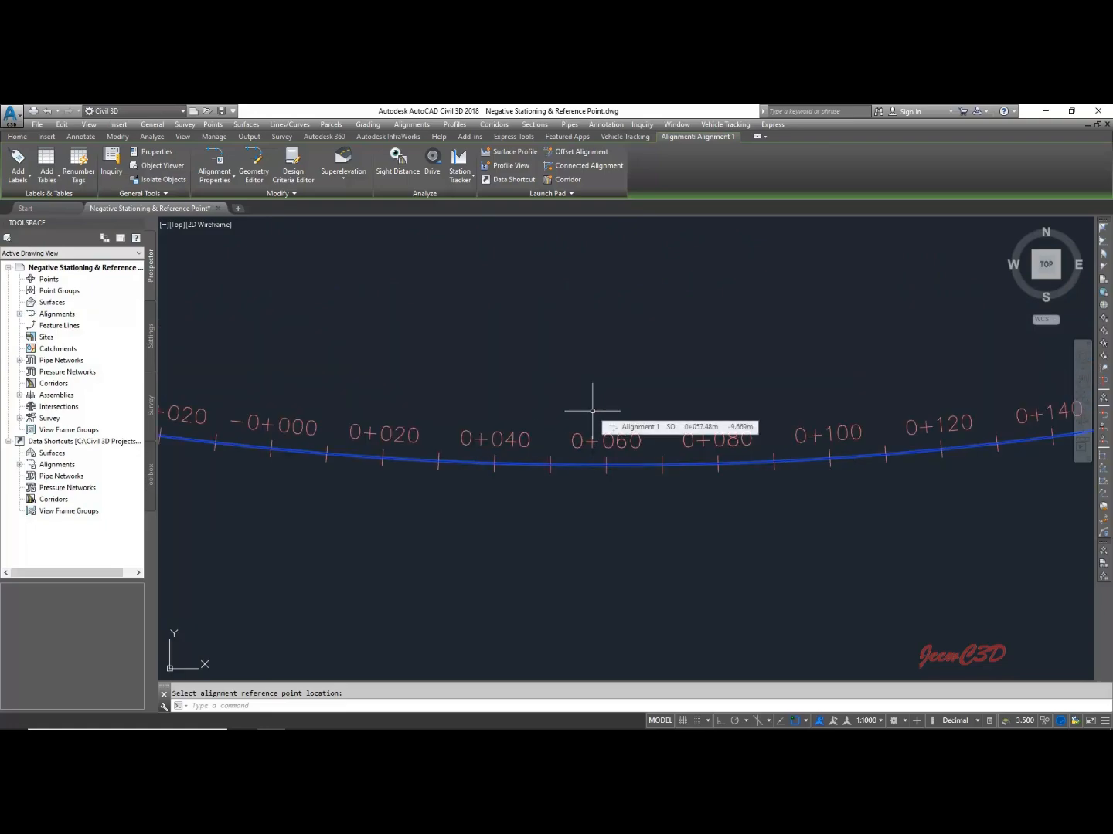
scroll(593, 411, "down", 2)
scroll(587, 401, "down", 6)
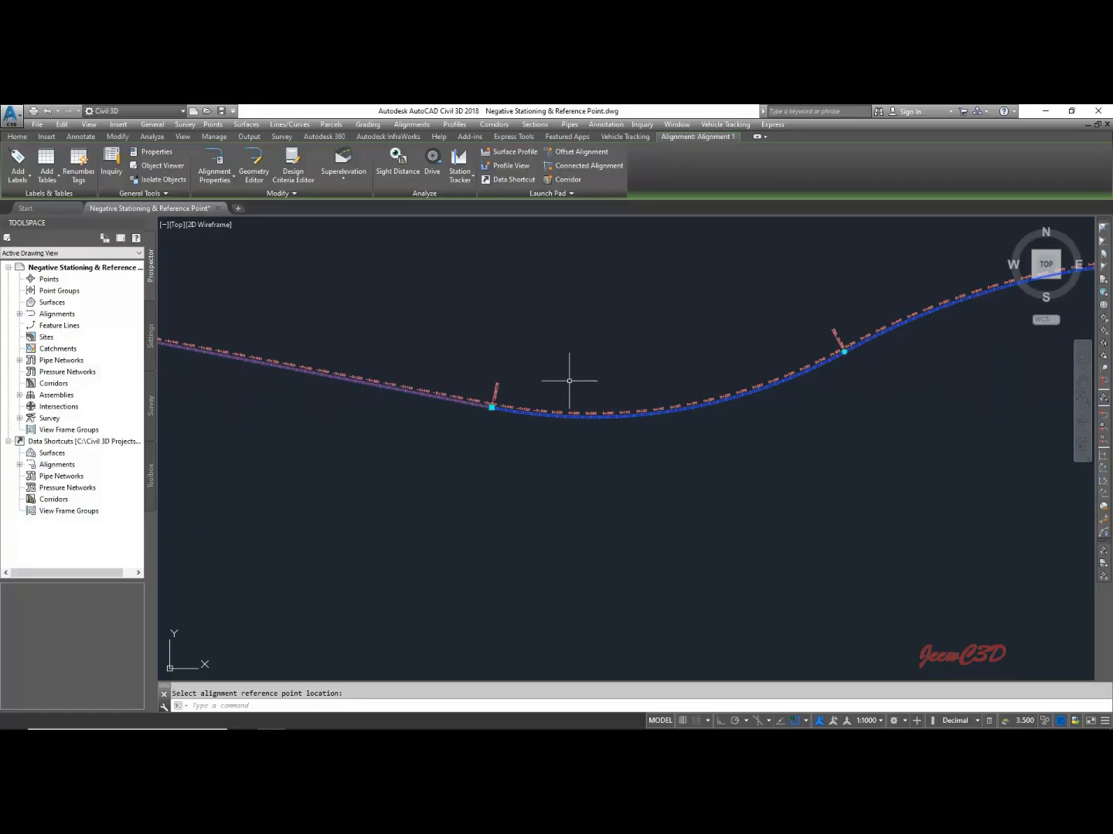
scroll(546, 393, "up", 4)
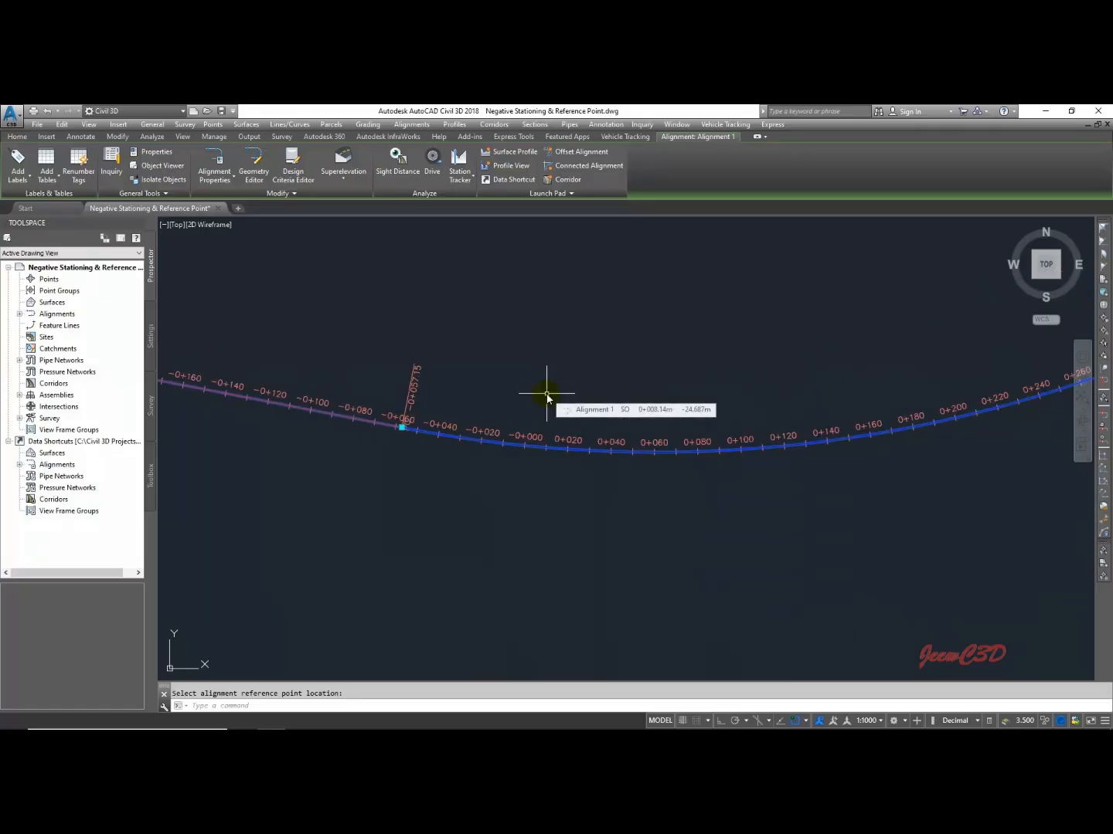
middle_click_drag(540, 384, 636, 368)
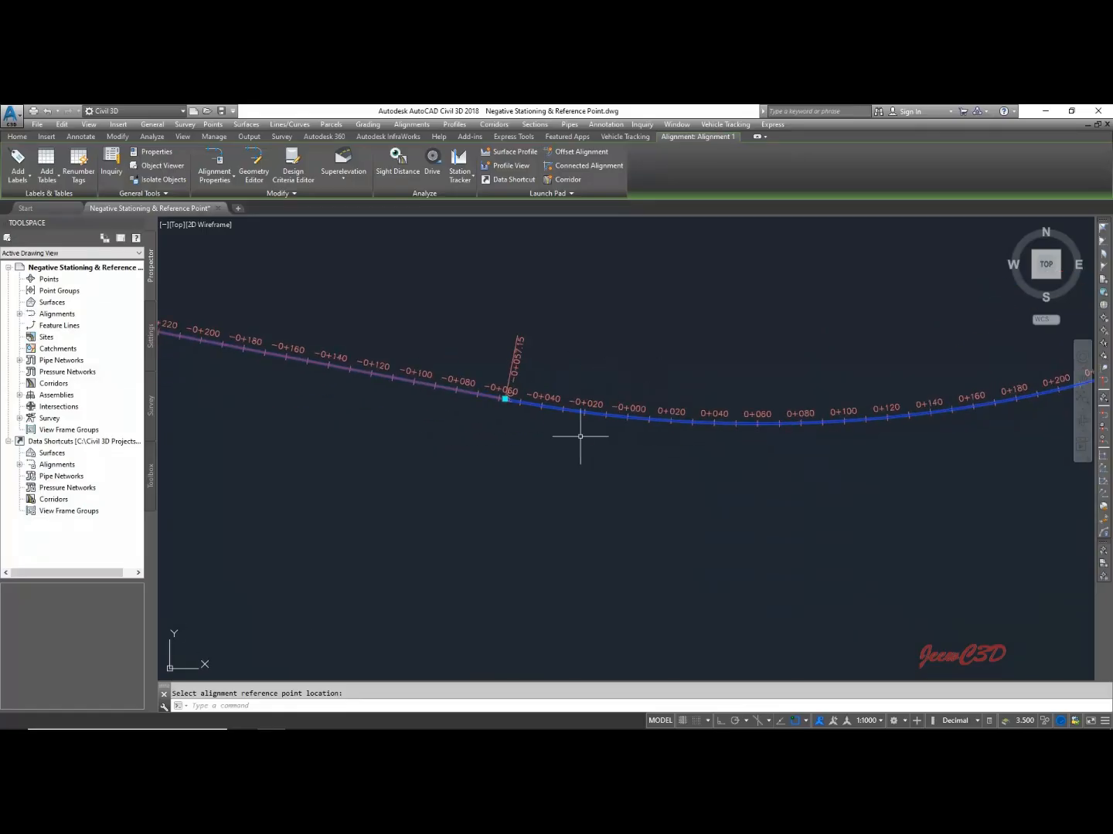
scroll(579, 437, "up", 4)
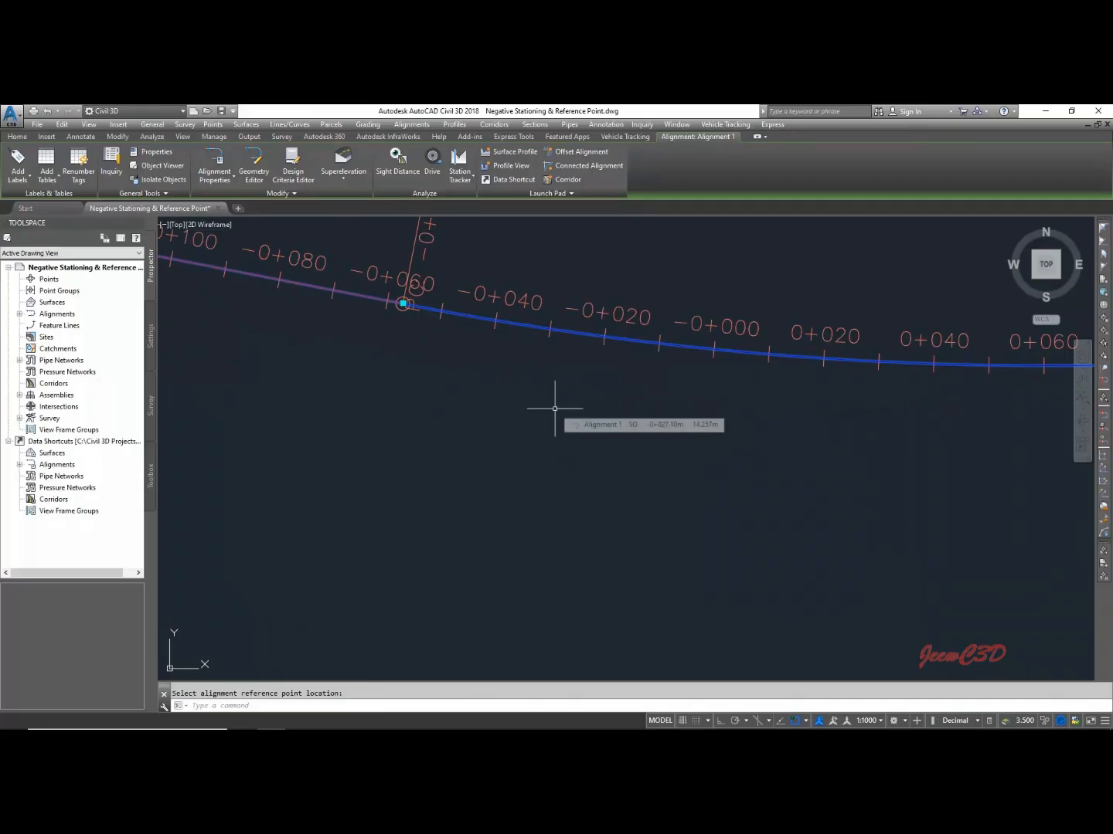
Set the station value of the alignment's reference point to 1+100 in the alignment properties and accept the change
middle_click_drag(551, 405, 540, 468)
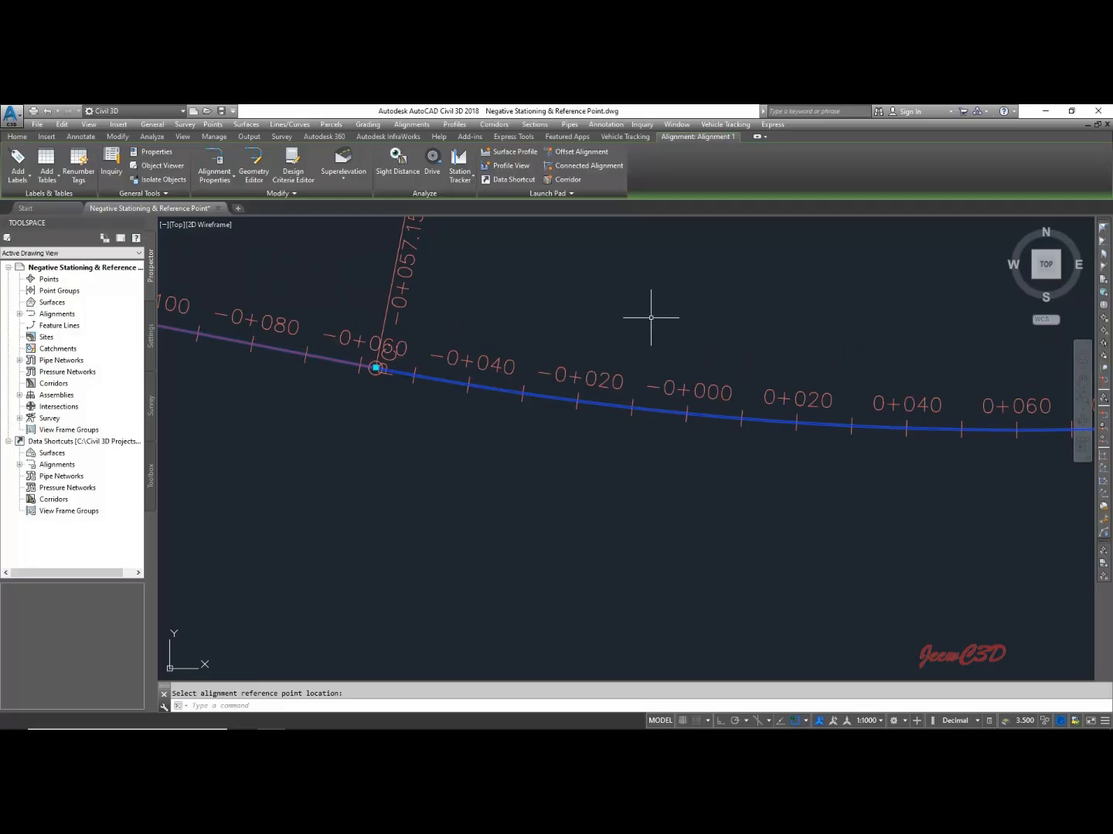
left_click(214, 166)
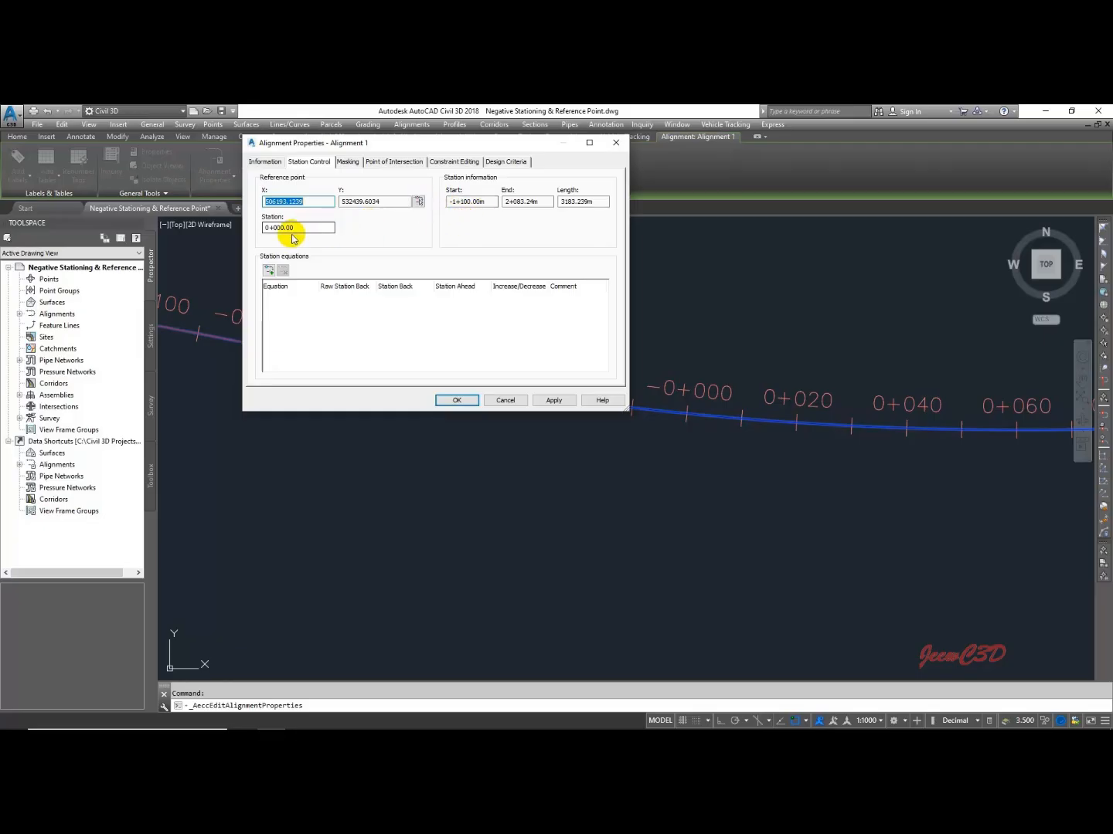
left_click_drag(303, 229, 263, 229)
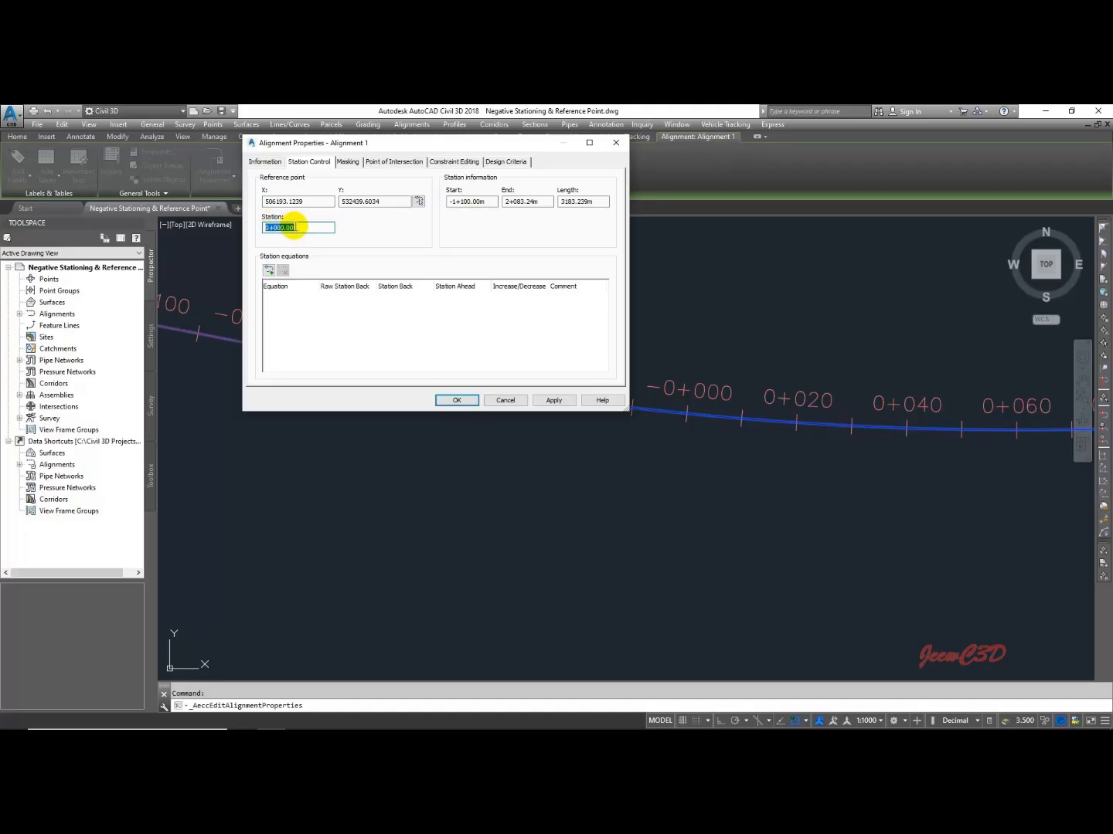
type("1+100")
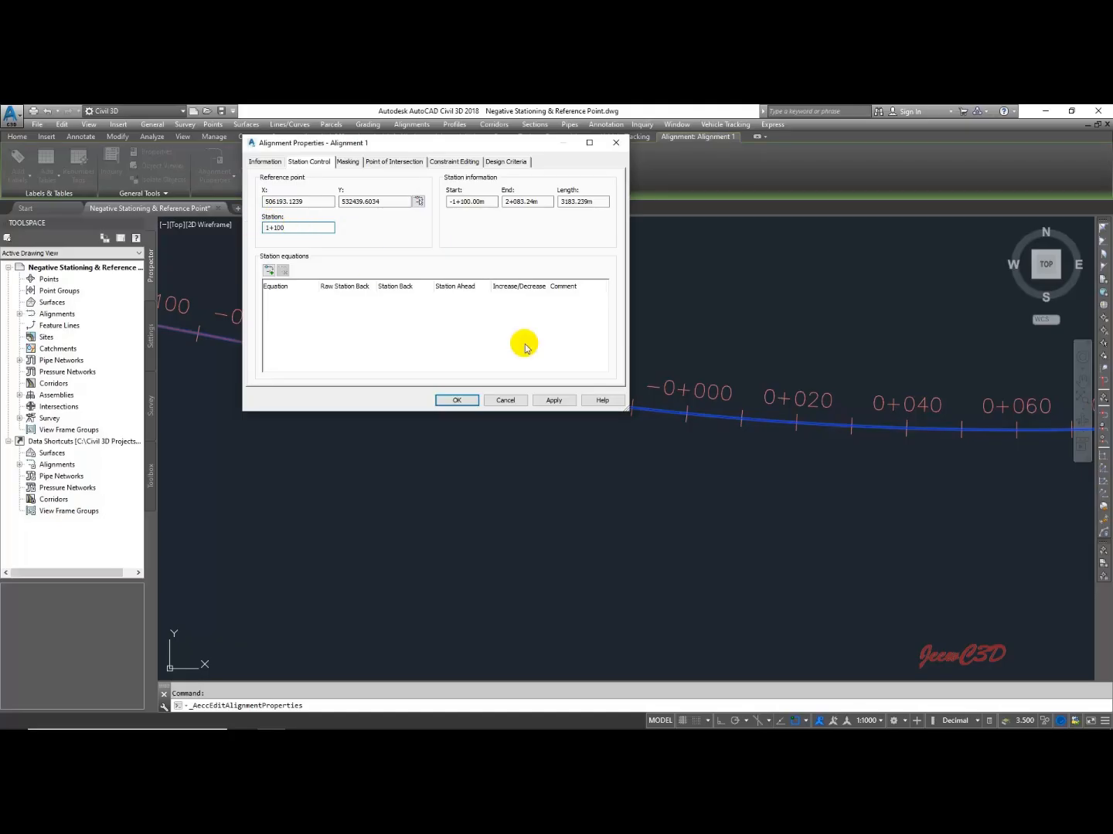
left_click(558, 400)
left_click(477, 310)
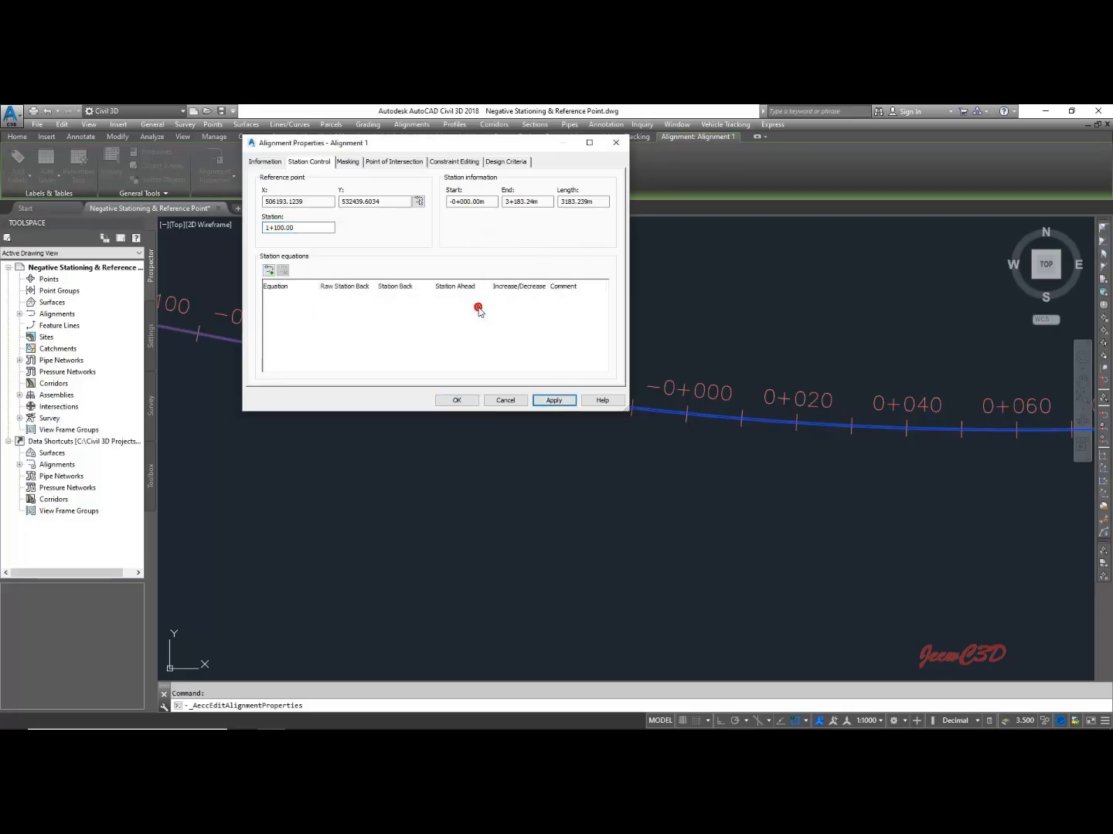
left_click(456, 400)
Examine the station label at the beginning point of the alignment after the reference station change
scroll(459, 324, "down", 2)
scroll(459, 323, "down", 3)
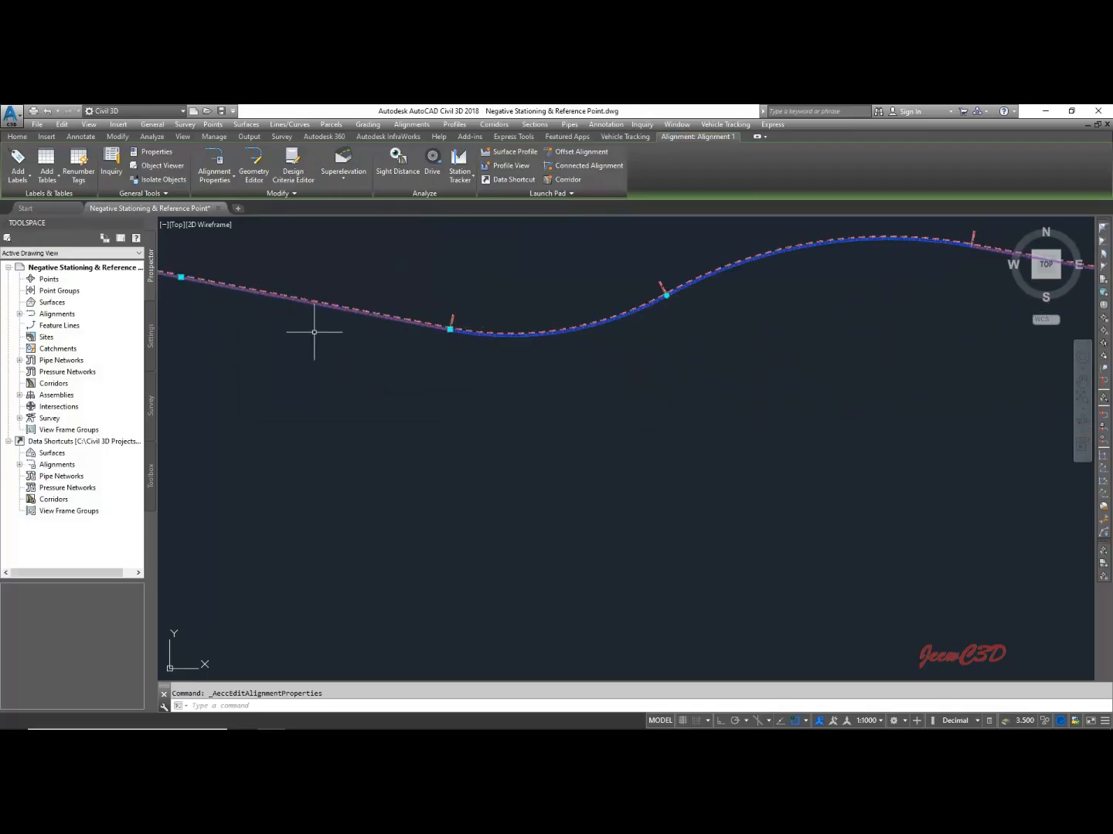
middle_click_drag(313, 331, 765, 441)
scroll(350, 326, "up", 2)
scroll(391, 329, "up", 5)
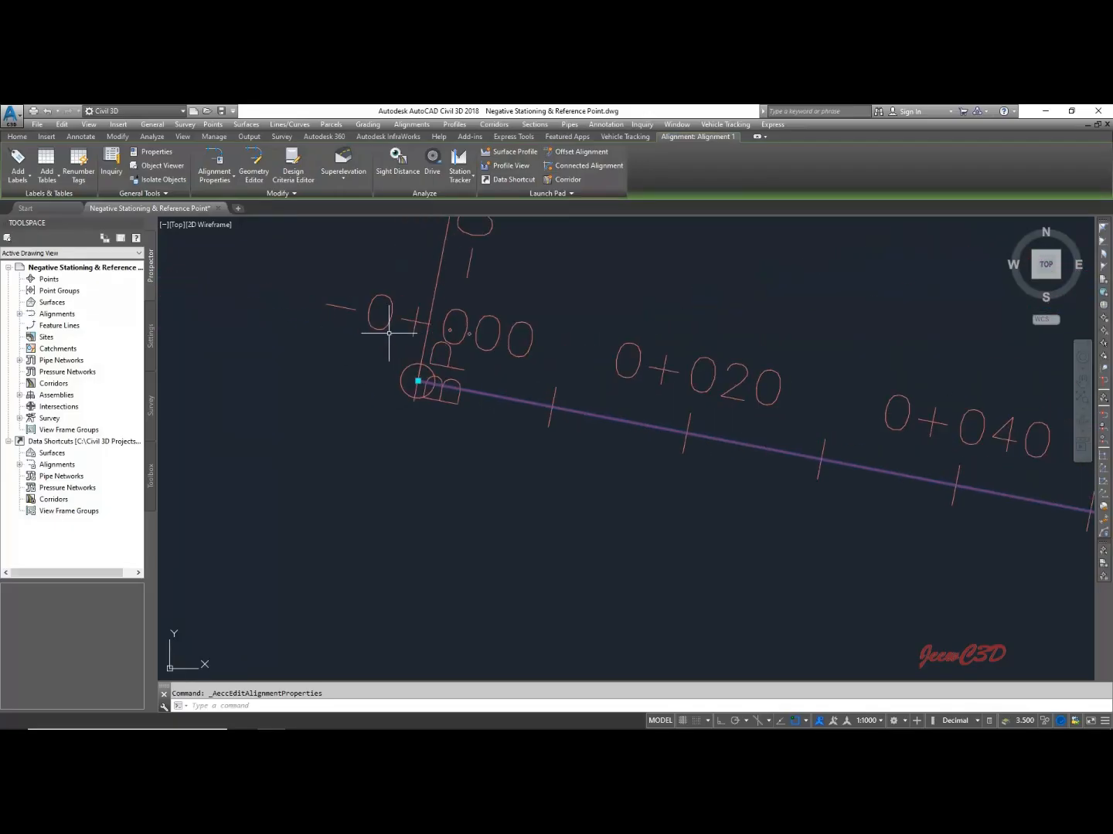
Clear the alignment selection and review the renumbered station labels along the first tangent up to the curve
scroll(413, 328, "down", 6)
middle_click_drag(603, 331, 424, 305)
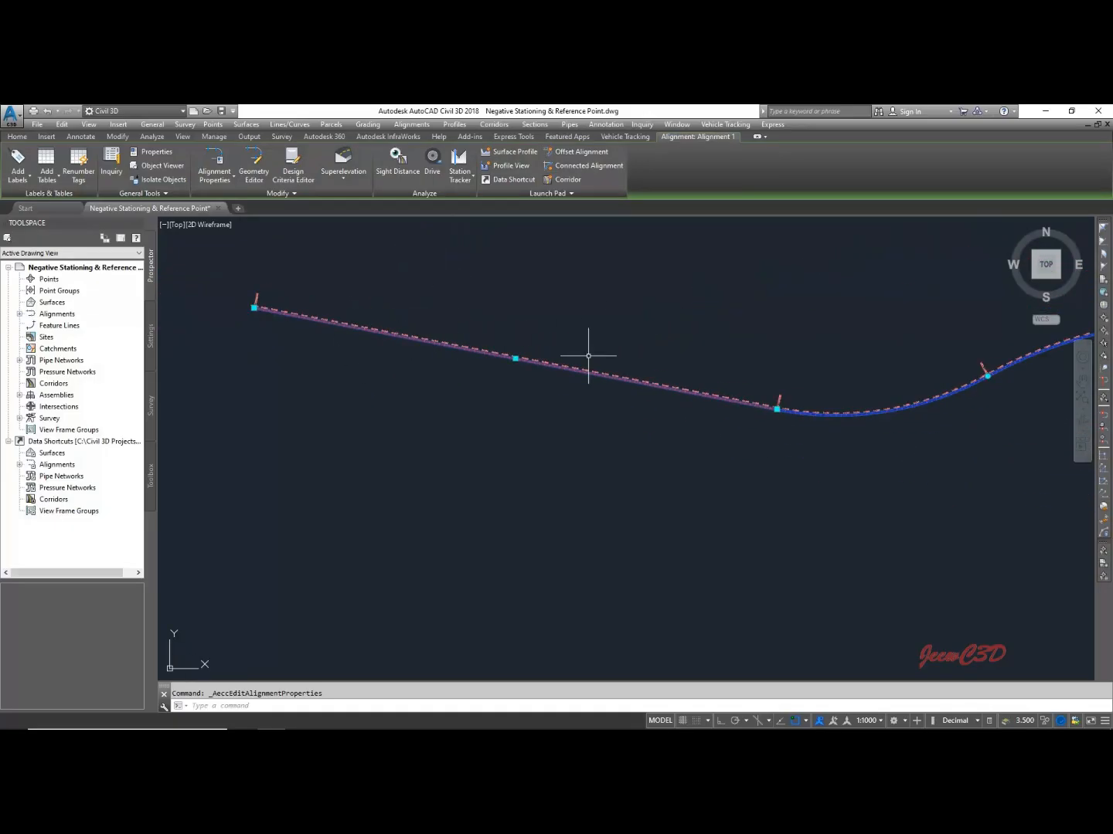
scroll(626, 362, "up", 4)
middle_click_drag(708, 368, 493, 332)
mouse_move(548, 341)
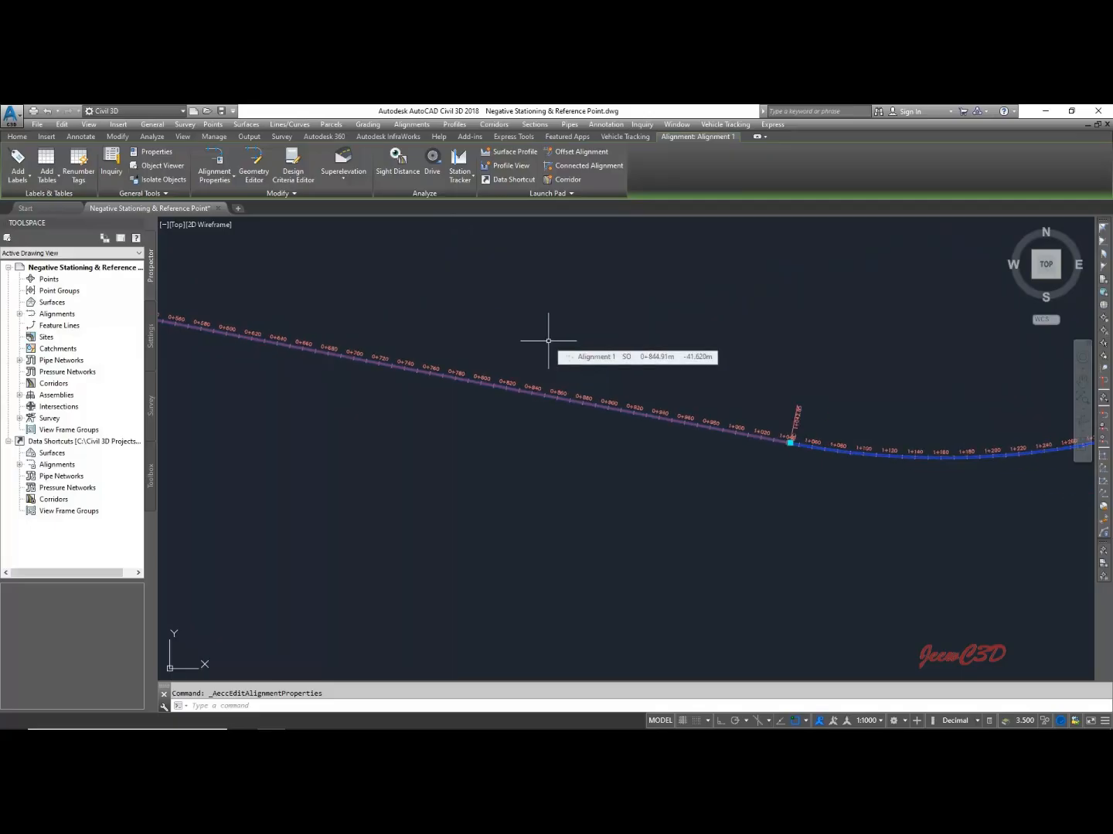
key("Escape")
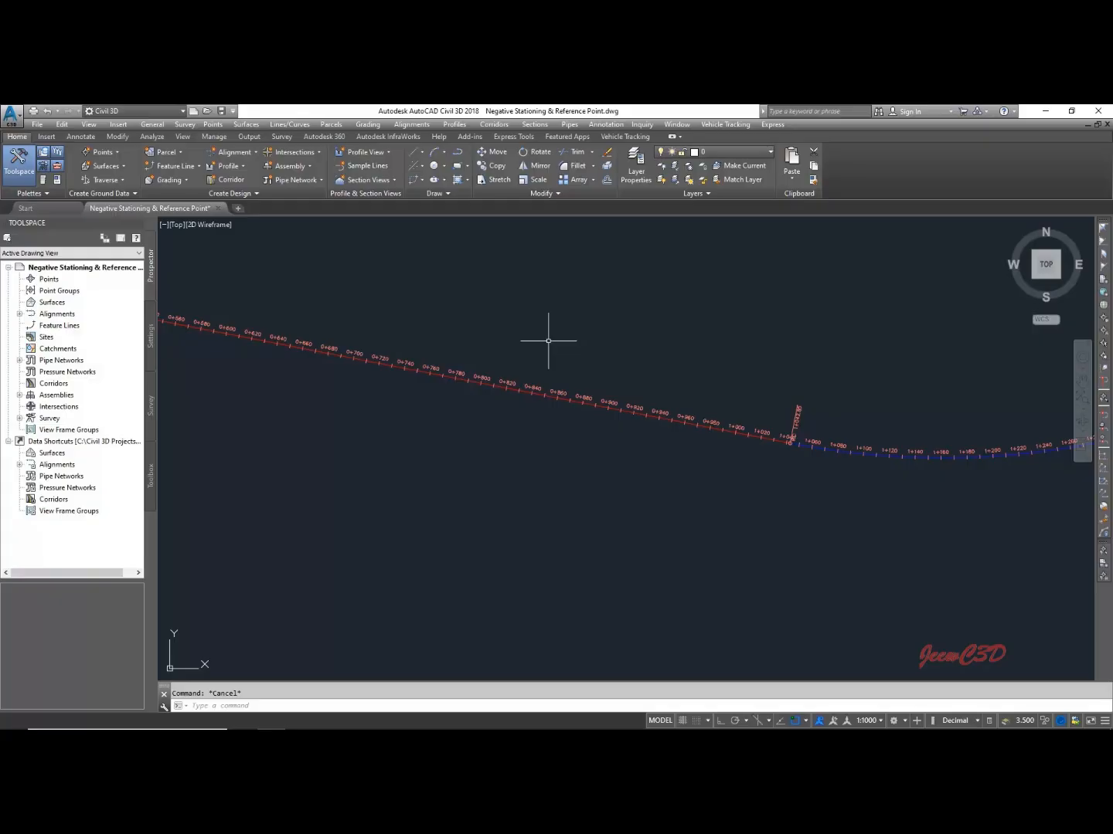
scroll(732, 384, "up", 2)
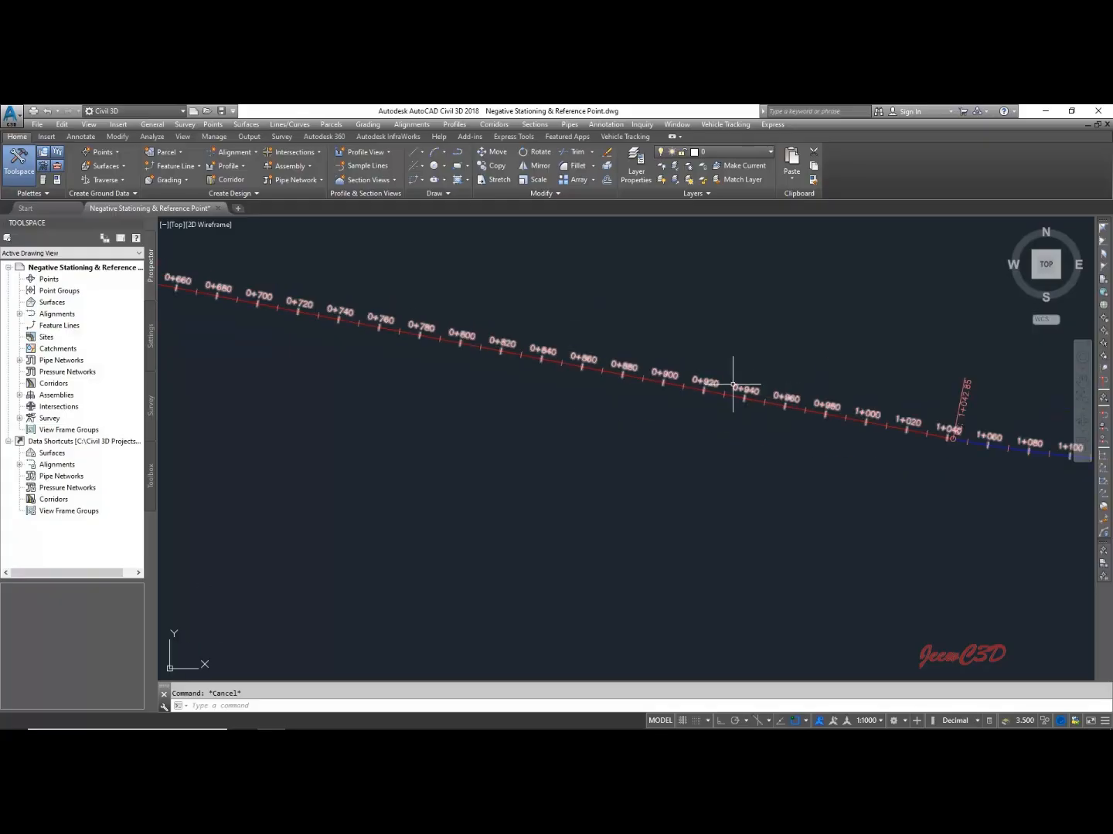
scroll(497, 378, "up", 2)
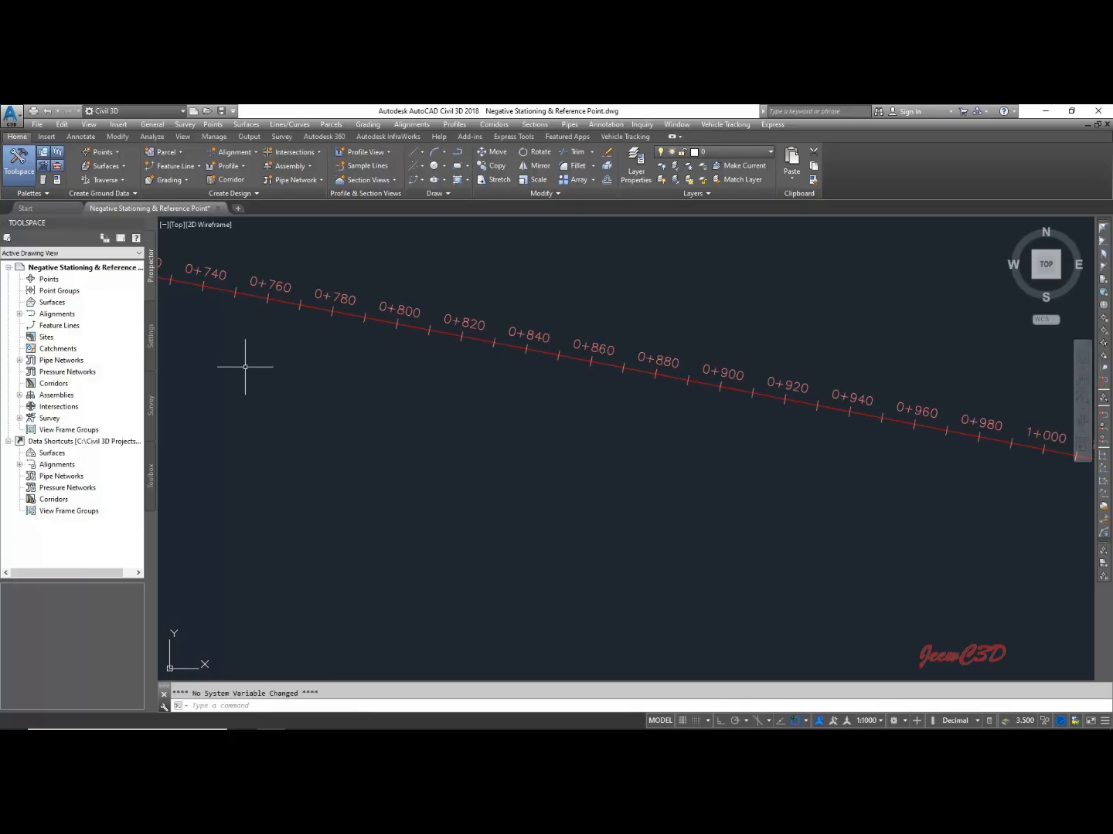
mouse_move(337, 384)
mouse_move(529, 445)
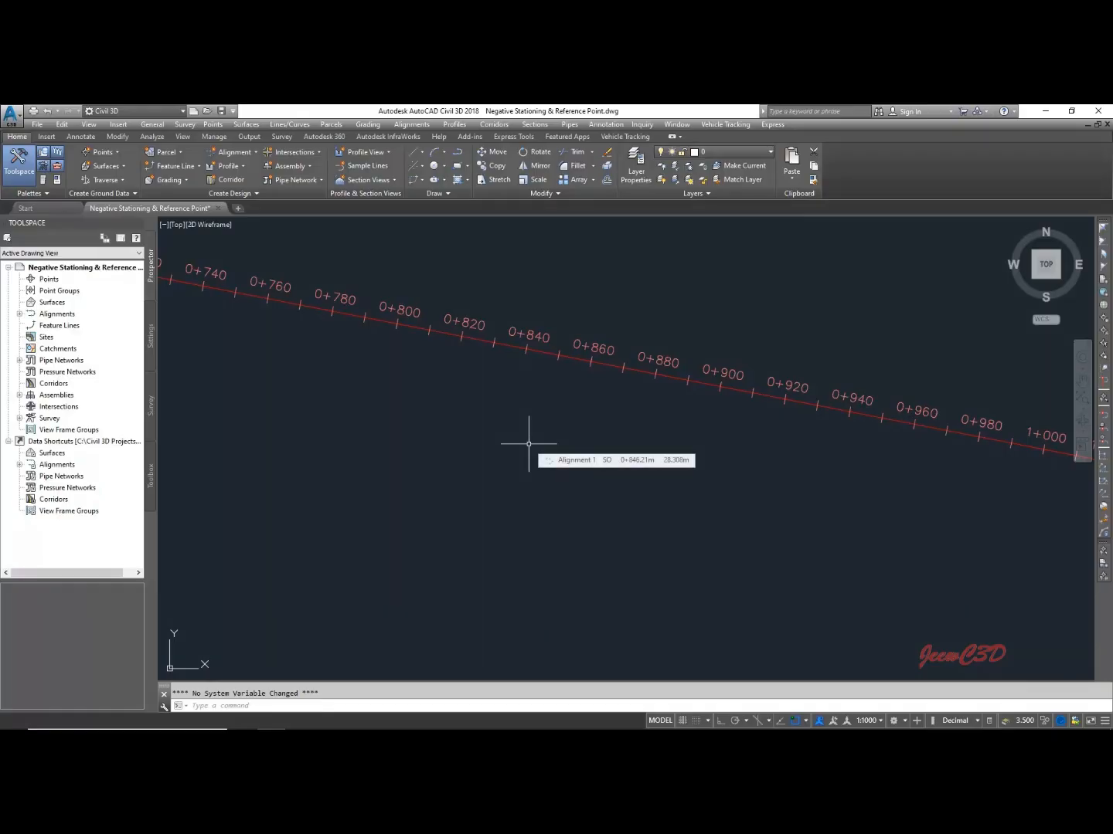
key("F10")
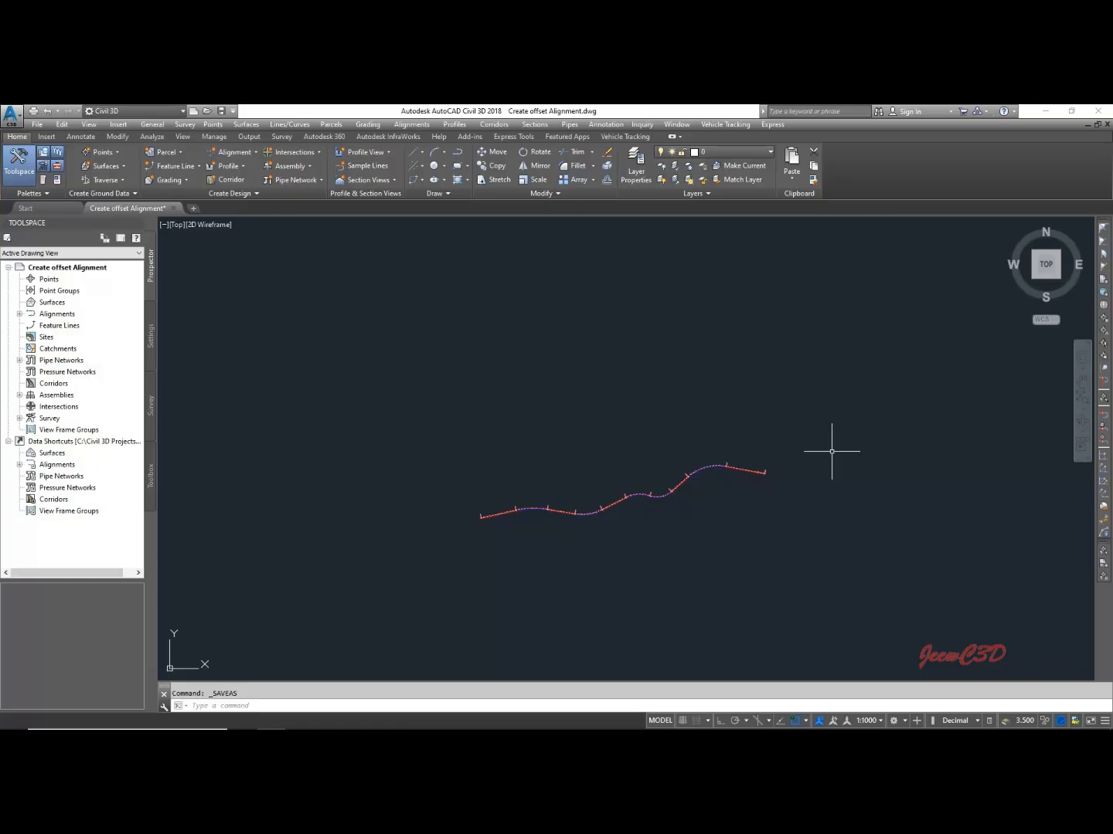
Select the alignment near its start in the Create offset Alignment drawing and open the settings for creating offset alignments from it
middle_click_drag(536, 551, 560, 444)
scroll(532, 416, "up", 5)
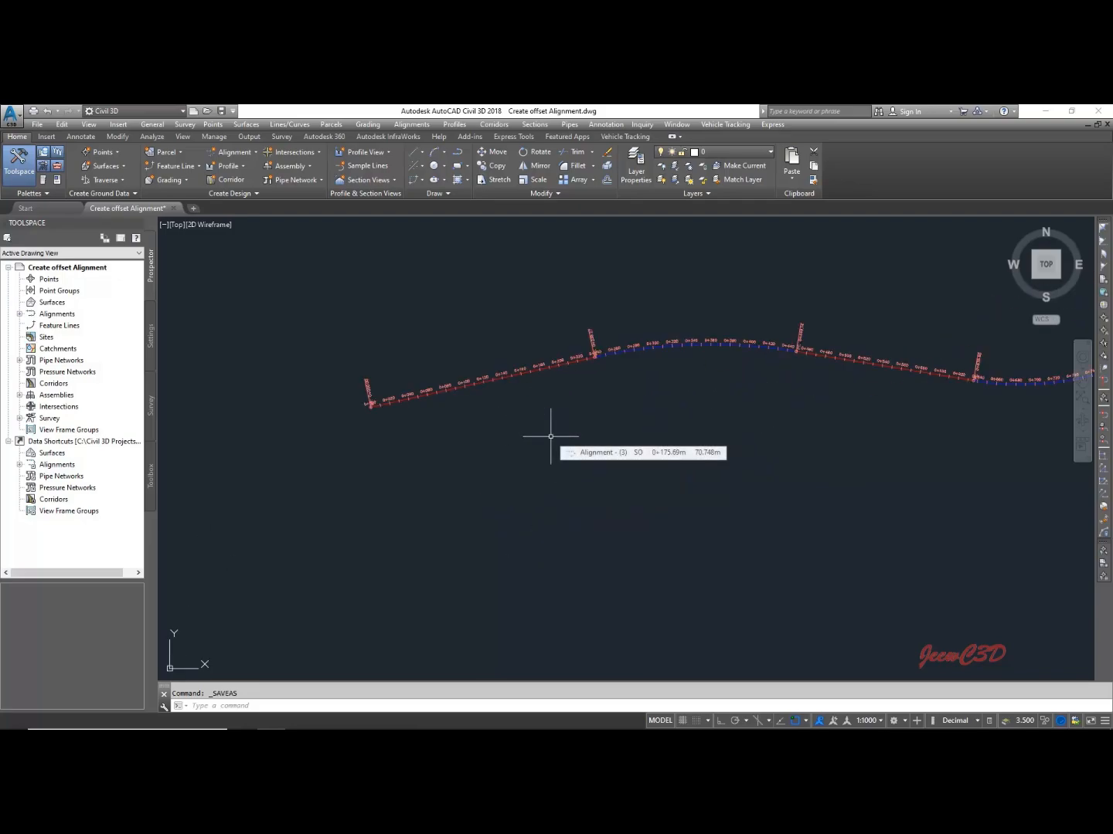
scroll(551, 436, "down", 4)
middle_click_drag(552, 449, 504, 552)
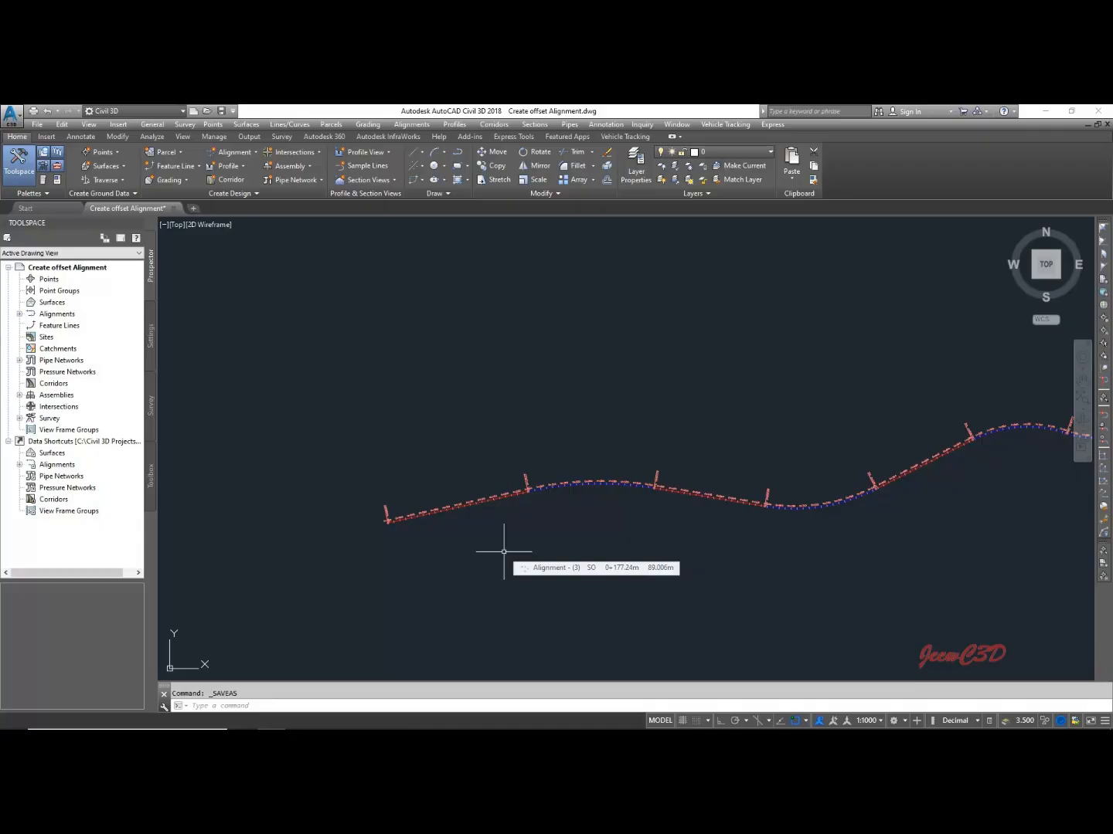
scroll(410, 534, "up", 5)
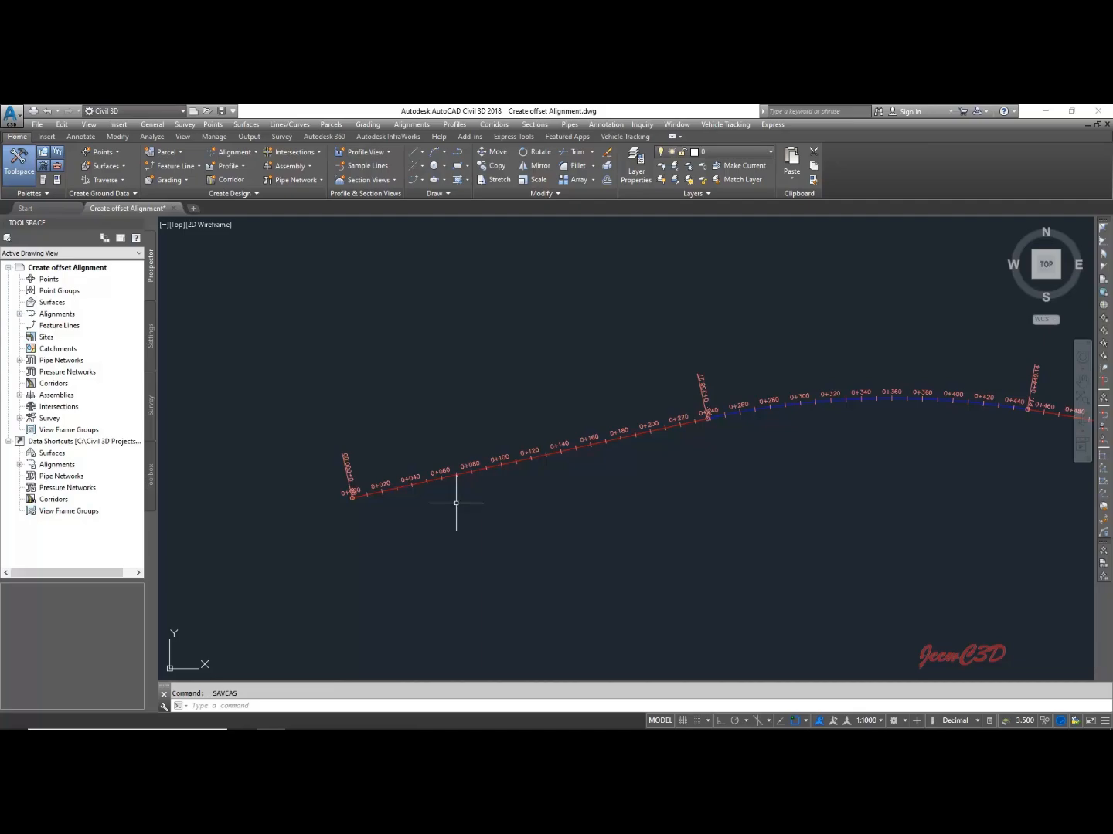
scroll(456, 485, "up", 2)
left_click(466, 459)
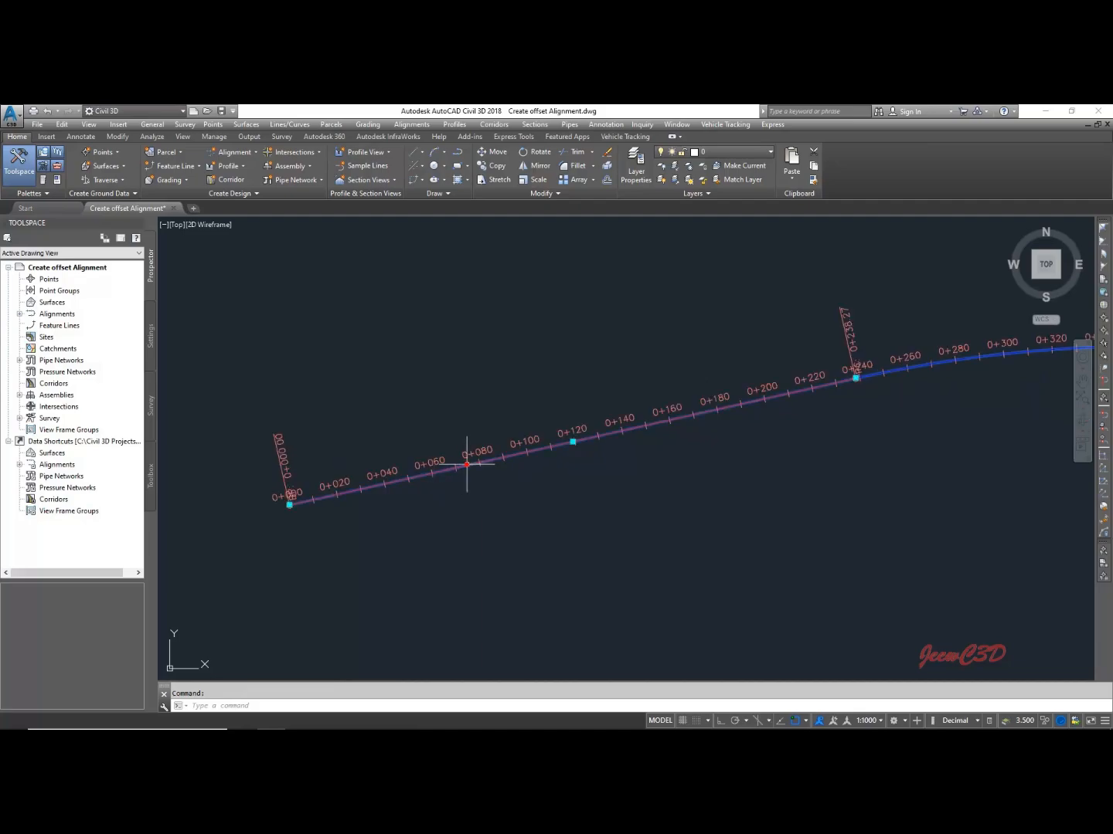
scroll(497, 554, "down", 2)
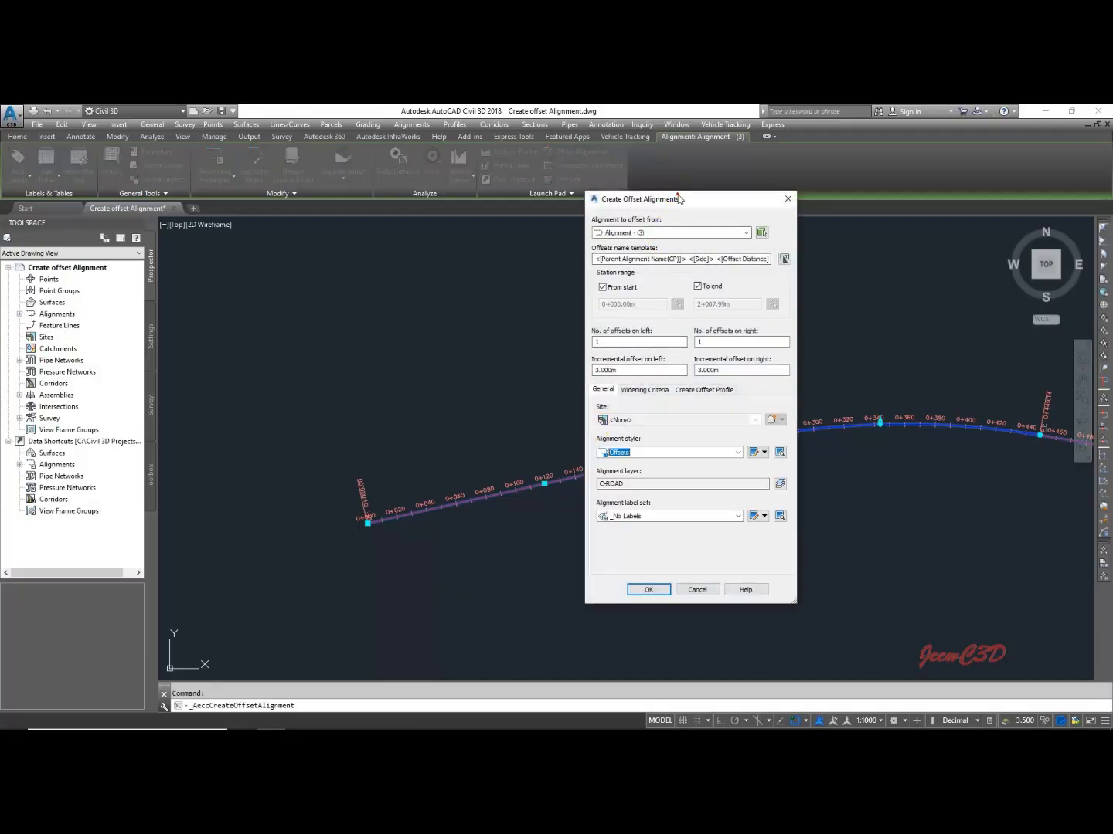
left_click_drag(678, 198, 724, 216)
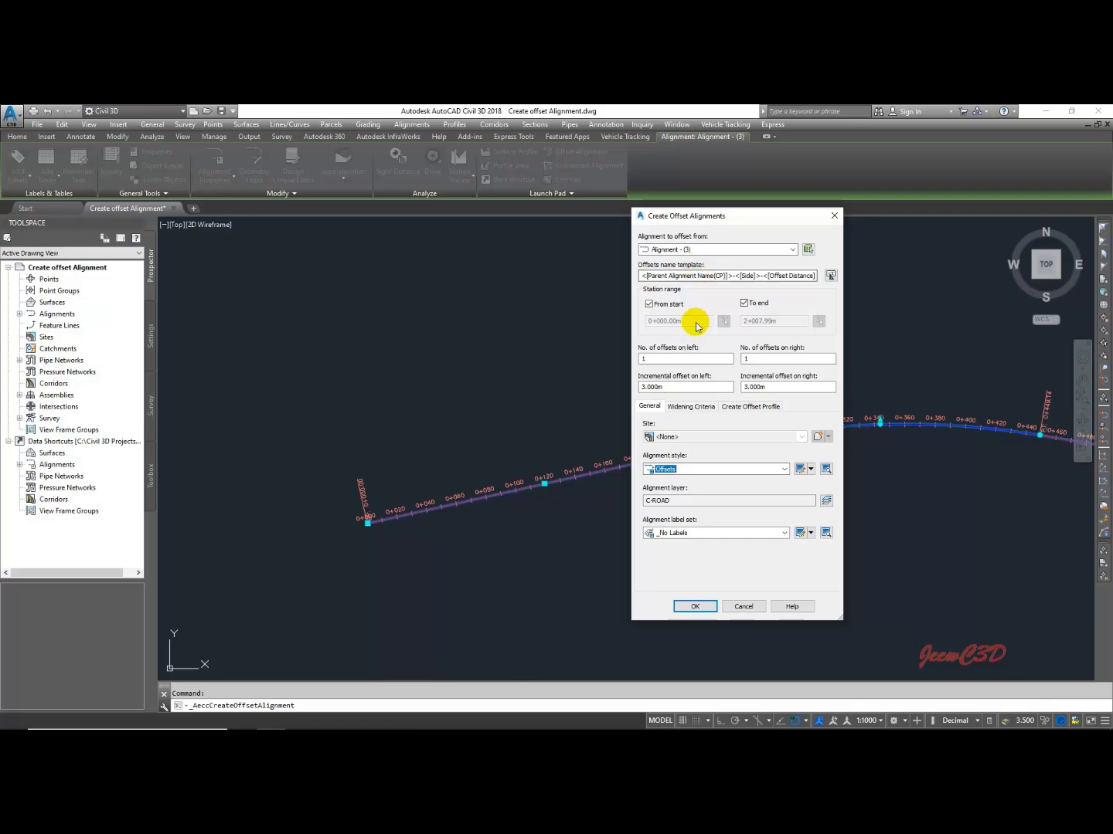
left_click_drag(729, 217, 697, 188)
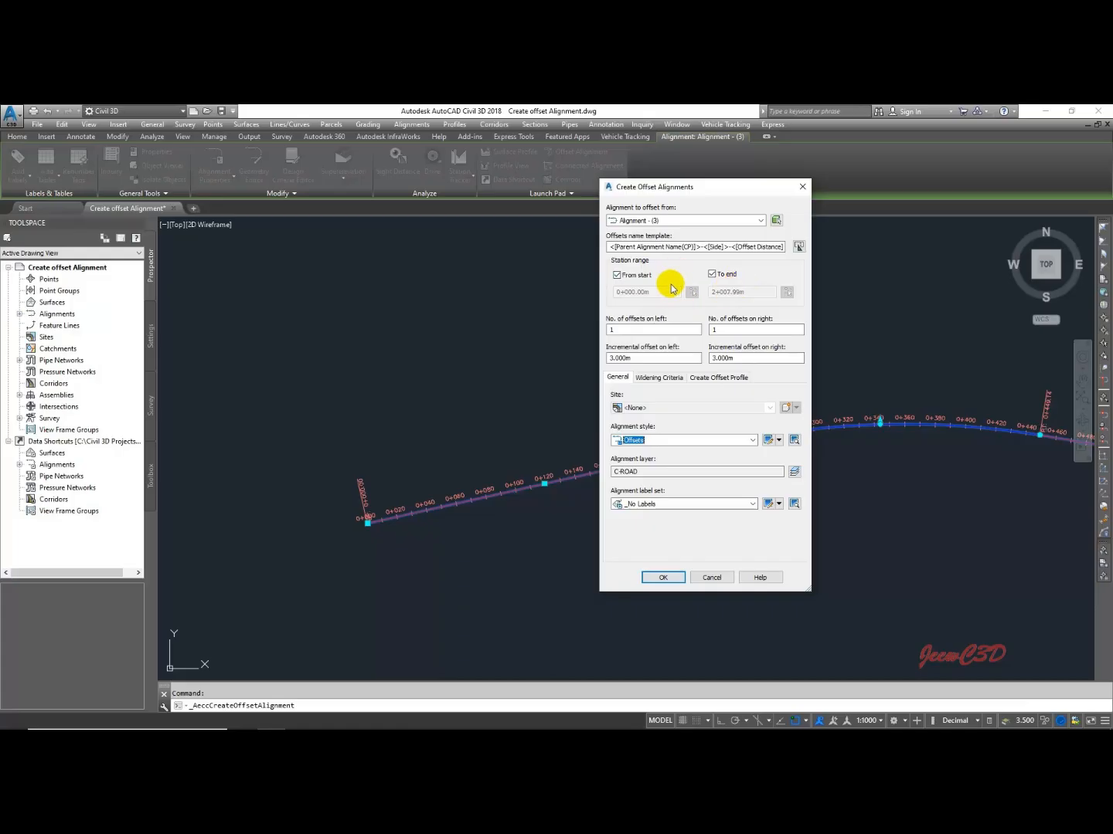
Examine the start-station option, the number of offsets and the incremental offset distances for both sides of the alignment
left_click(618, 276)
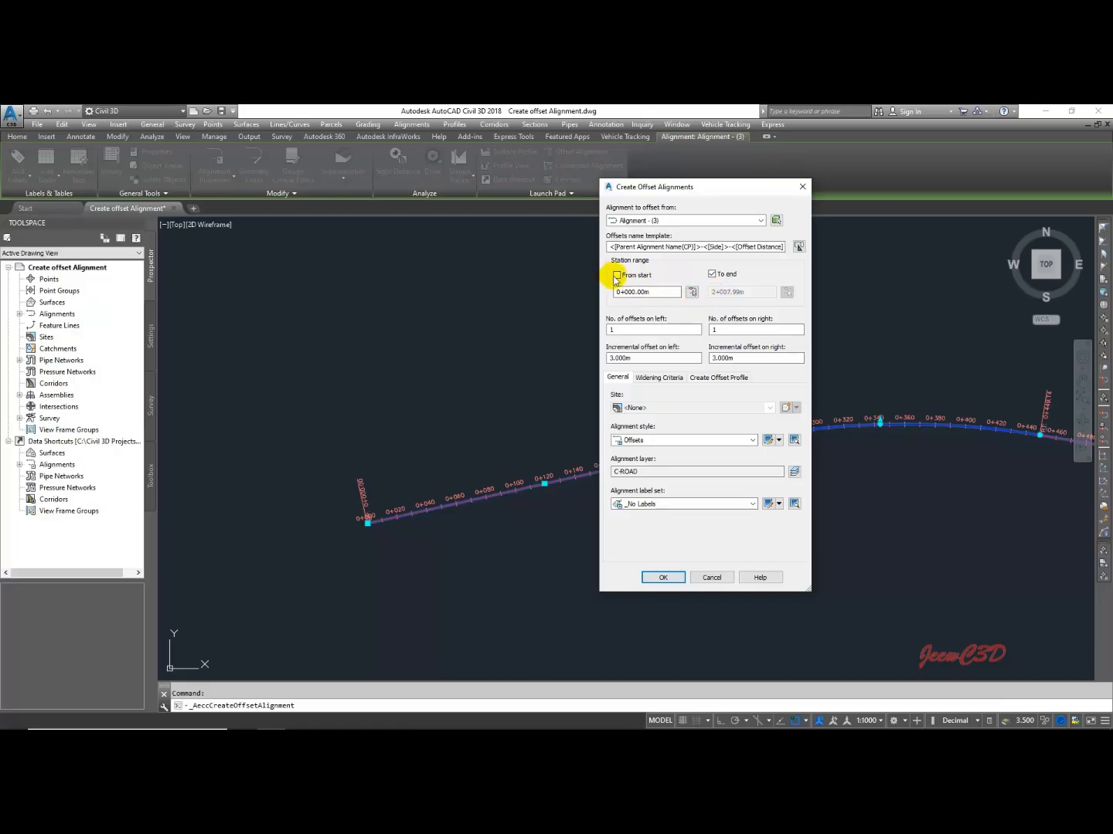
left_click(616, 276)
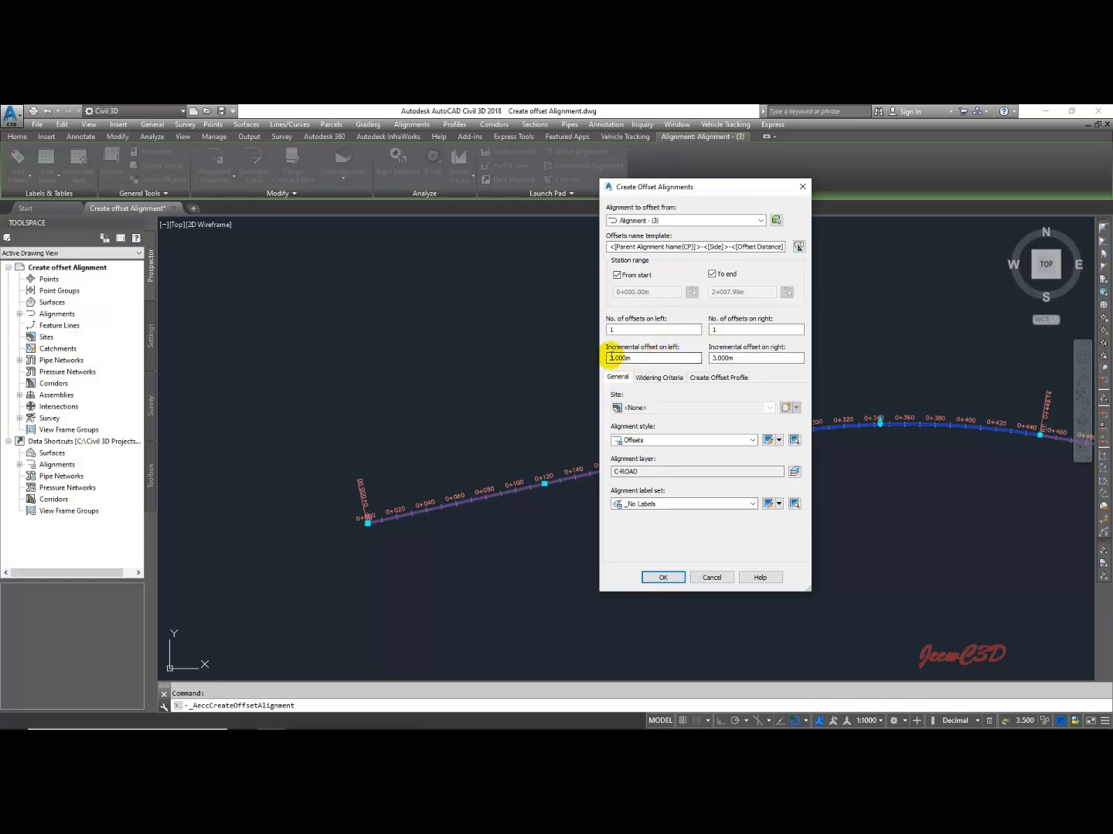
left_click(628, 358)
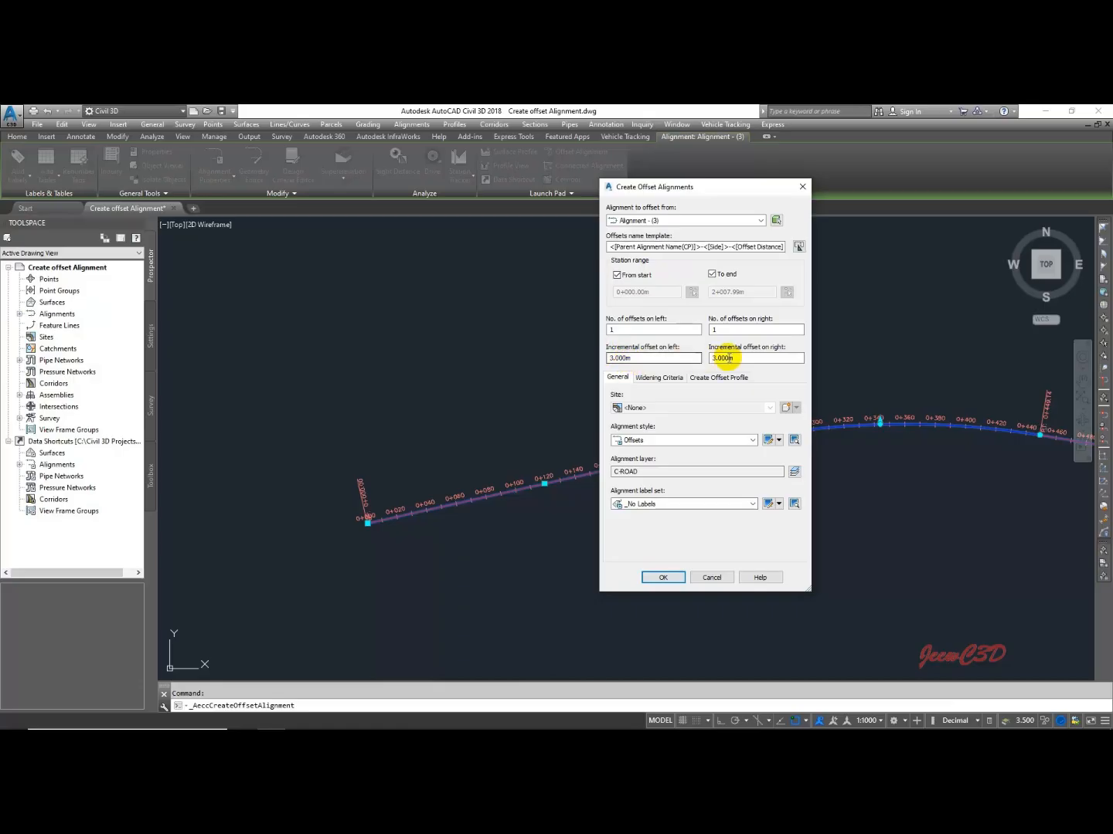
left_click(733, 329)
left_click(742, 359)
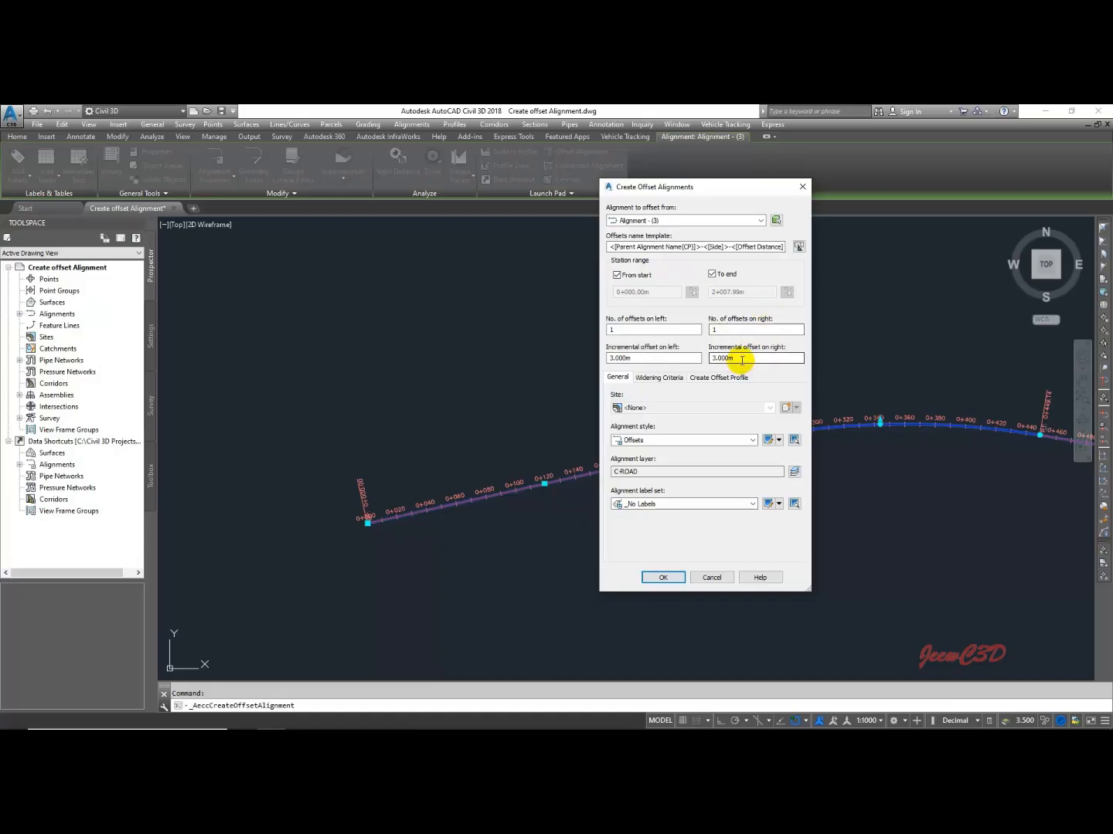
left_click(634, 333)
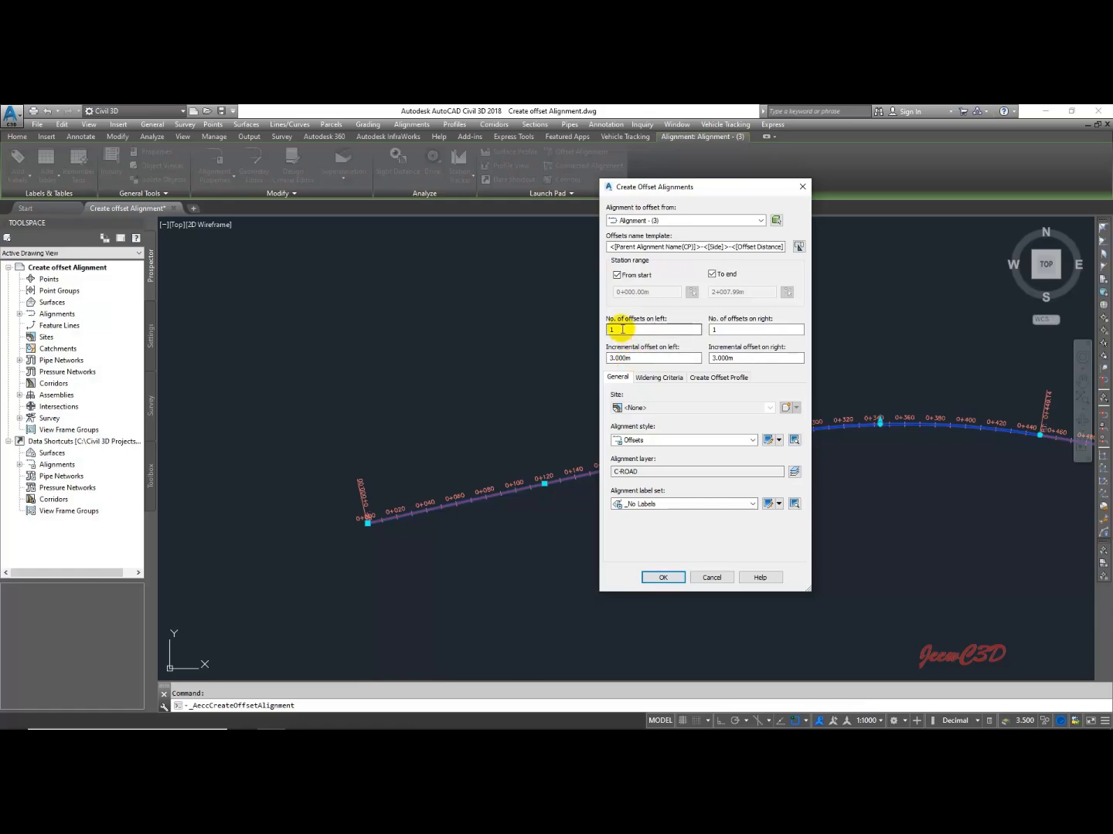
left_click(748, 329)
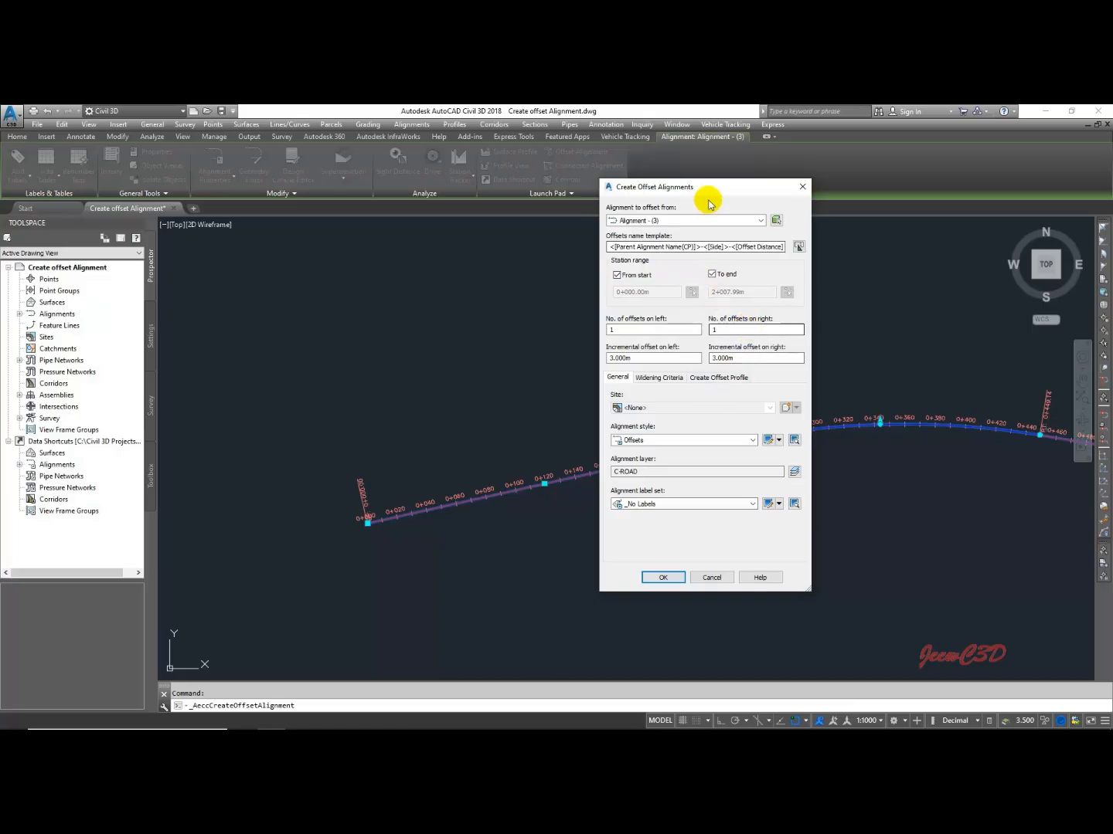
Create one offset alignment on each side at 3.000 m along the full station range, using the Offsets style, and deselect the parent alignment
left_click_drag(708, 187, 631, 133)
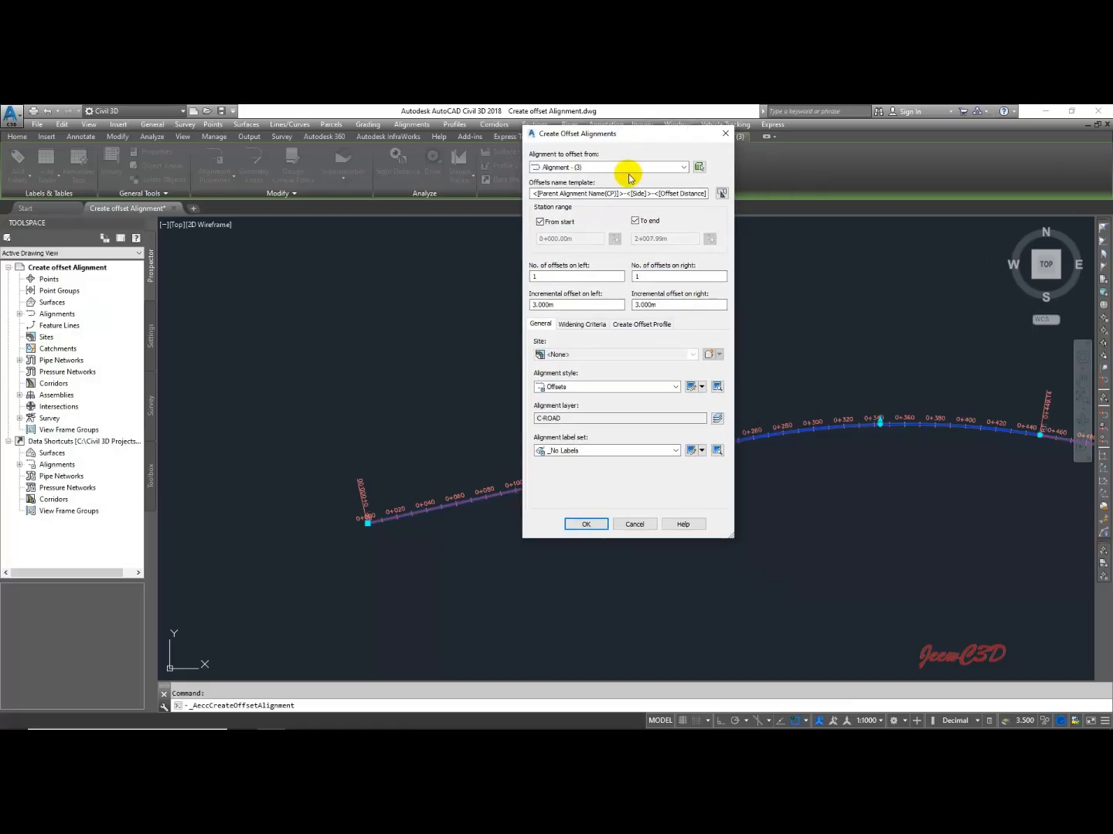
left_click(594, 388)
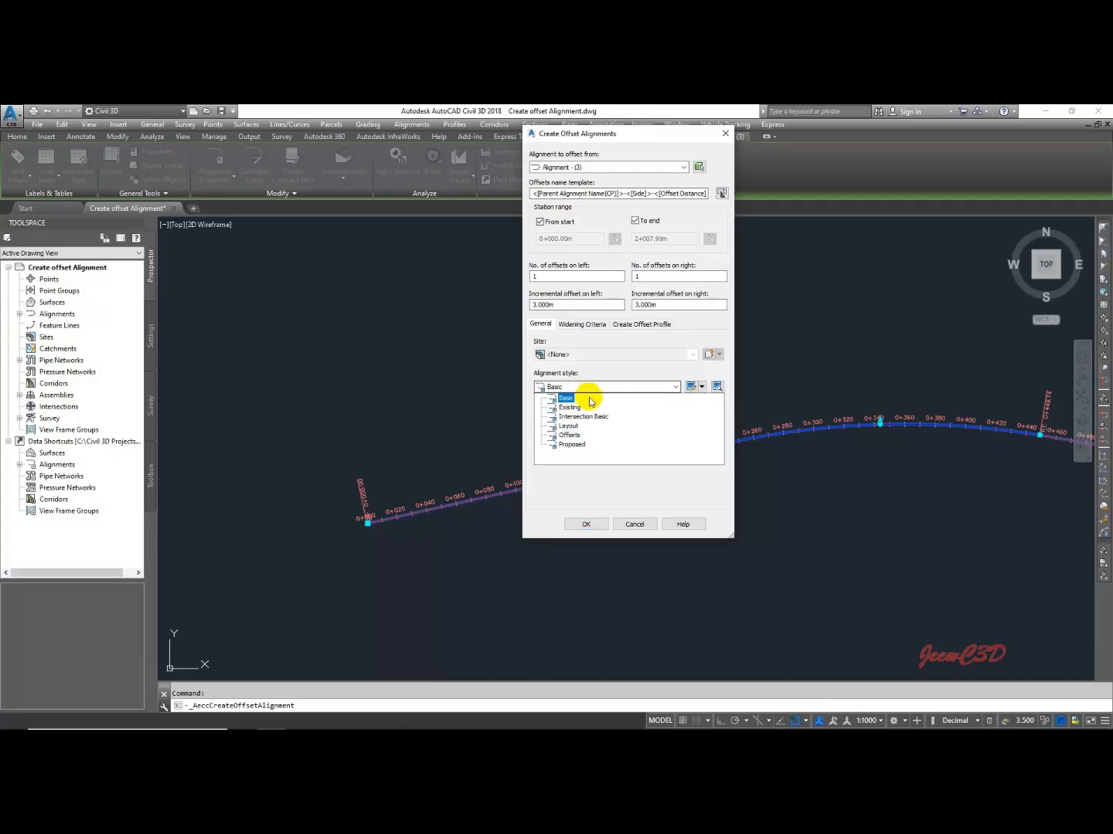
left_click(572, 445)
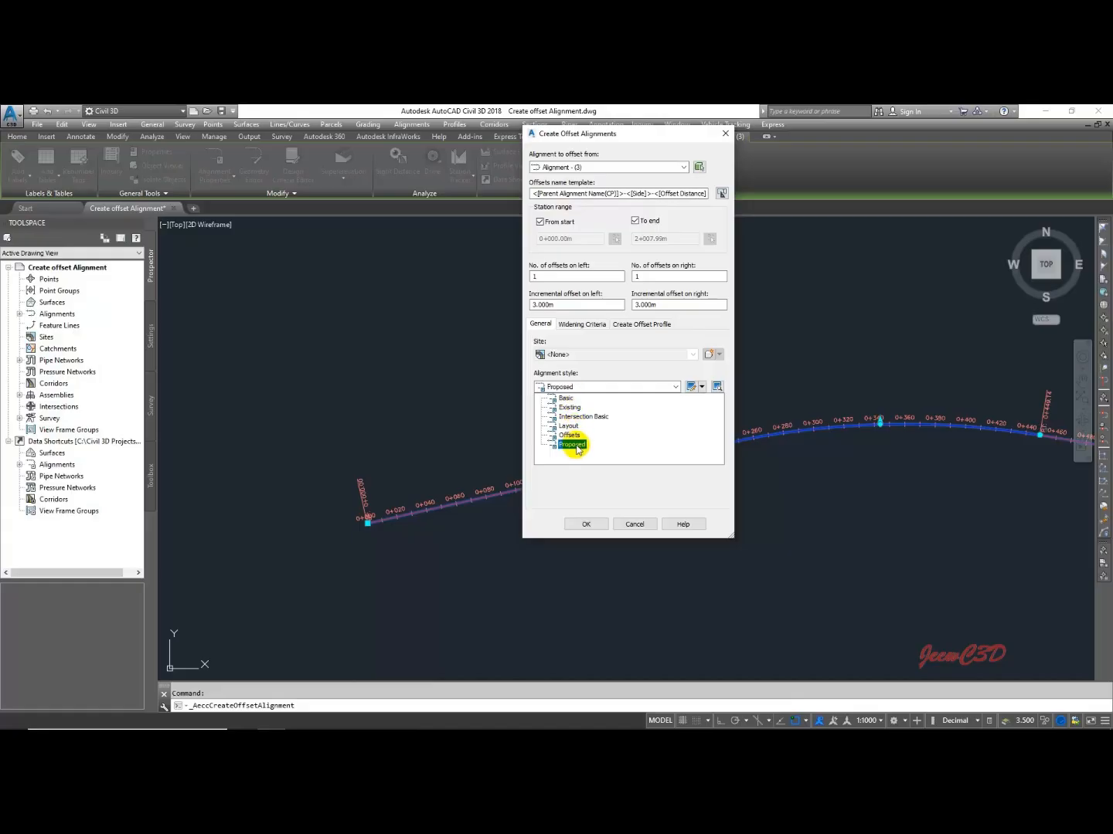
left_click(571, 436)
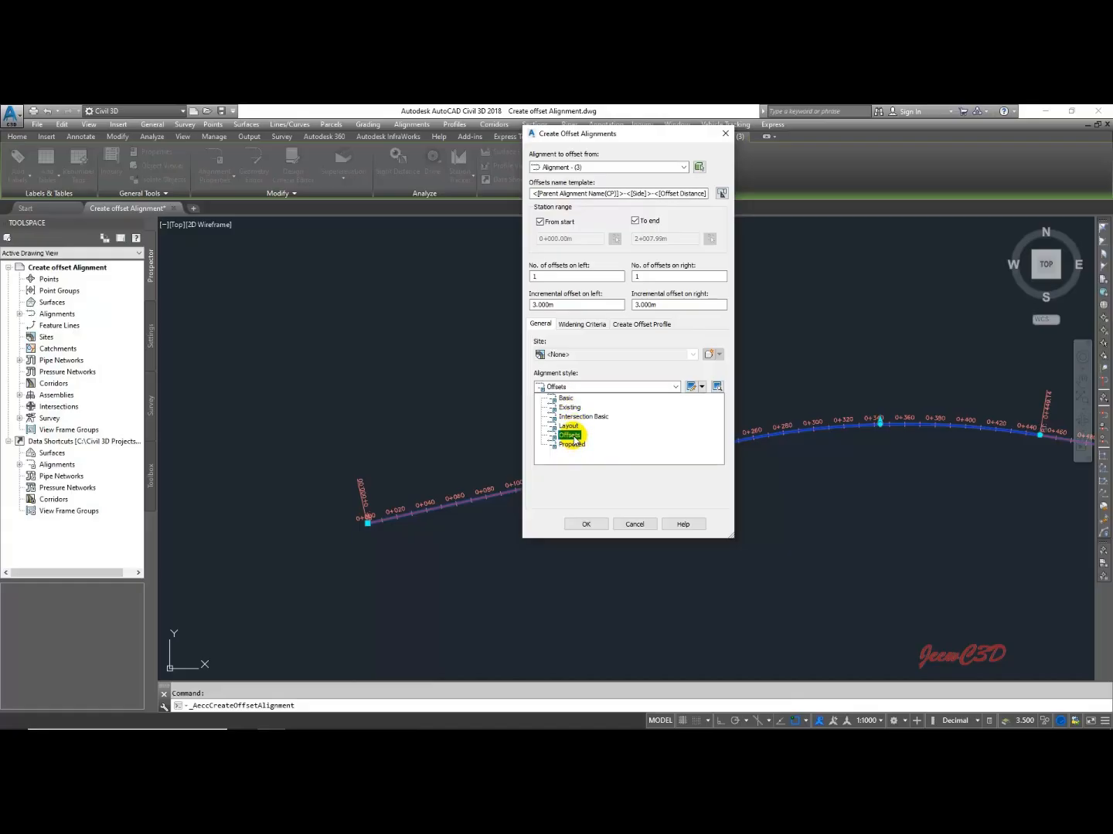
left_click(573, 438)
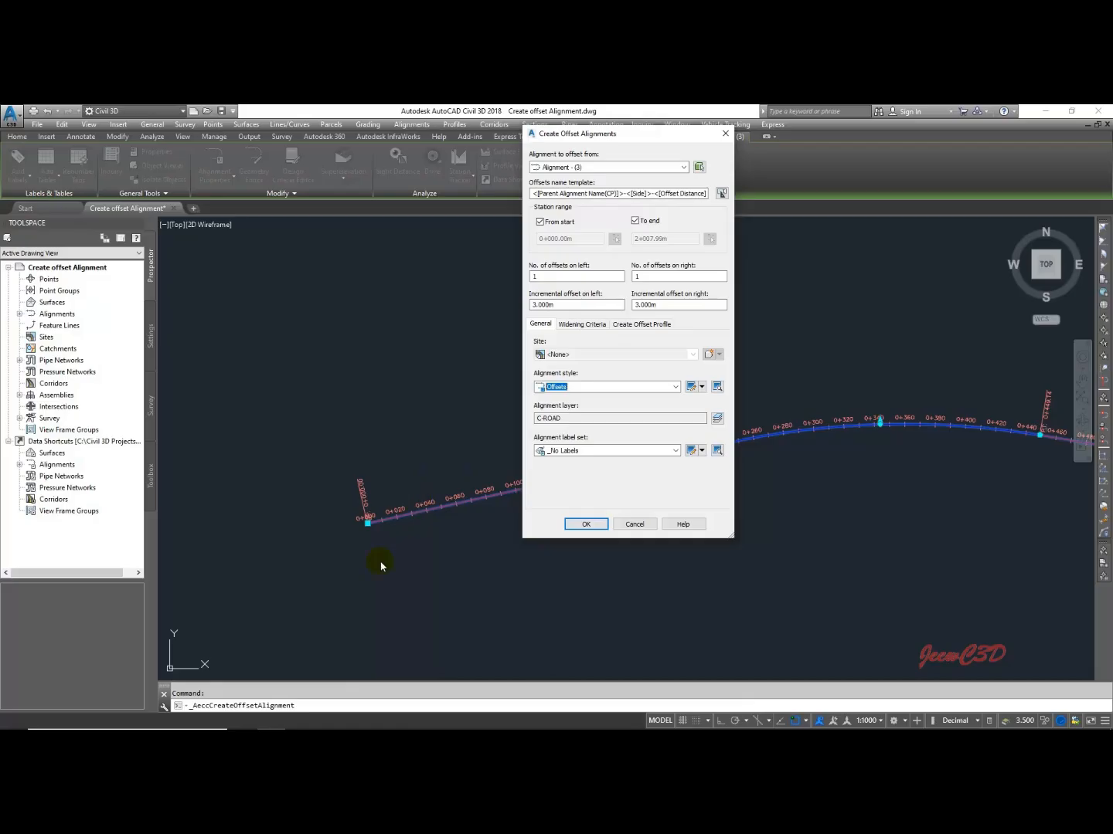
left_click(586, 525)
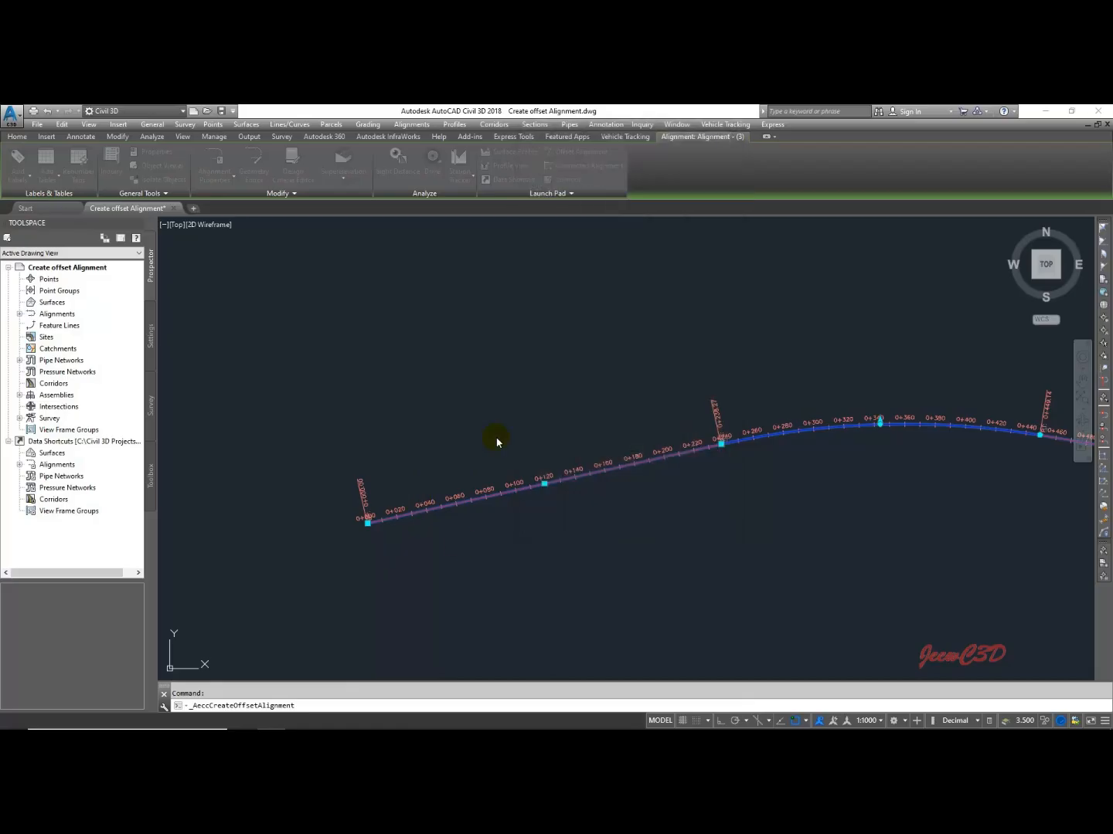
scroll(411, 514, "up", 6)
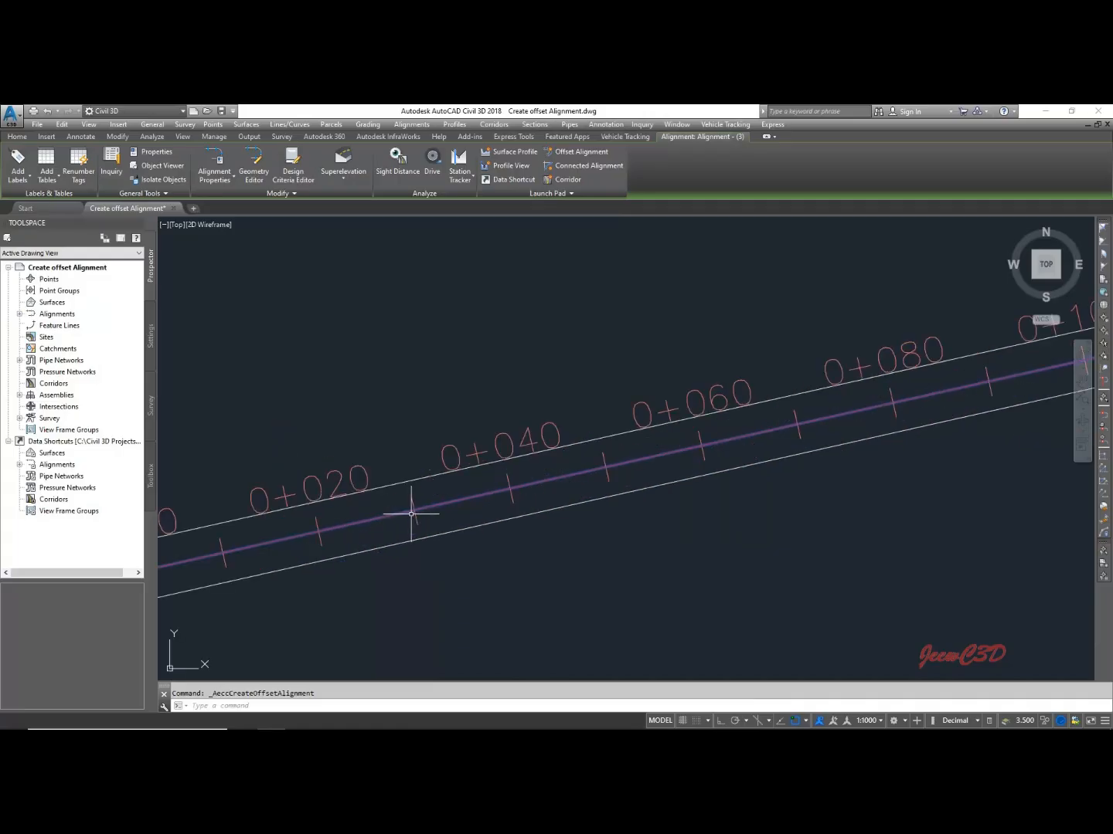
key("Escape")
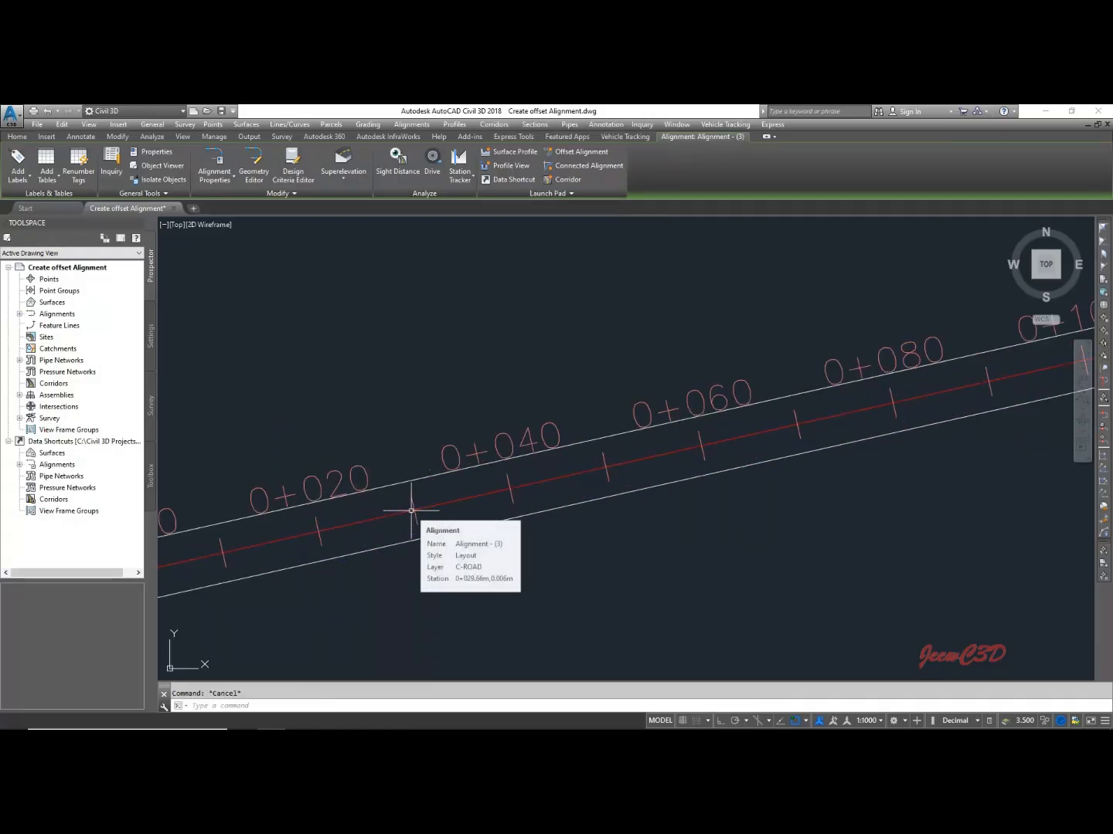
Select the right and the left offset alignment in turn near the start to identify each, clearing the selection after each one
scroll(412, 510, "down", 3)
scroll(332, 531, "up", 2)
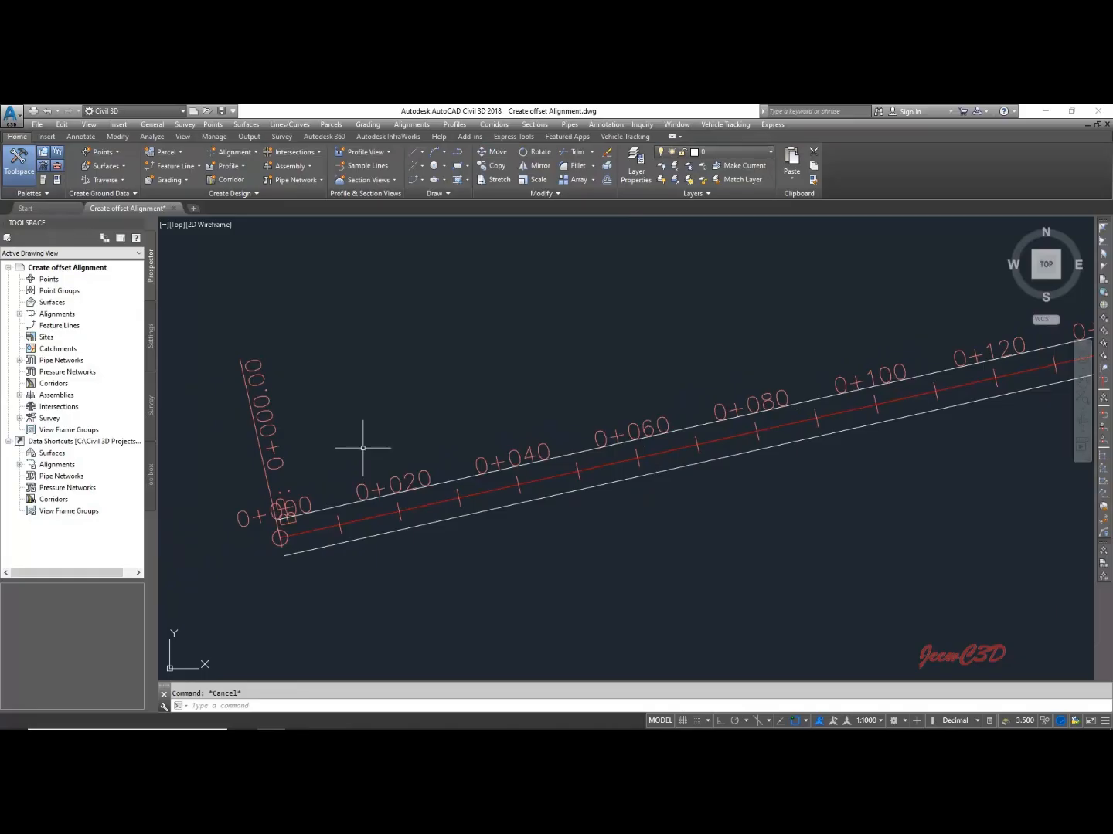
left_click(454, 517)
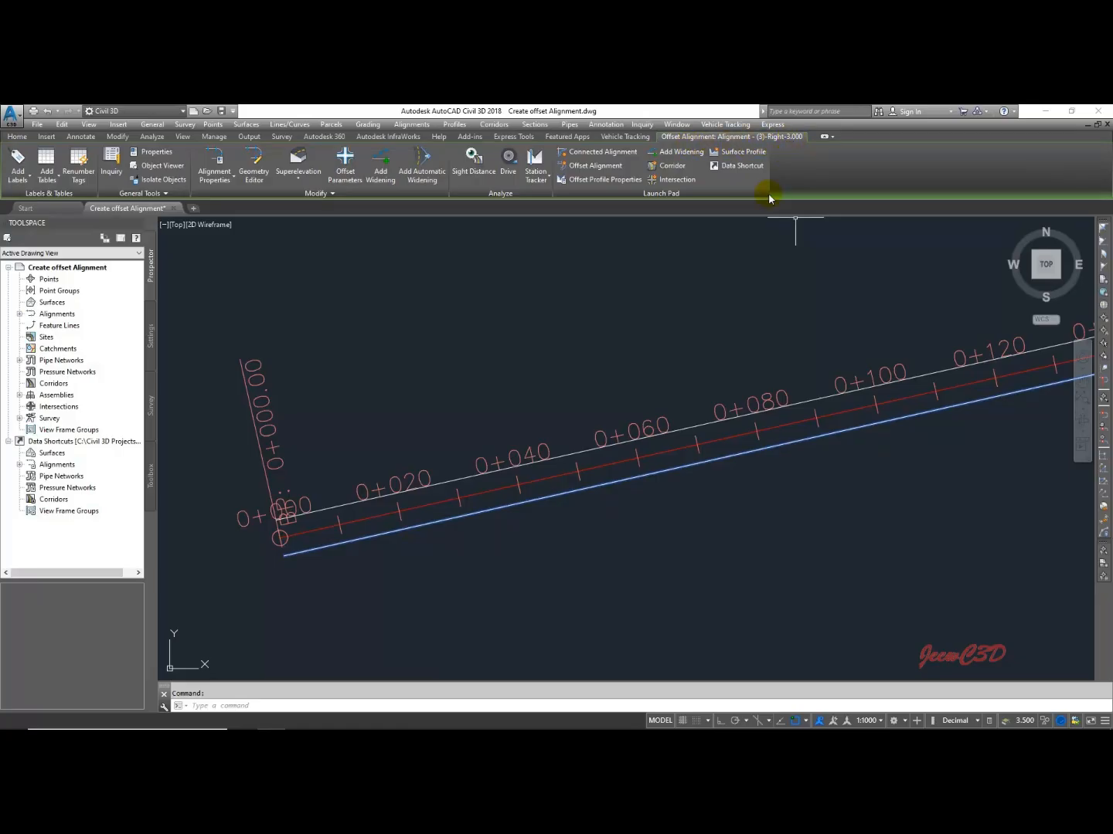
key("Escape")
left_click(467, 474)
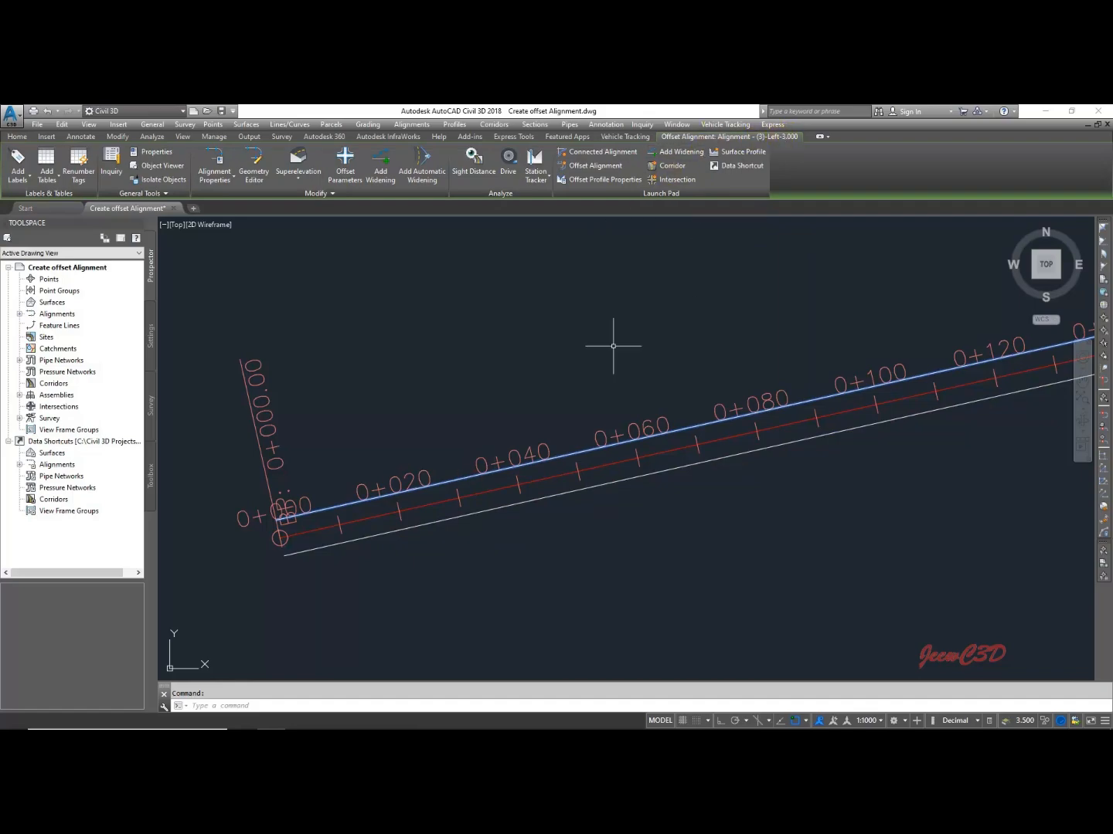
key("Escape")
Examine how both offset alignments follow the parent alignment from its start along the first tangent
scroll(483, 510, "up", 4)
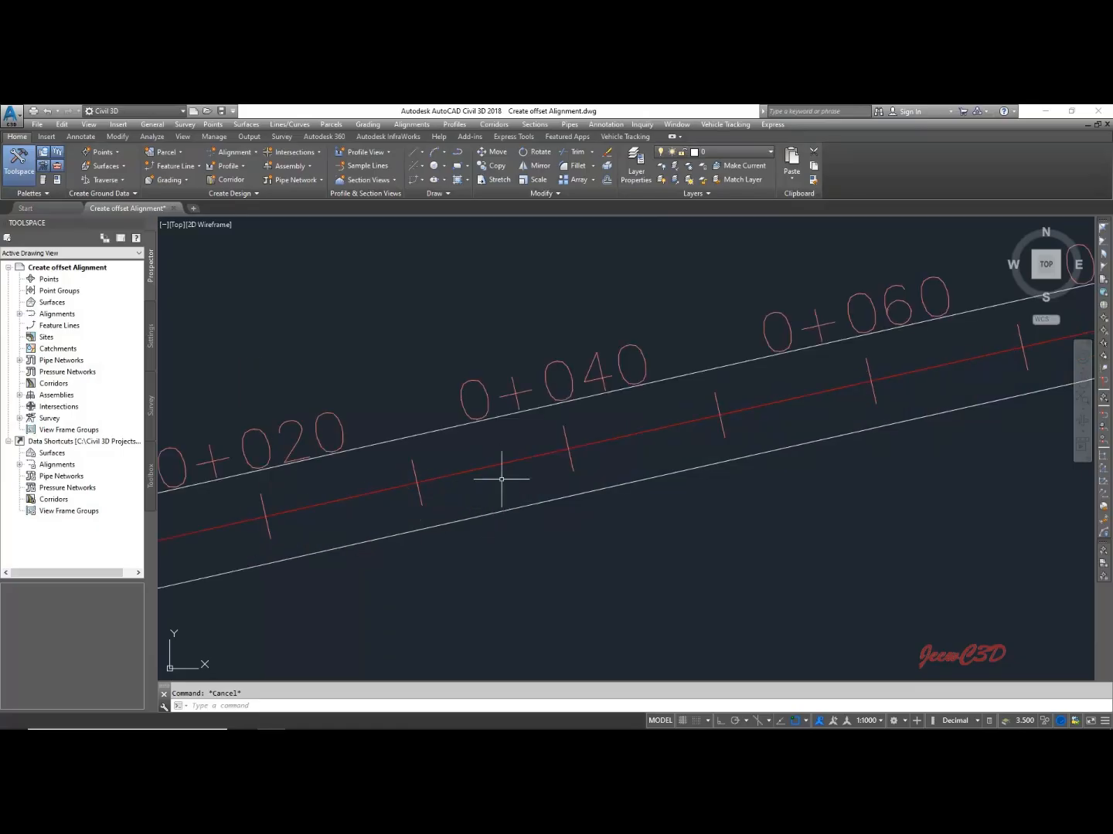
scroll(506, 469, "down", 8)
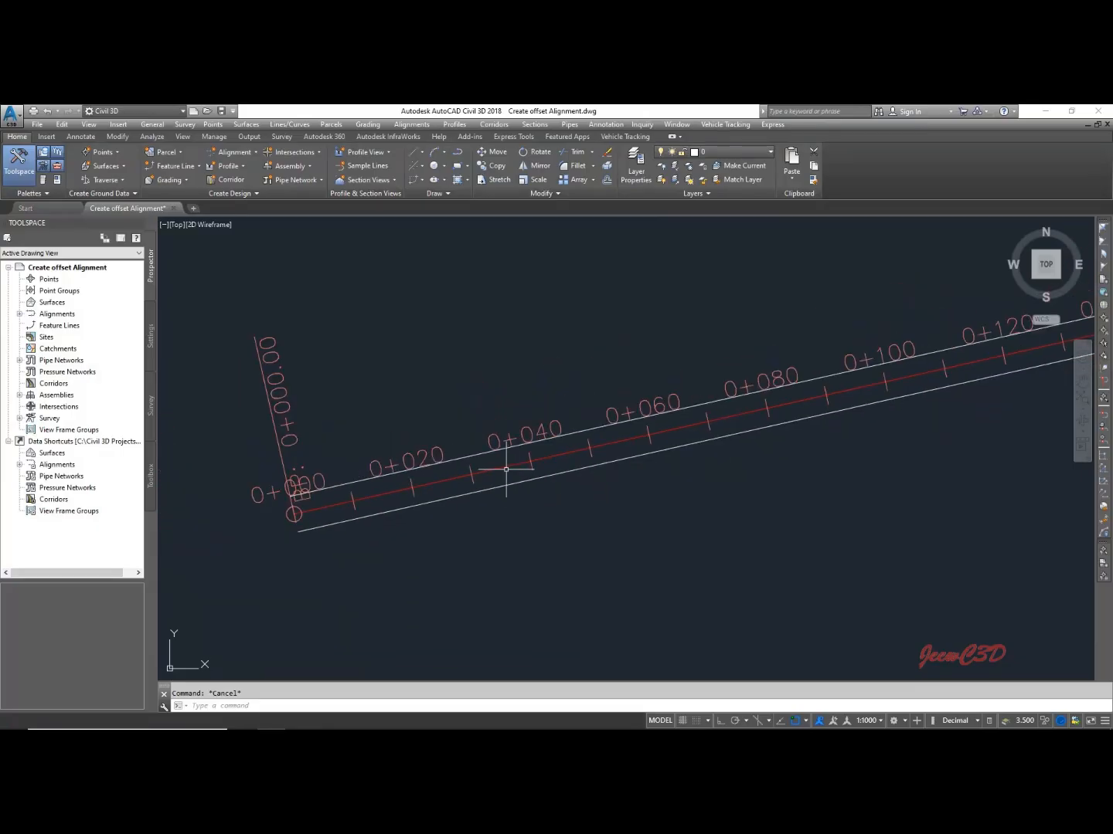
mouse_move(590, 486)
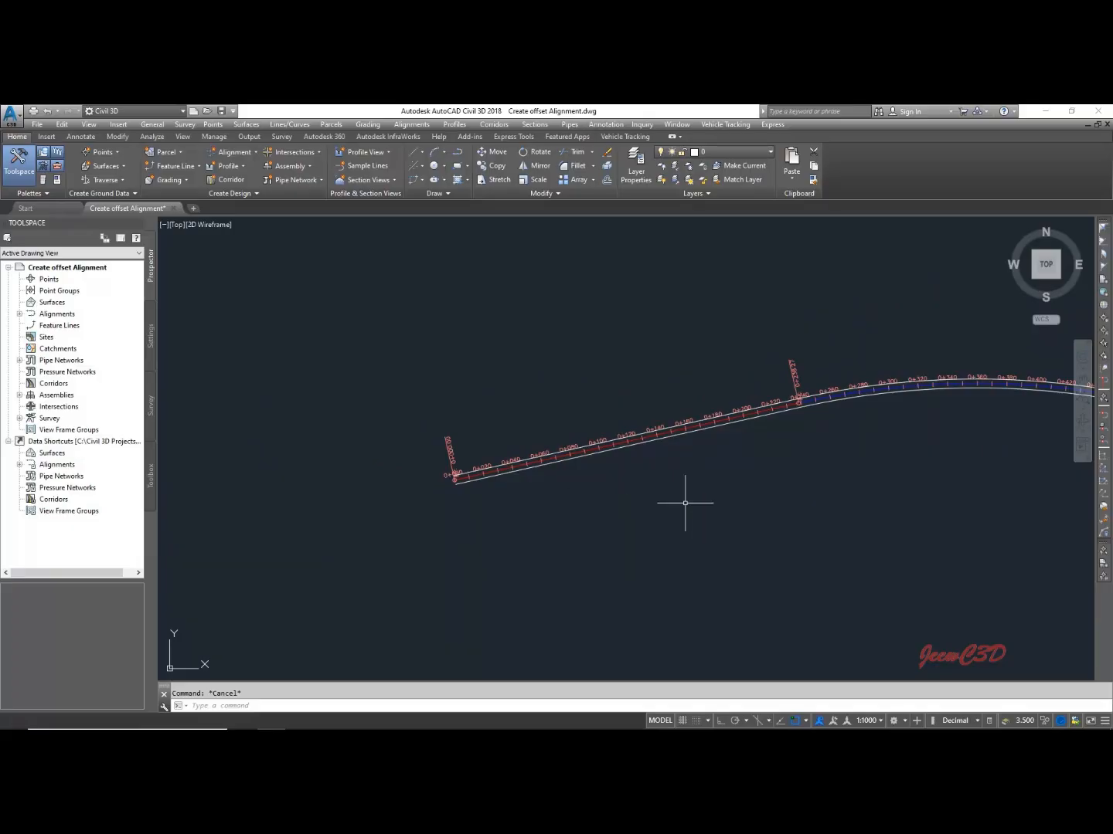
scroll(467, 489, "up", 5)
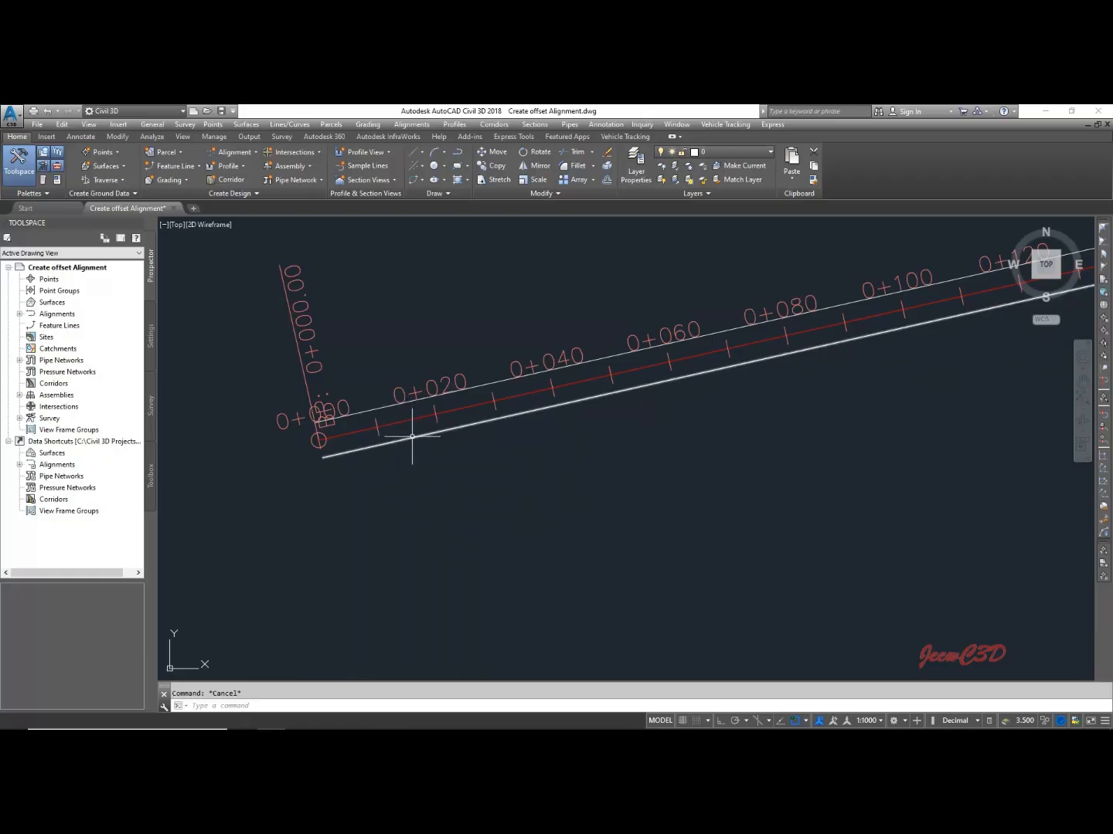
scroll(456, 433, "up", 2)
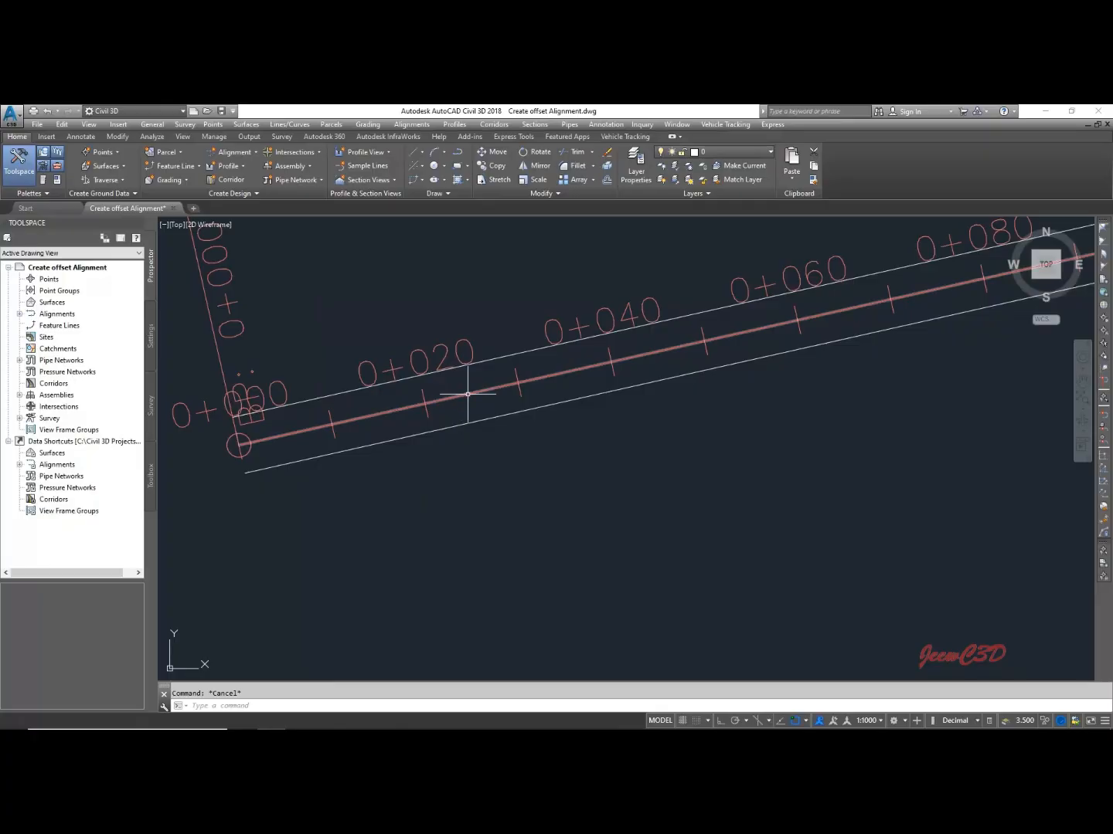
scroll(496, 390, "down", 3)
scroll(527, 389, "up", 2)
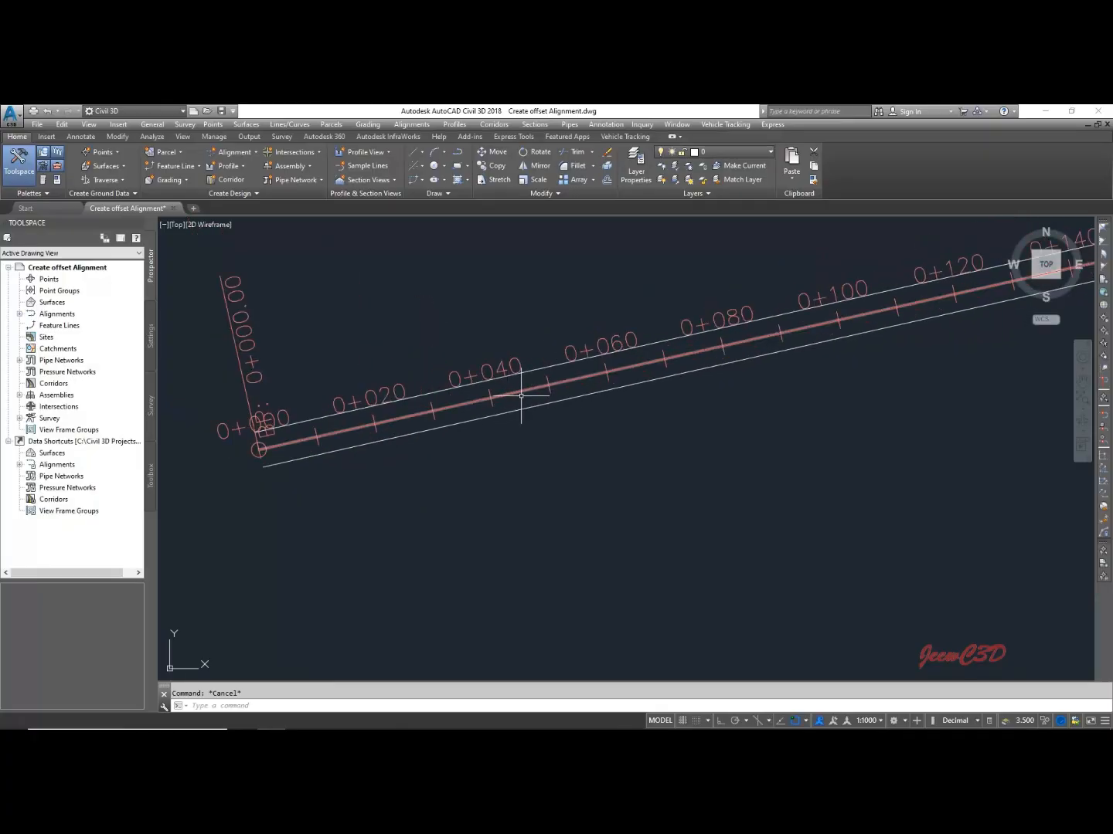
scroll(521, 397, "down", 2)
middle_click_drag(666, 407, 352, 506)
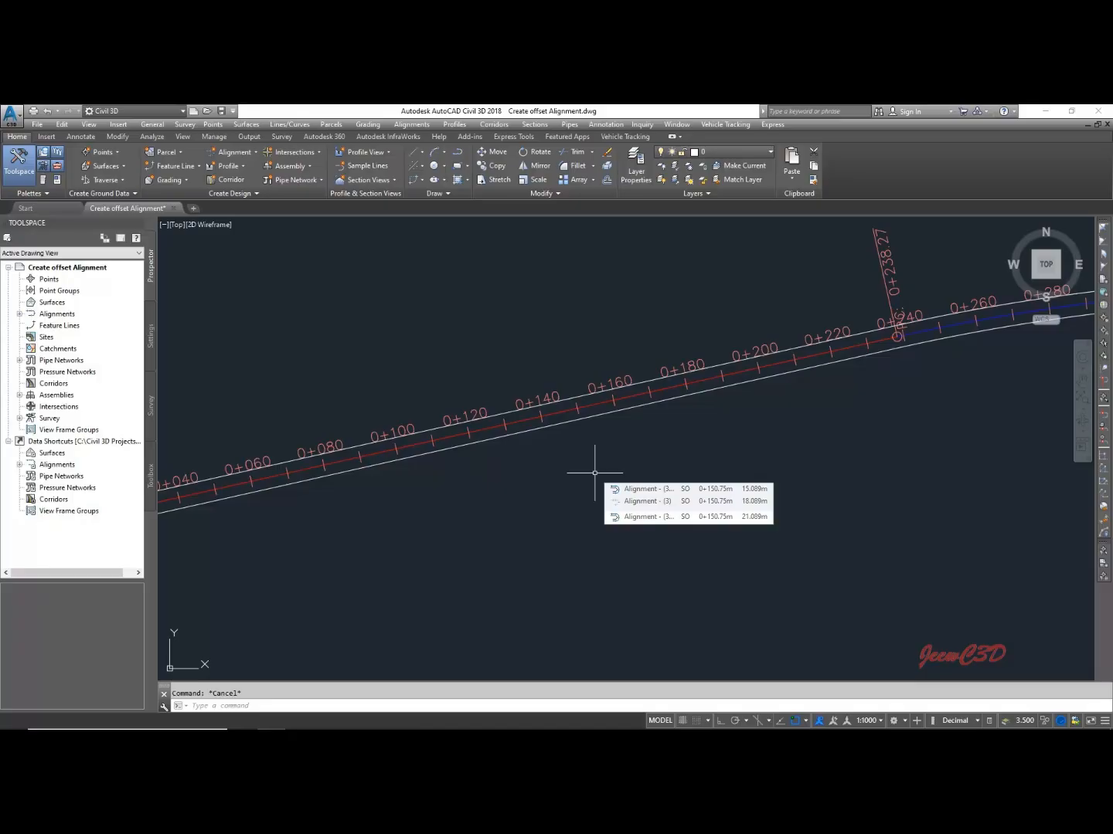
Stretch the parent alignment's first curve outward so it runs from about 0+312 to 0+377, and clear the selection
scroll(595, 473, "down", 2)
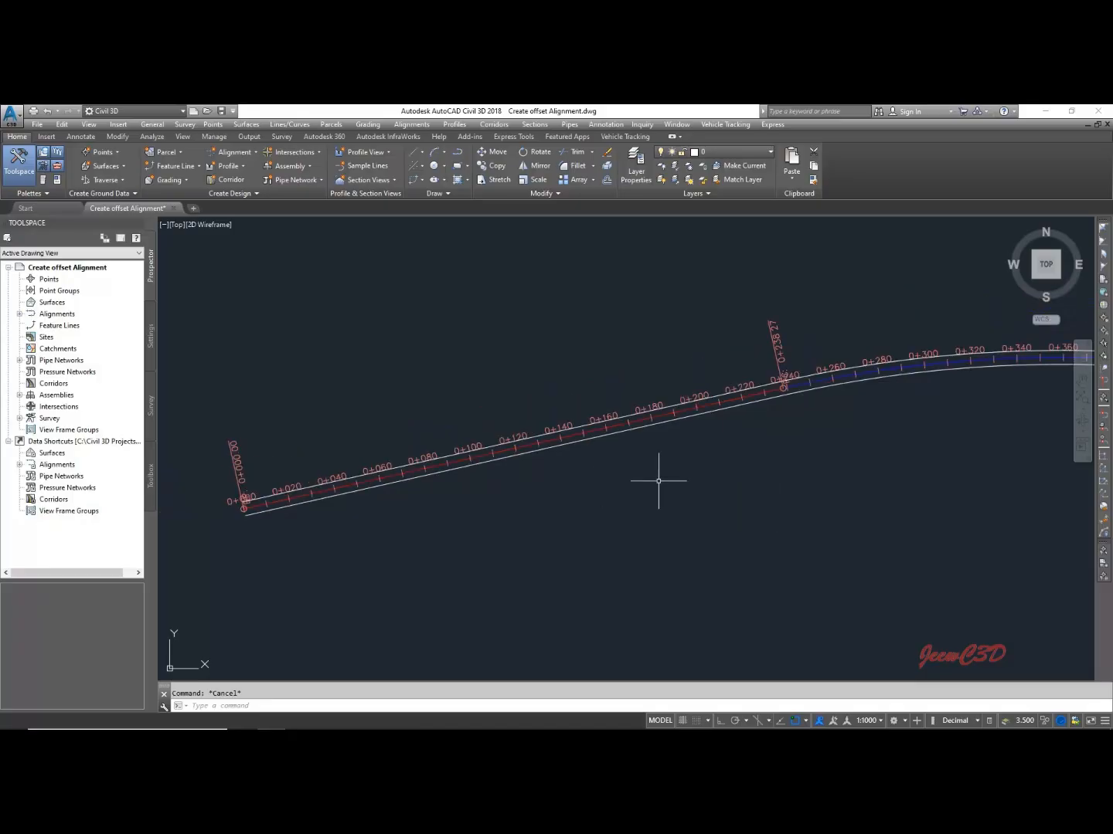
middle_click_drag(828, 481, 451, 535)
scroll(673, 400, "up", 2)
left_click(670, 419)
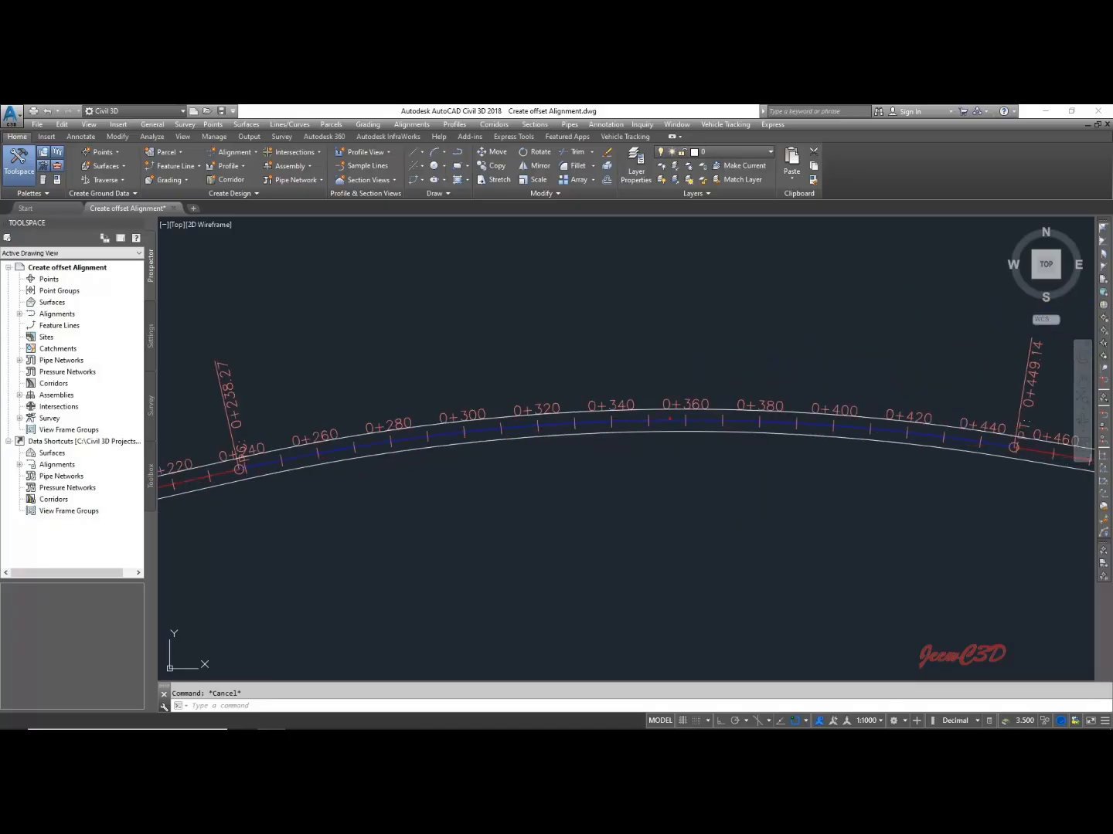
scroll(626, 423, "up", 4)
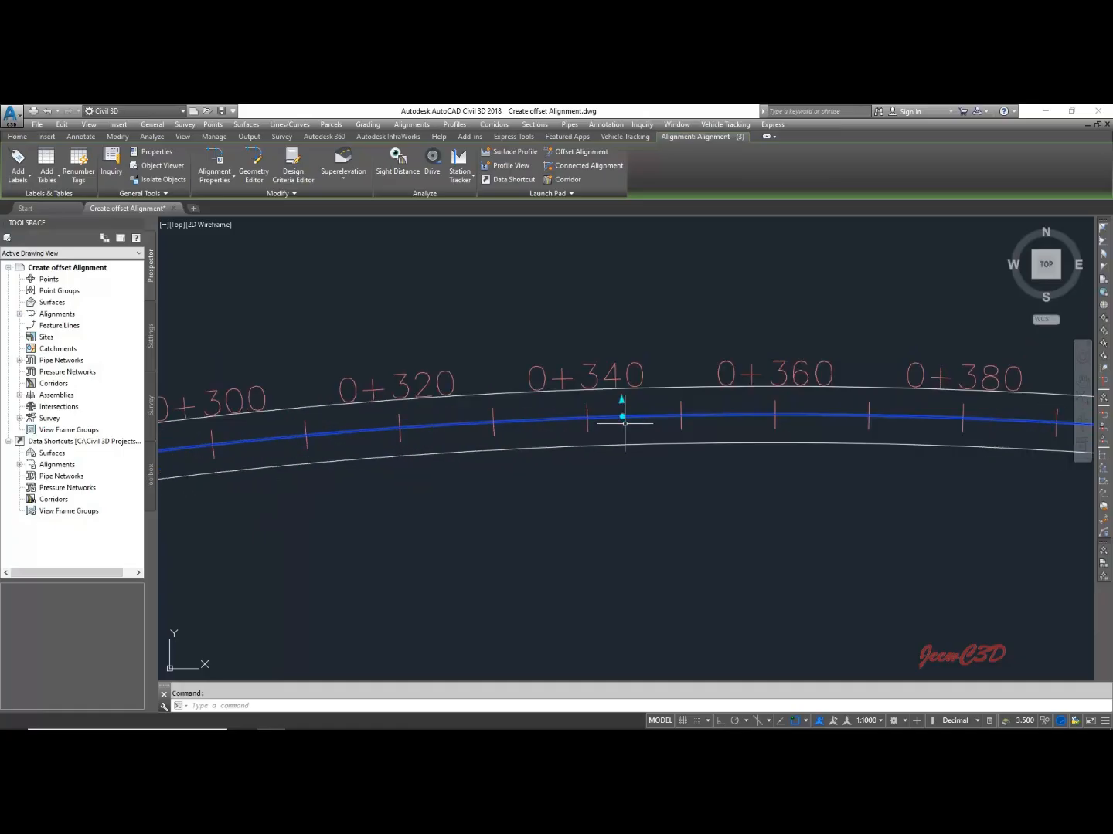
left_click(621, 400)
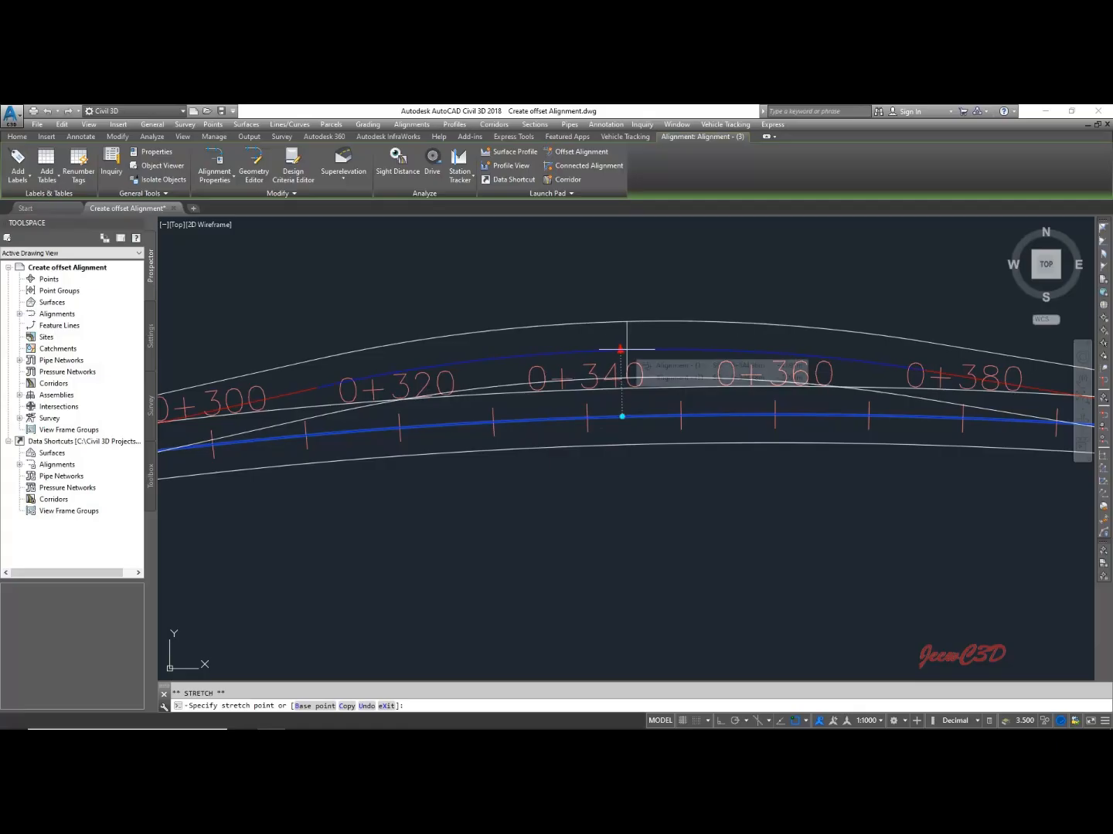
left_click(625, 349)
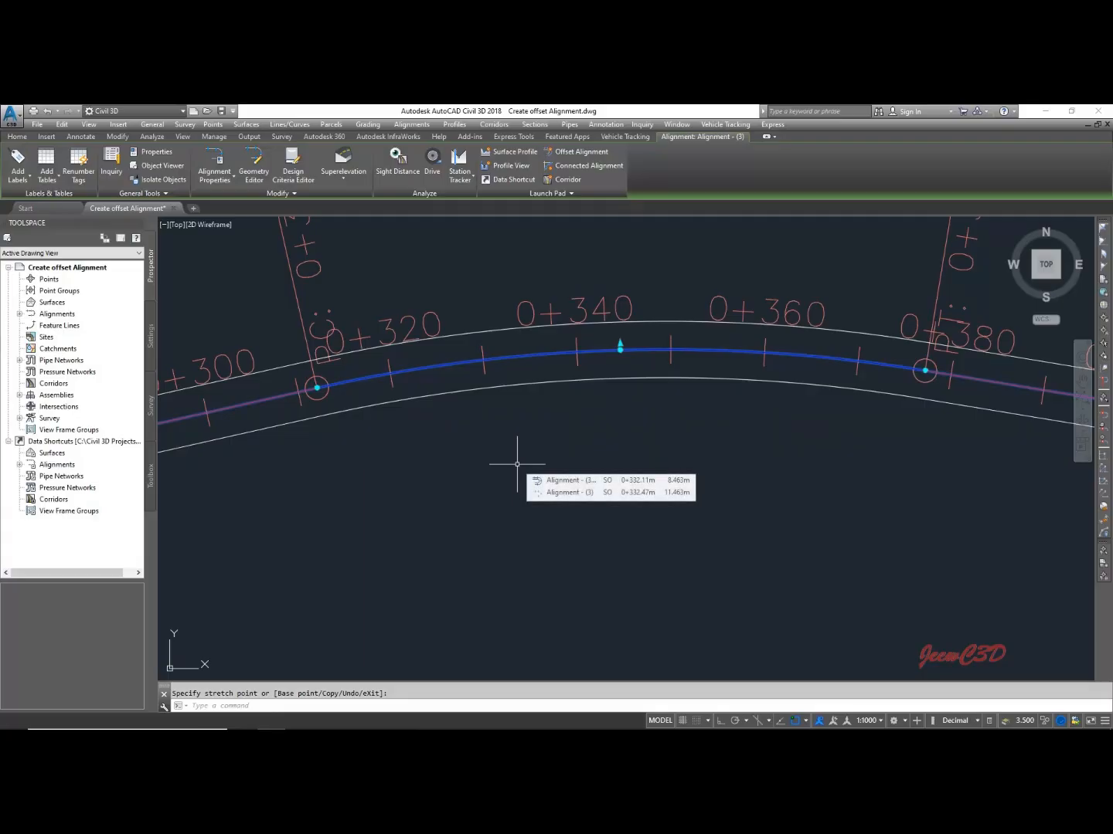
key("Escape")
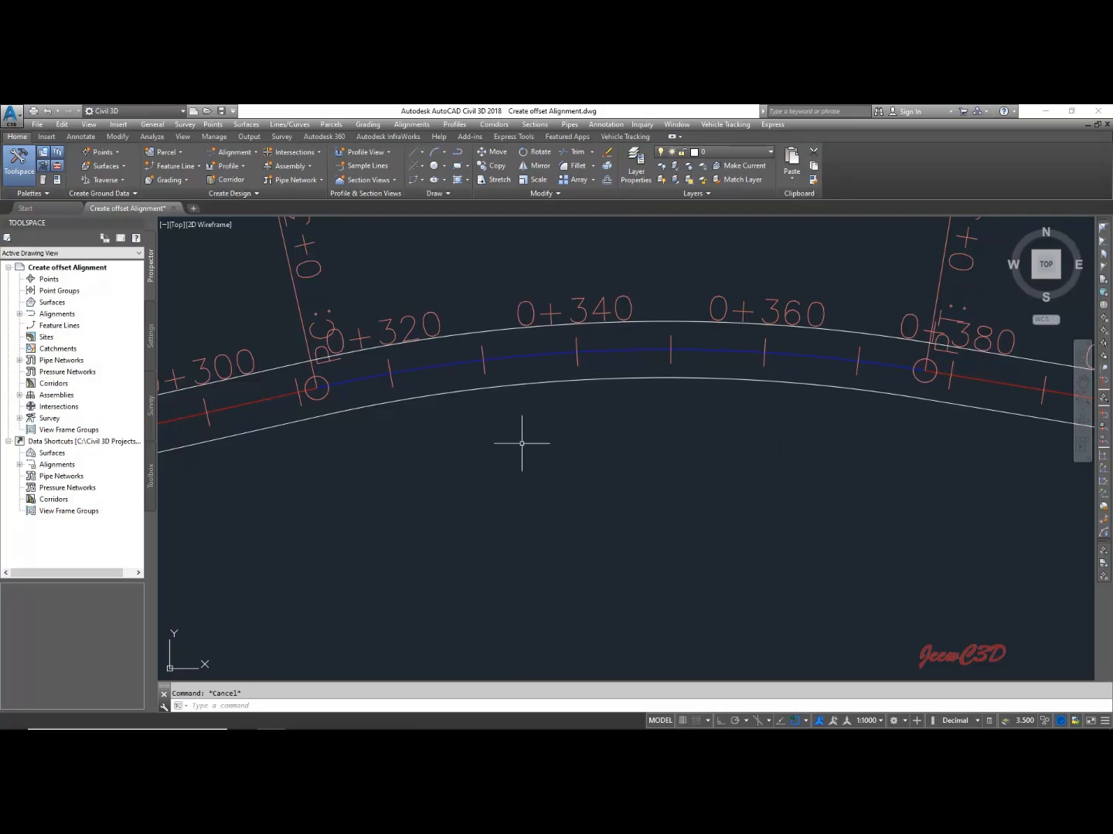
Check how both offset alignments follow the reshaped first curve, and review them back to the alignment's start
mouse_move(522, 444)
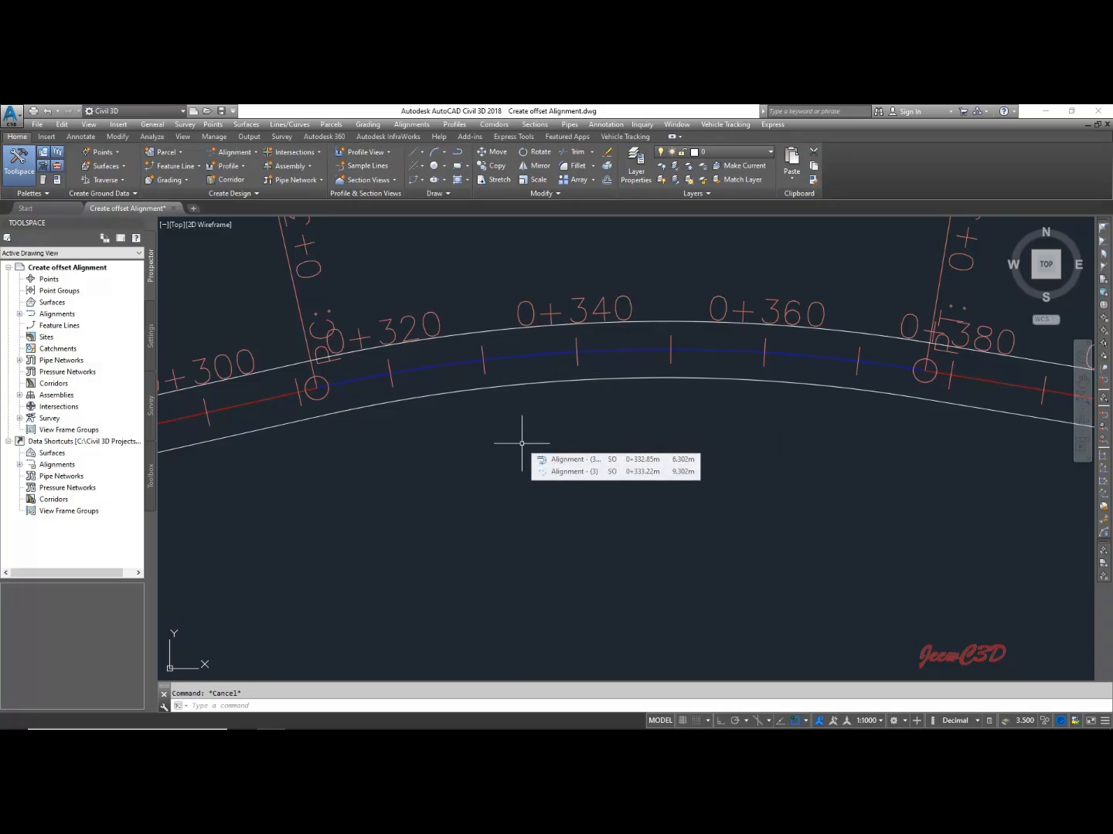
scroll(521, 444, "down", 10)
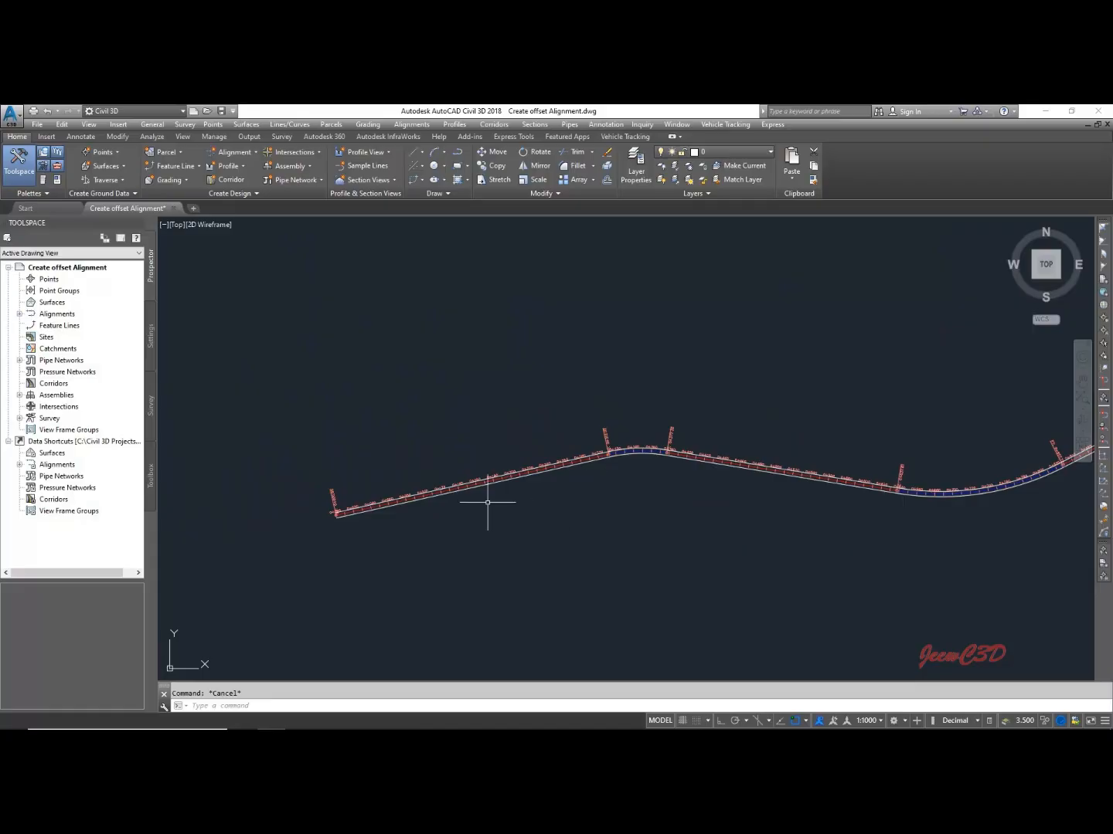
scroll(639, 480, "up", 2)
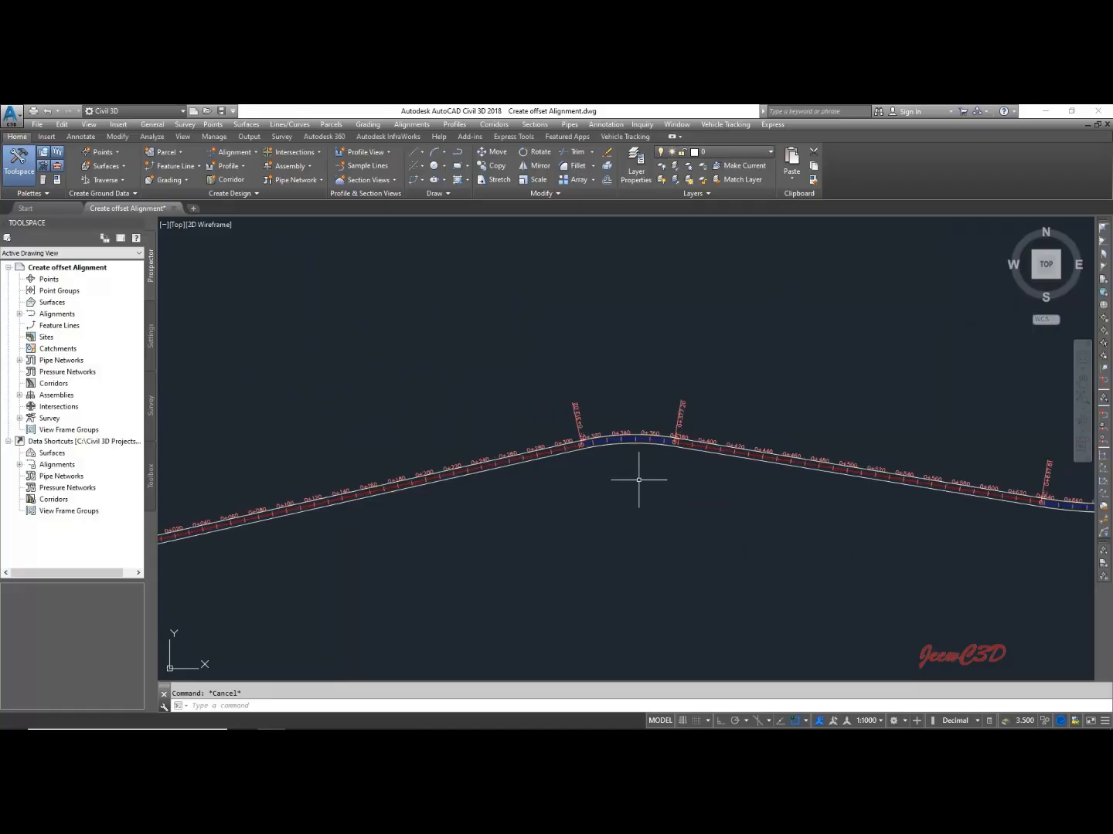
mouse_move(638, 480)
mouse_move(587, 471)
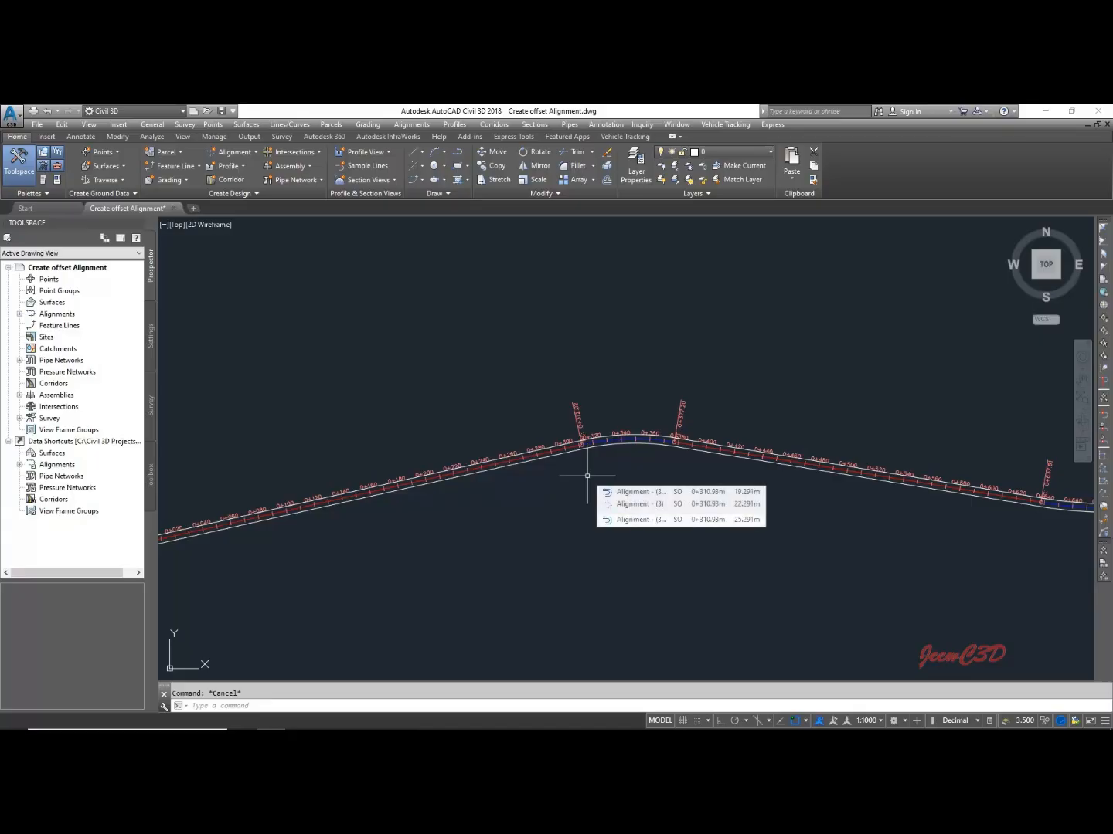
middle_click_drag(534, 509, 786, 482)
scroll(376, 519, "up", 4)
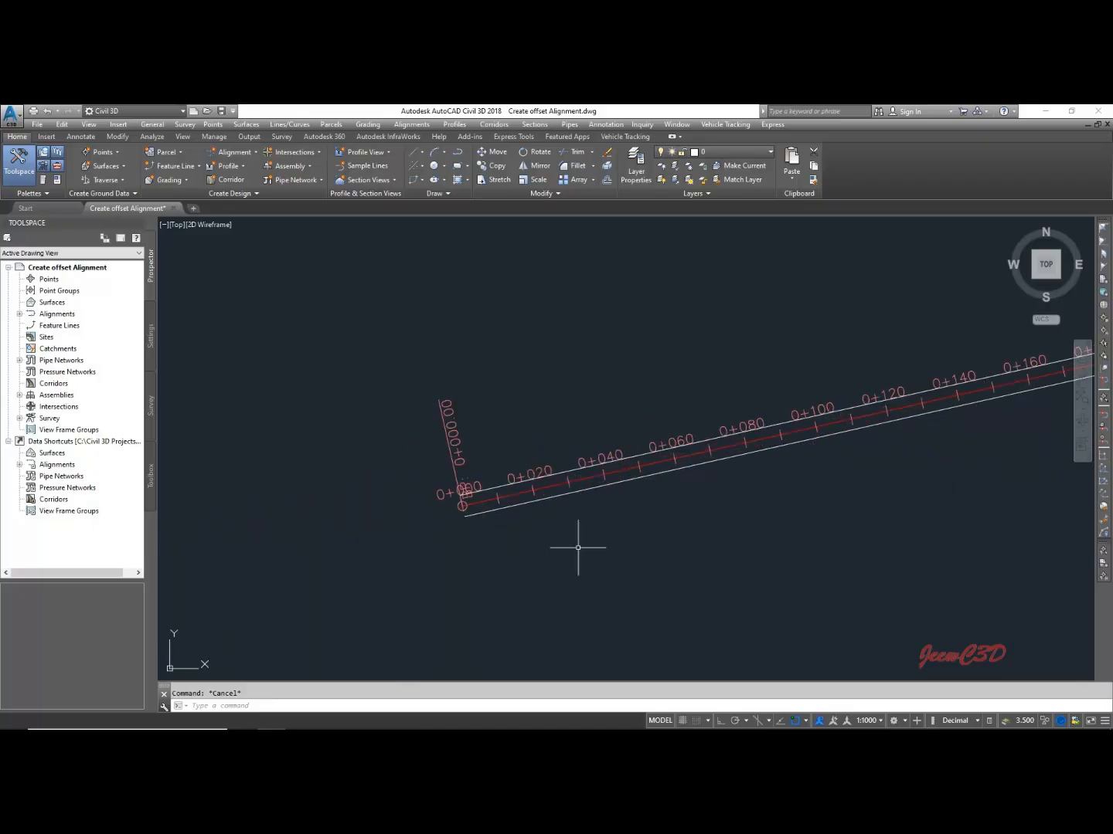
middle_click_drag(648, 538, 511, 549)
mouse_move(510, 549)
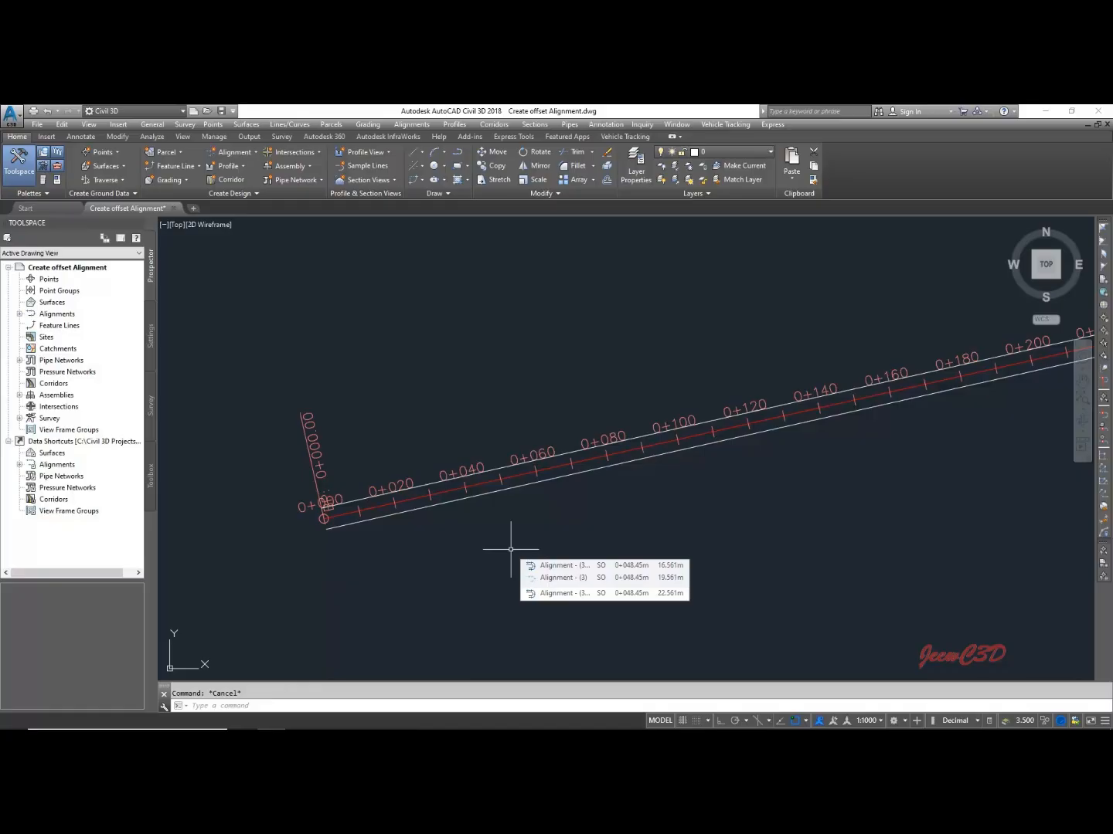
Compare the curve start and end station labels and the offset spacing at the first curve with those at station 0+000
scroll(635, 535, "down", 6)
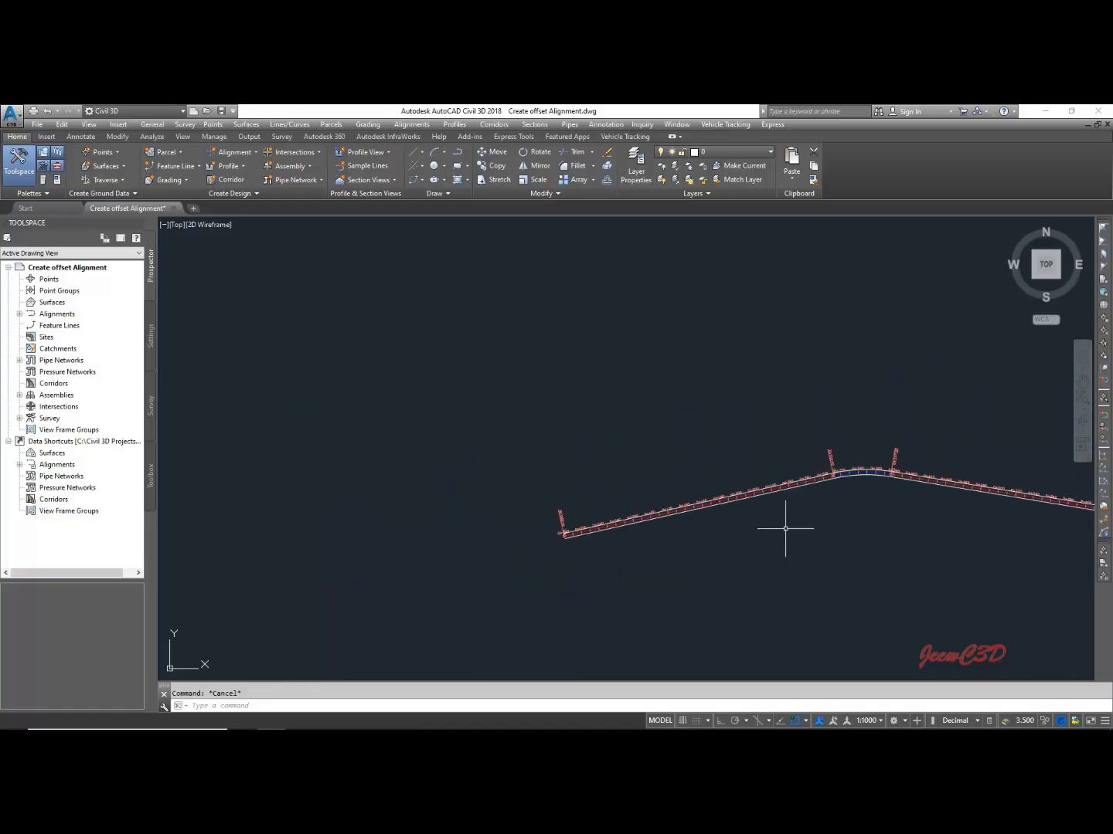
scroll(695, 541, "up", 5)
scroll(640, 501, "up", 2)
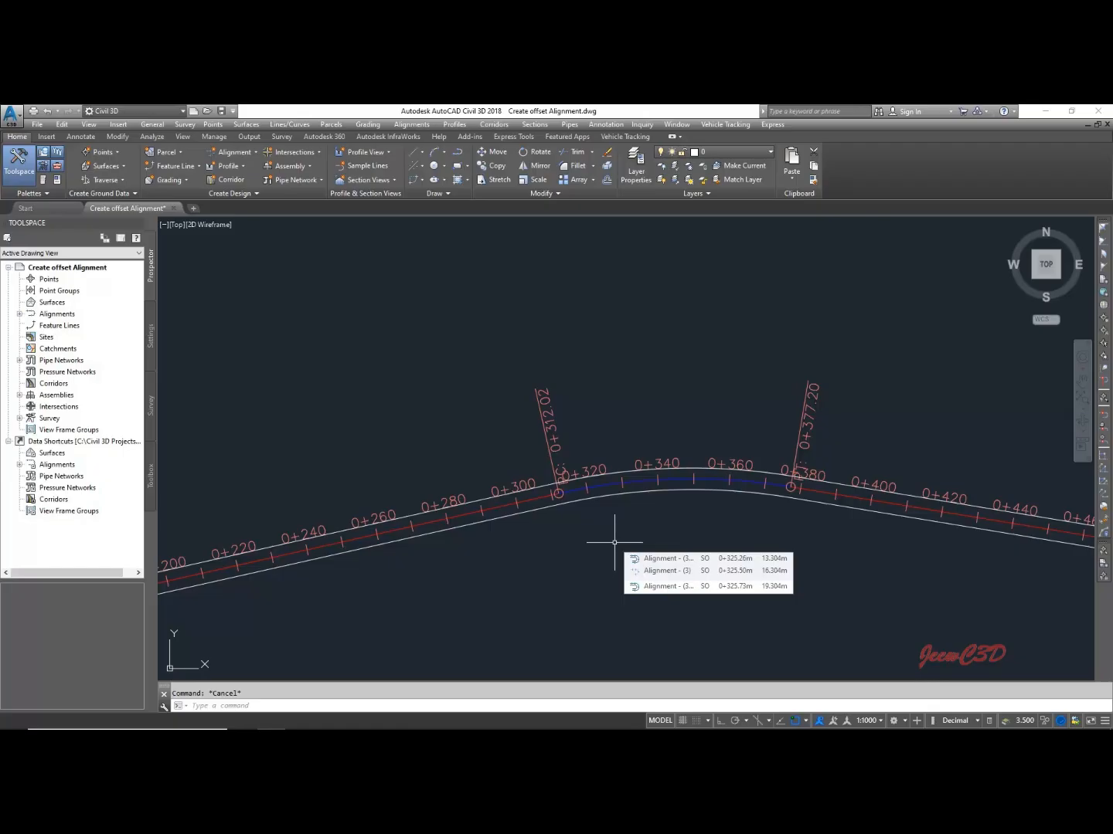
scroll(615, 542, "down", 2)
middle_click_drag(507, 587, 714, 446)
middle_click_drag(405, 580, 772, 530)
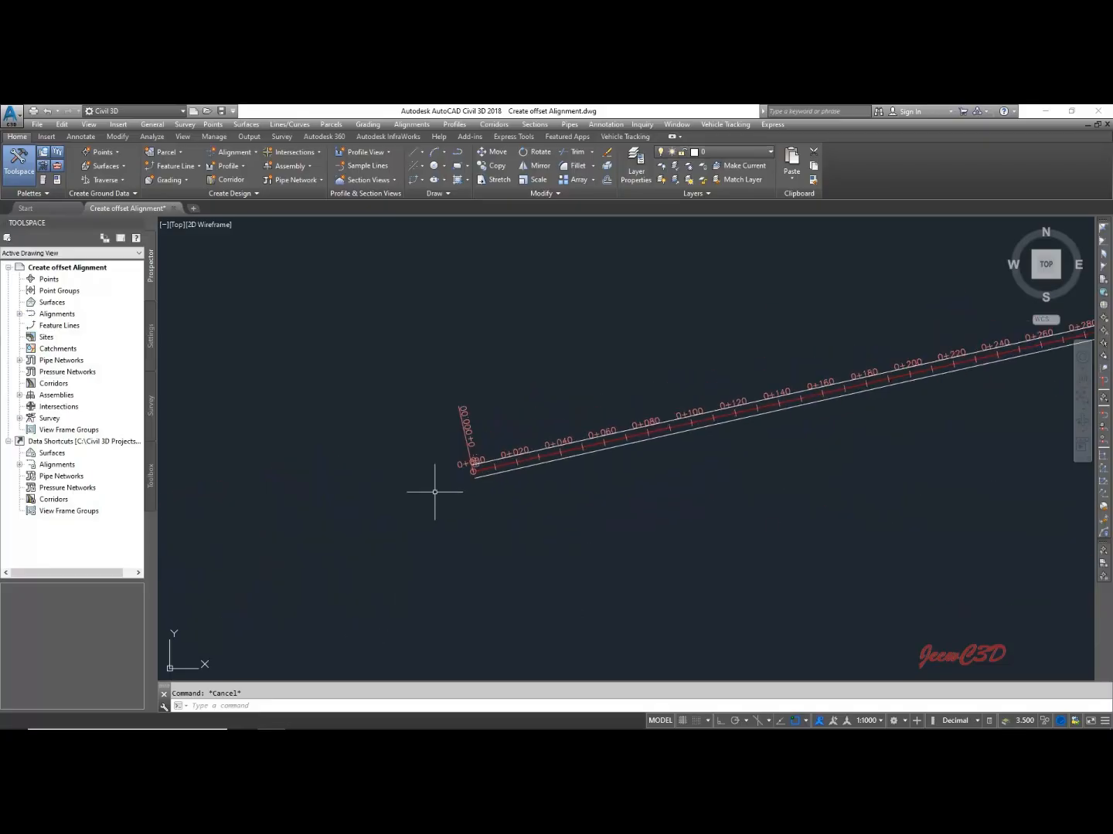
scroll(502, 478, "up", 5)
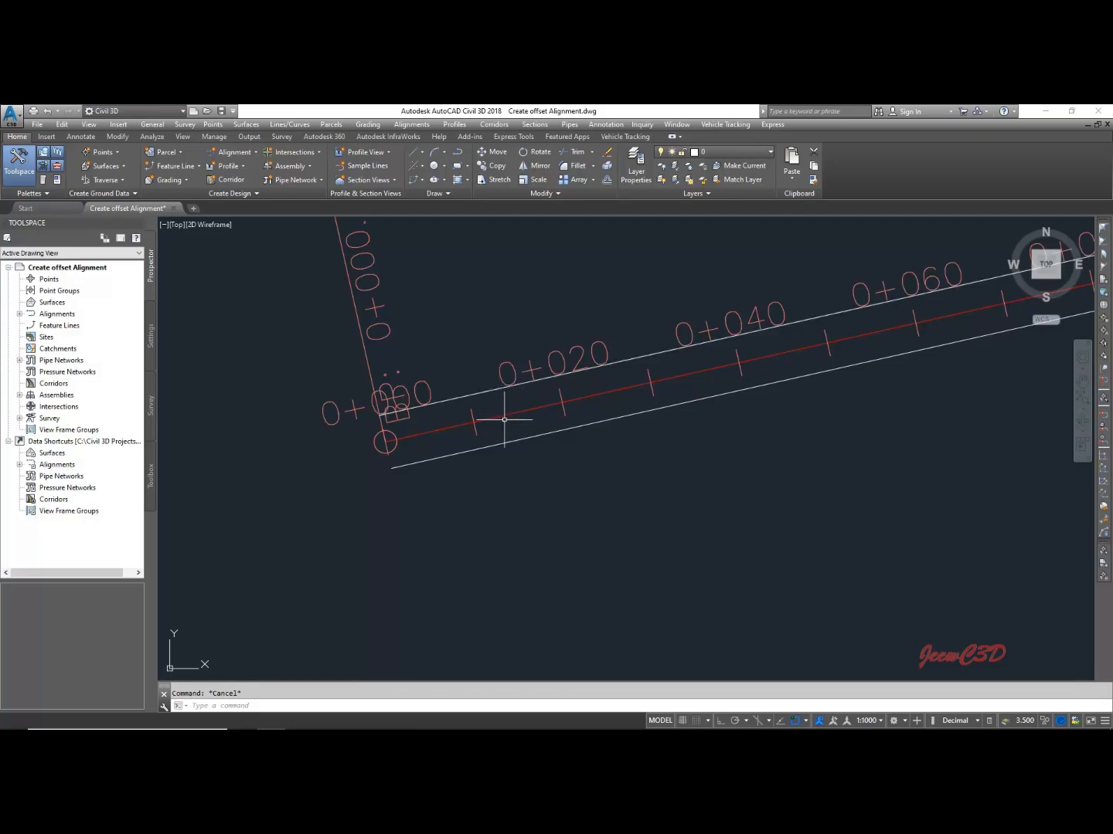
mouse_move(504, 428)
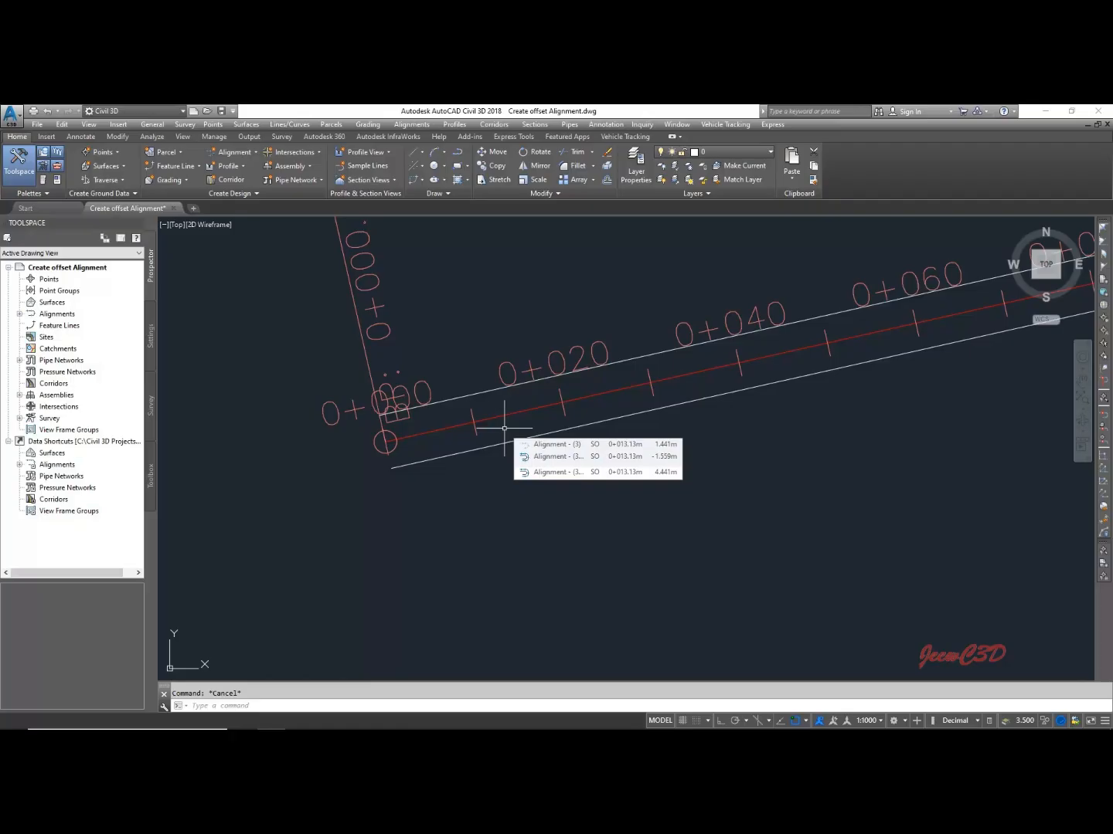
Review the parent alignment and its offsets over their full length, from the first tangent to the far end
scroll(504, 427, "down", 10)
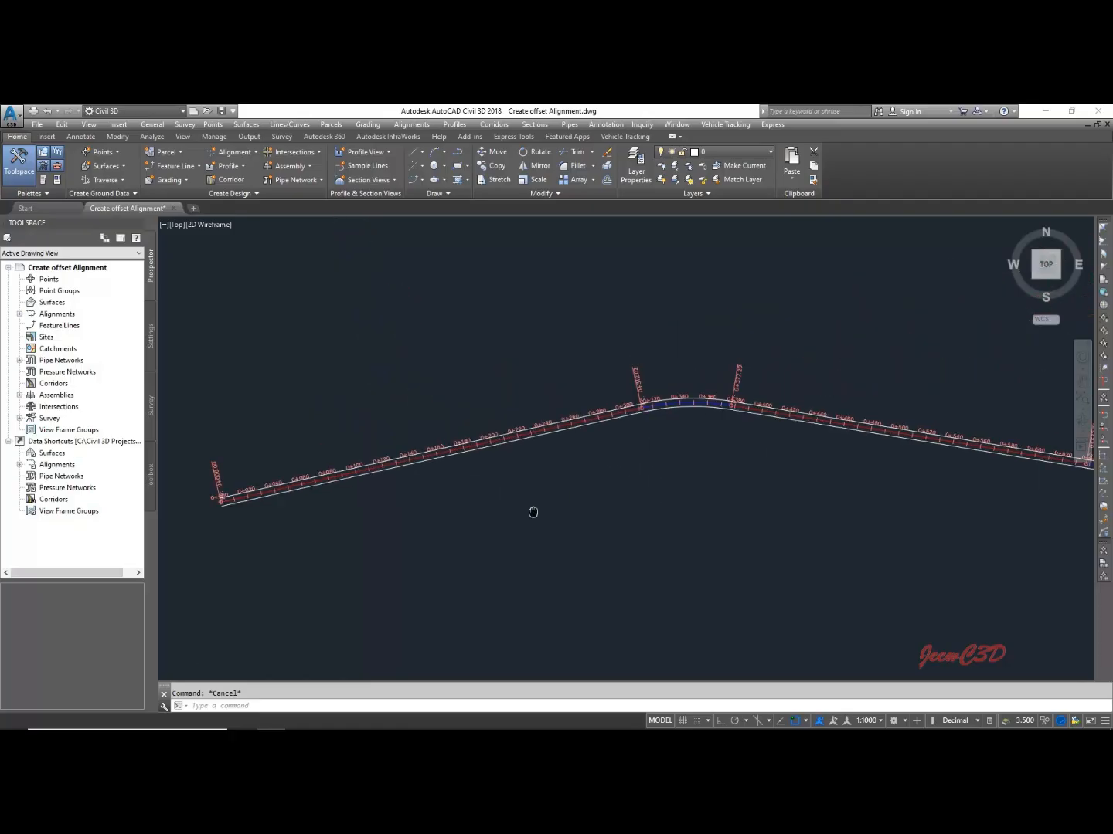
middle_click_drag(685, 519, 507, 537)
scroll(804, 478, "up", 2)
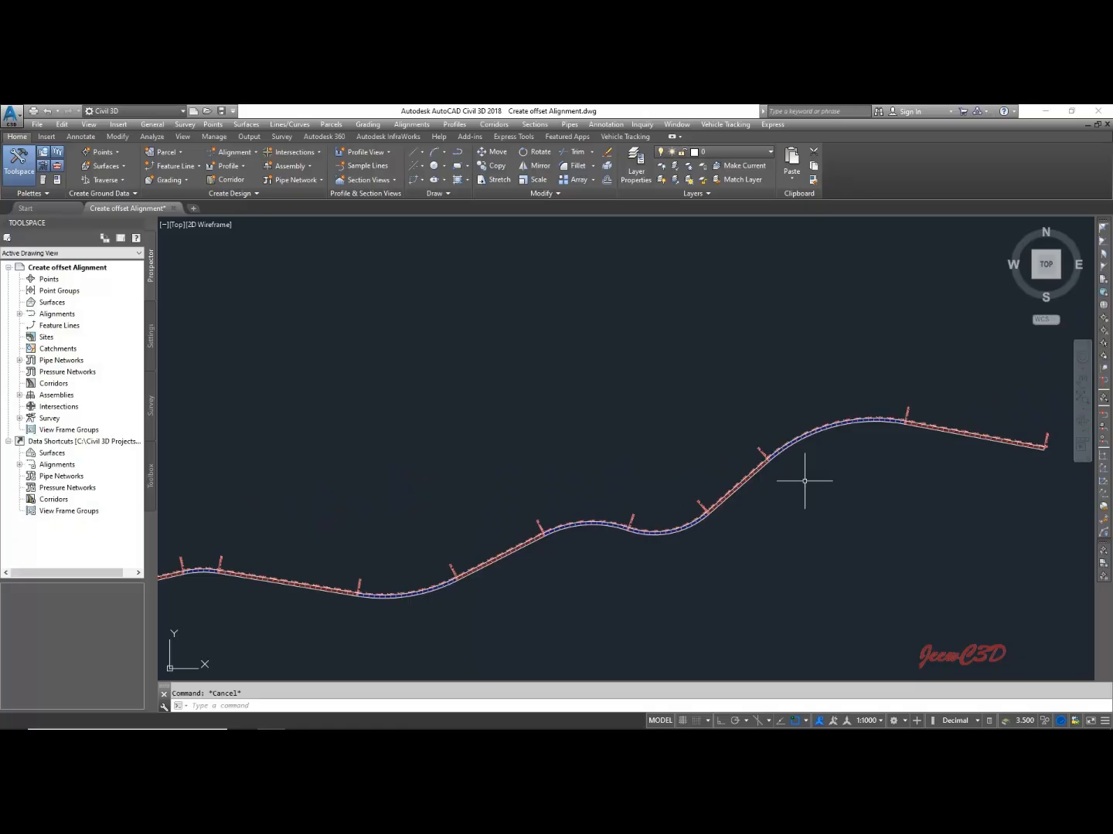
scroll(827, 477, "up", 2)
scroll(831, 477, "down", 5)
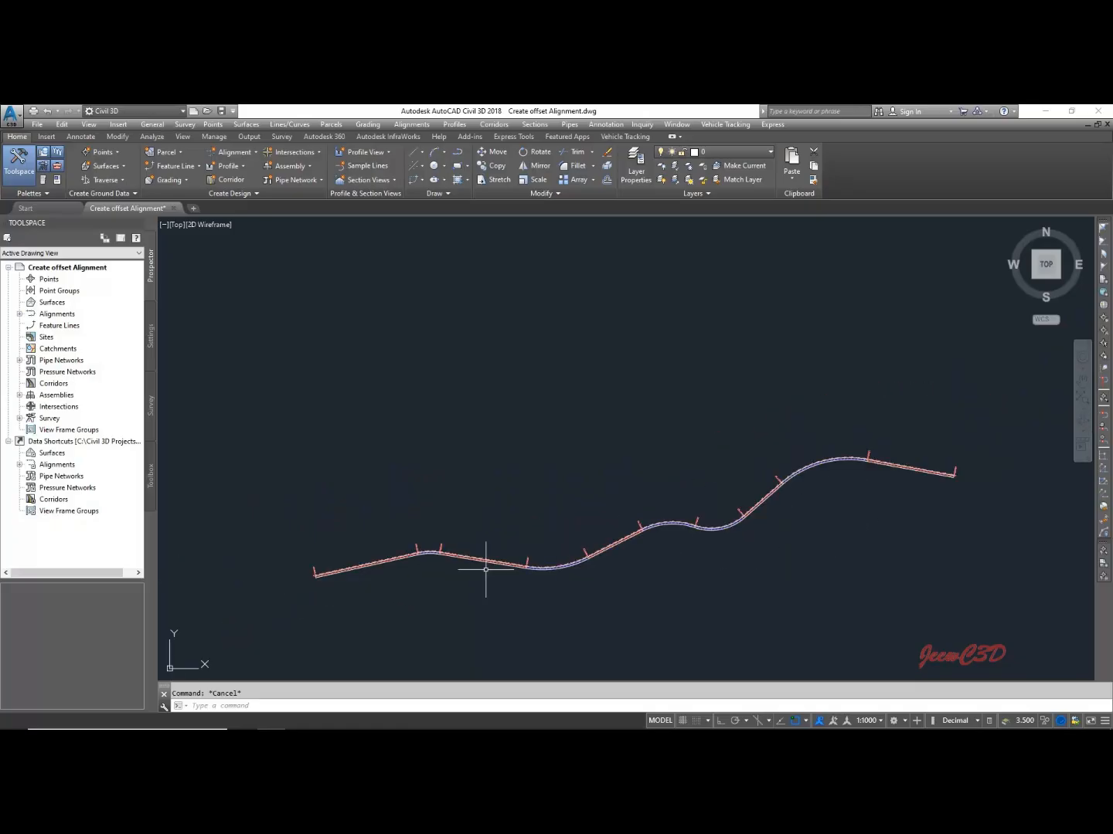
scroll(349, 572, "up", 2)
scroll(352, 575, "up", 3)
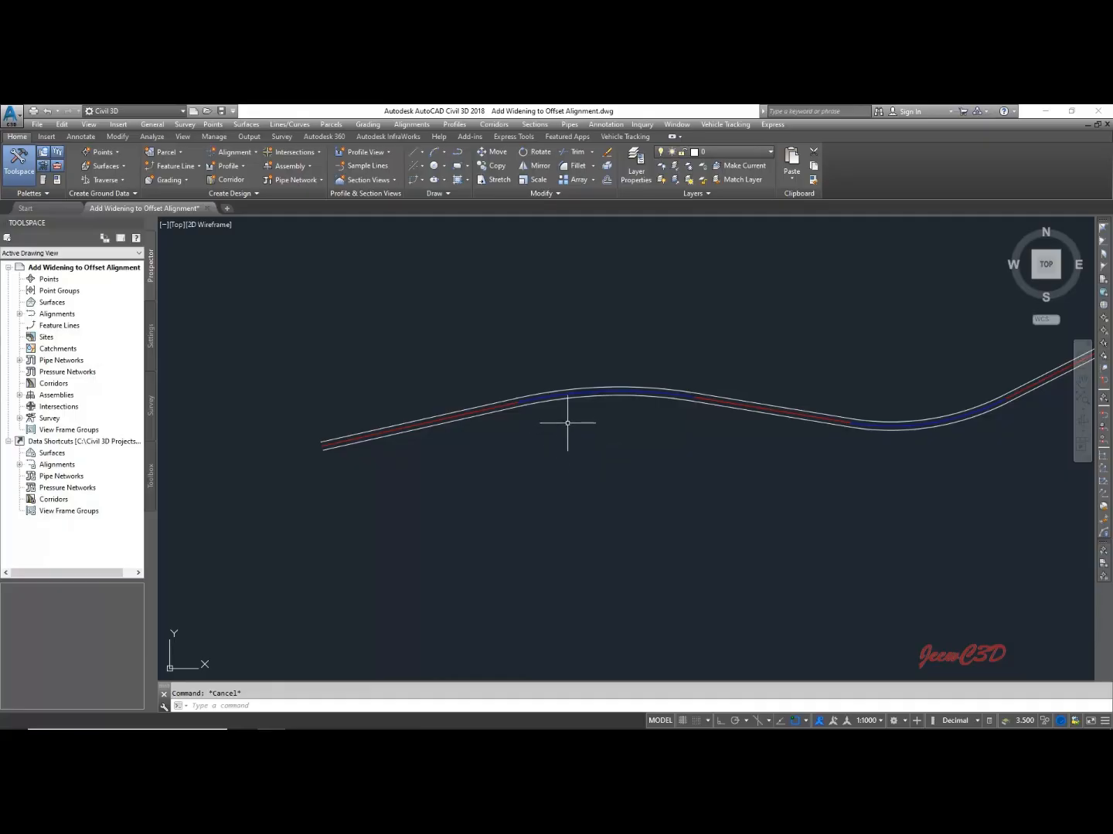
Examine the centreline and both offset alignments around the first curve in the Add Widening to Offset Alignment drawing
scroll(572, 422, "up", 3)
middle_click_drag(623, 423, 577, 485)
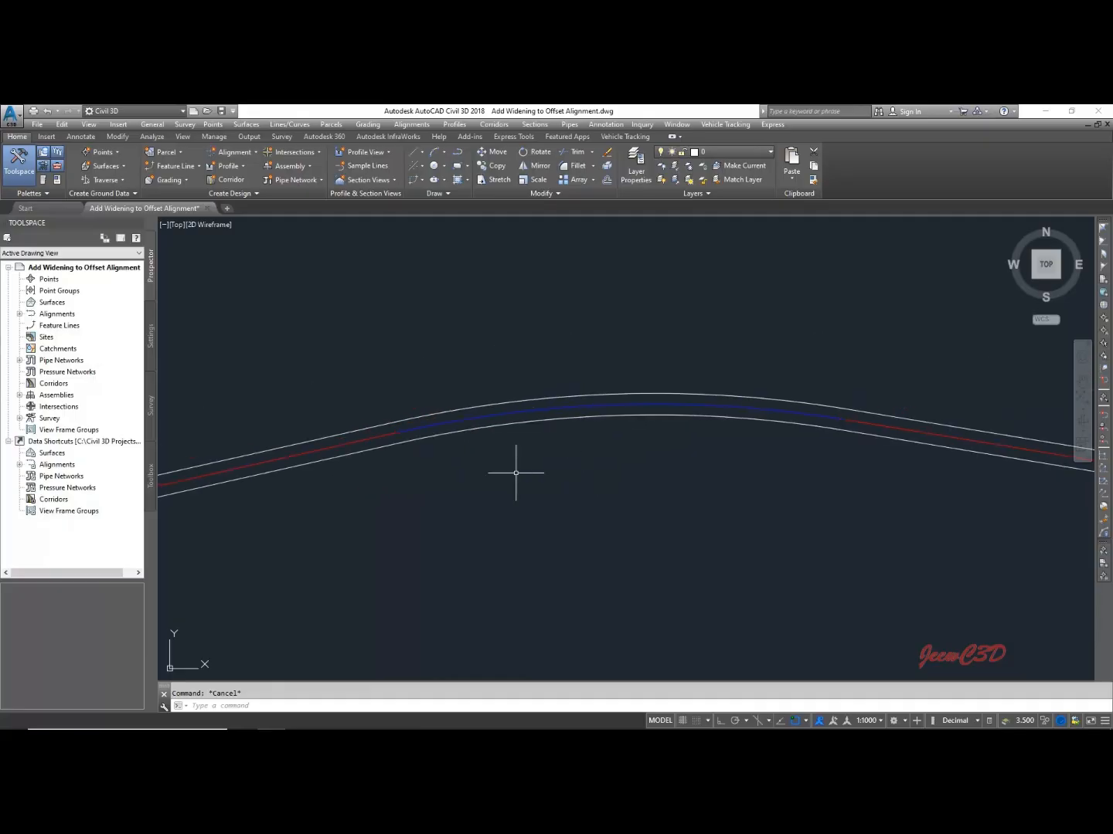
middle_click_drag(486, 480, 527, 430)
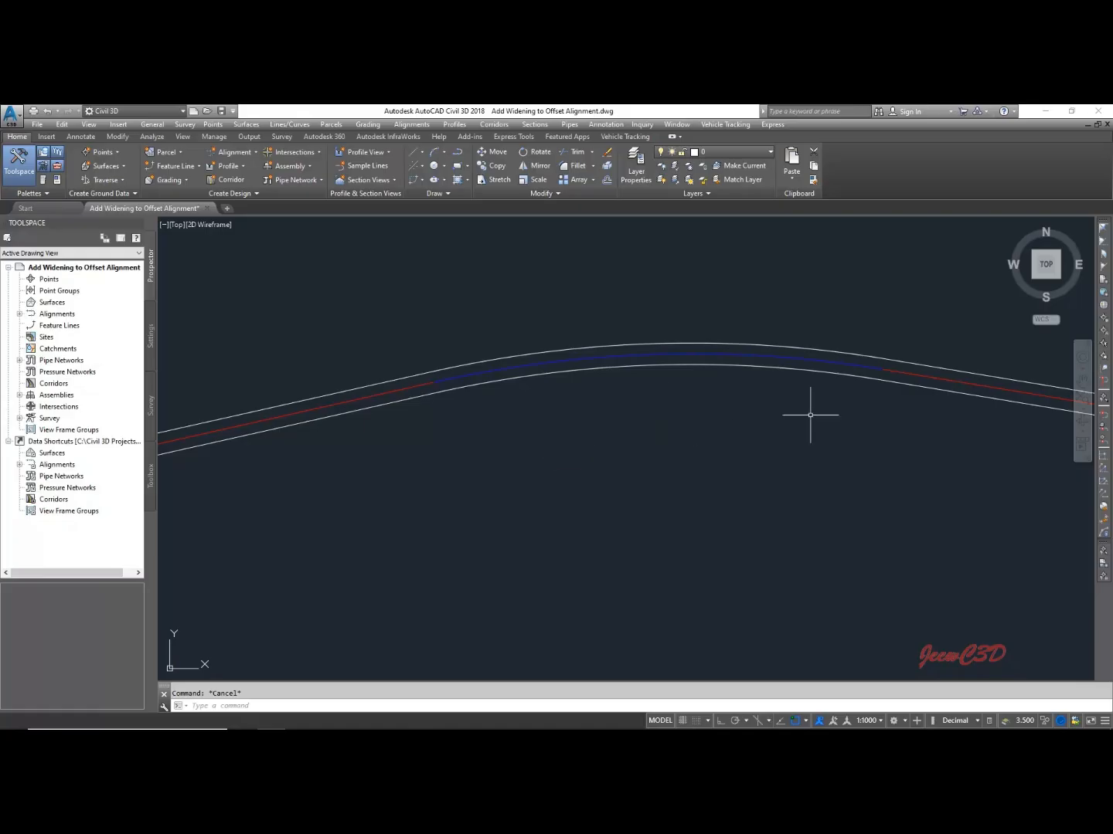
scroll(870, 401, "up", 2)
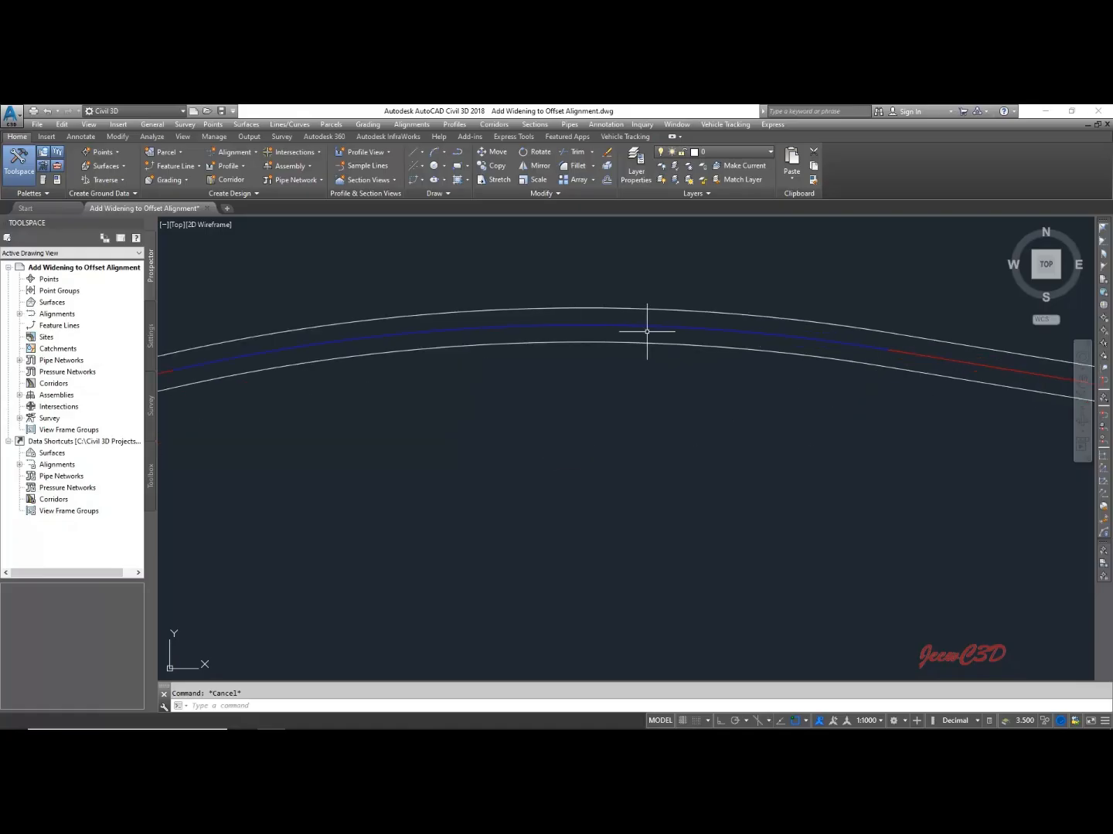
mouse_move(647, 332)
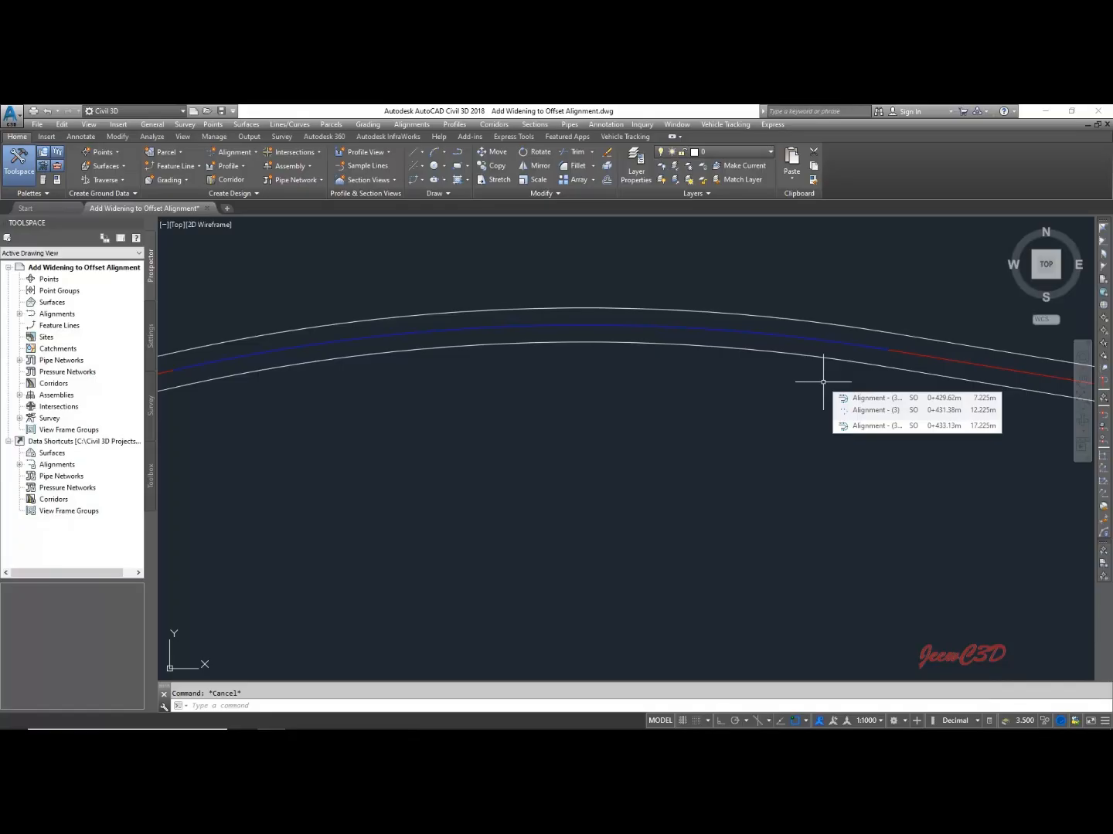
Examine the right offset alignment along the first curve and at both points where the curve meets its tangents
scroll(659, 434, "down", 2)
middle_click_drag(659, 434, 707, 422)
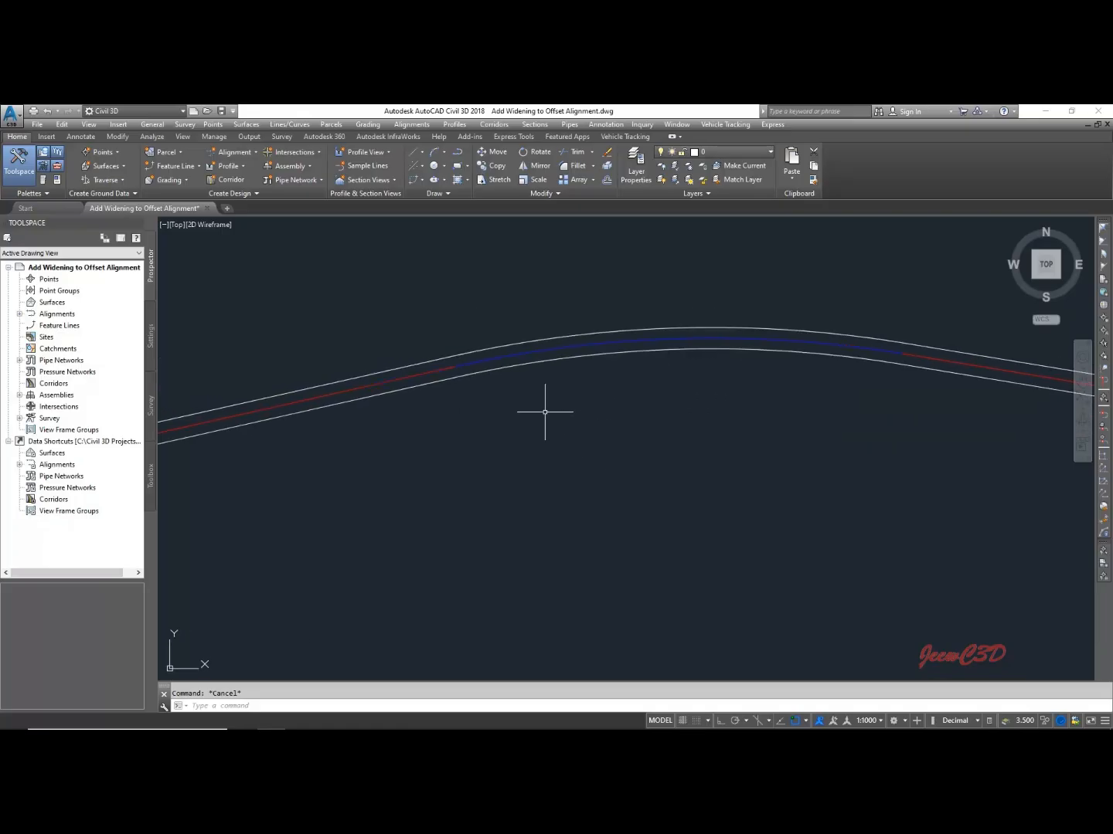
scroll(479, 368, "up", 2)
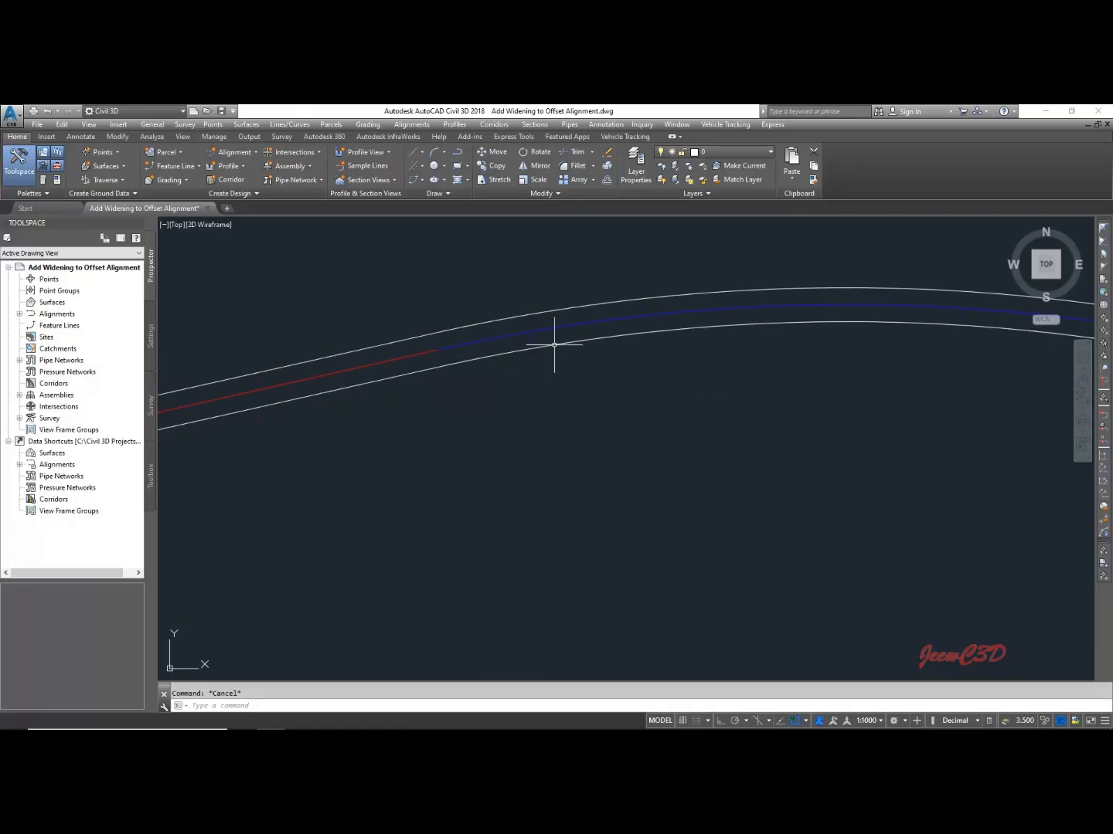
scroll(603, 442, "down", 3)
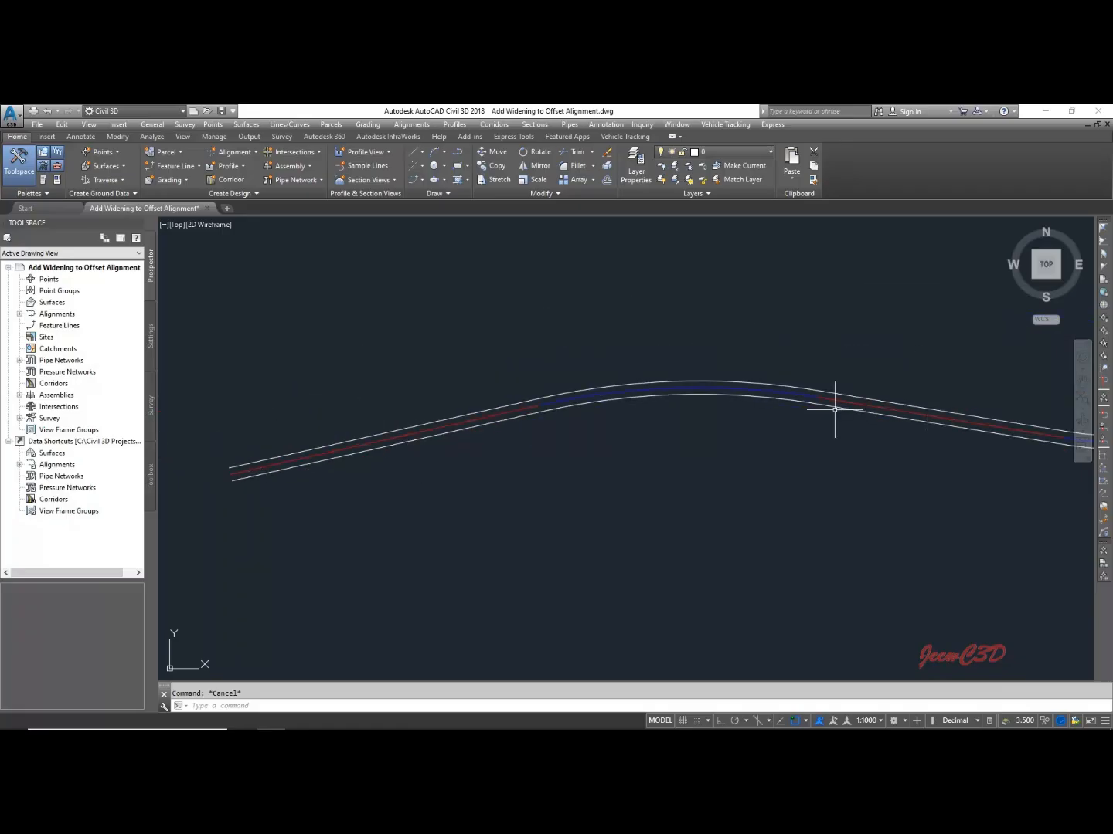
scroll(642, 418, "up", 3)
scroll(688, 435, "down", 2)
scroll(669, 430, "up", 2)
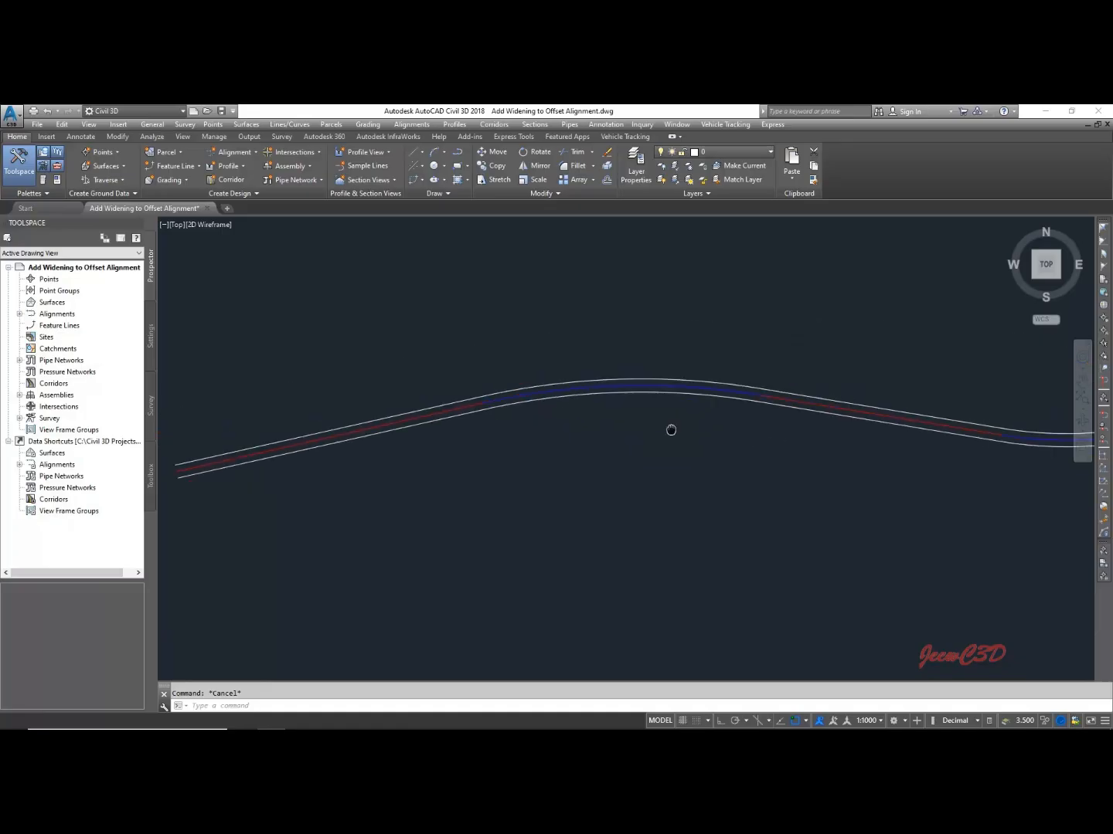
scroll(503, 422, "up", 3)
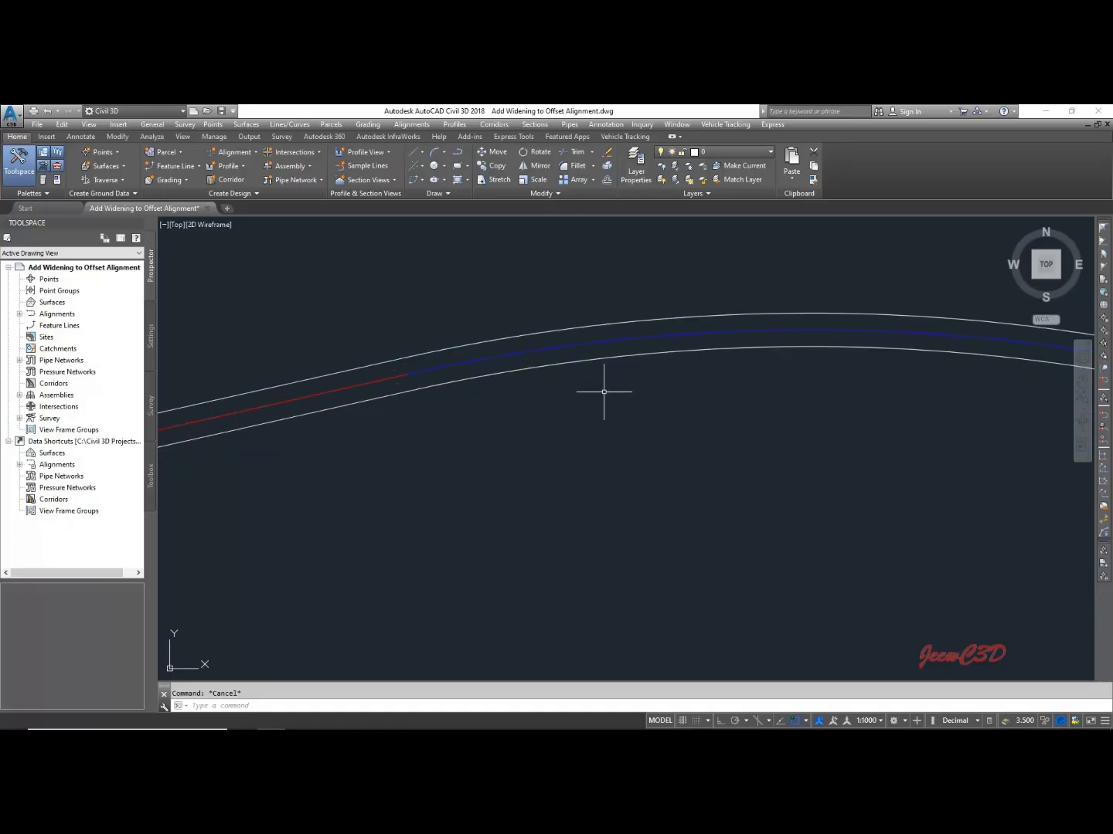
mouse_move(609, 405)
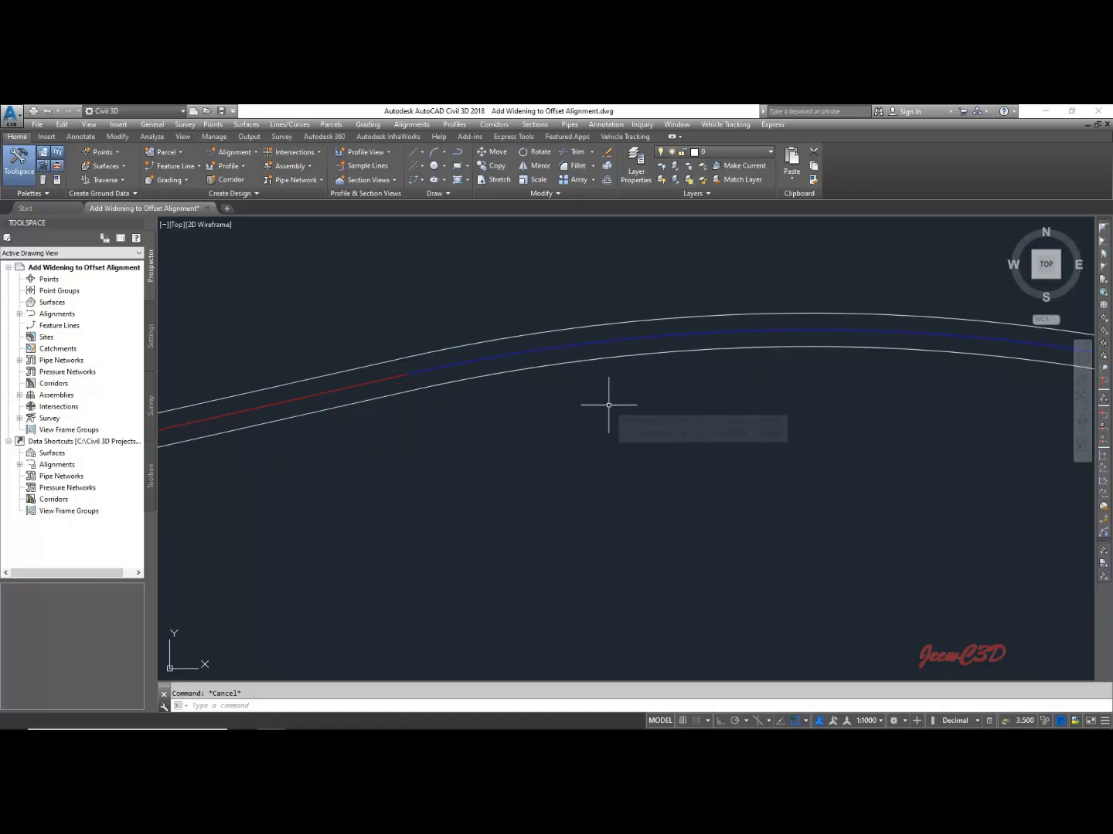
left_click(623, 359)
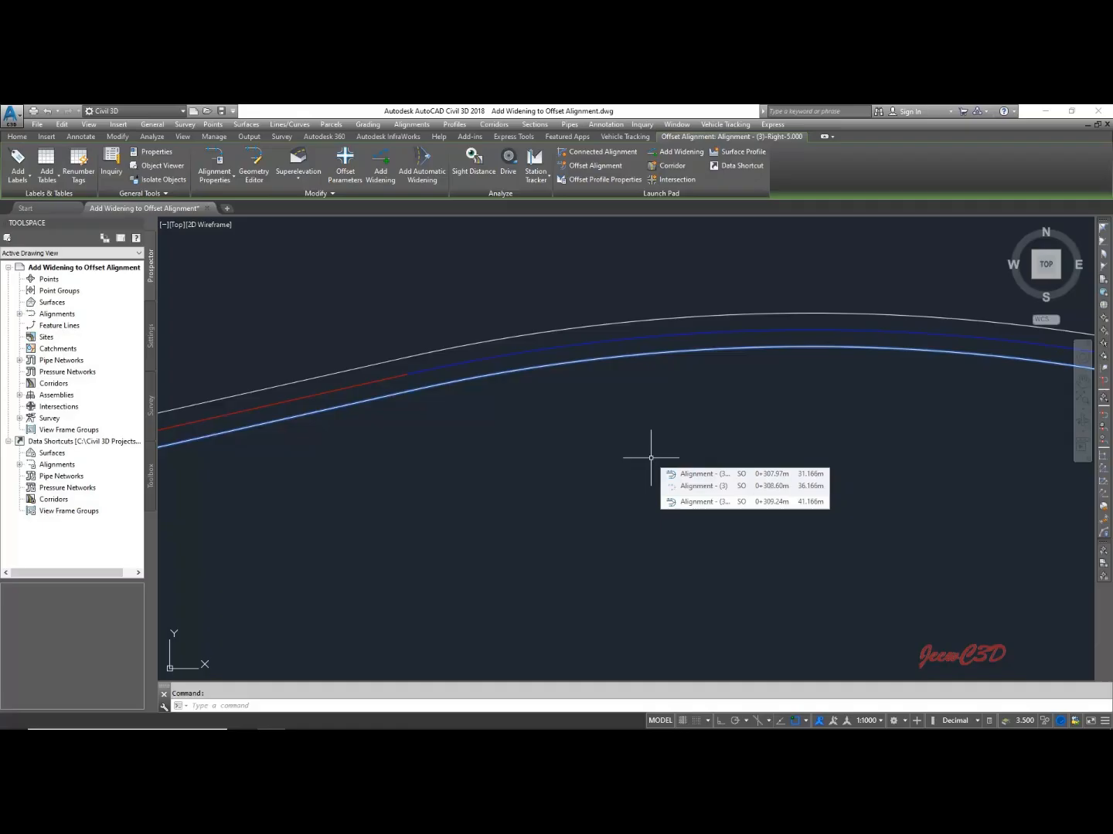
key("Escape")
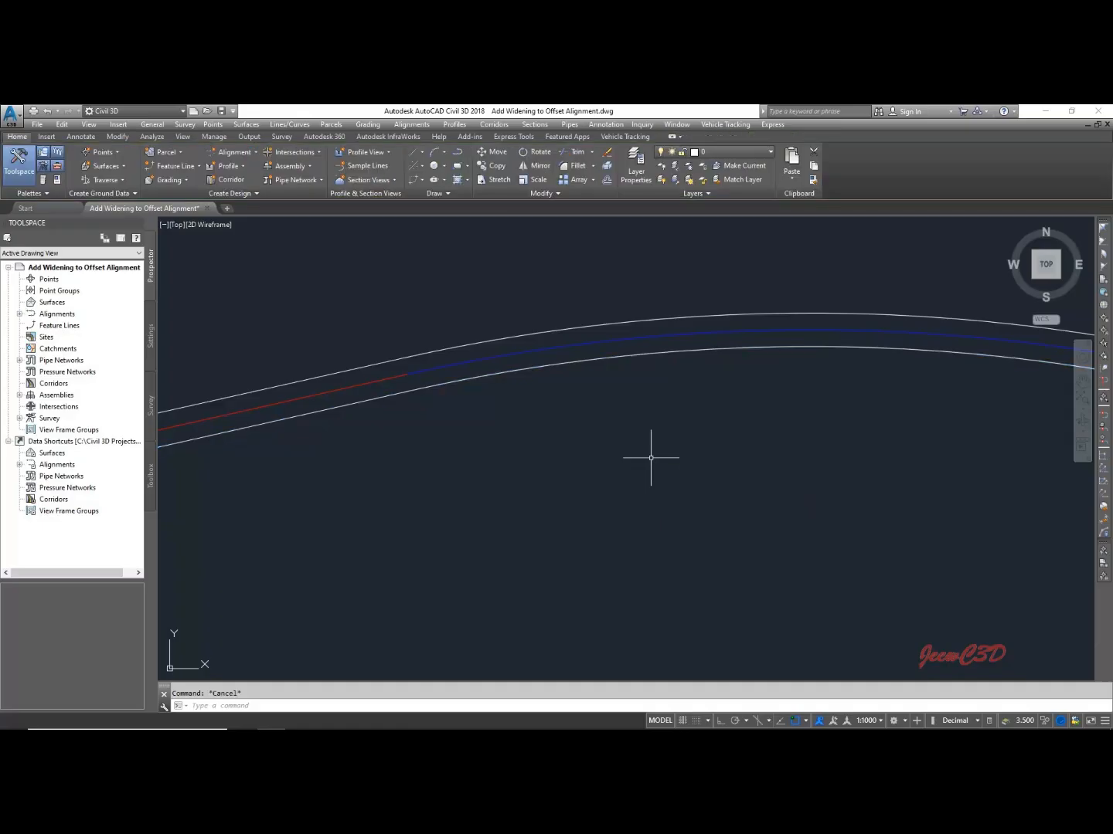
scroll(412, 380, "down", 3)
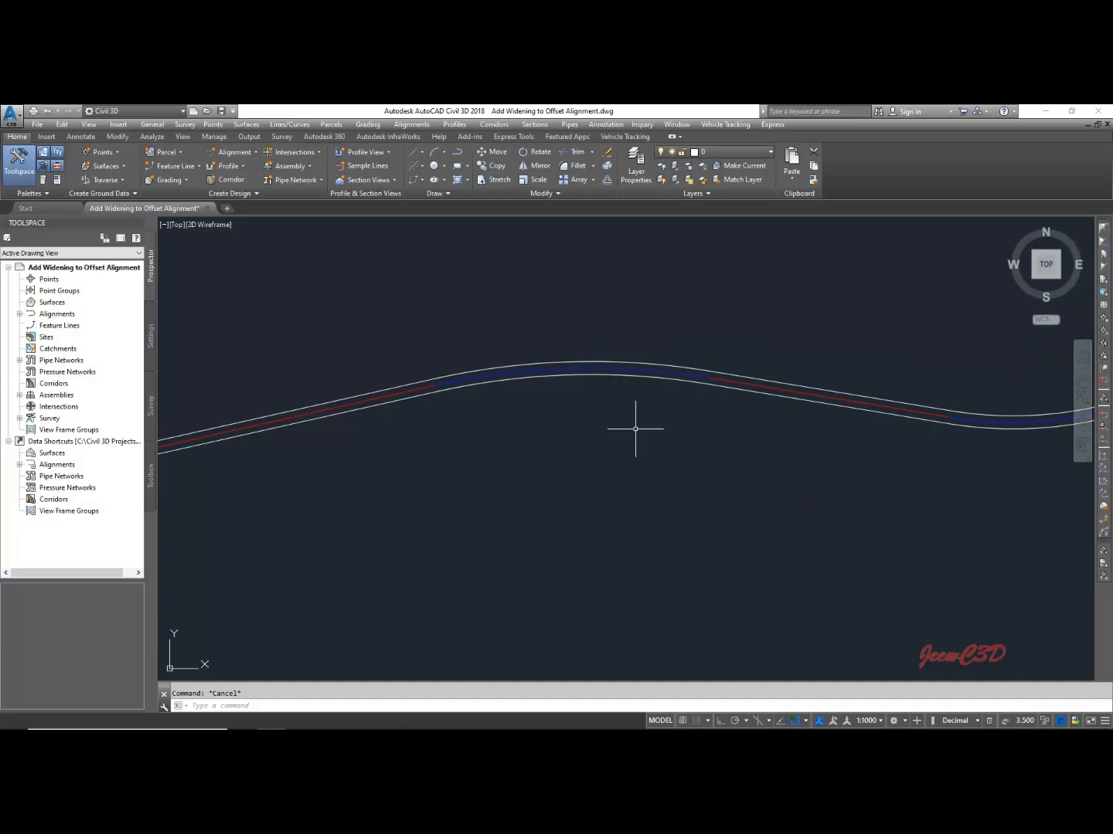
scroll(716, 365, "up", 3)
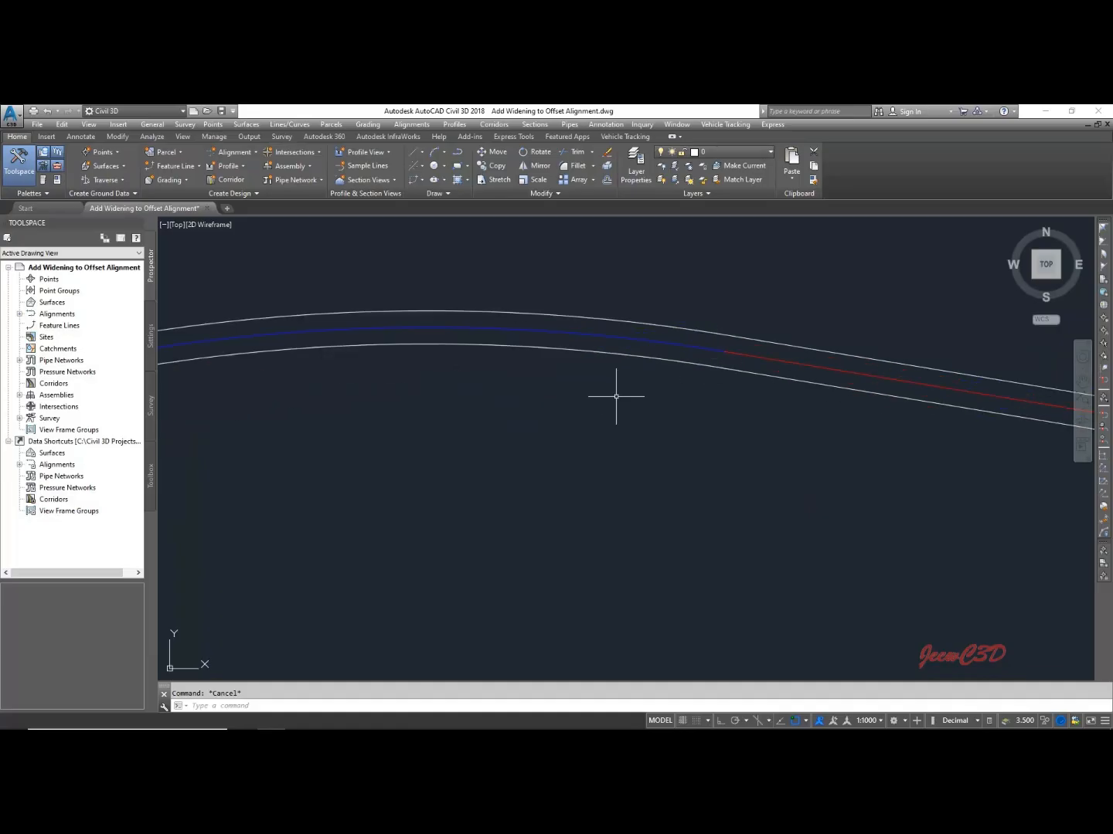
scroll(498, 464, "down", 3)
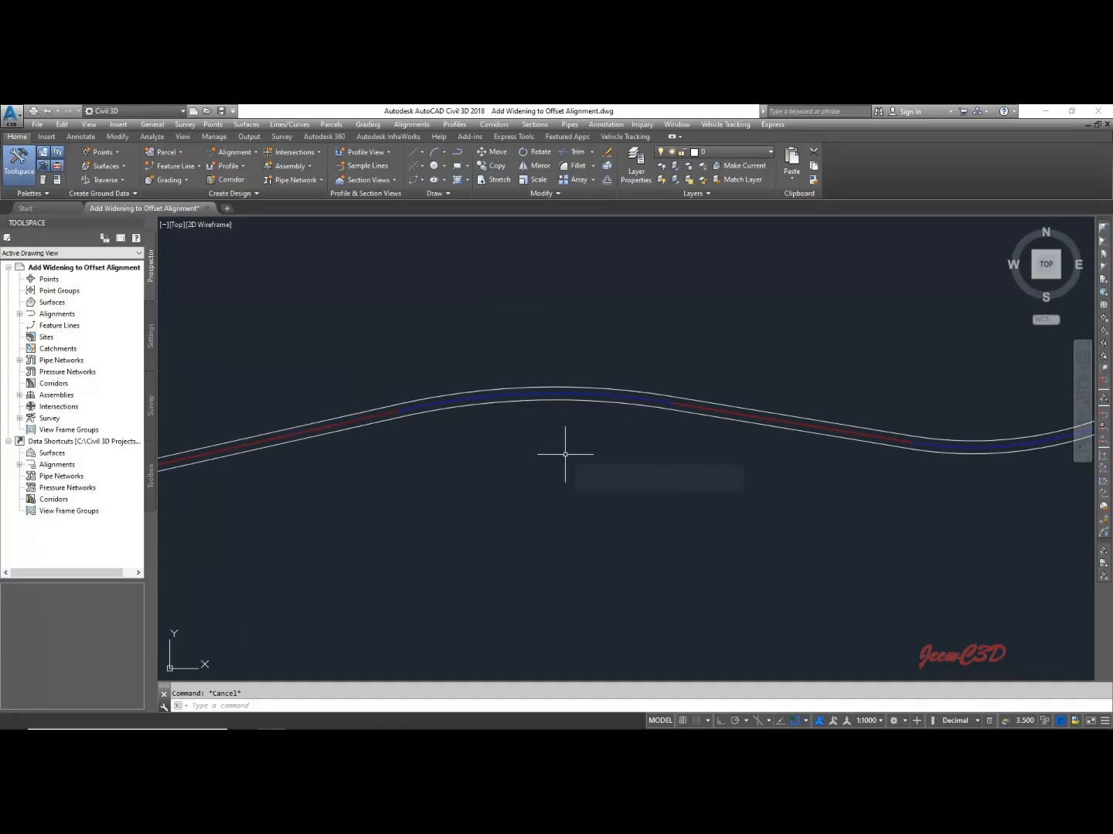
mouse_move(565, 455)
scroll(429, 435, "up", 2)
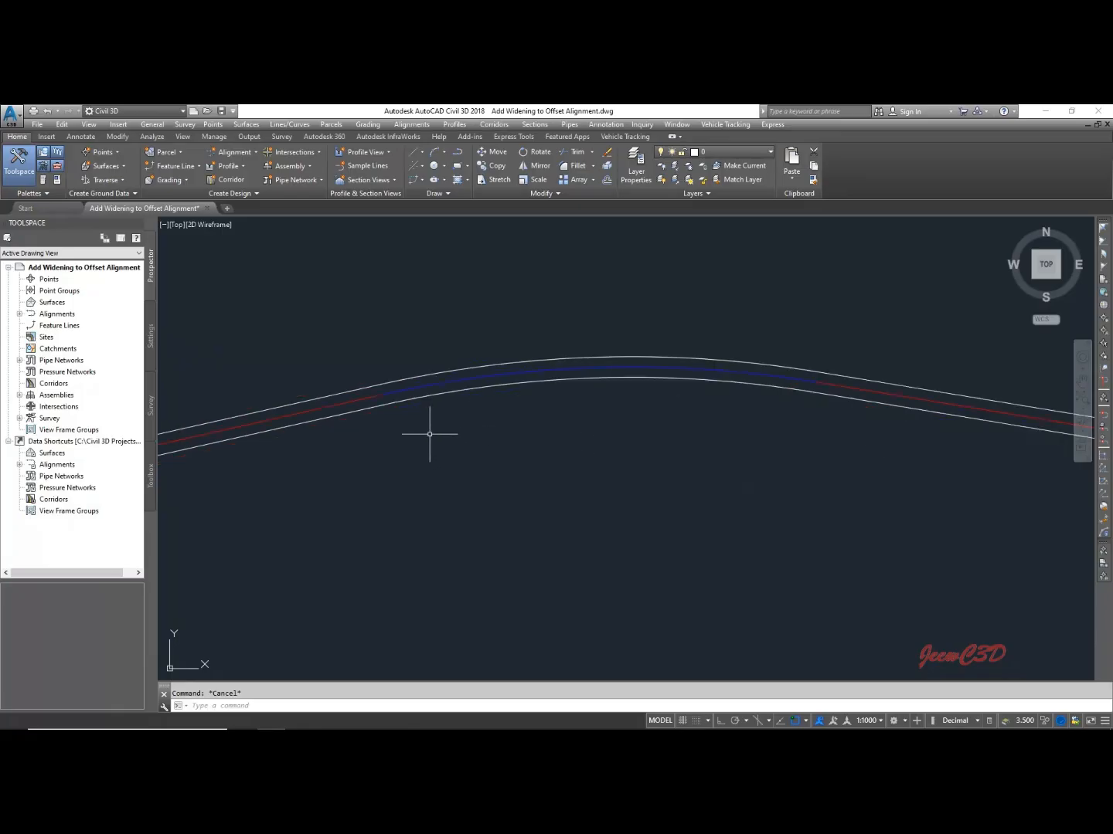
Start adding a widening to the right offset alignment, not as a new alignment, with its start station at the first curve's start
left_click(428, 393)
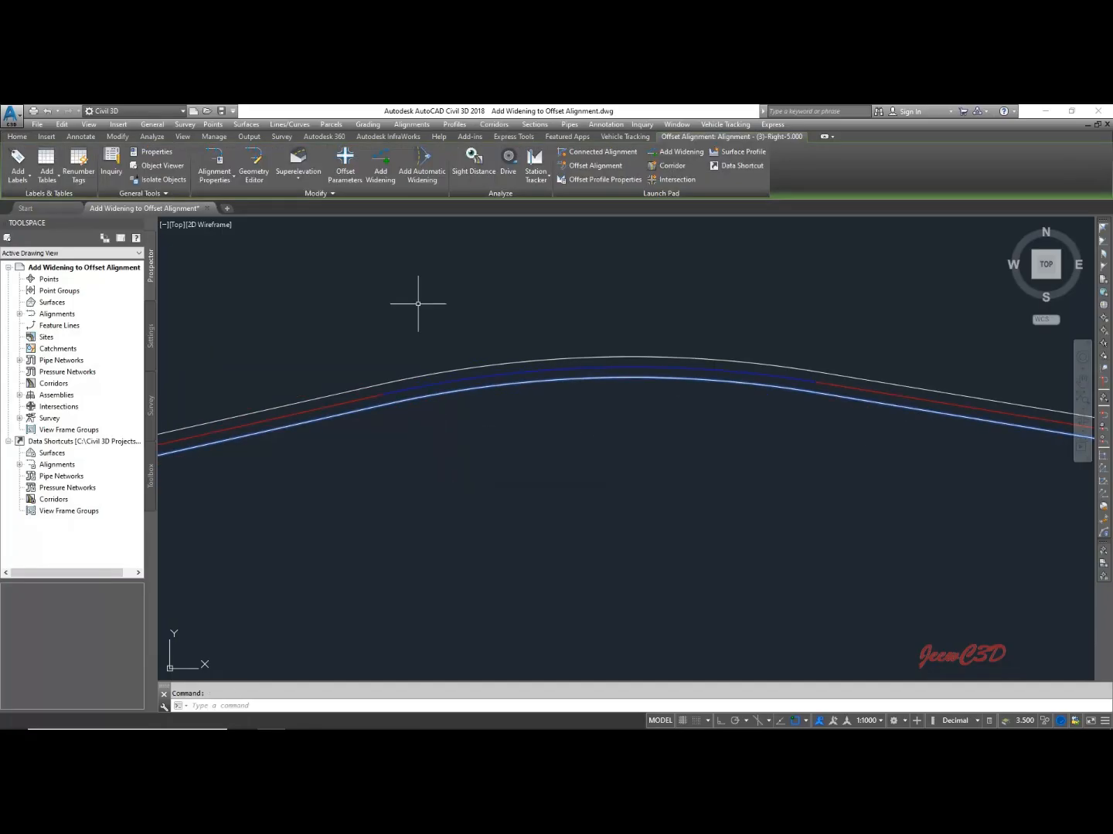
left_click(379, 176)
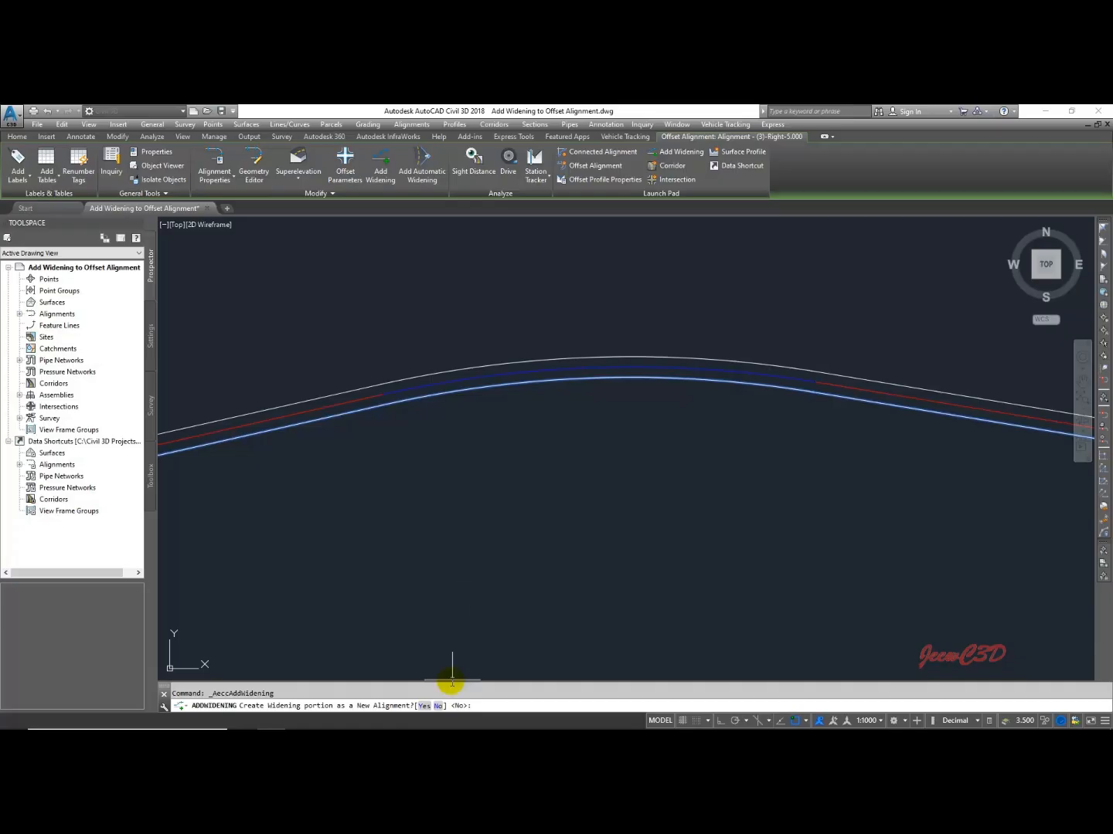
left_click(437, 706)
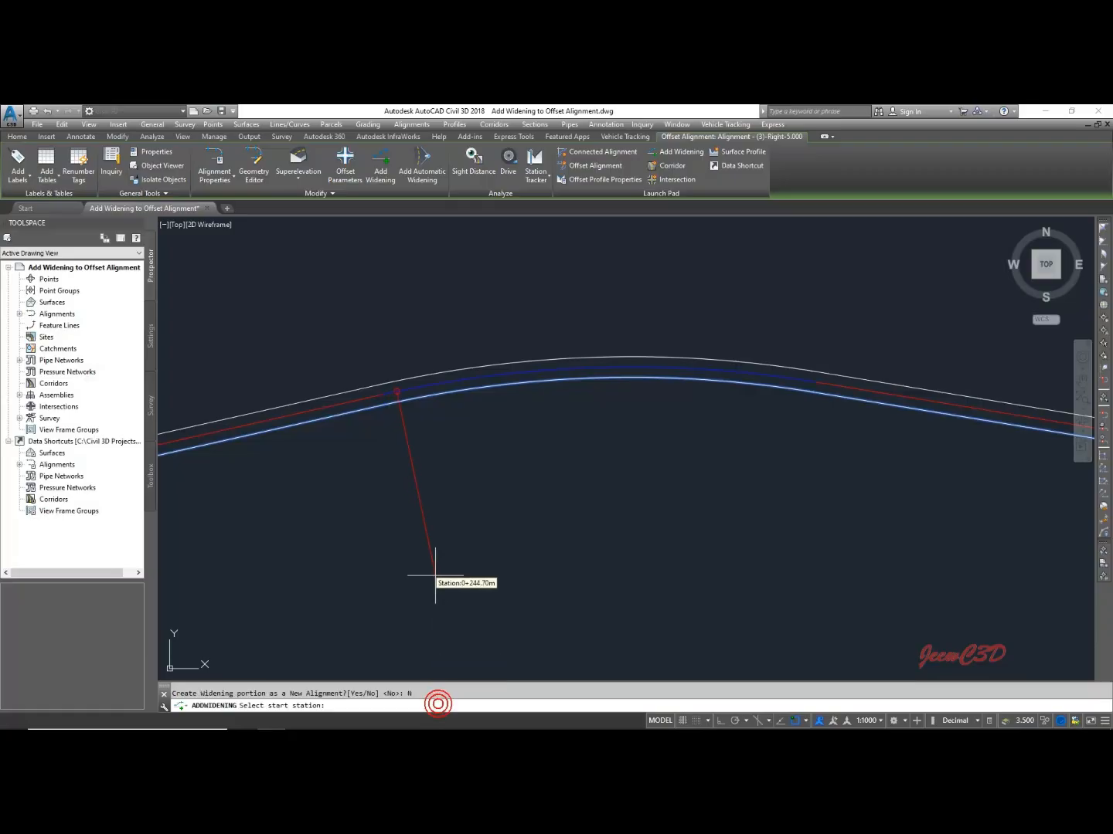
mouse_move(443, 568)
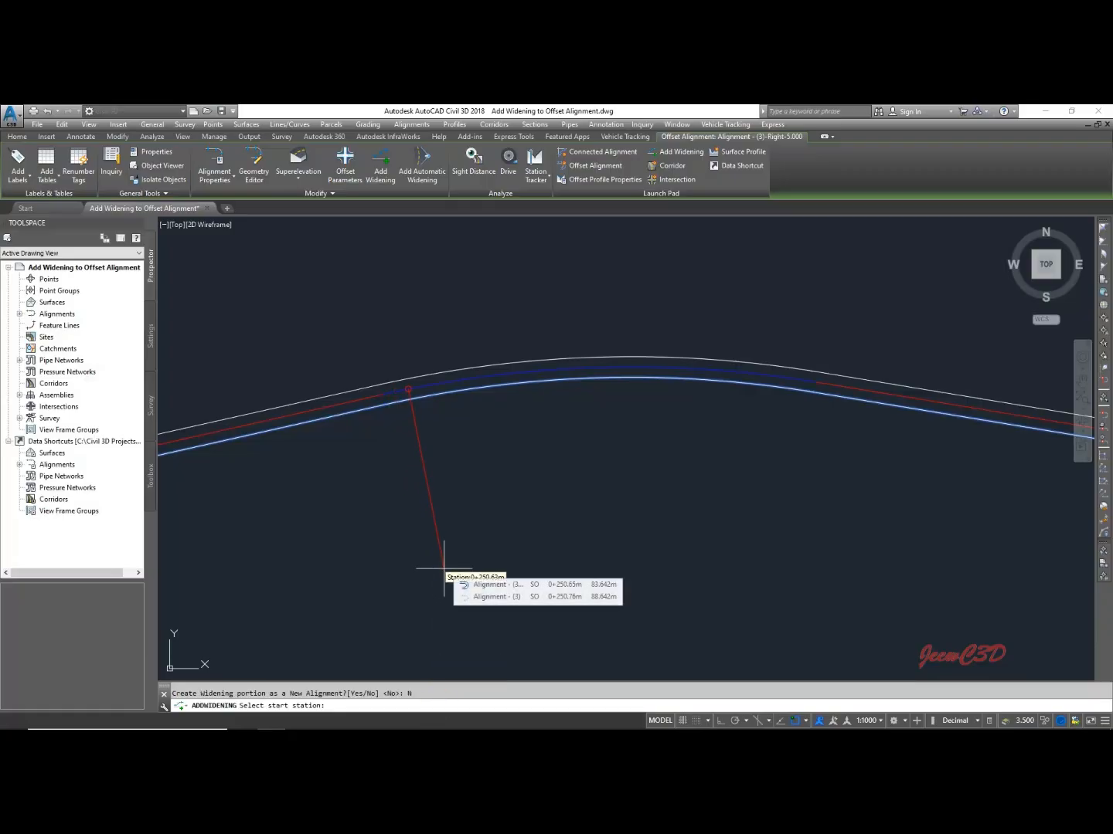
scroll(396, 417, "up", 3)
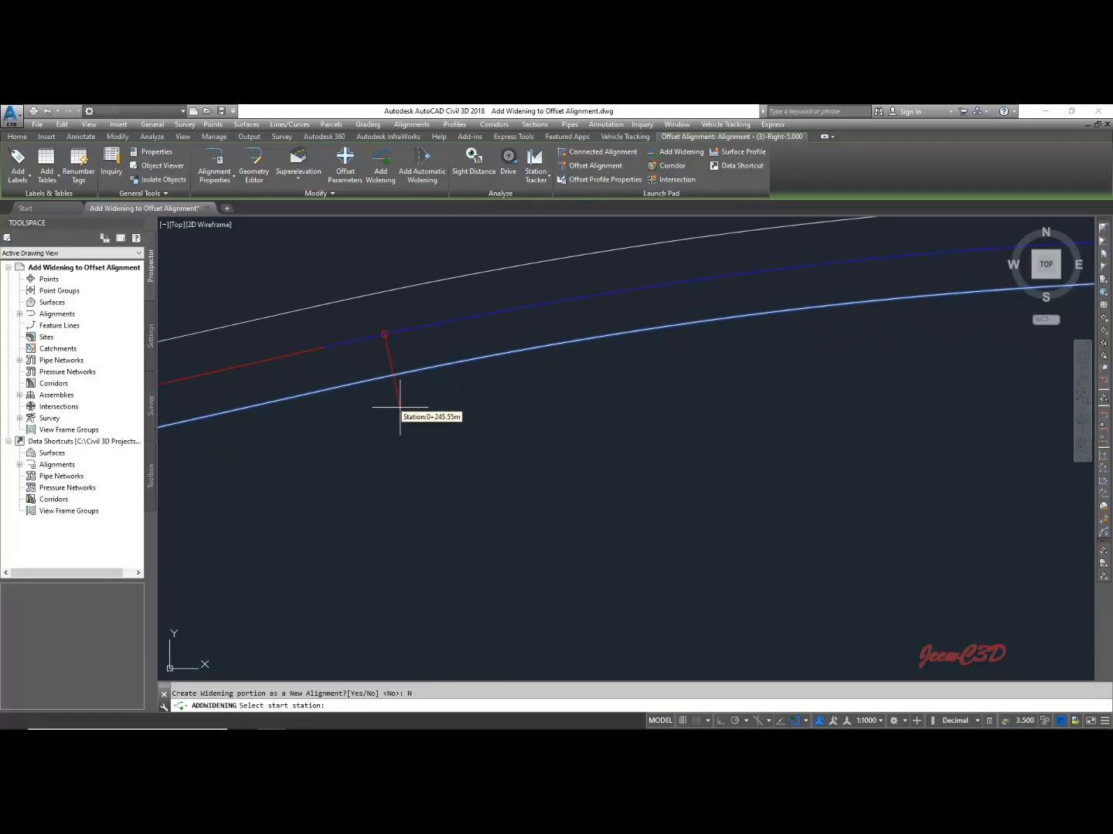
left_click(325, 346)
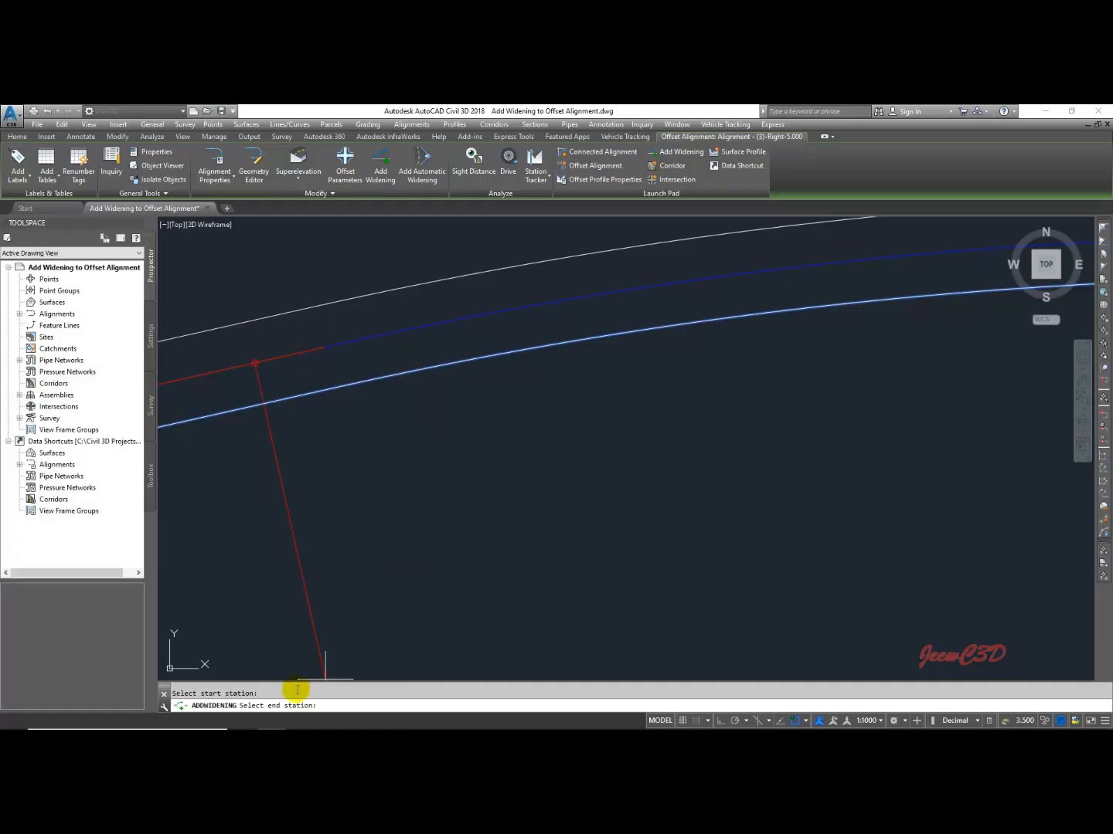
Place the widening's end station where the first curve meets the following tangent
scroll(611, 519, "down", 6)
middle_click_drag(652, 501, 282, 490)
scroll(521, 474, "up", 4)
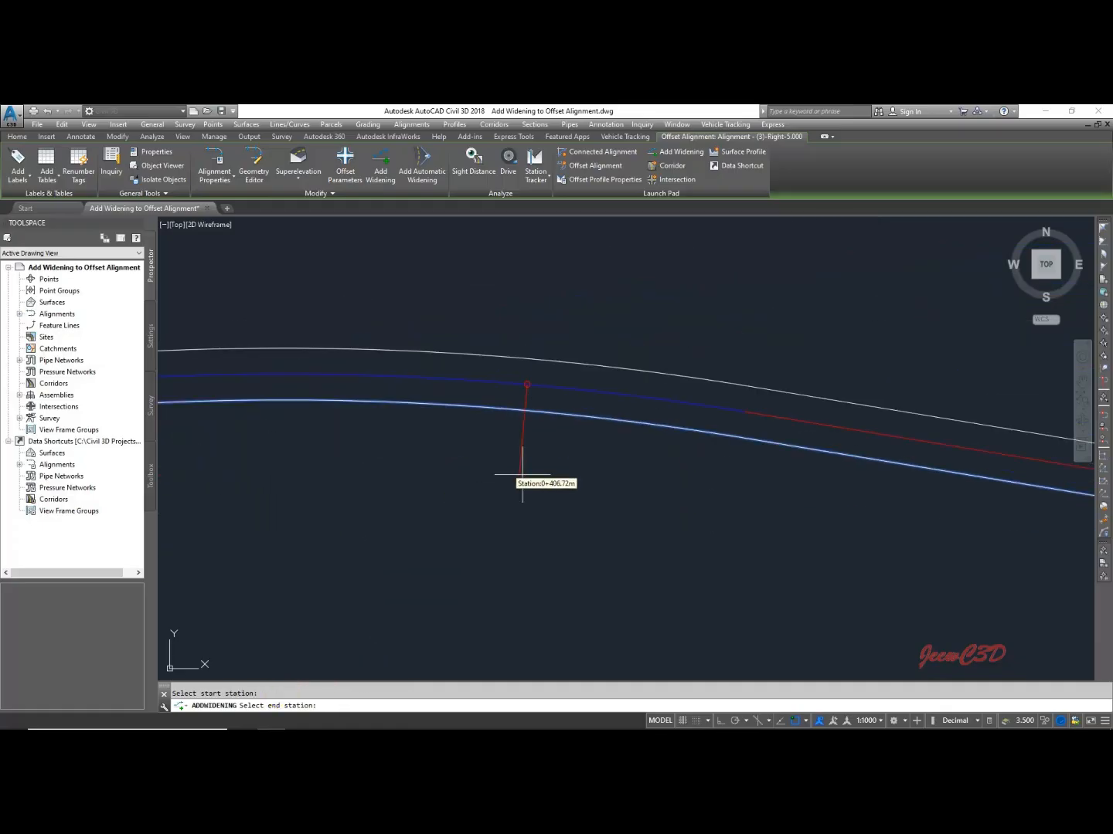
left_click(745, 412)
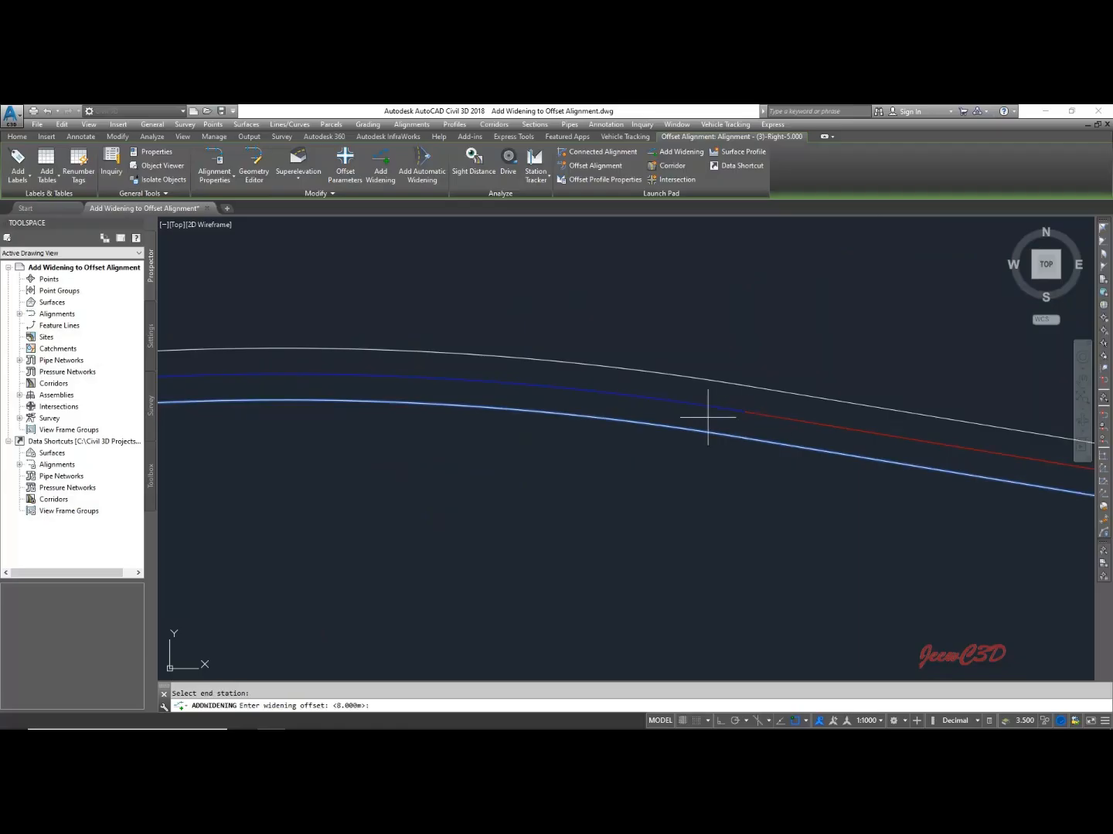
Set the widening offset to 6 m for the right offset alignment along the first curve
scroll(622, 459, "down", 2)
middle_click_drag(465, 494, 616, 462)
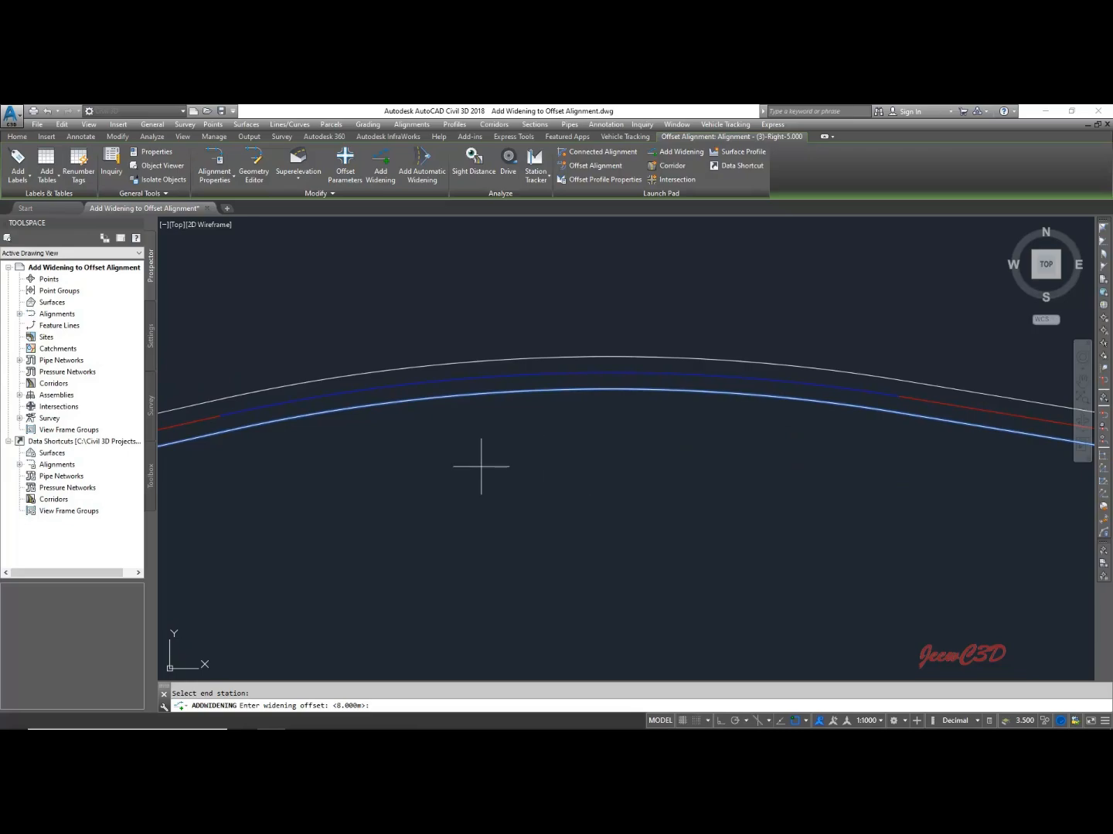
middle_click_drag(479, 465, 634, 491)
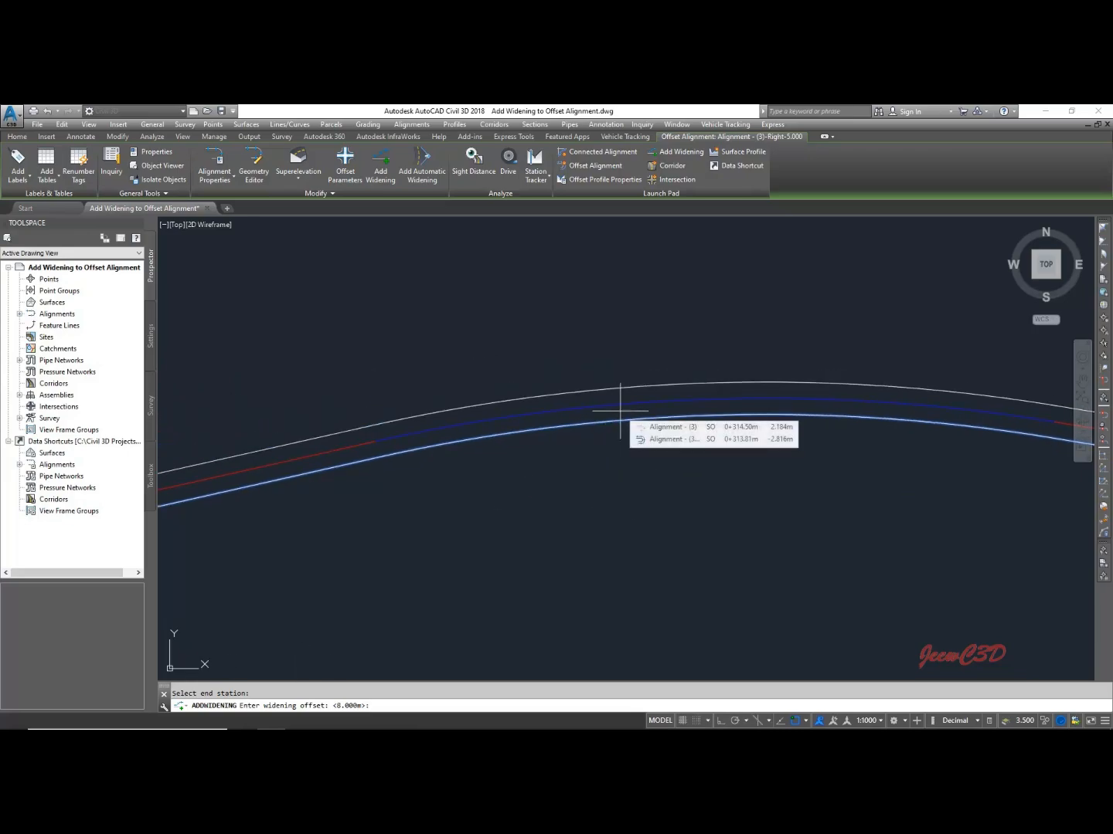
scroll(620, 411, "up", 1)
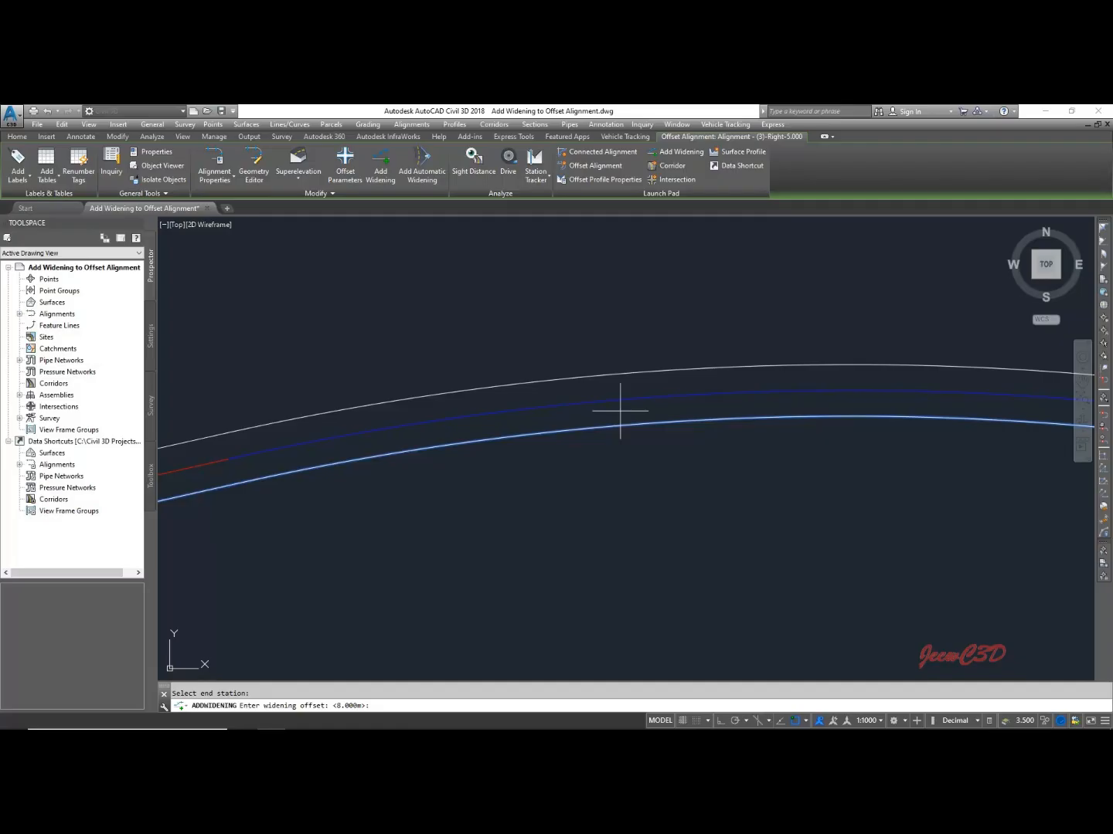
left_click(395, 698)
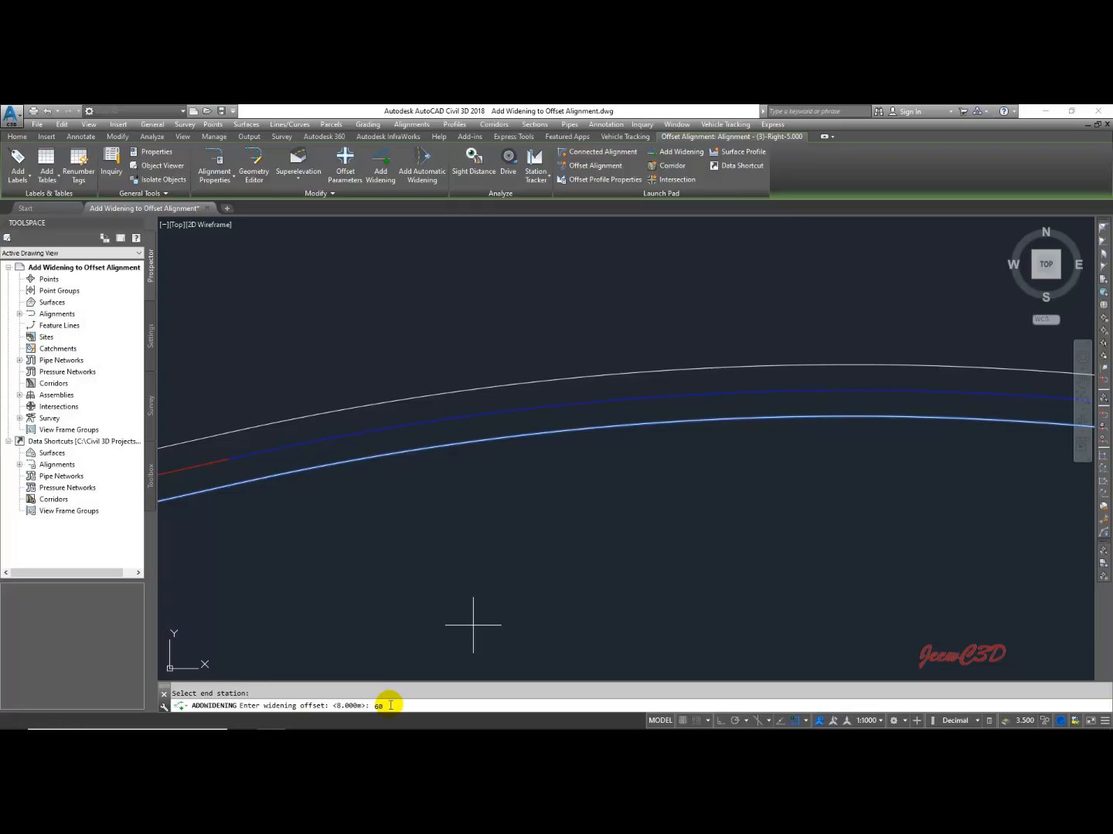
key("Return")
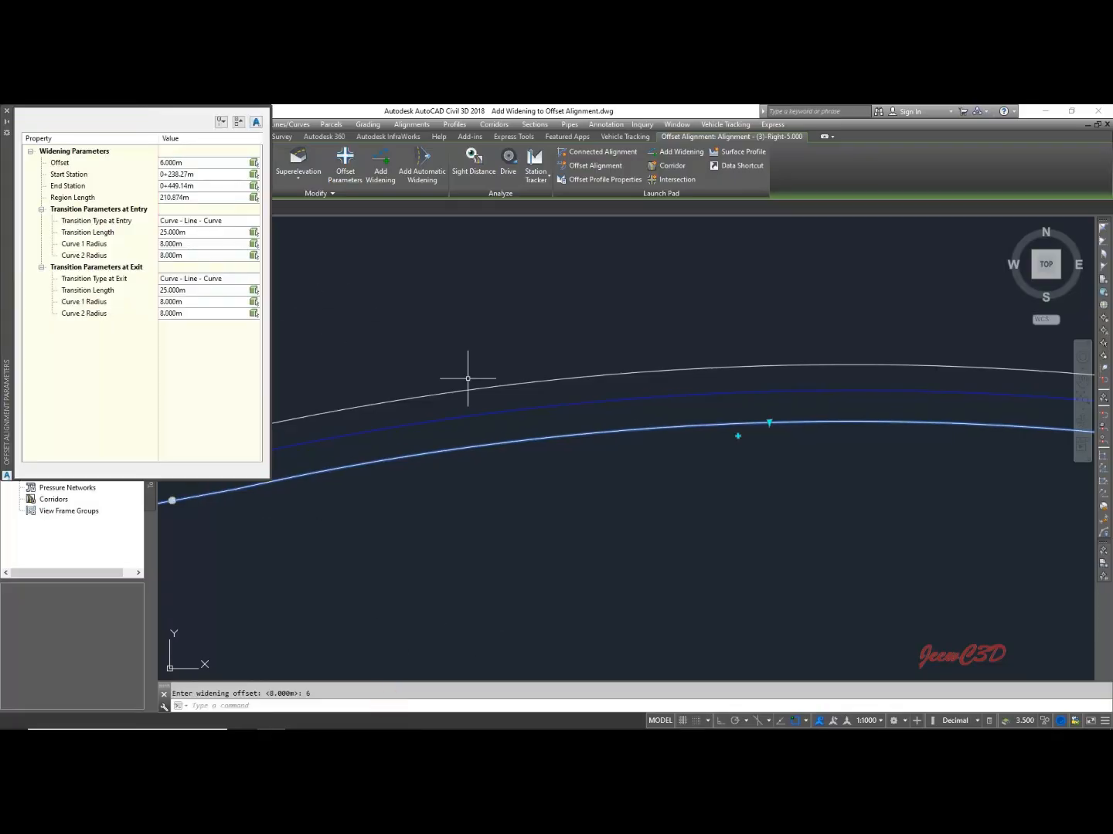
Set the widening's entry and exit transition types to Linear, and check the transition length at each end
scroll(467, 379, "down", 2)
middle_click_drag(428, 480, 588, 443)
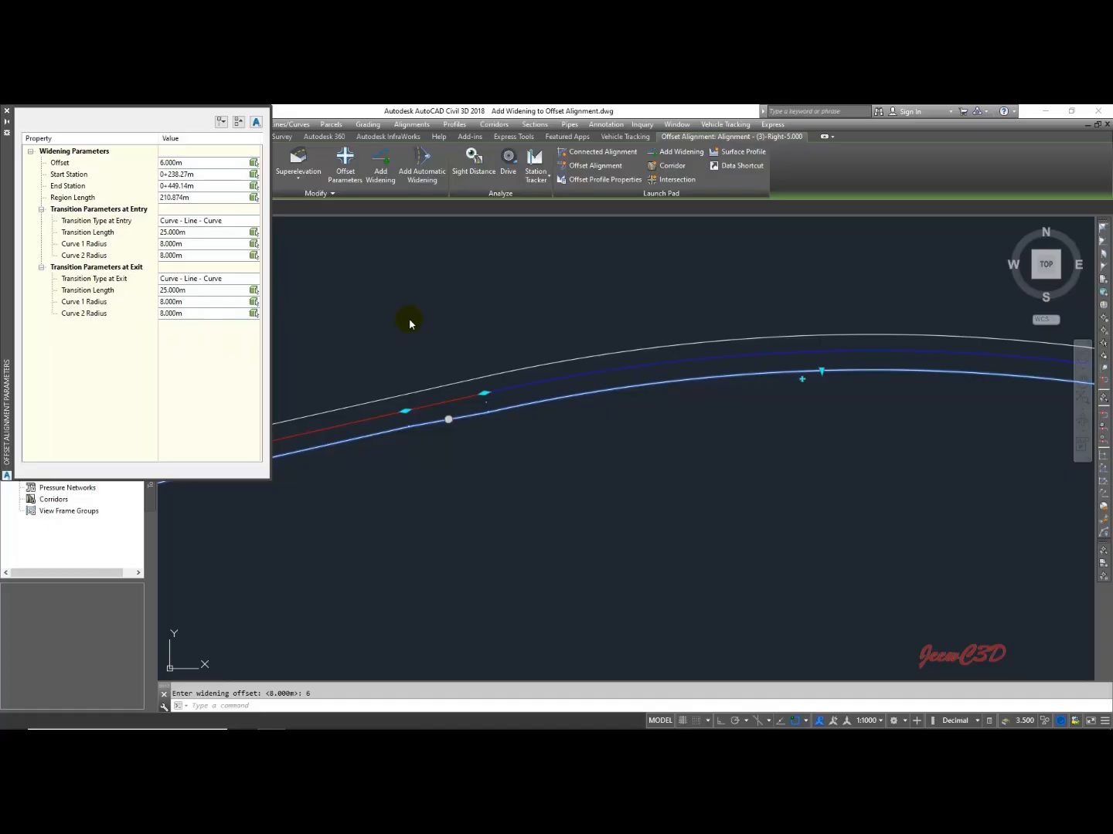
scroll(410, 317, "down", 2)
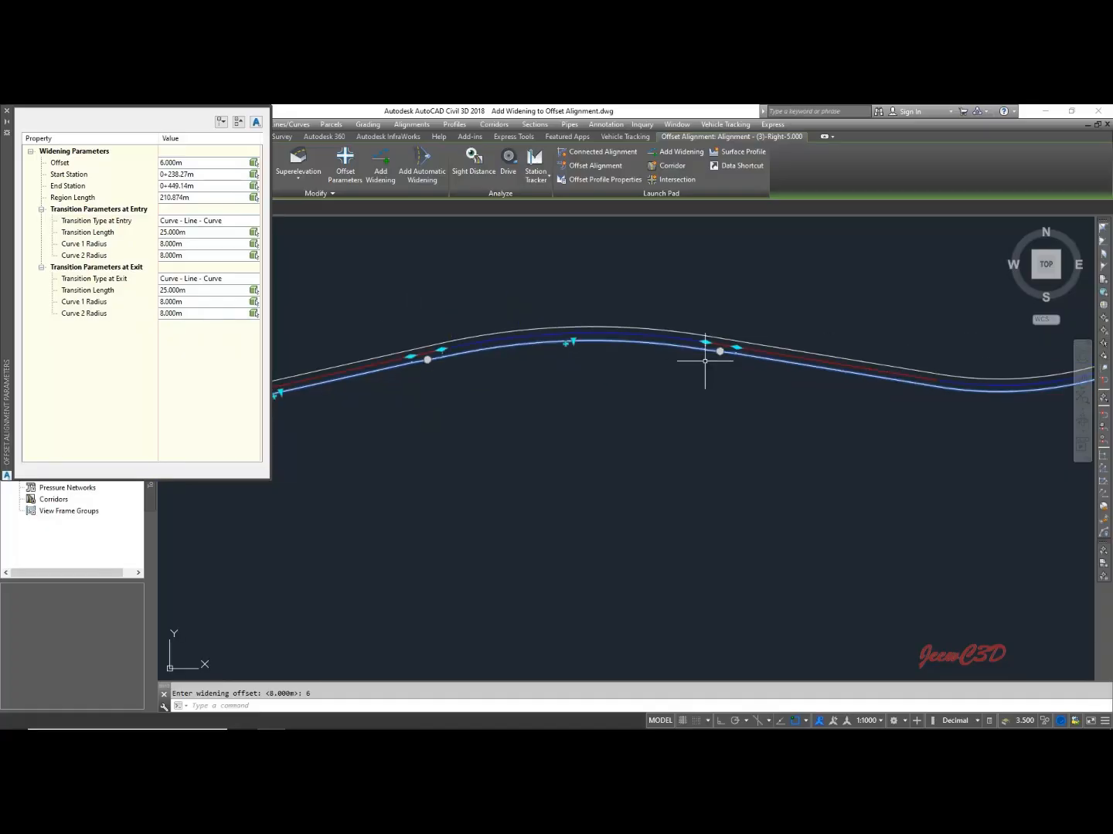
scroll(705, 361, "up", 2)
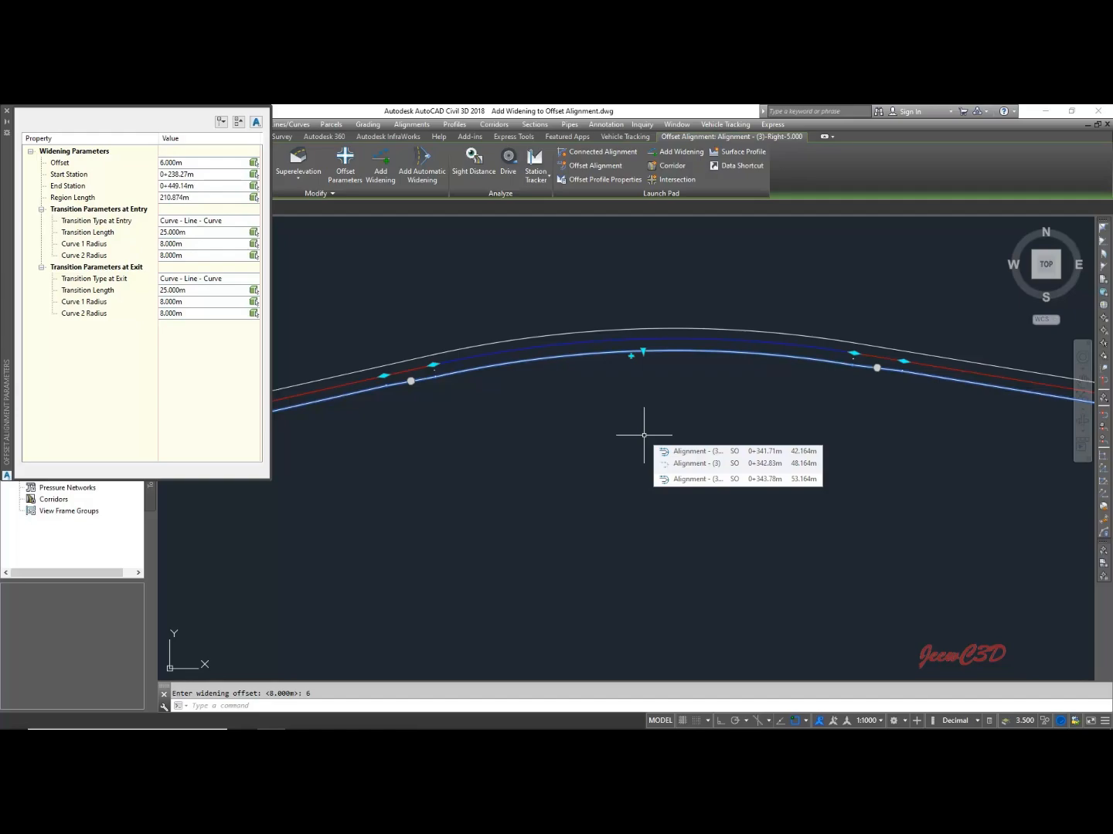
left_click(85, 222)
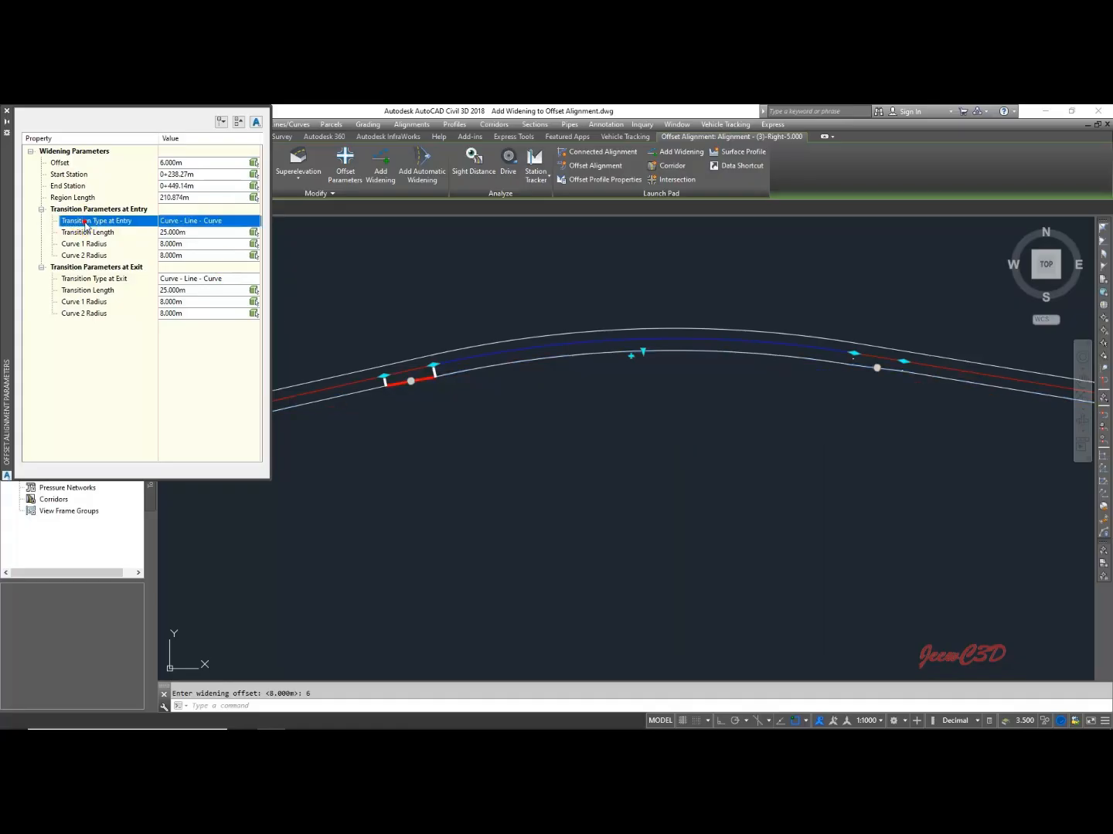
left_click(203, 221)
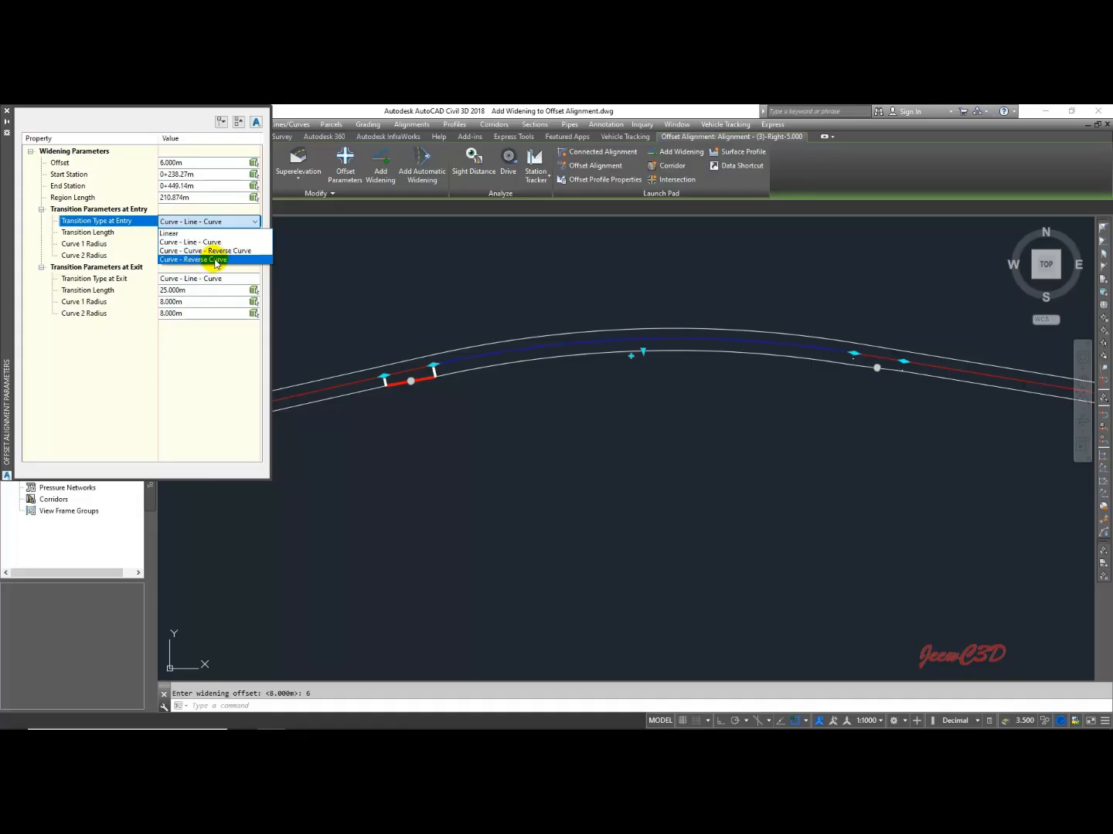
left_click(173, 234)
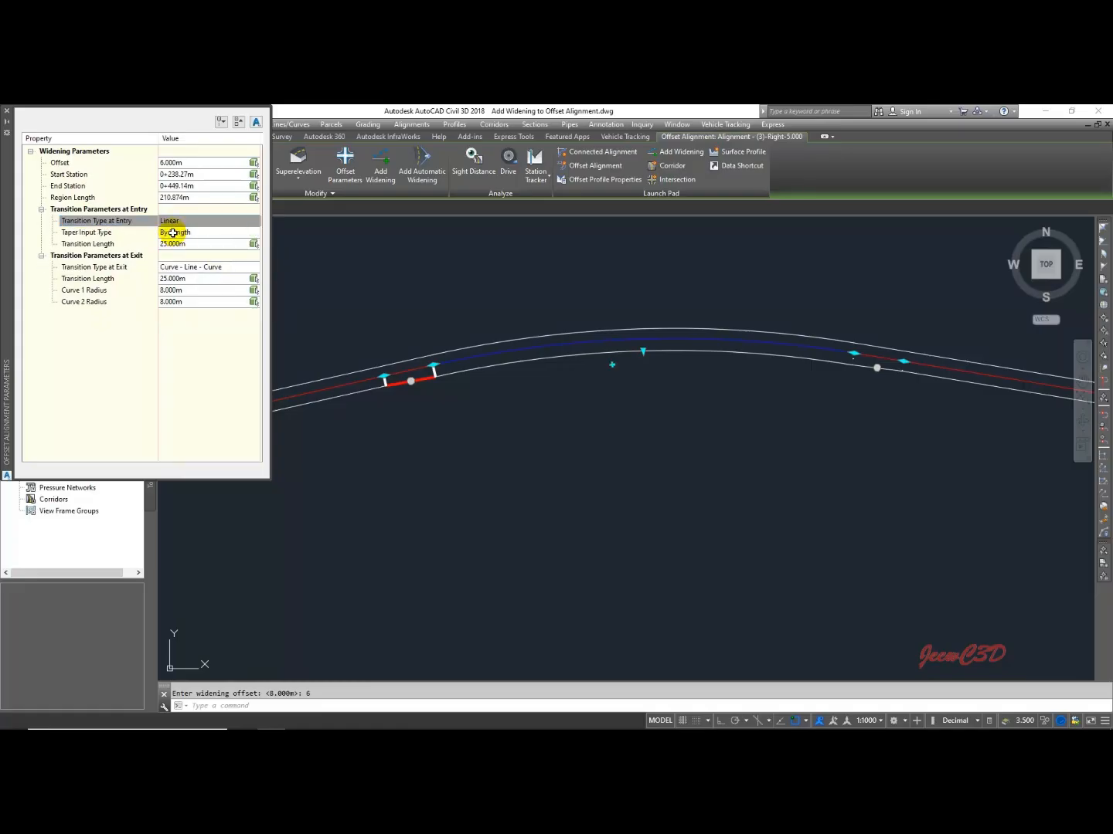
left_click(184, 269)
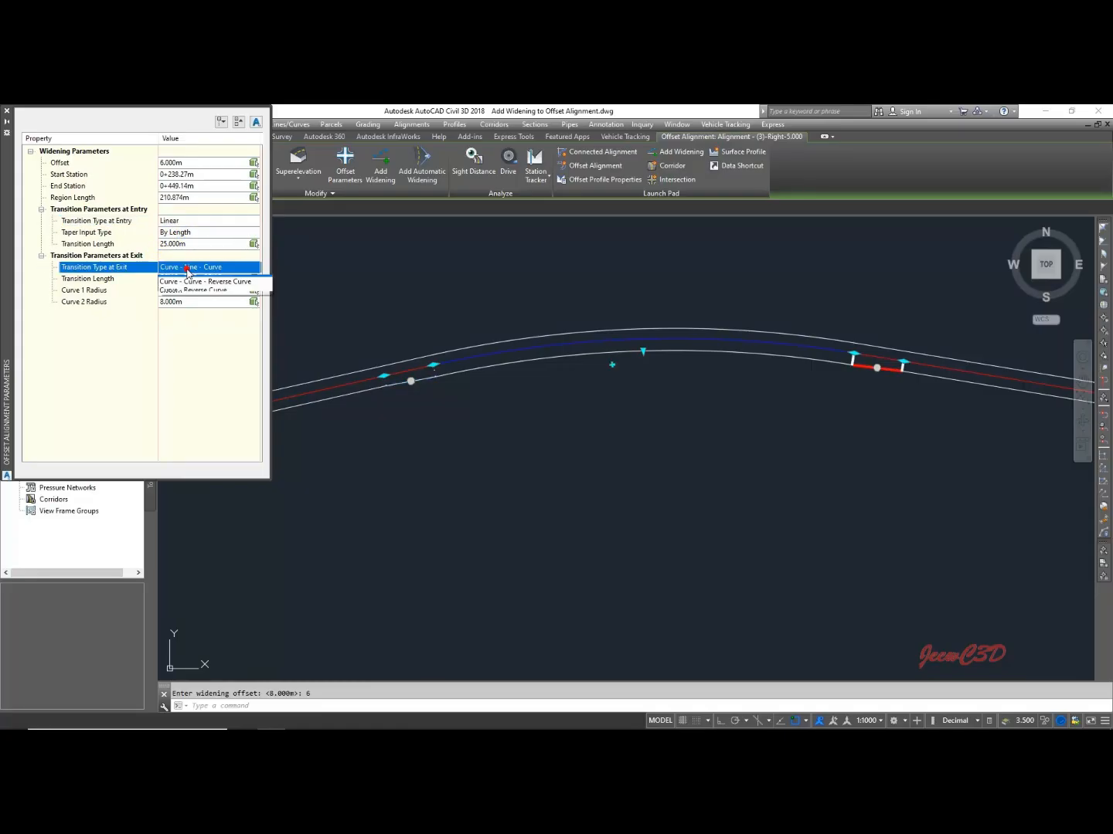
left_click(174, 279)
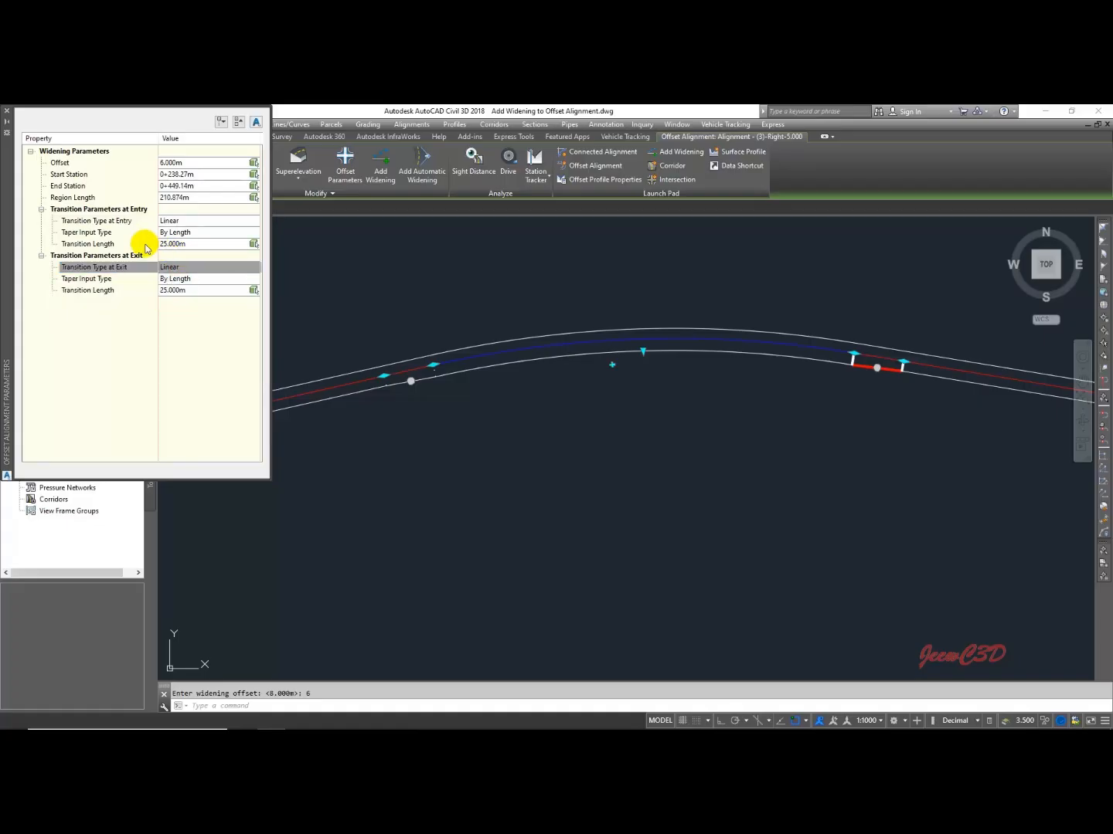
left_click(110, 244)
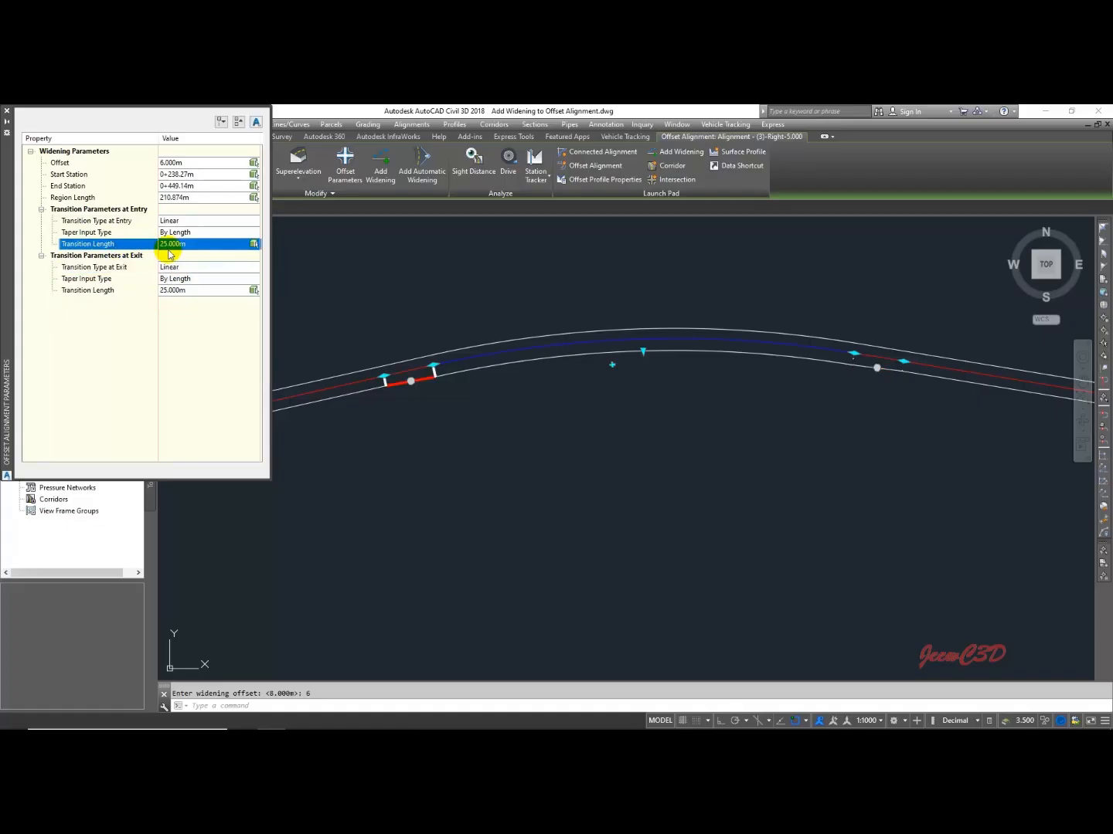
left_click(136, 297)
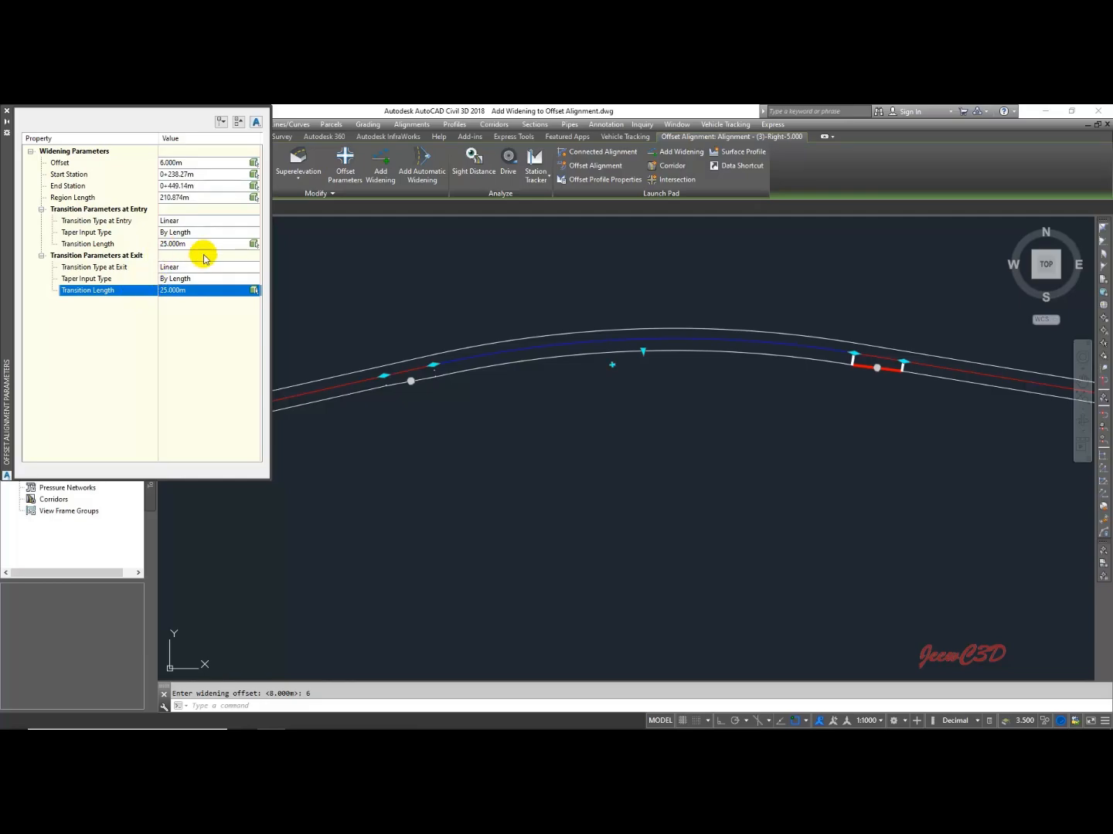
Examine the widening's linear entry and exit transitions in the drawing at both ends of the first curve
left_click(116, 221)
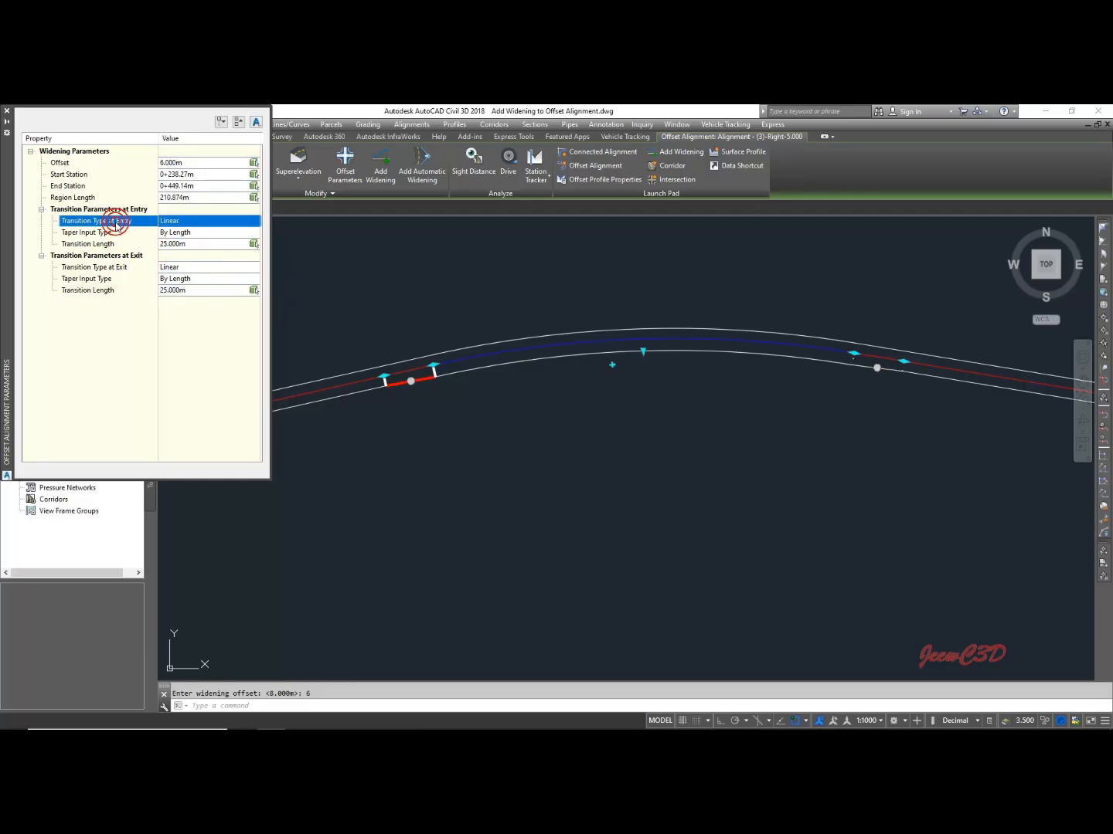
scroll(509, 397, "up", 5)
scroll(581, 434, "down", 4)
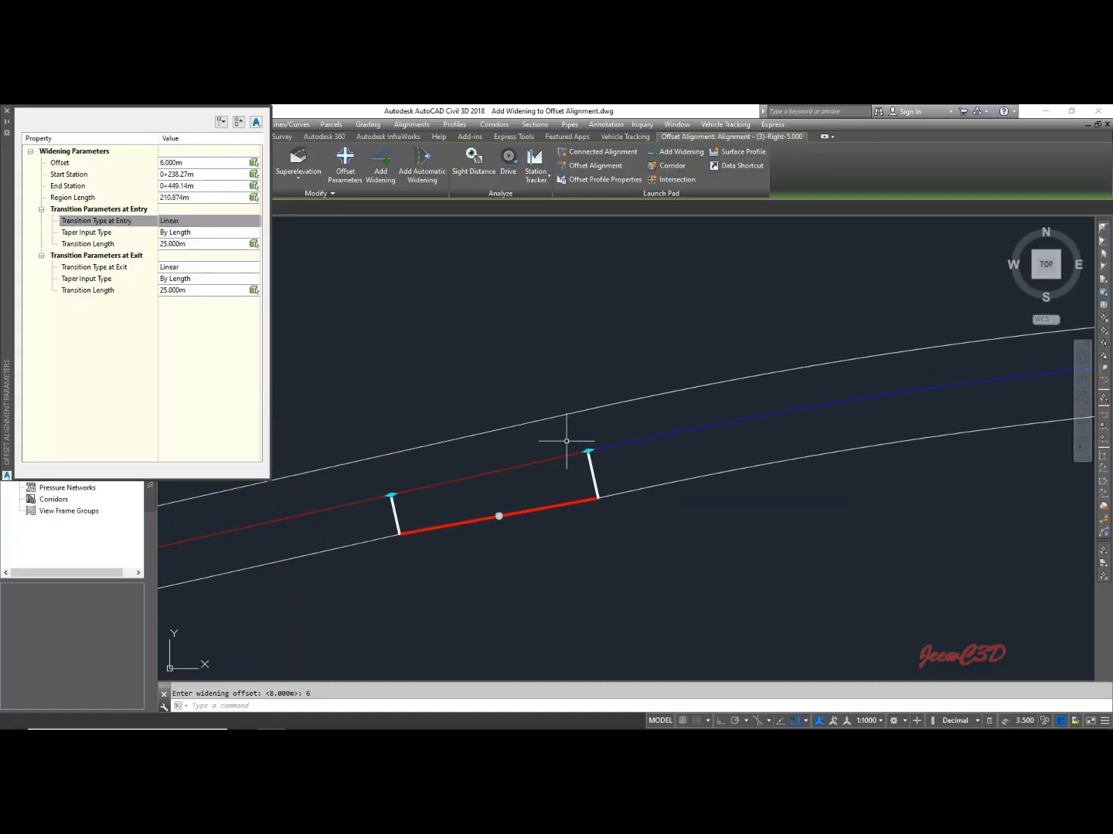
scroll(576, 473, "down", 3)
scroll(572, 476, "down", 3)
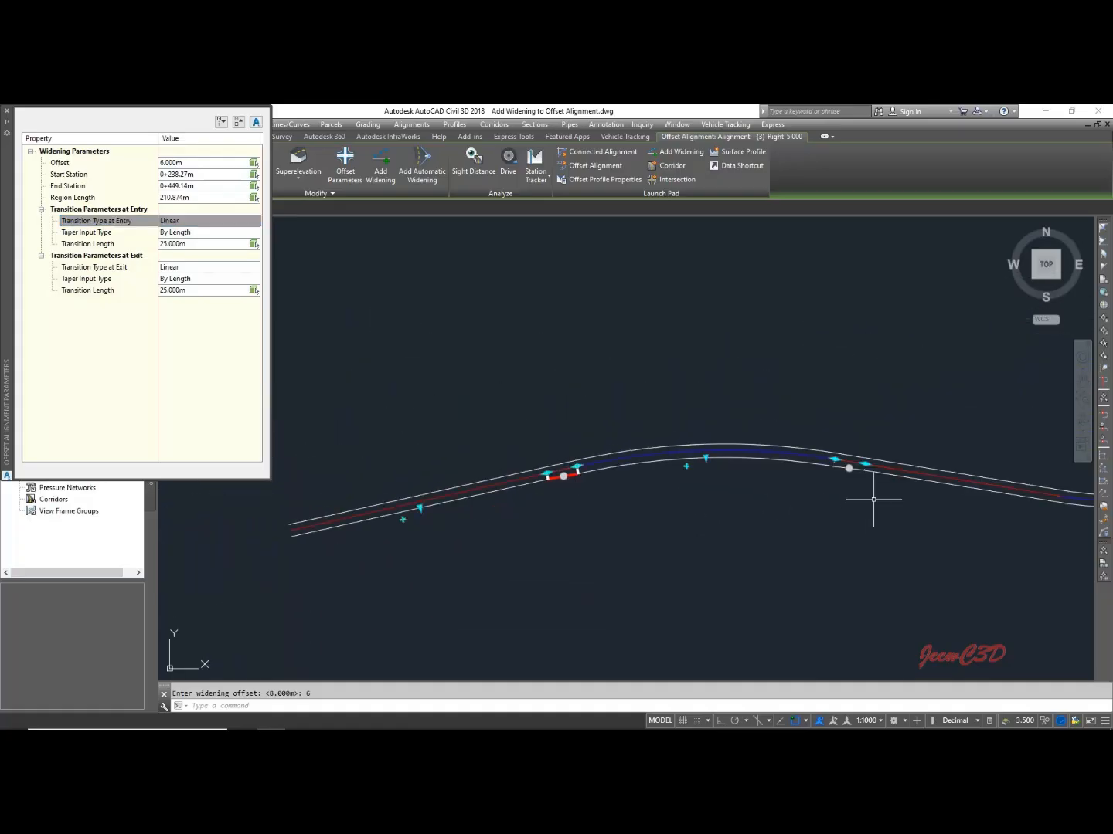
scroll(850, 475, "up", 5)
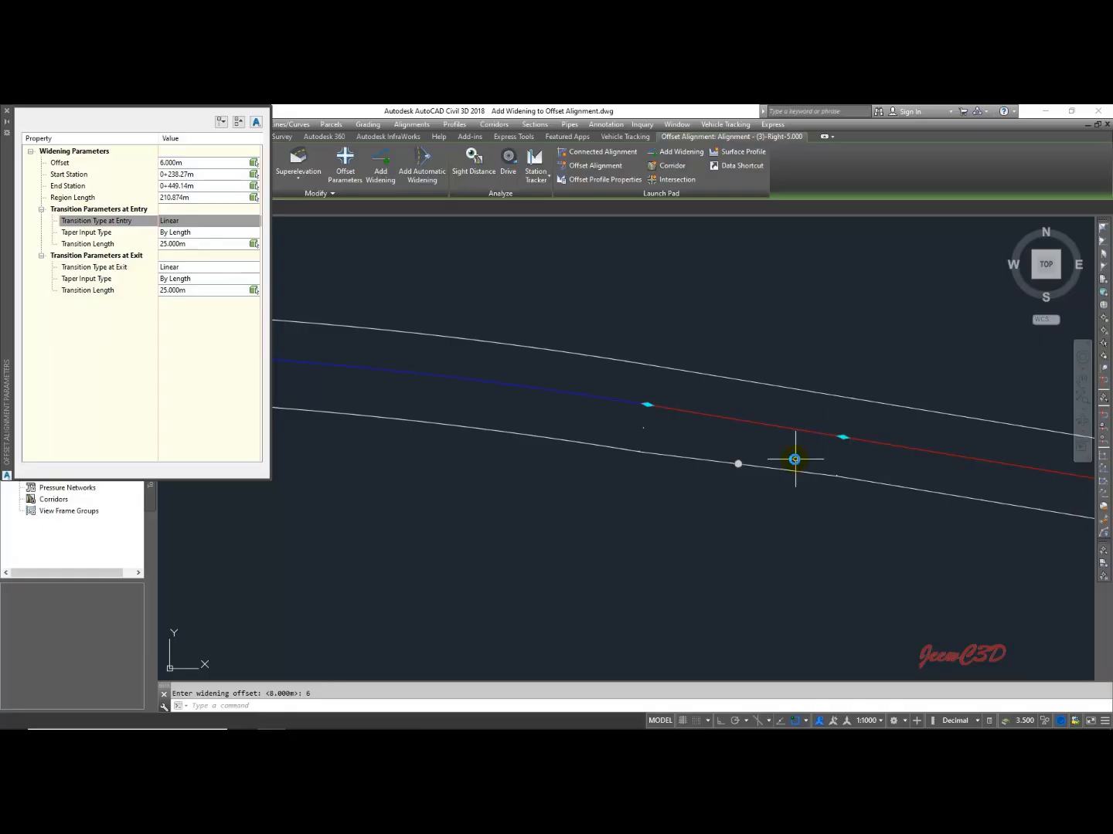
scroll(773, 459, "down", 5)
scroll(433, 483, "up", 4)
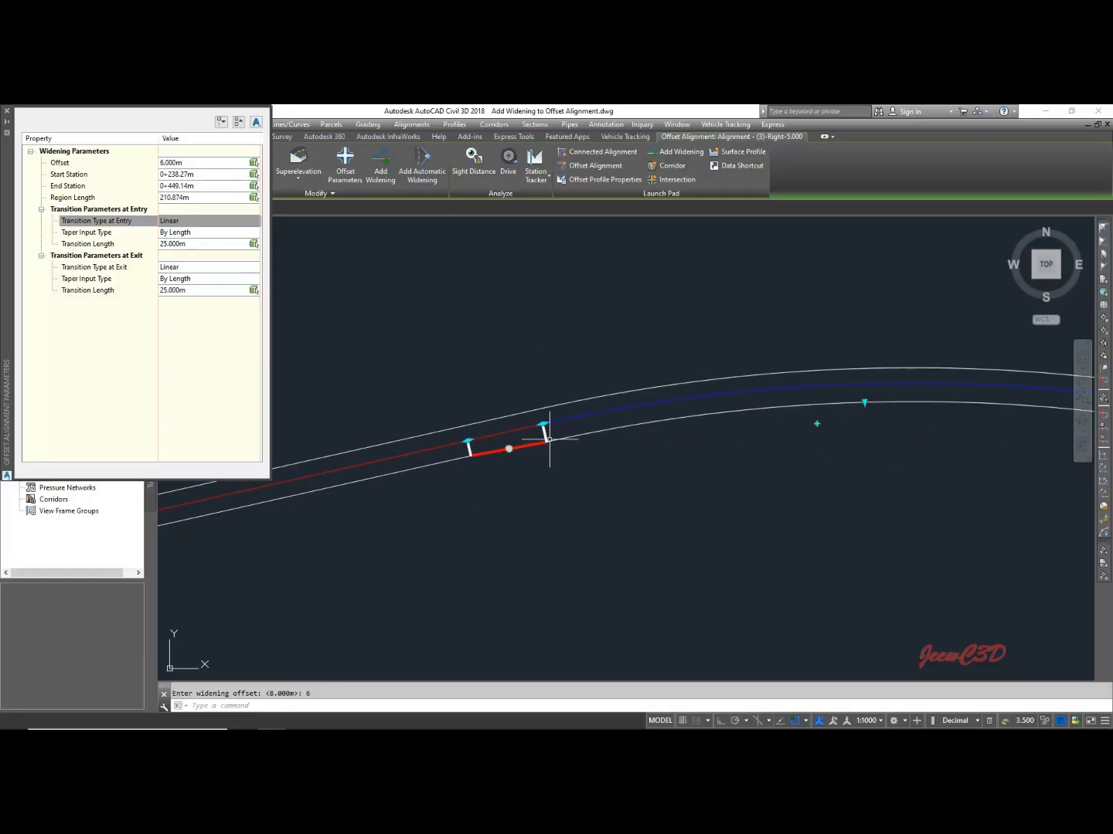
Re-pick the widening's start station at the first curve's start, and close the offset alignment parameters
left_click(85, 175)
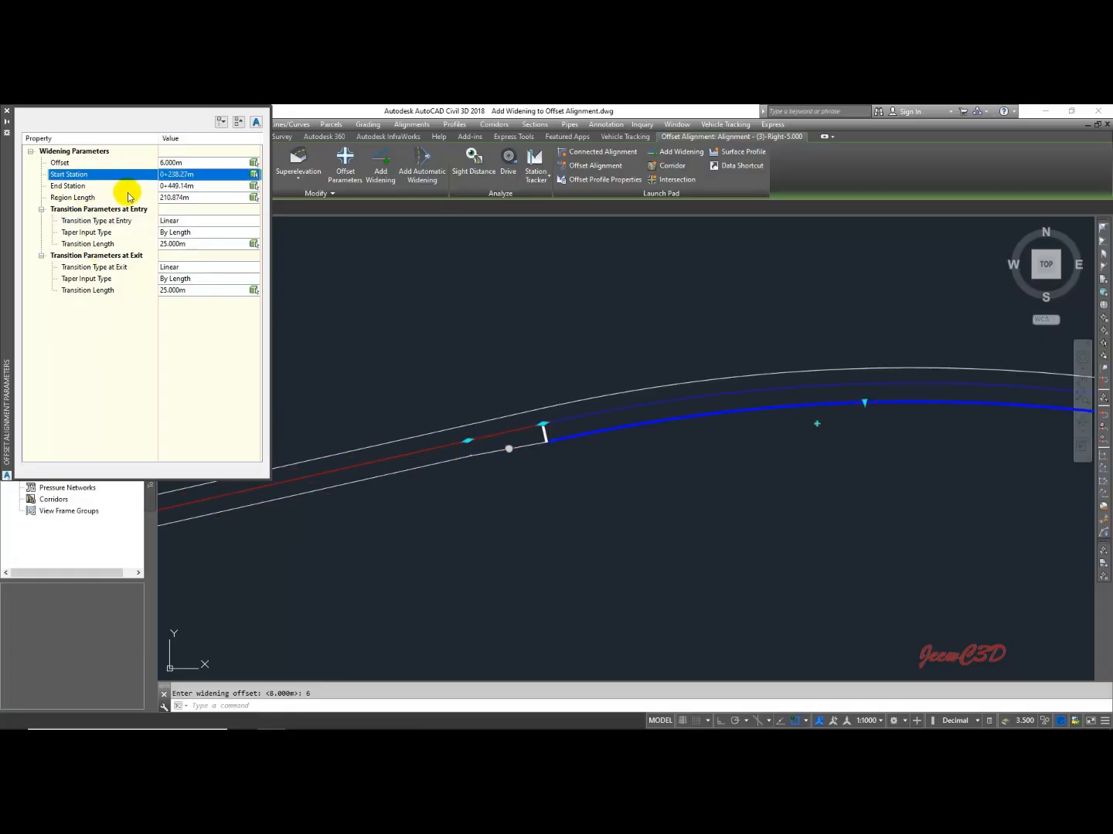
scroll(534, 434, "up", 4)
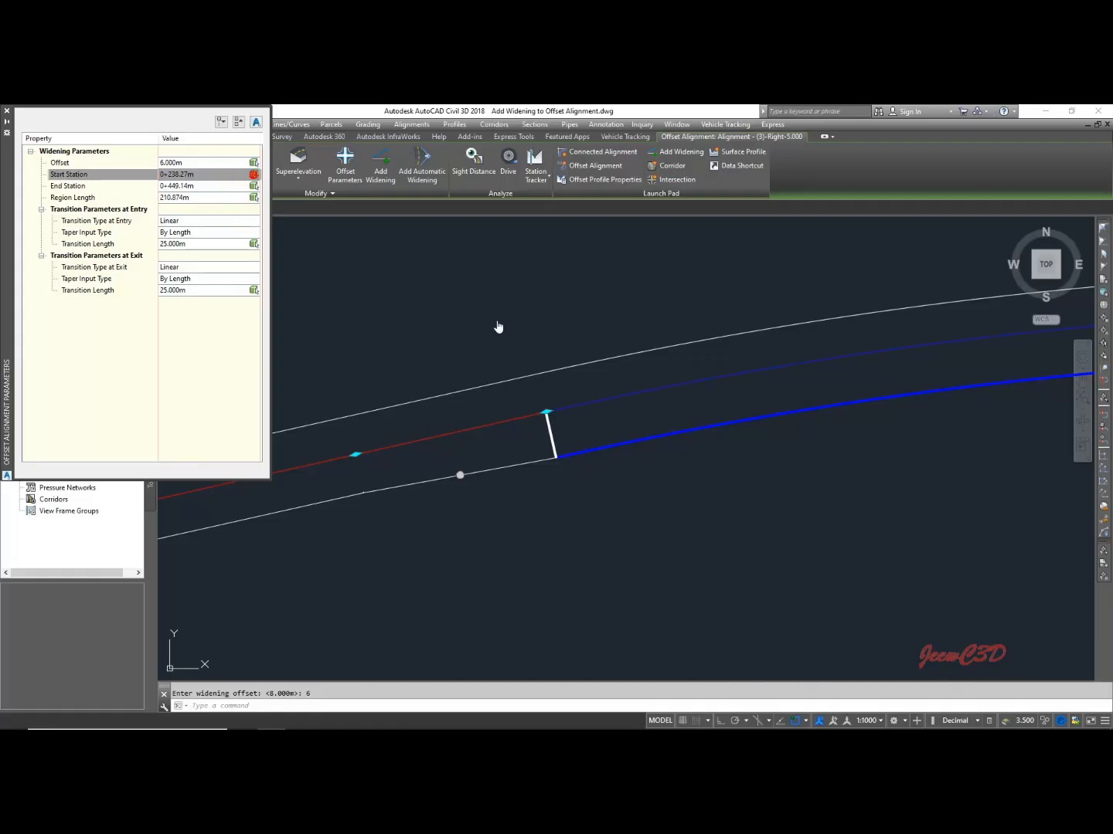
left_click(547, 412)
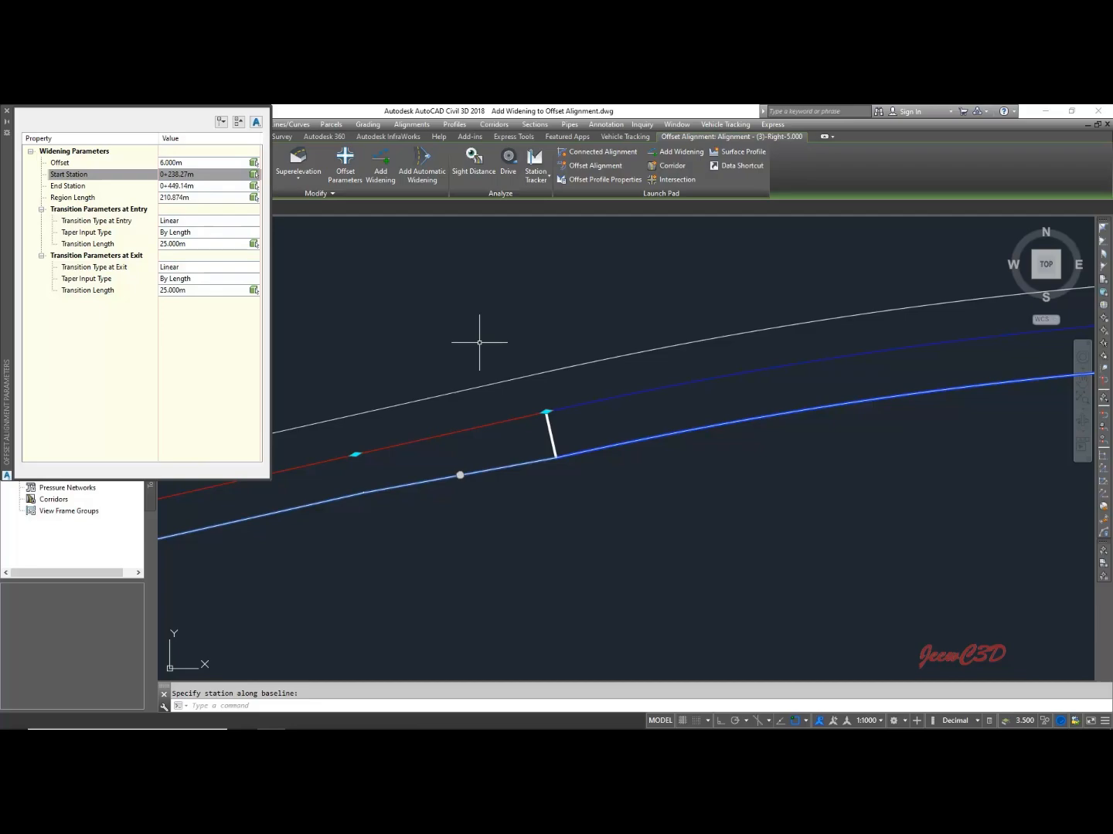
scroll(479, 342, "down", 5)
middle_click_drag(691, 422, 632, 468)
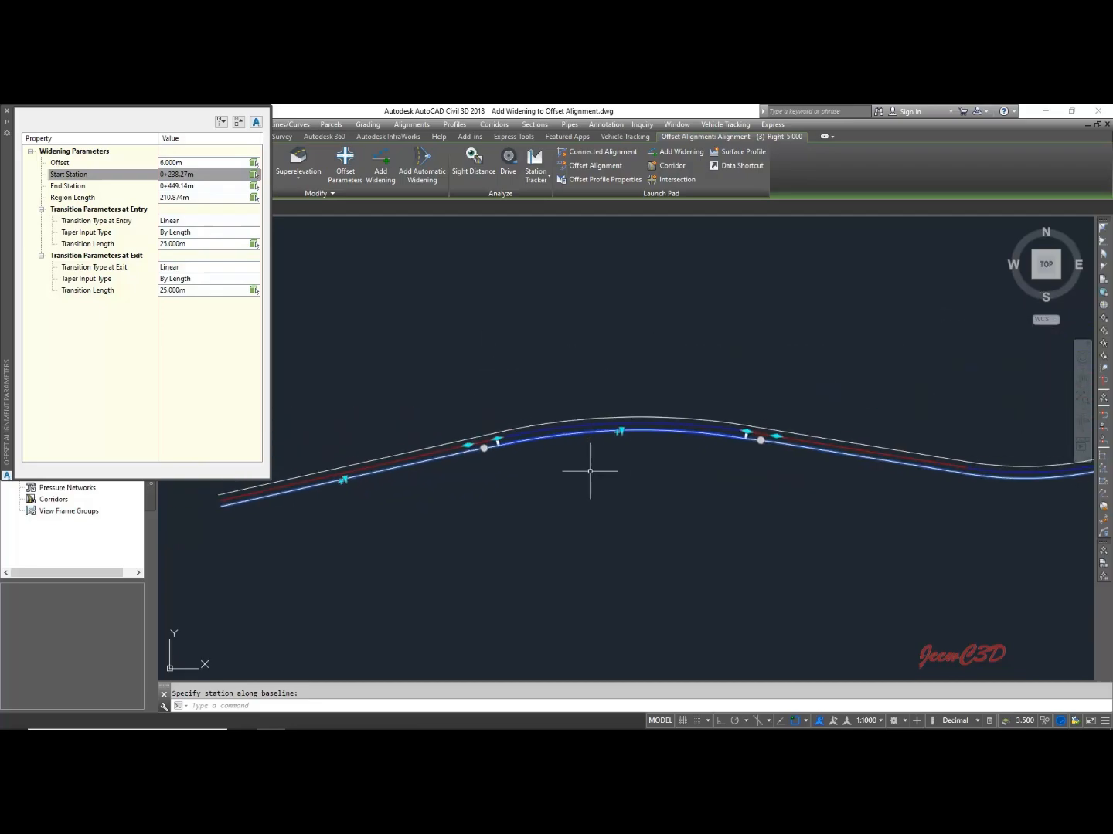
left_click(6, 111)
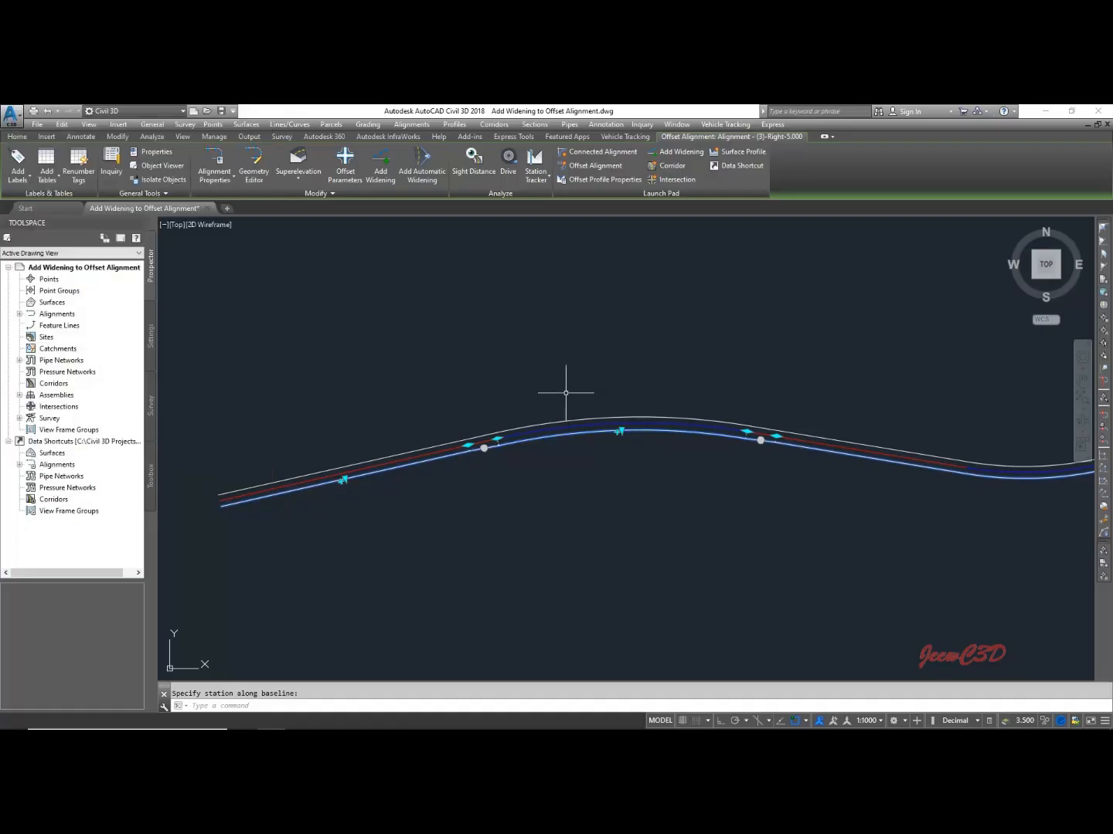
key("Escape")
Inspect the finished widening on the right offset alignment, from its entry taper to its exit taper
scroll(509, 455, "up", 2)
scroll(449, 442, "up", 2)
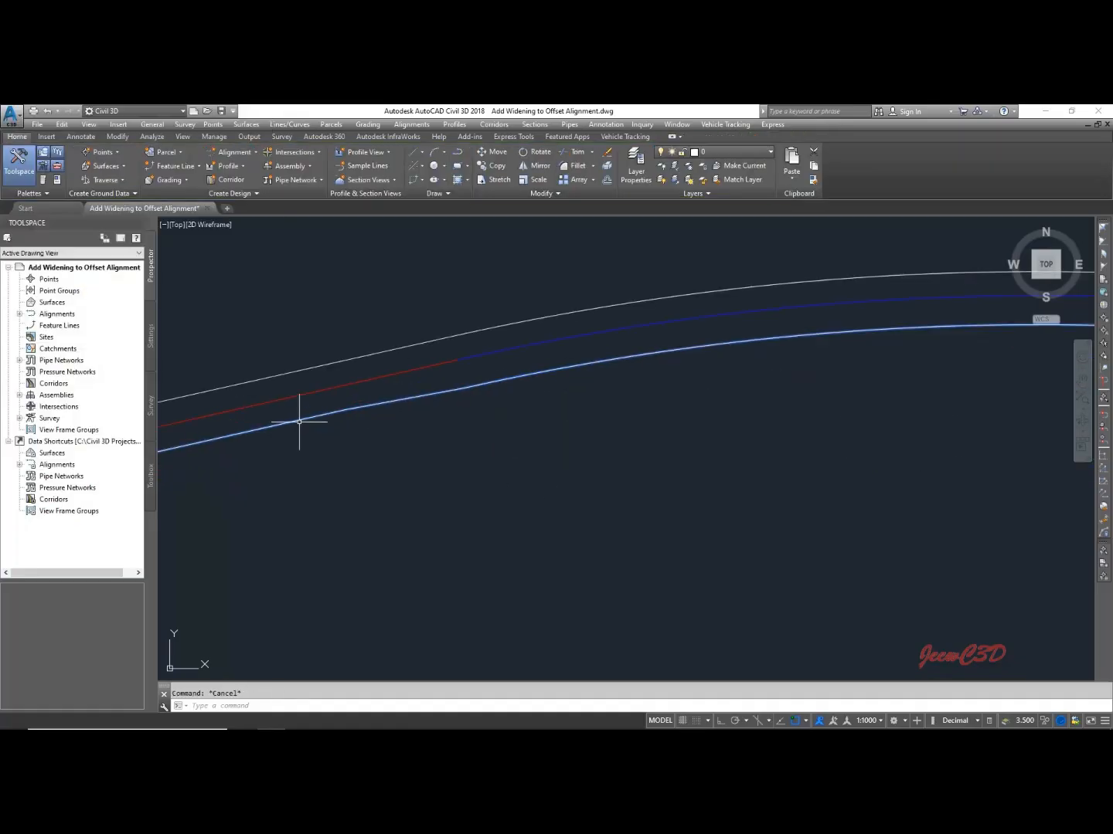
scroll(607, 367, "down", 3)
middle_click_drag(775, 397, 533, 444)
scroll(762, 418, "up", 3)
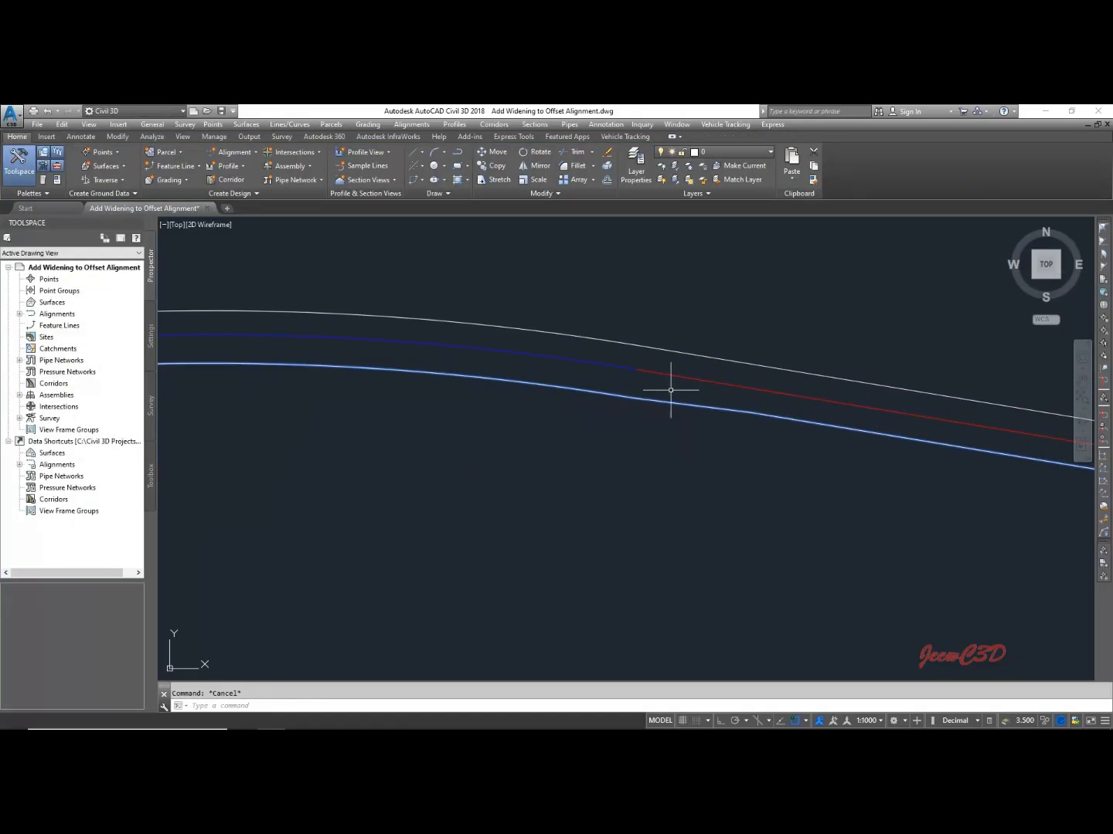
scroll(475, 369, "down", 3)
middle_click_drag(338, 470, 583, 492)
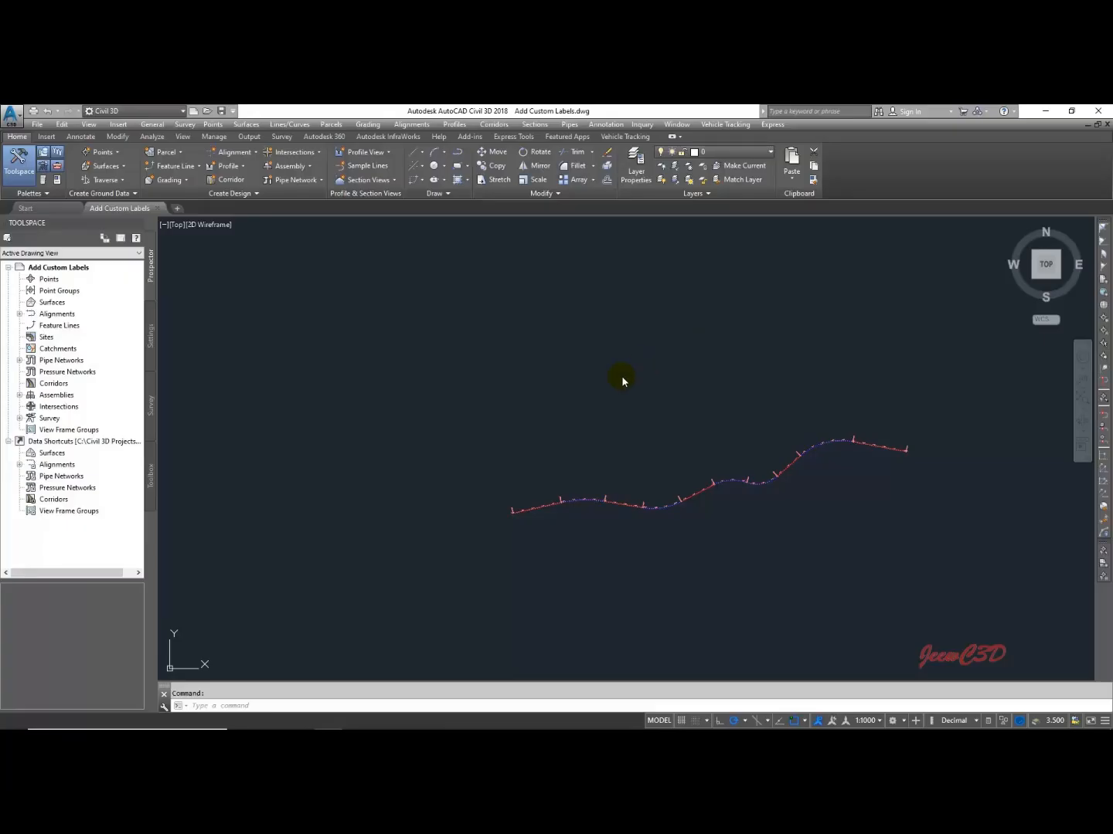
In the Add Custom Labels drawing, examine the station and geometry point labels from the alignment's start through the first curve
middle_click_drag(538, 434, 576, 345)
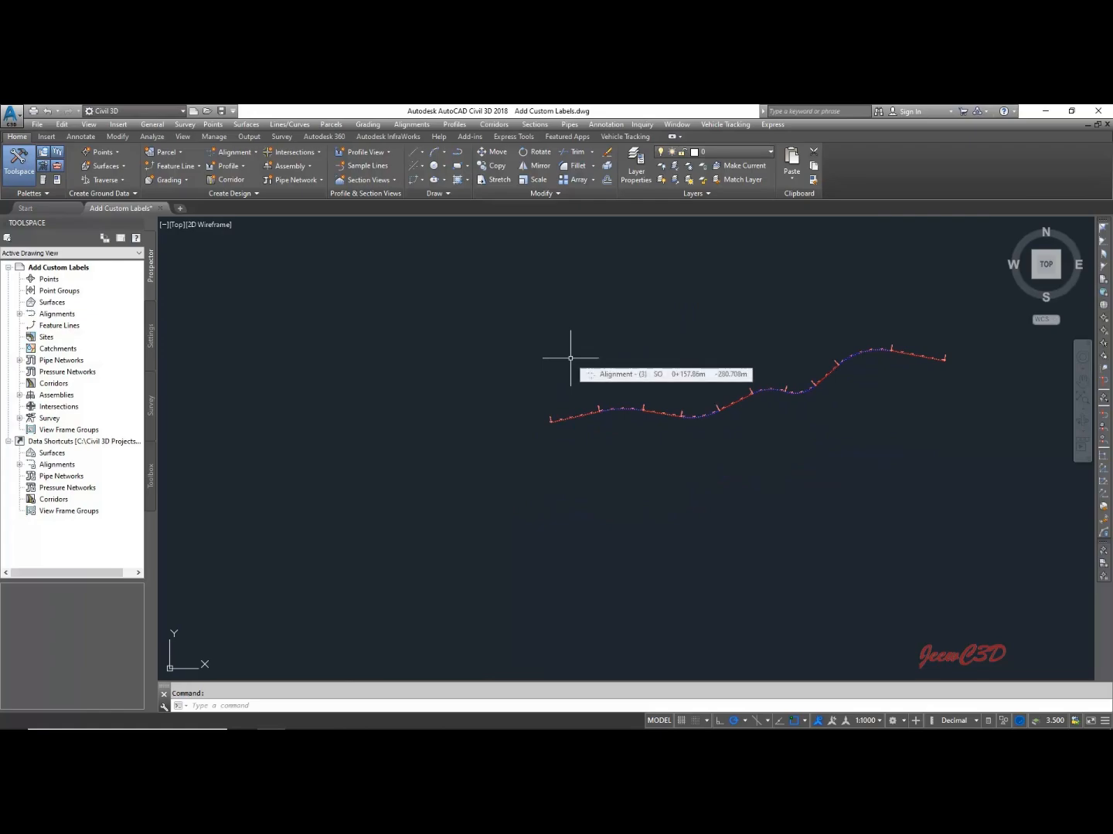
scroll(552, 434, "up", 8)
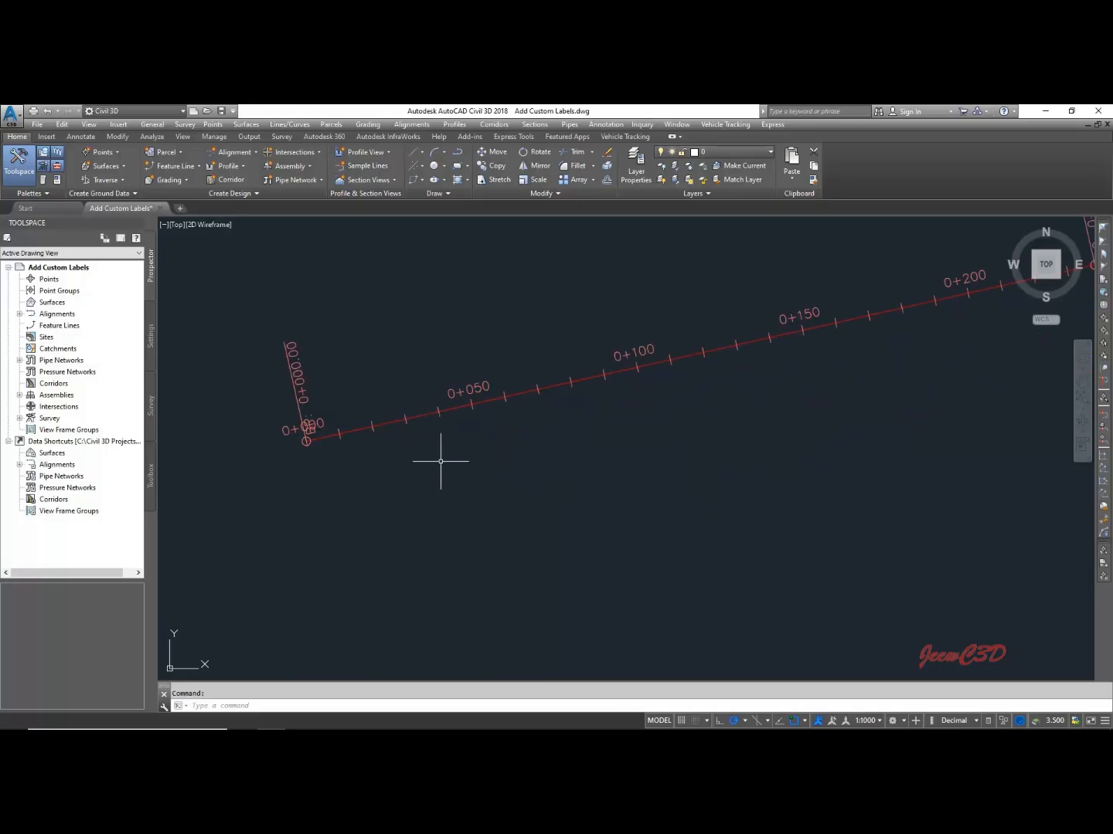
middle_click_drag(651, 323, 482, 385)
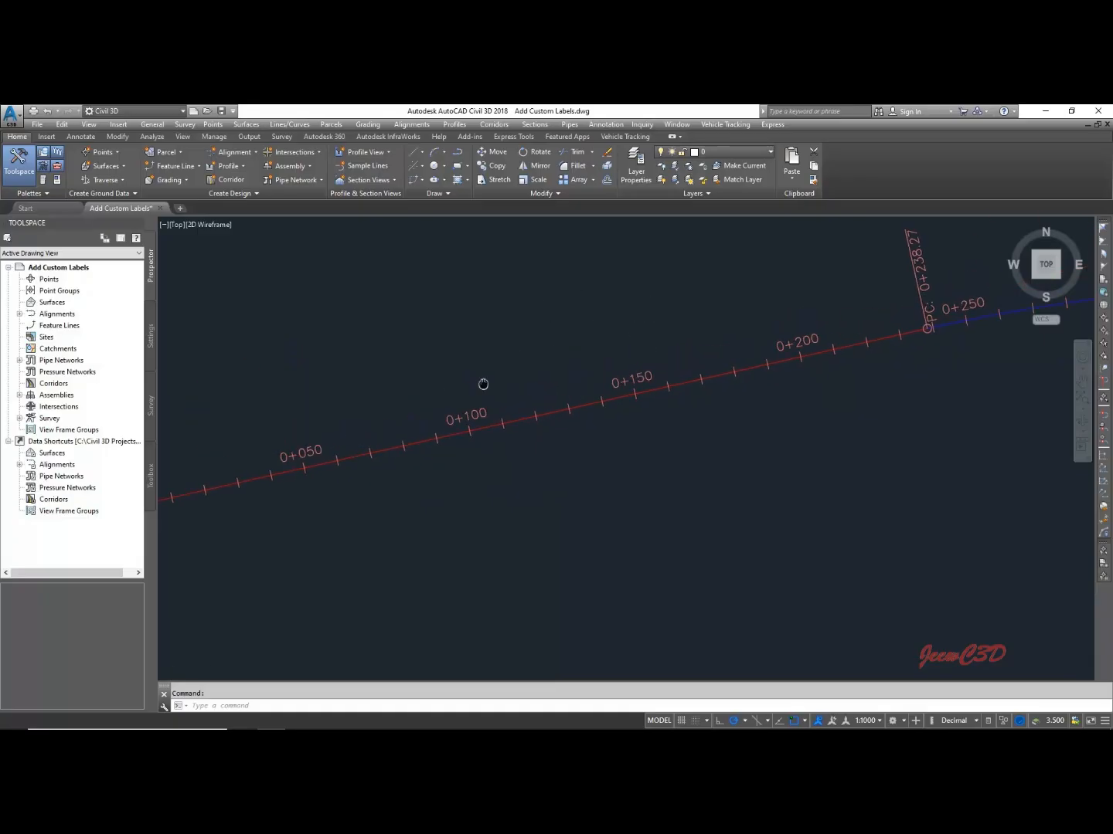
middle_click_drag(563, 492, 747, 461)
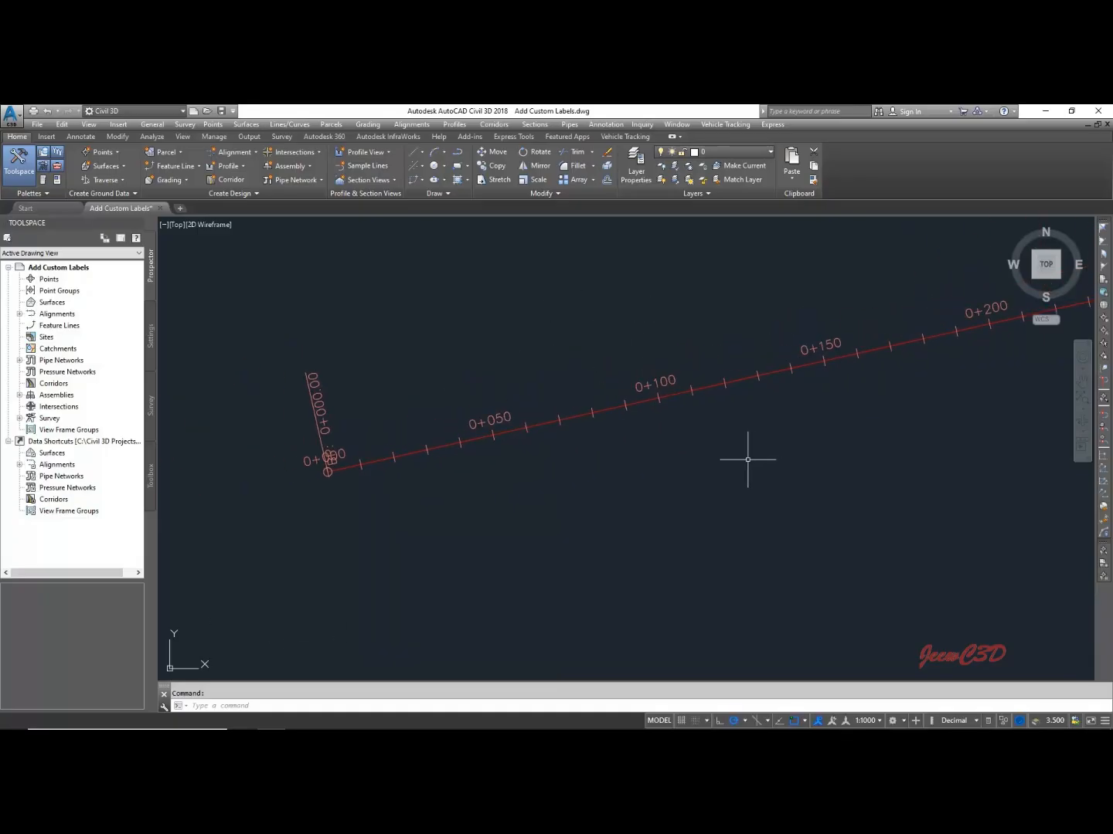
scroll(410, 494, "up", 2)
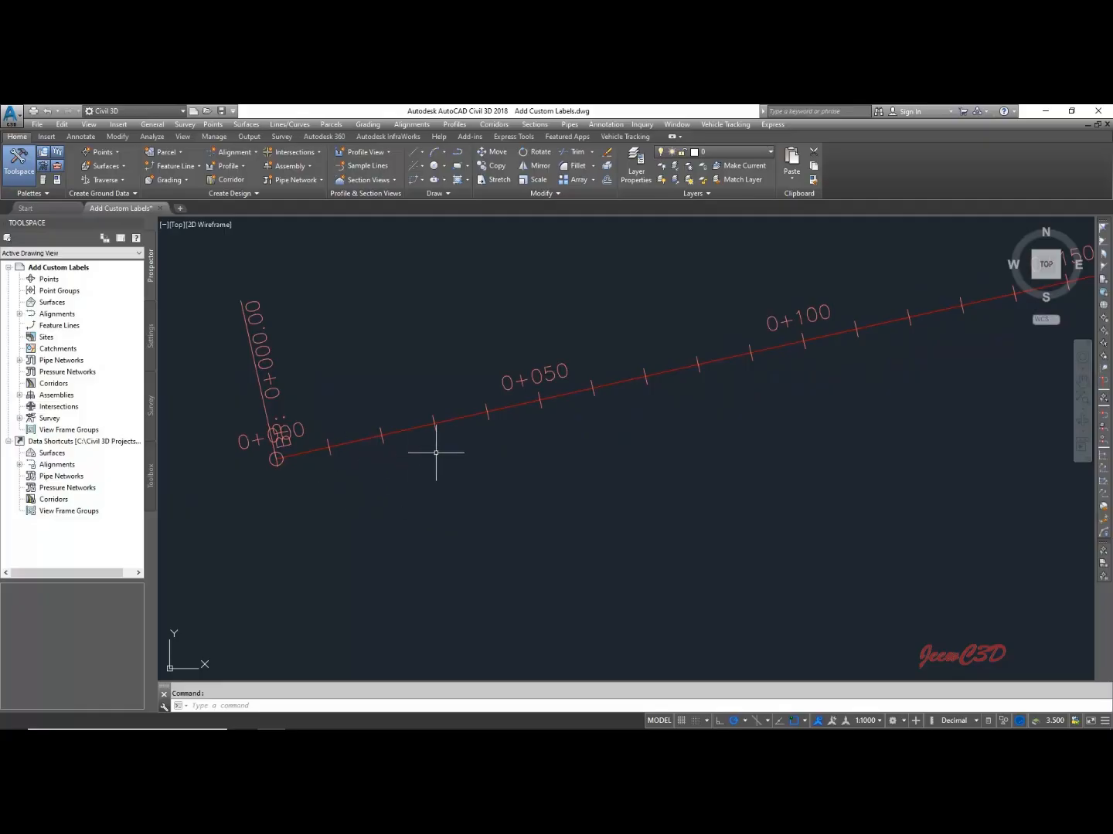
scroll(445, 470, "down", 3)
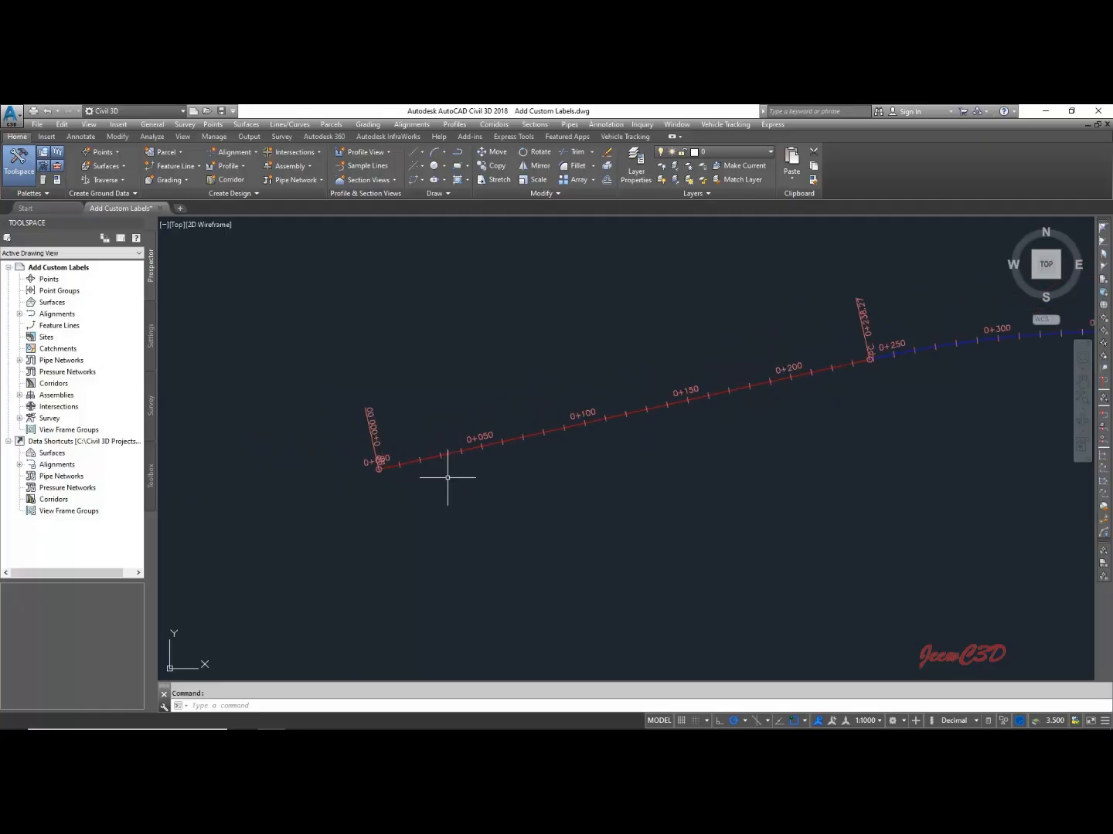
middle_click_drag(808, 455, 705, 469)
scroll(638, 417, "up", 8)
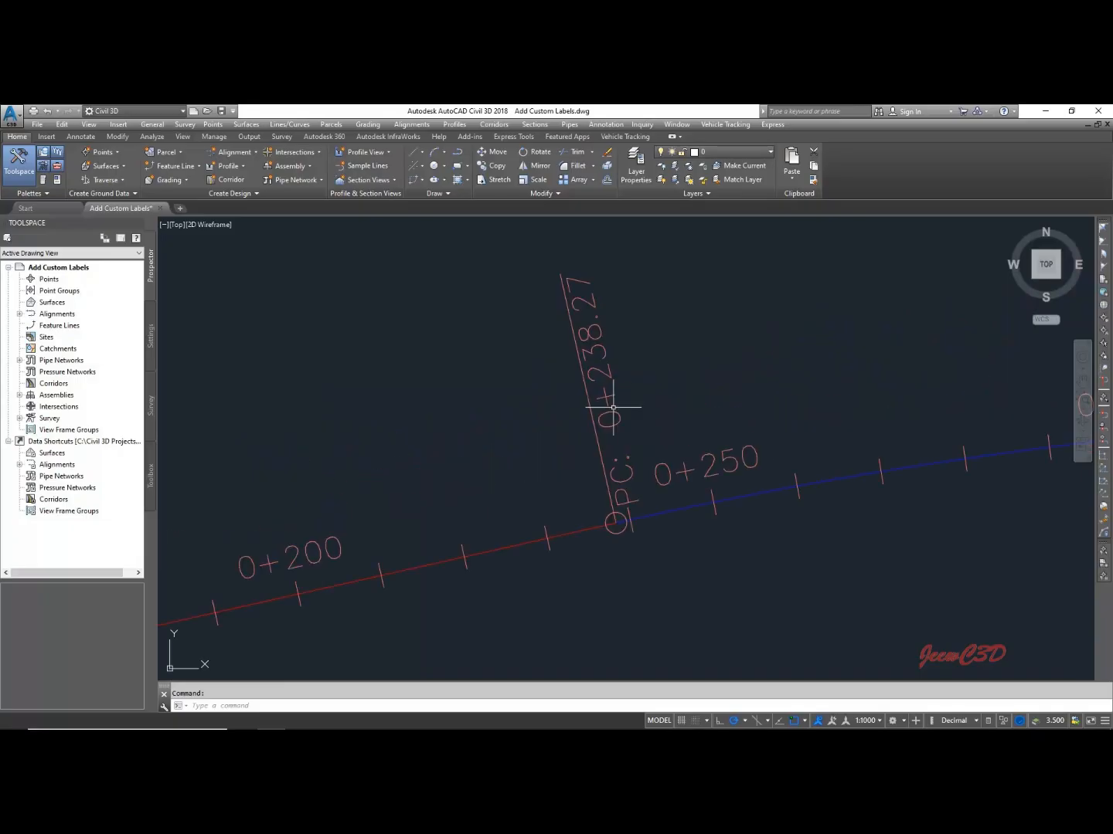
scroll(580, 425, "down", 4)
scroll(696, 490, "down", 2)
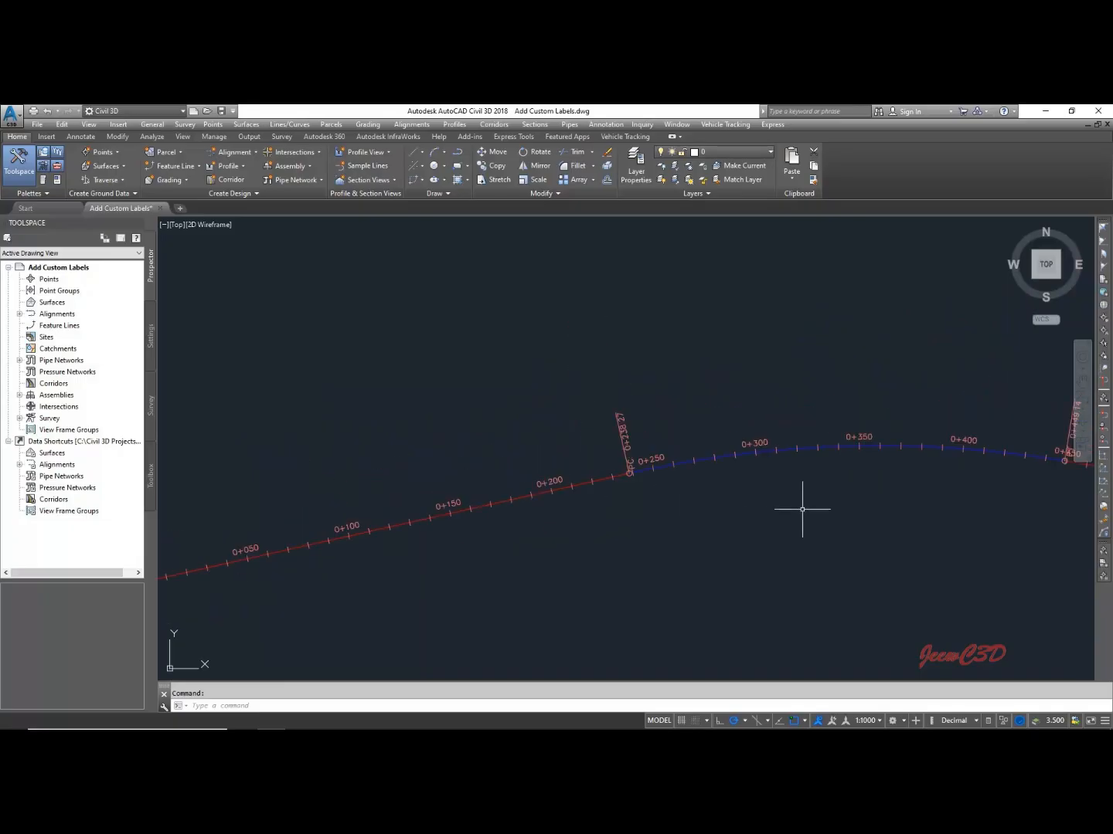
middle_click_drag(873, 504, 599, 506)
scroll(814, 435, "up", 4)
scroll(802, 442, "down", 6)
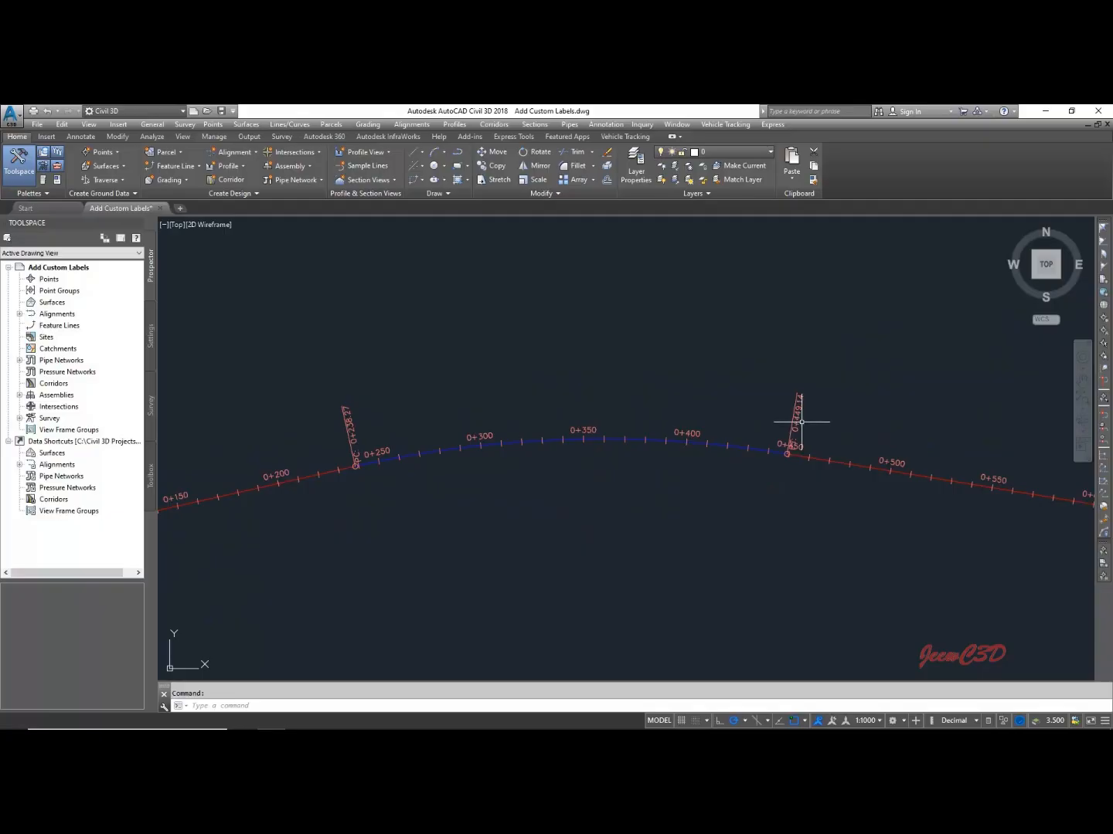
Examine the unlabelled stretch of the first tangent between stations 0+050 and 0+100
scroll(560, 437, "up", 5)
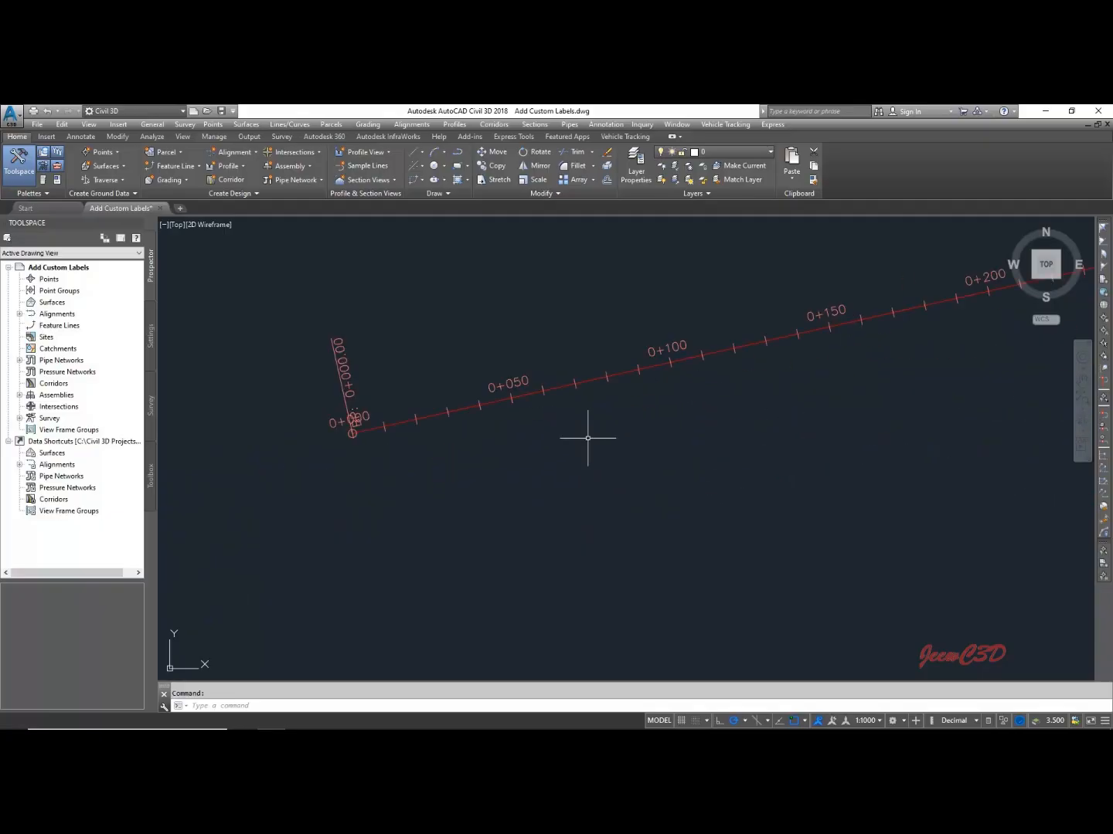
scroll(573, 415, "up", 4)
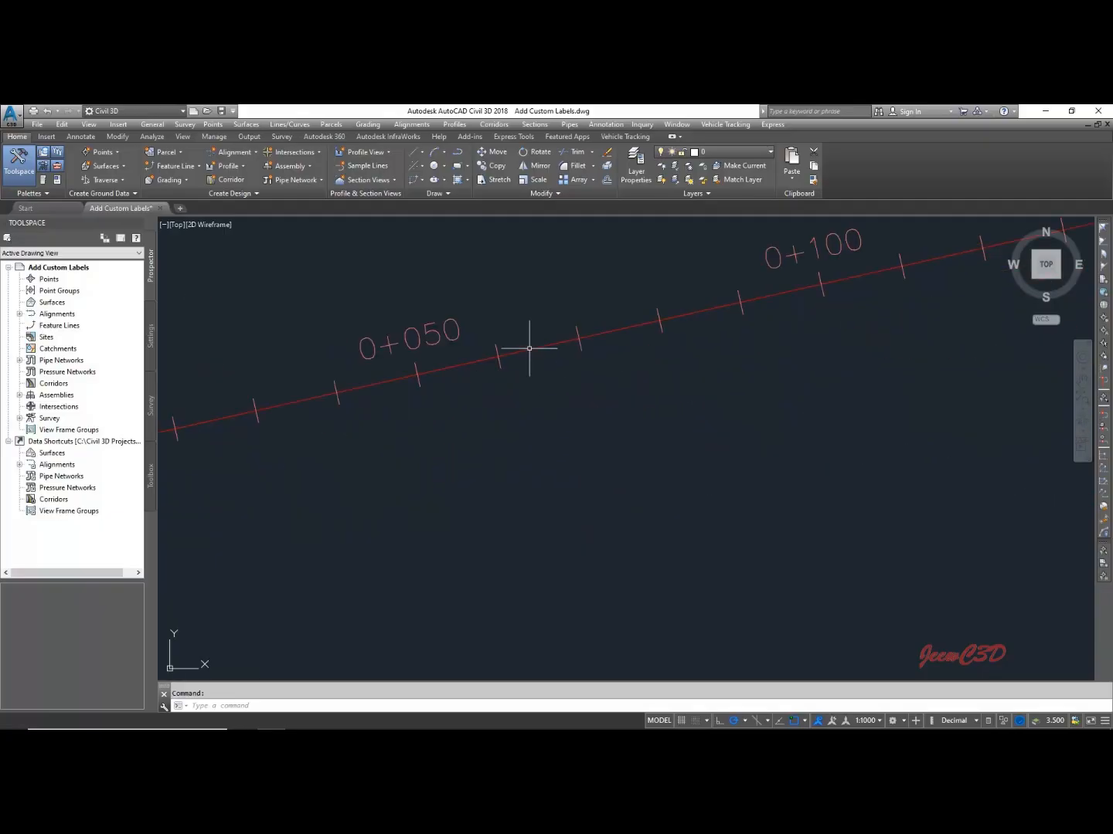
scroll(532, 345, "up", 3)
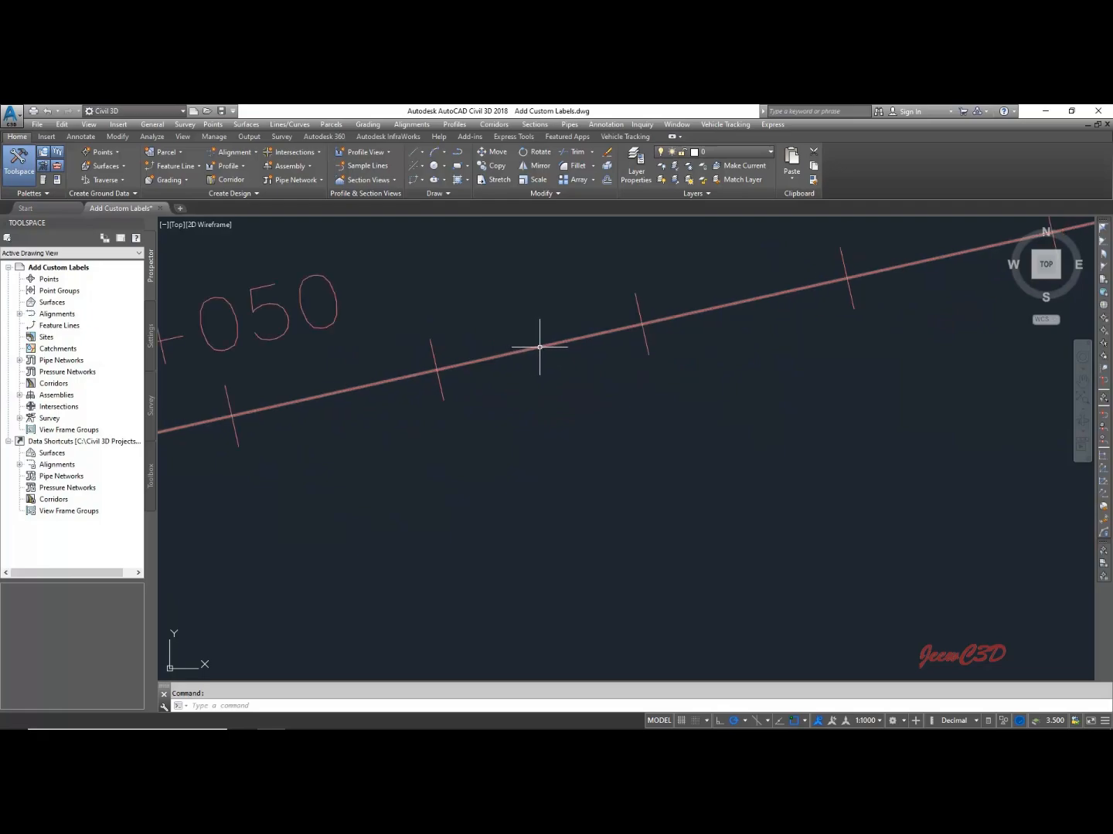
mouse_move(539, 346)
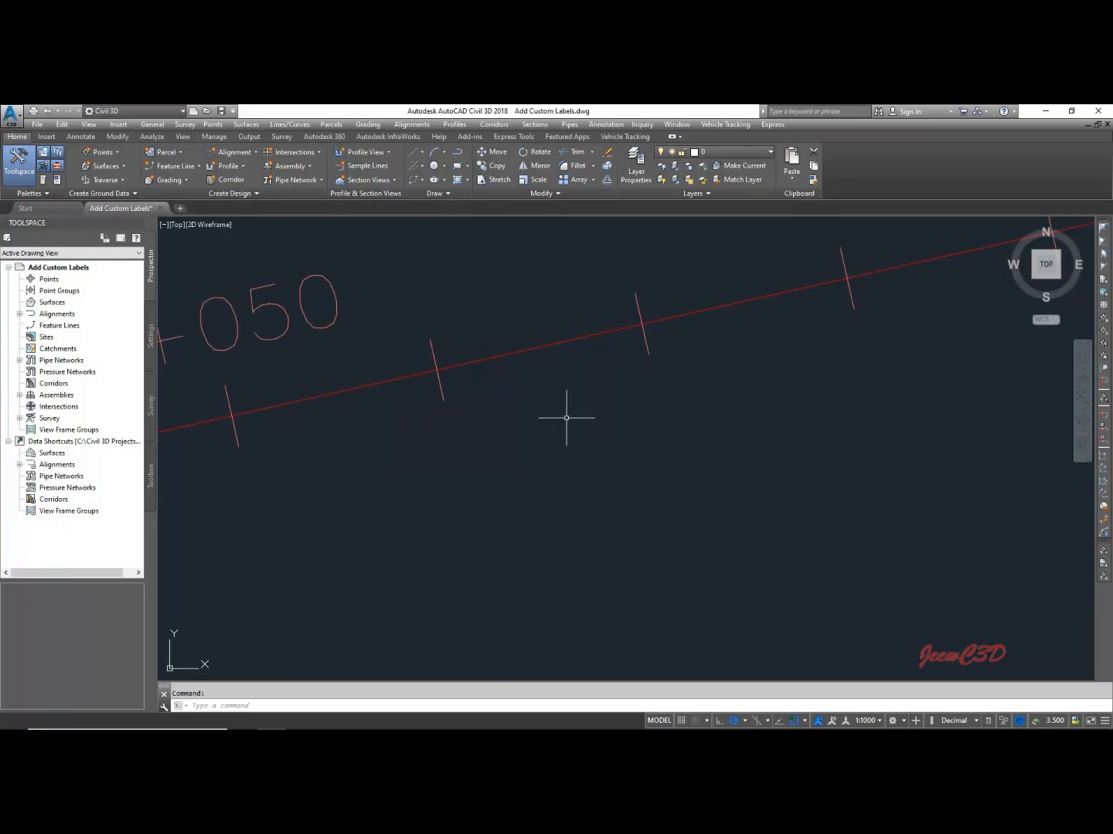
scroll(569, 417, "down", 5)
middle_click_drag(599, 462, 608, 403)
scroll(608, 400, "down", 2)
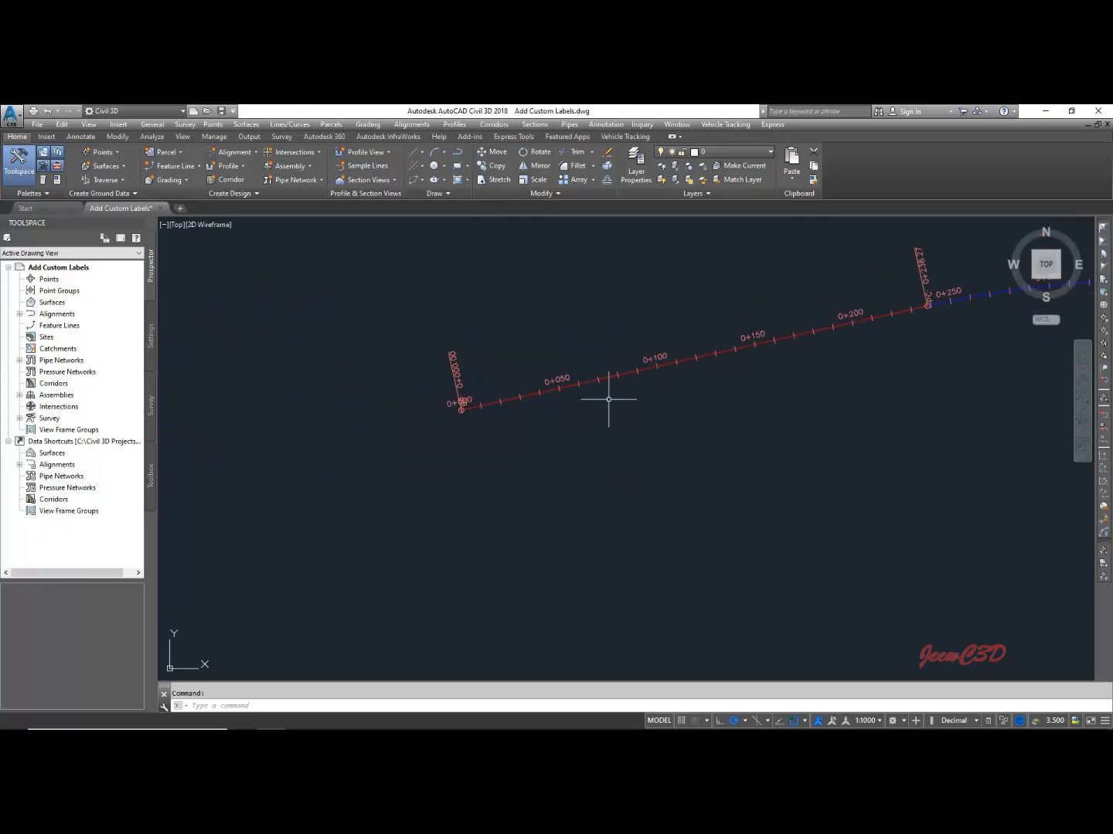
Add a Station Offset - Fixed Point label on the first tangent at about station 0+065, in Station Offset and Coordinates style with a Basic Square marker
scroll(610, 399, "up", 4)
left_click(601, 350)
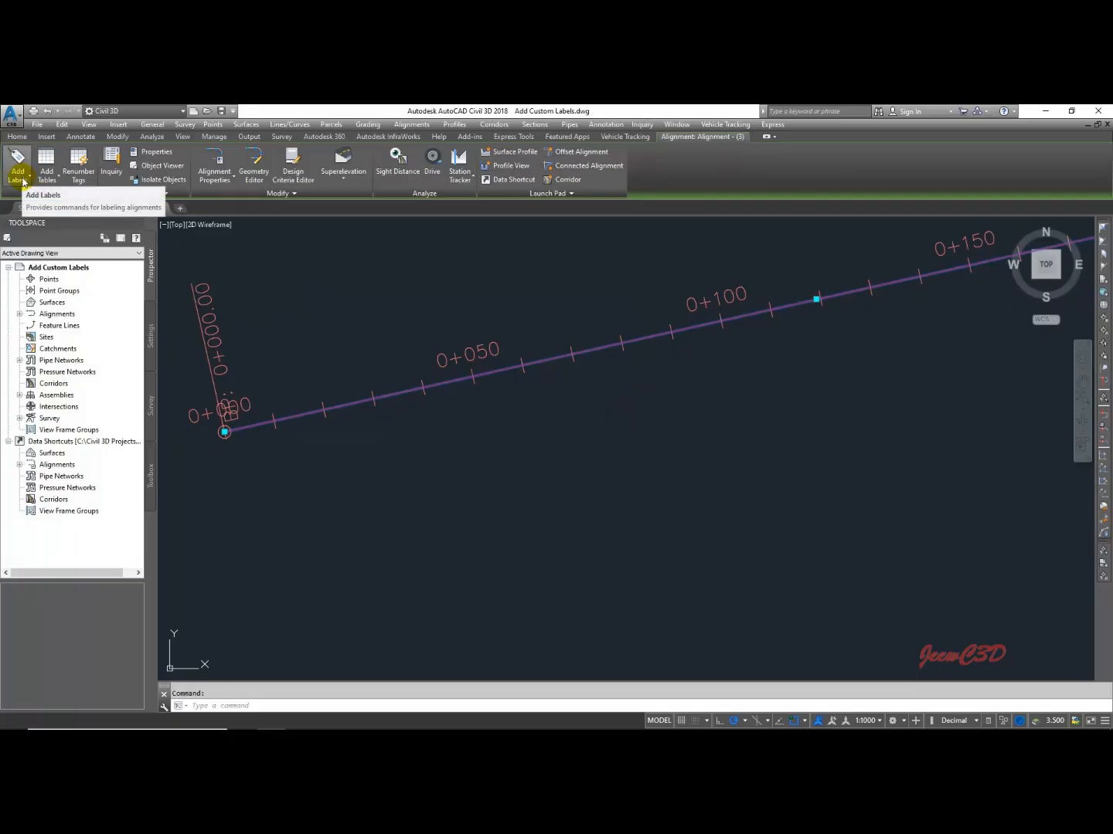
left_click(19, 172)
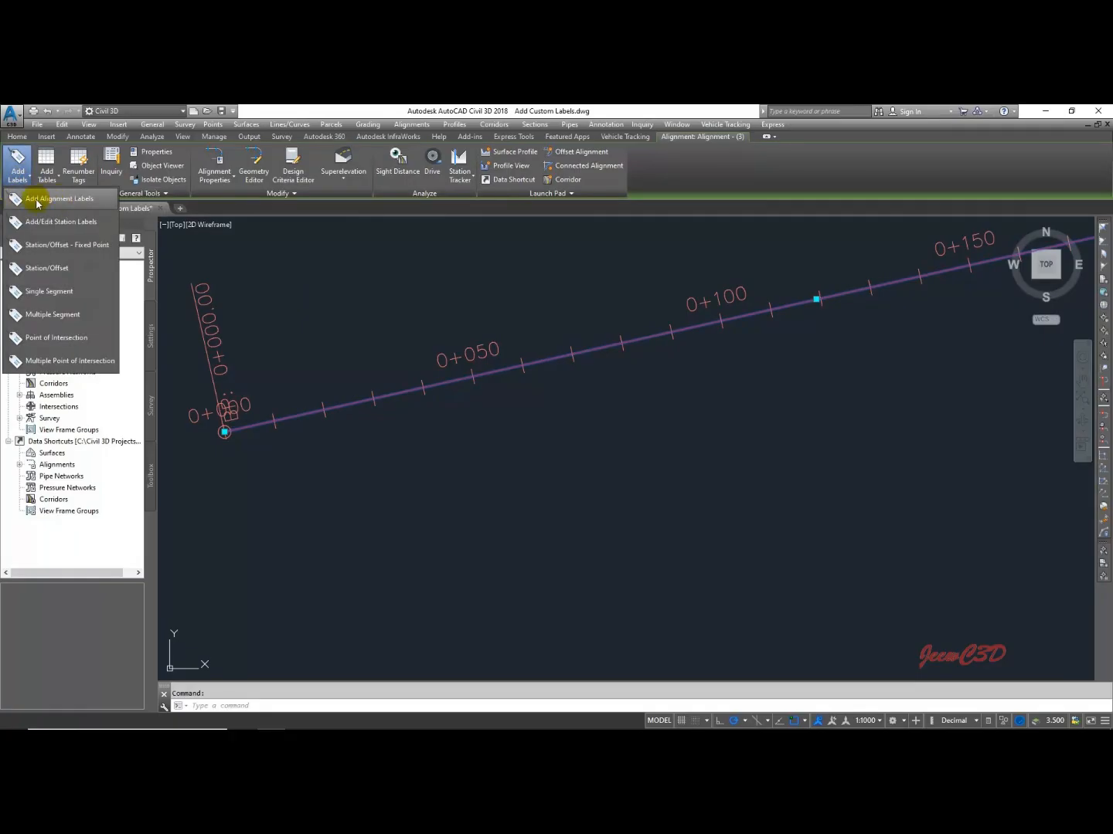
left_click(51, 199)
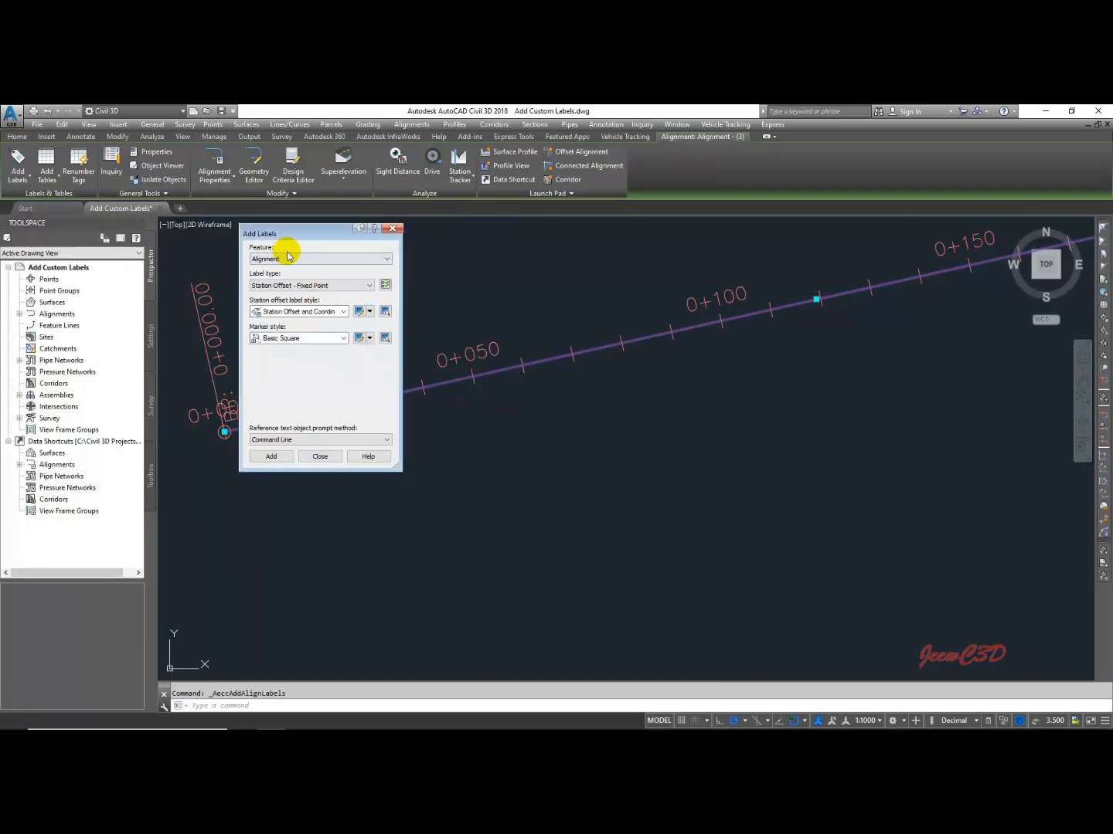
left_click_drag(286, 231, 212, 199)
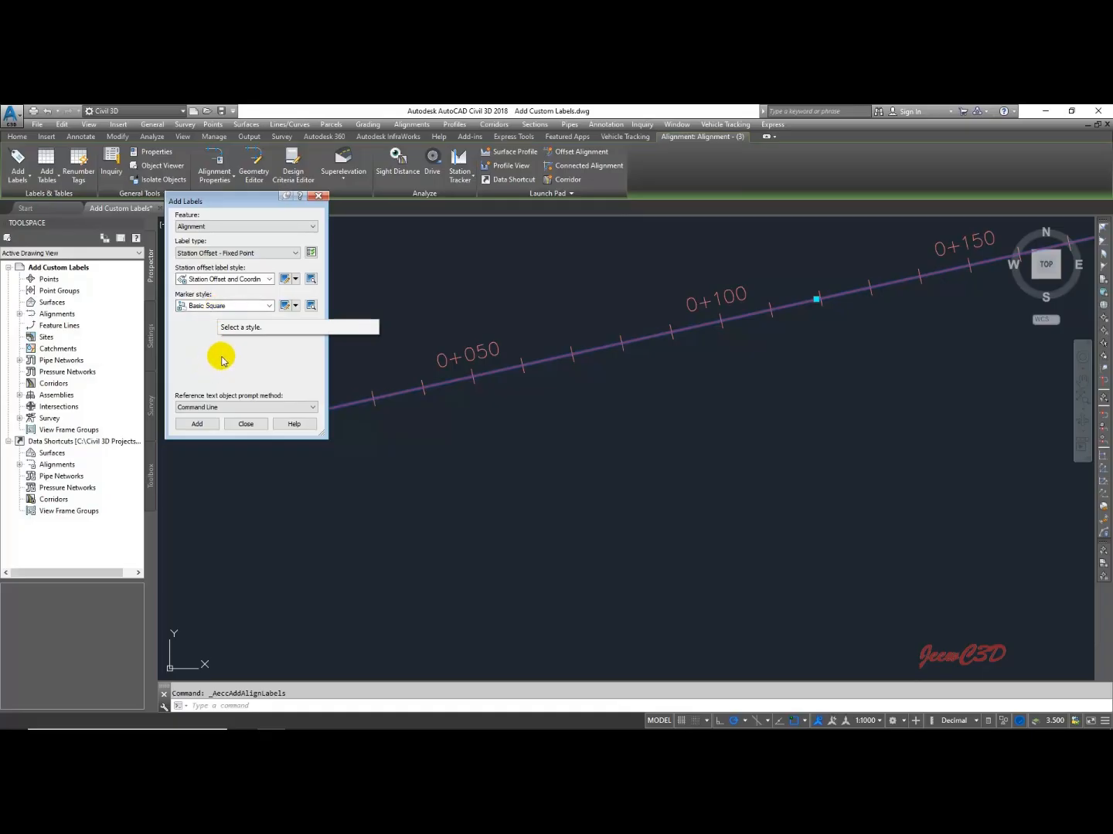
left_click(197, 425)
scroll(549, 379, "up", 4)
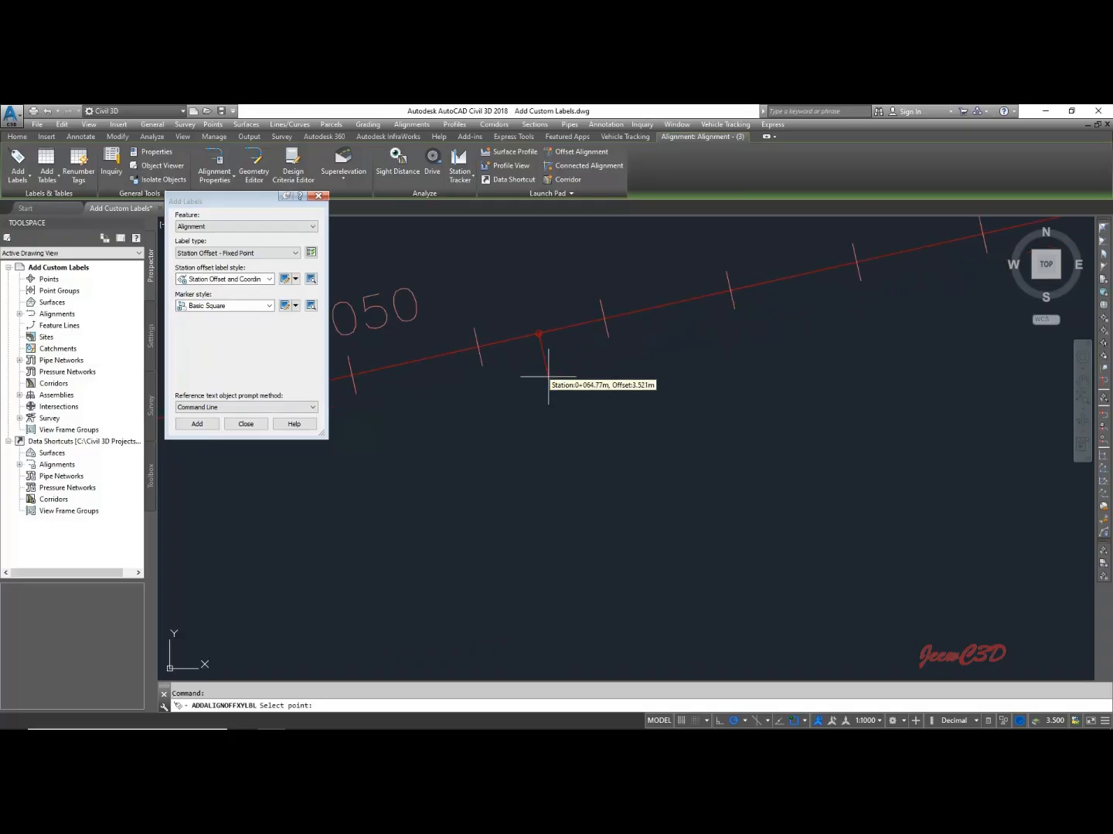
left_click(541, 332)
scroll(553, 371, "down", 5)
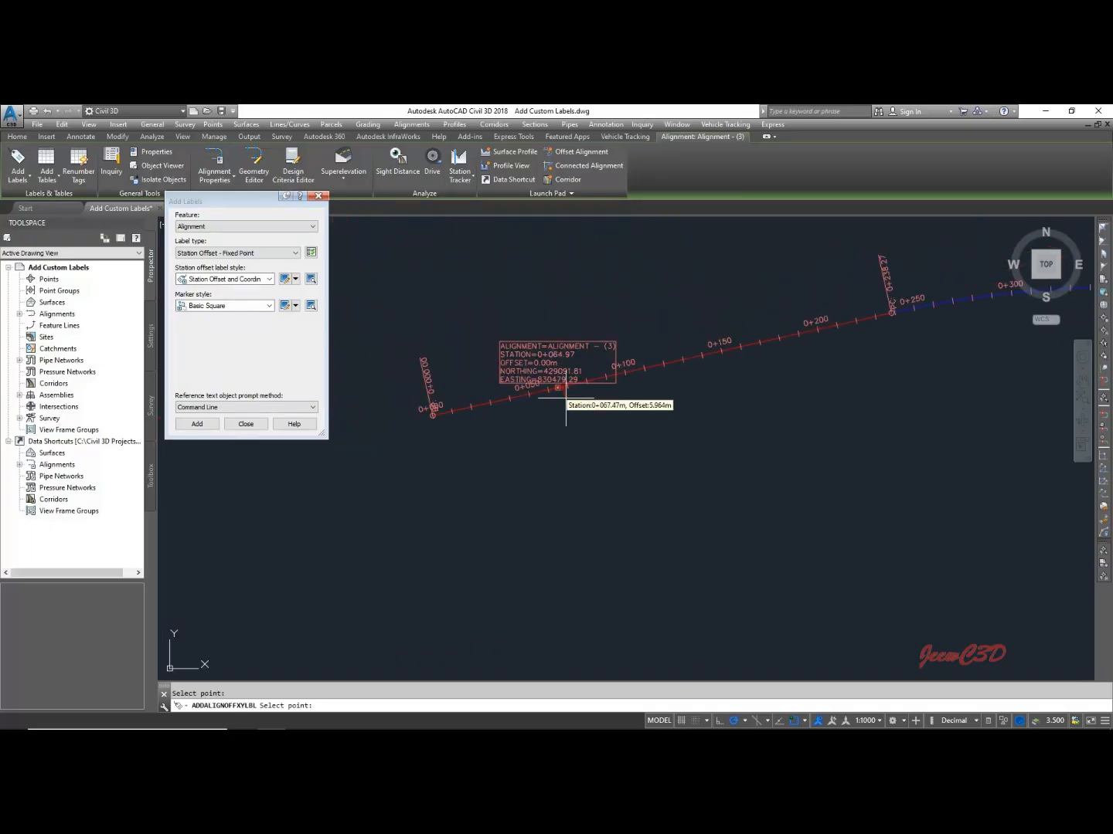
scroll(574, 417, "up", 4)
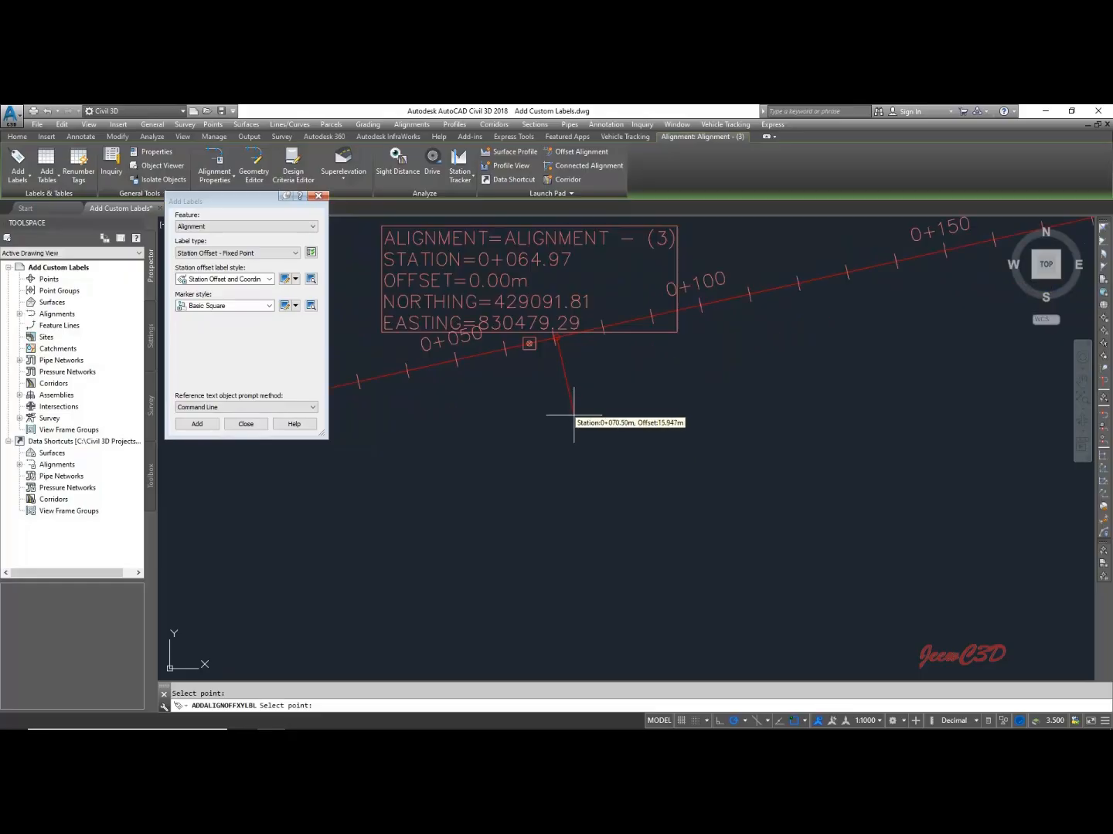
key("Escape")
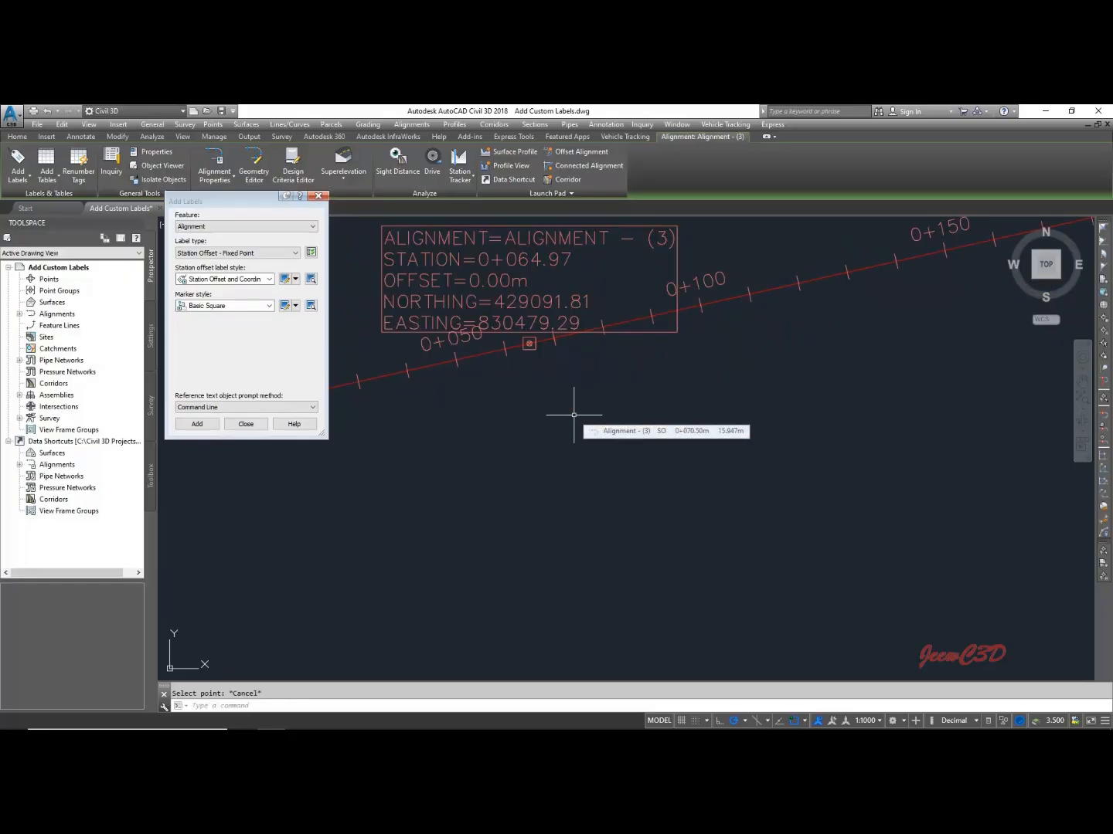
Move the fixed-point label at station 0+064.97 clear of the alignment, below and to the east of its marker on a leader
scroll(574, 415, "down", 3)
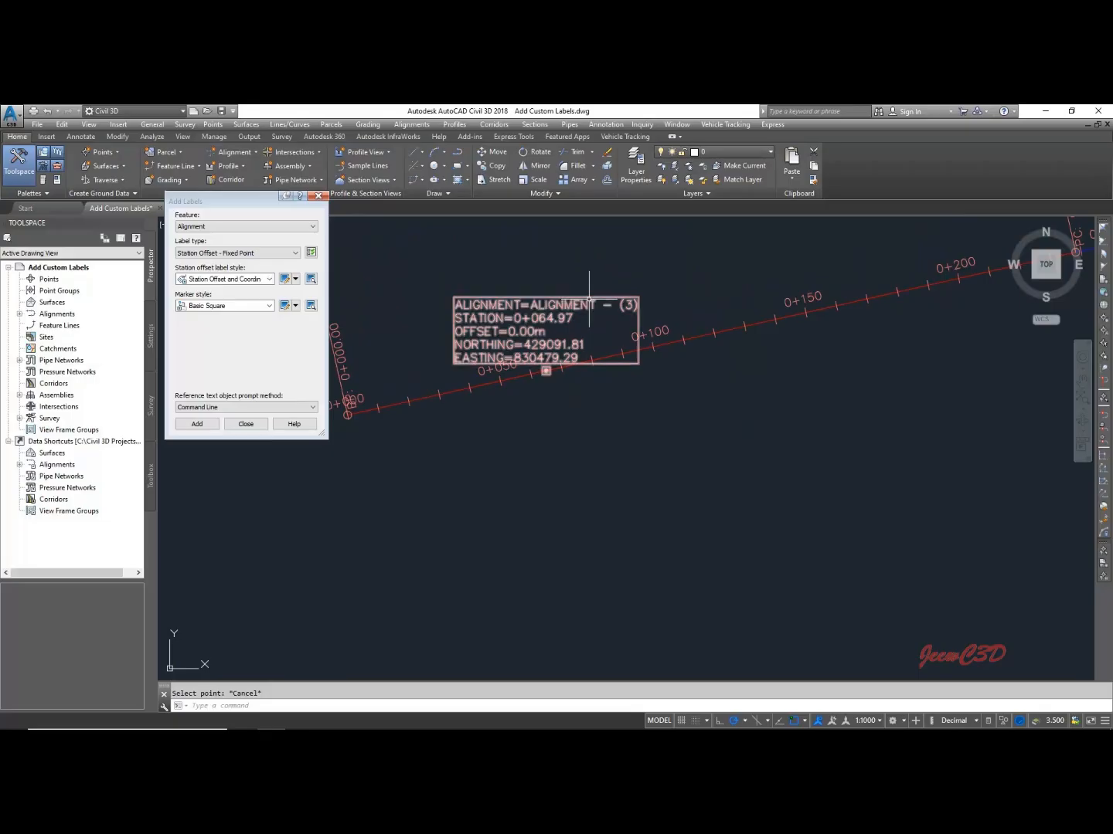
left_click(572, 318)
scroll(552, 349, "up", 2)
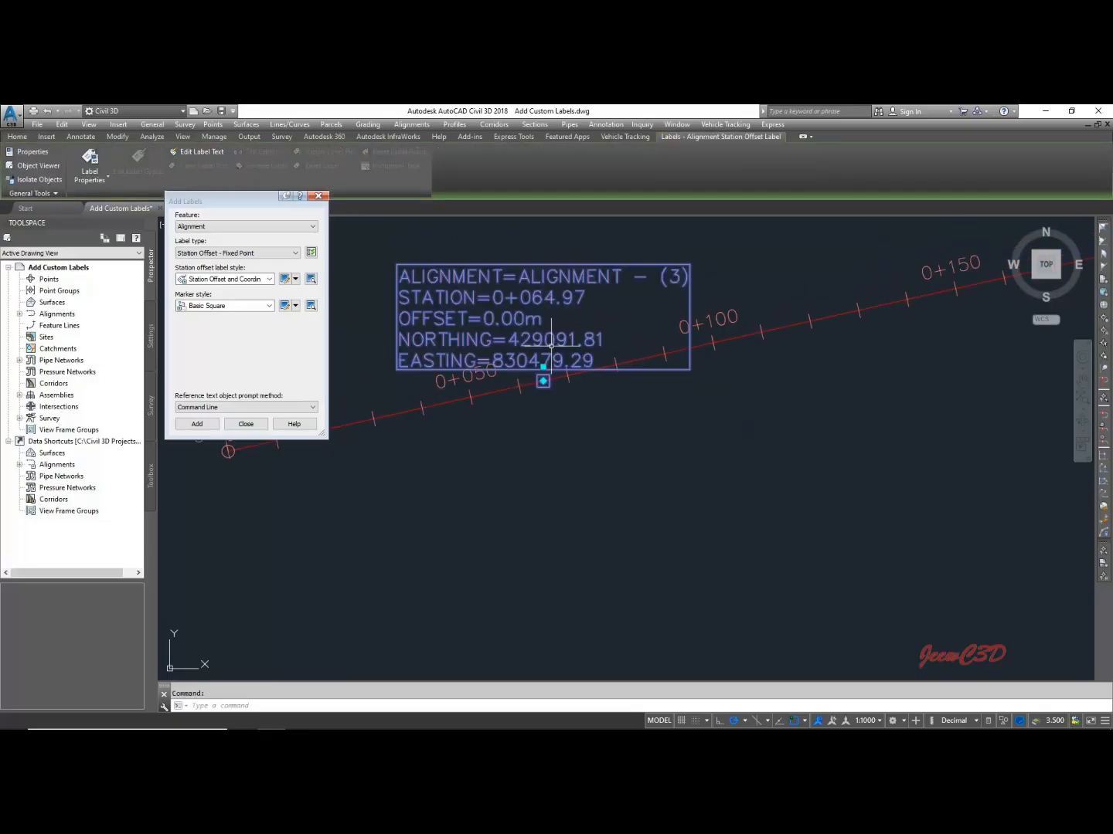
scroll(541, 360, "up", 2)
mouse_move(537, 379)
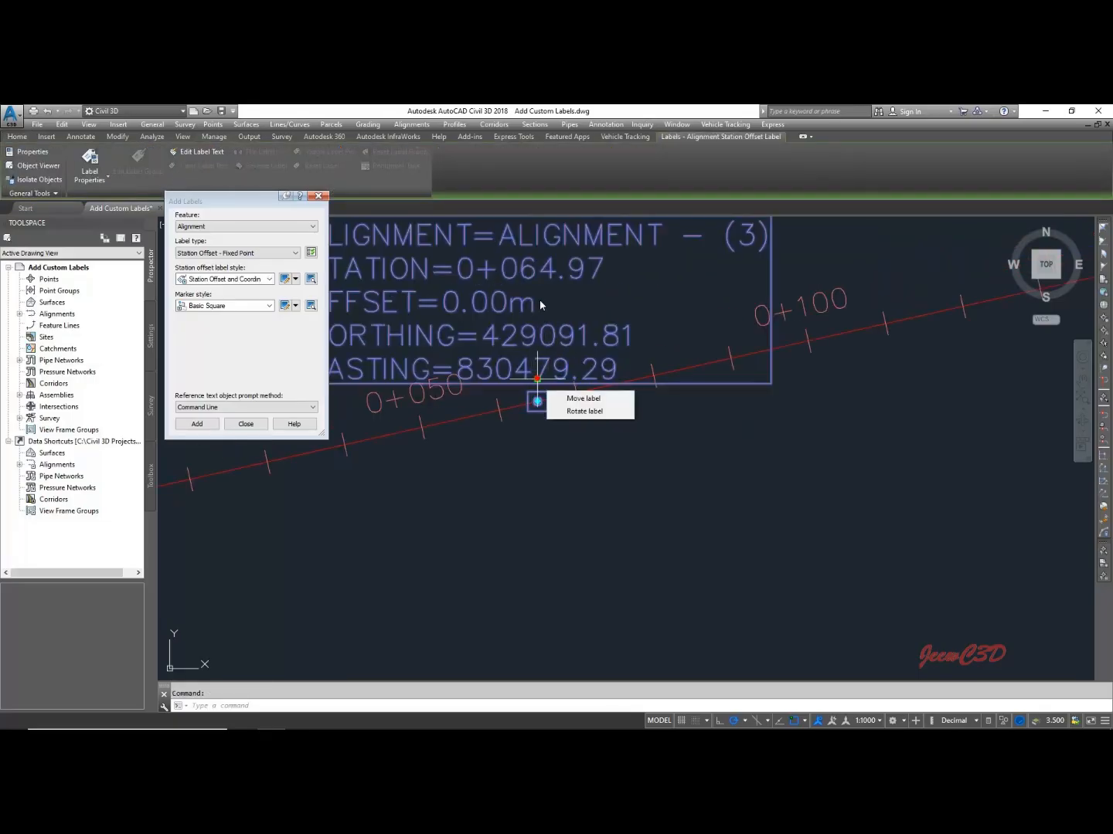
left_click(536, 401)
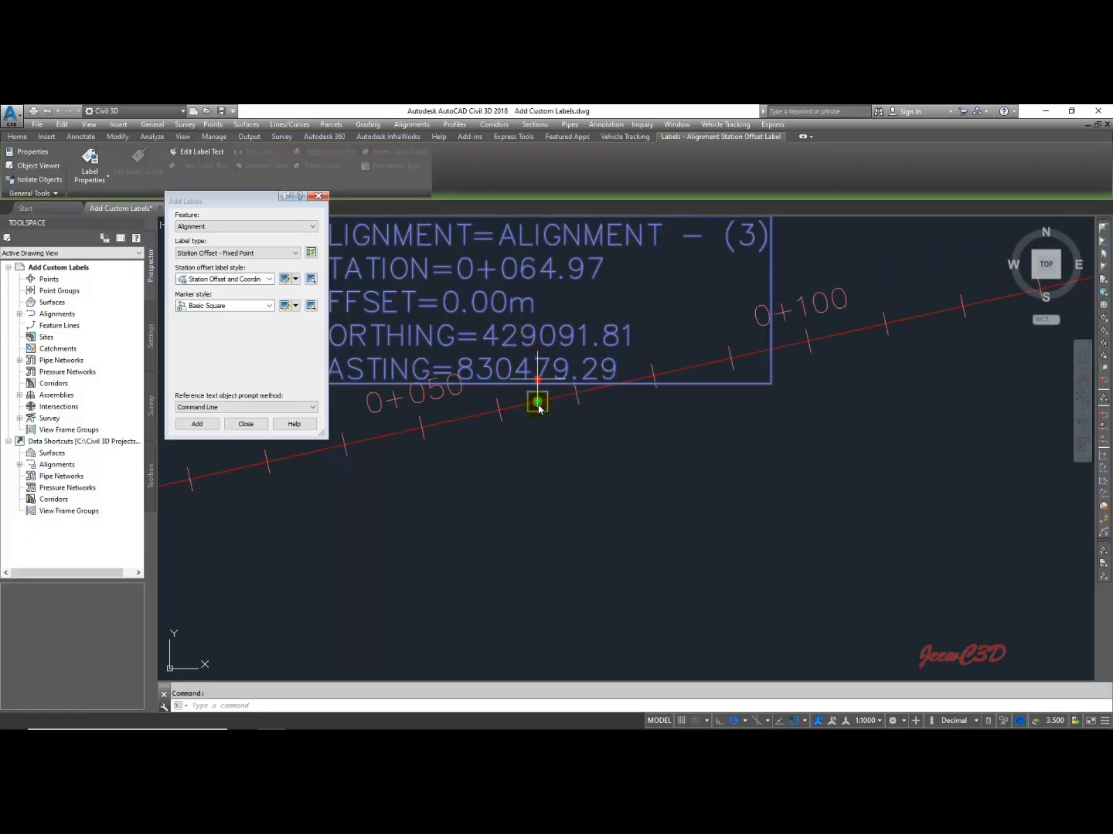
scroll(611, 468, "down", 4)
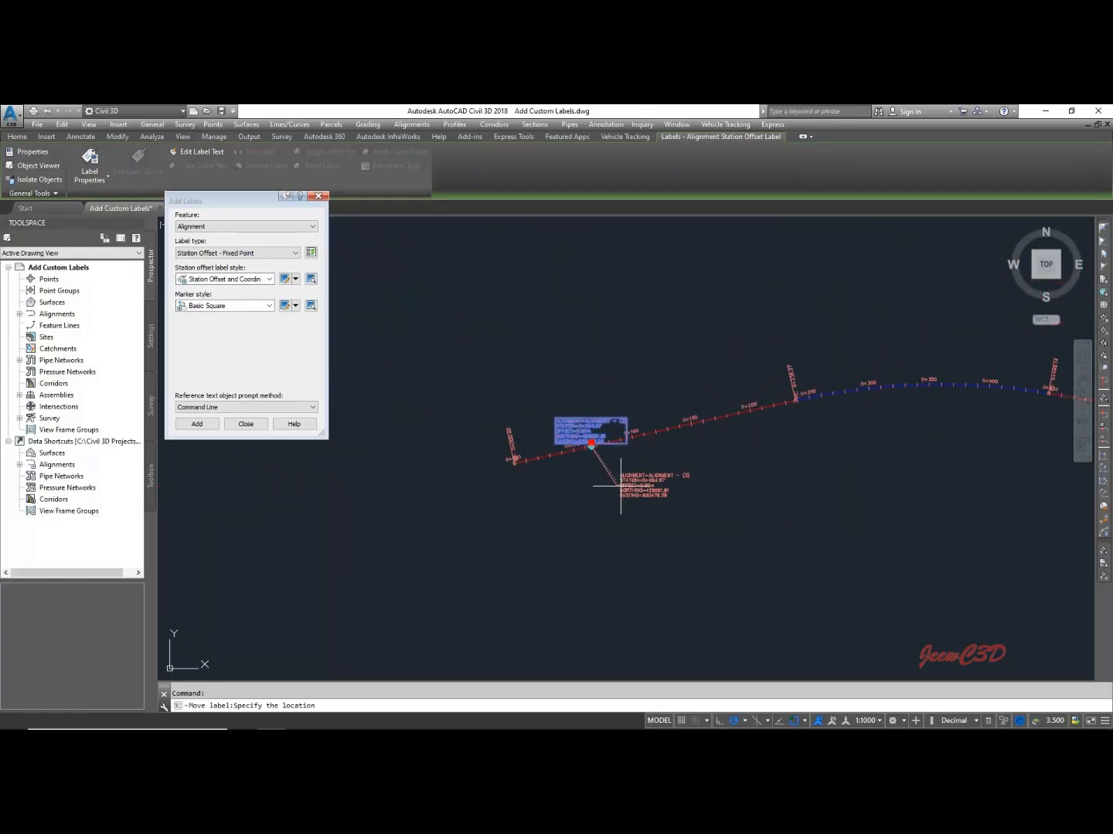
scroll(615, 463, "up", 3)
left_click(618, 462)
key("Escape")
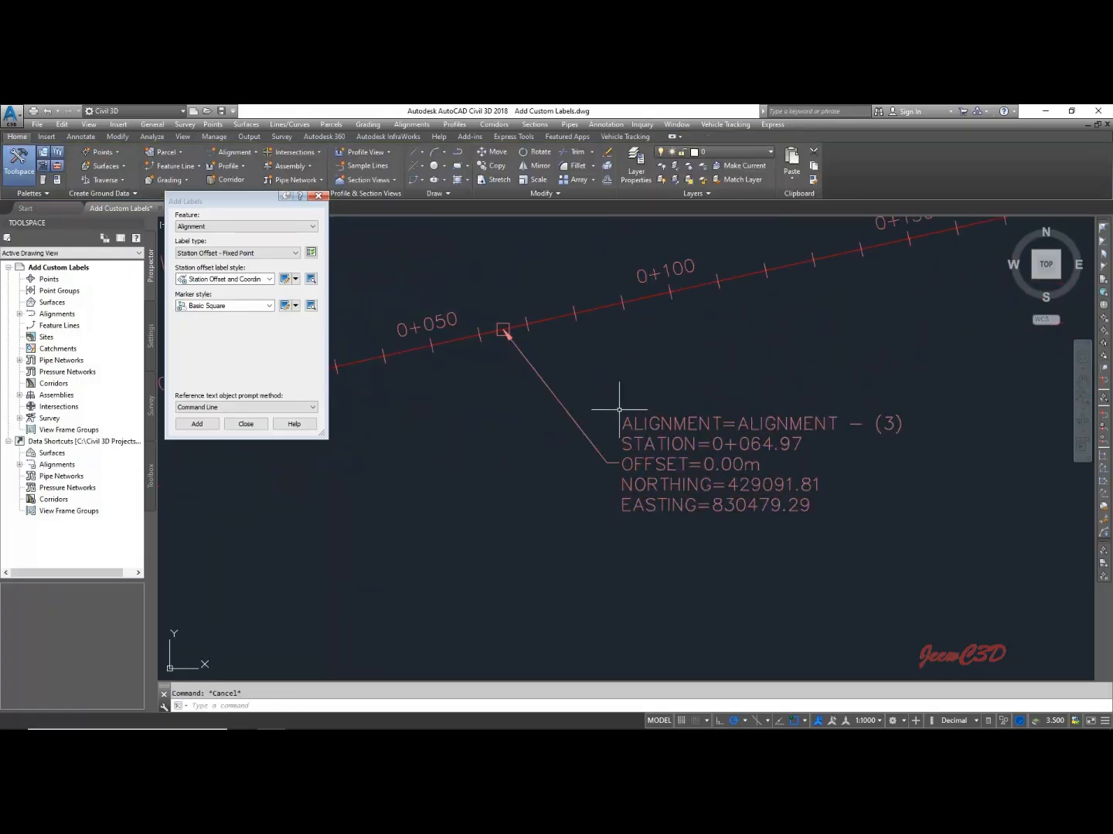
middle_click_drag(618, 398, 618, 364)
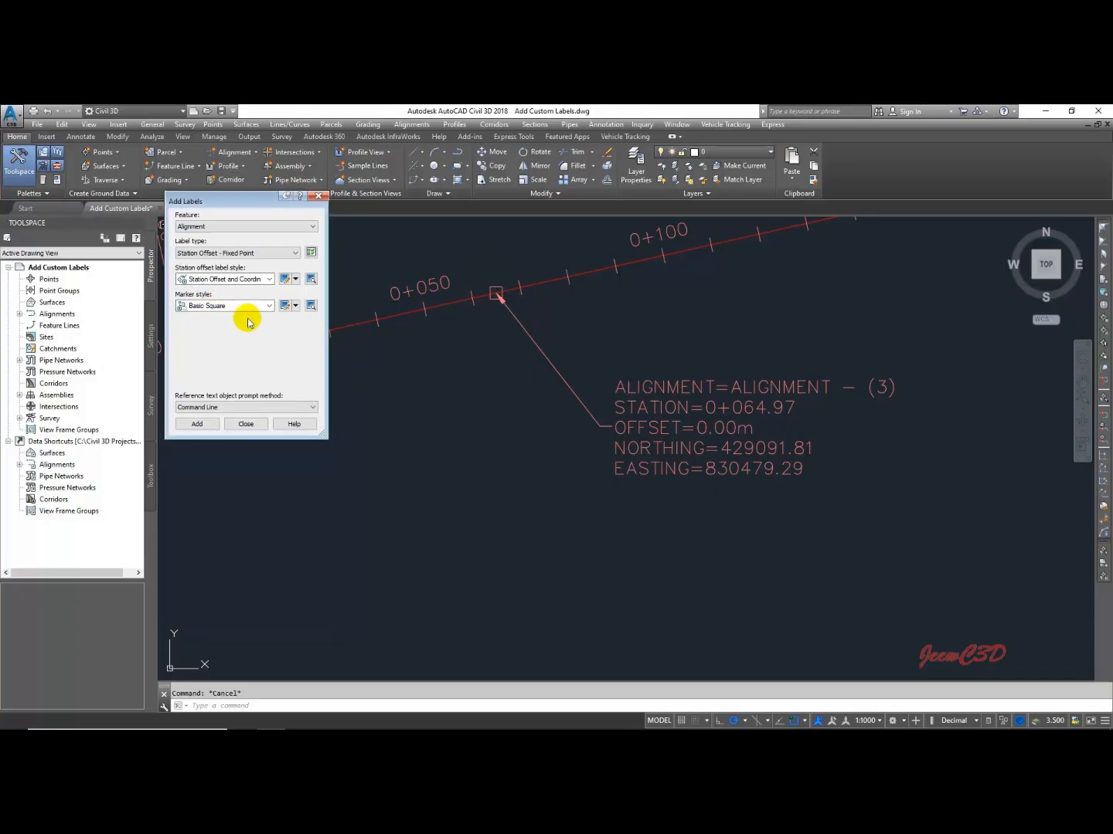
left_click(220, 306)
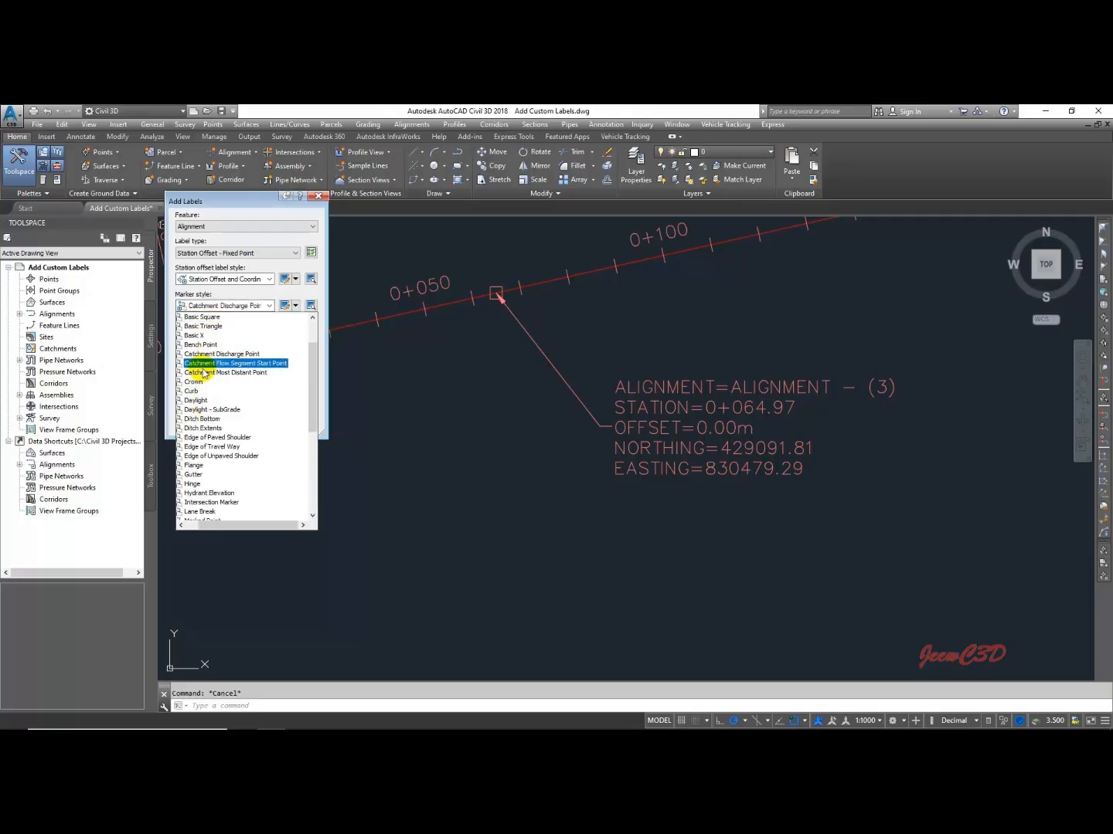
left_click(220, 304)
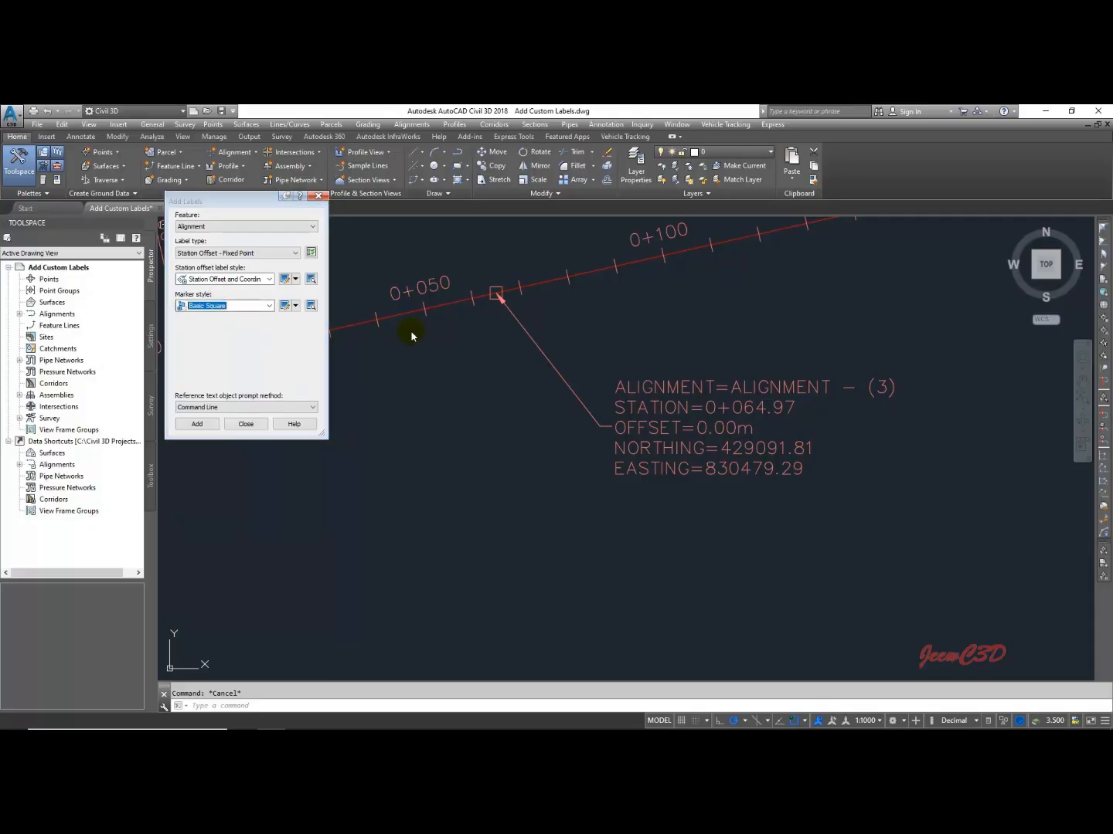
scroll(608, 368, "down", 3)
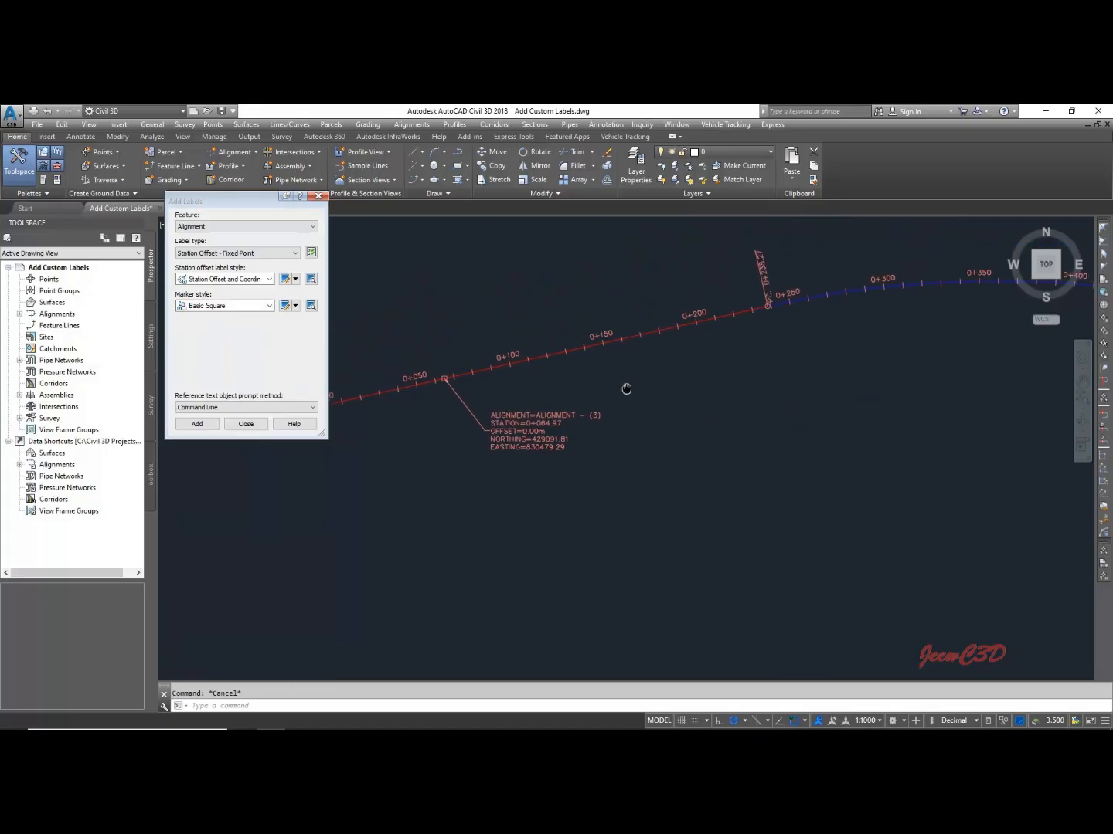
scroll(482, 428, "up", 3)
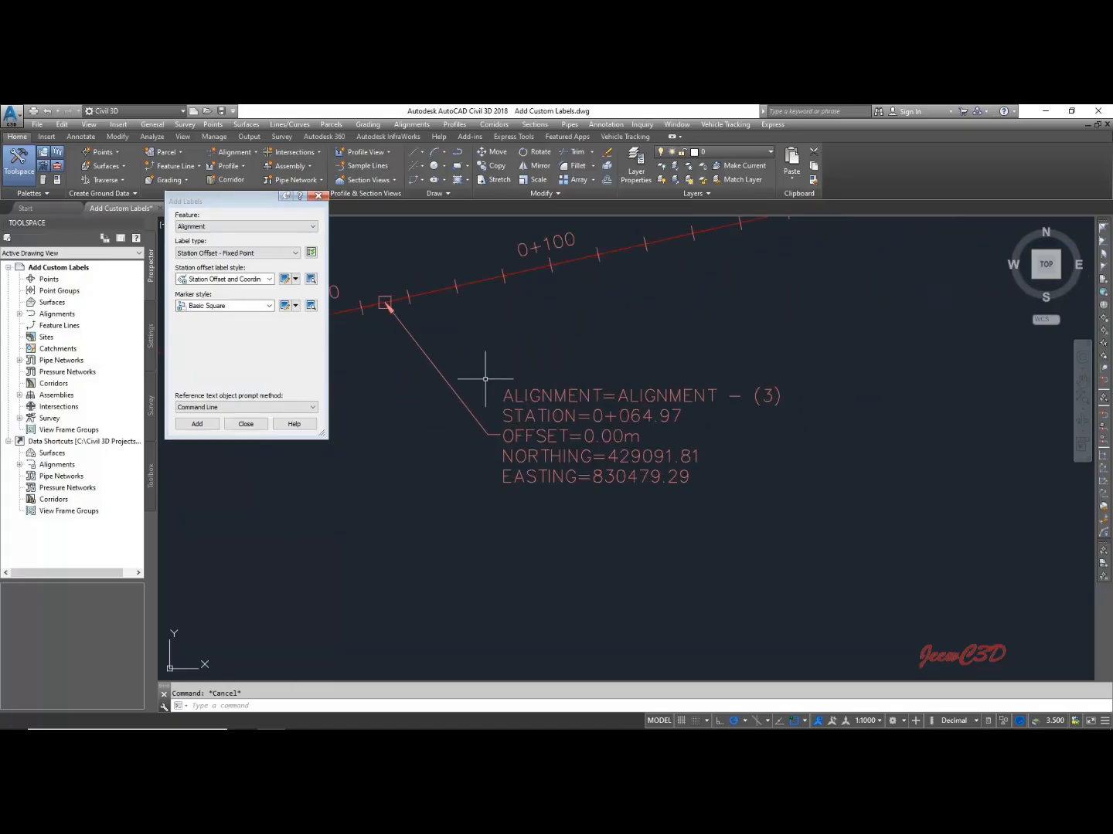
Add another Station Offset - Fixed Point label beside the first tangent, at about station 0+174 and 14.24 m right of the alignment
left_click(201, 426)
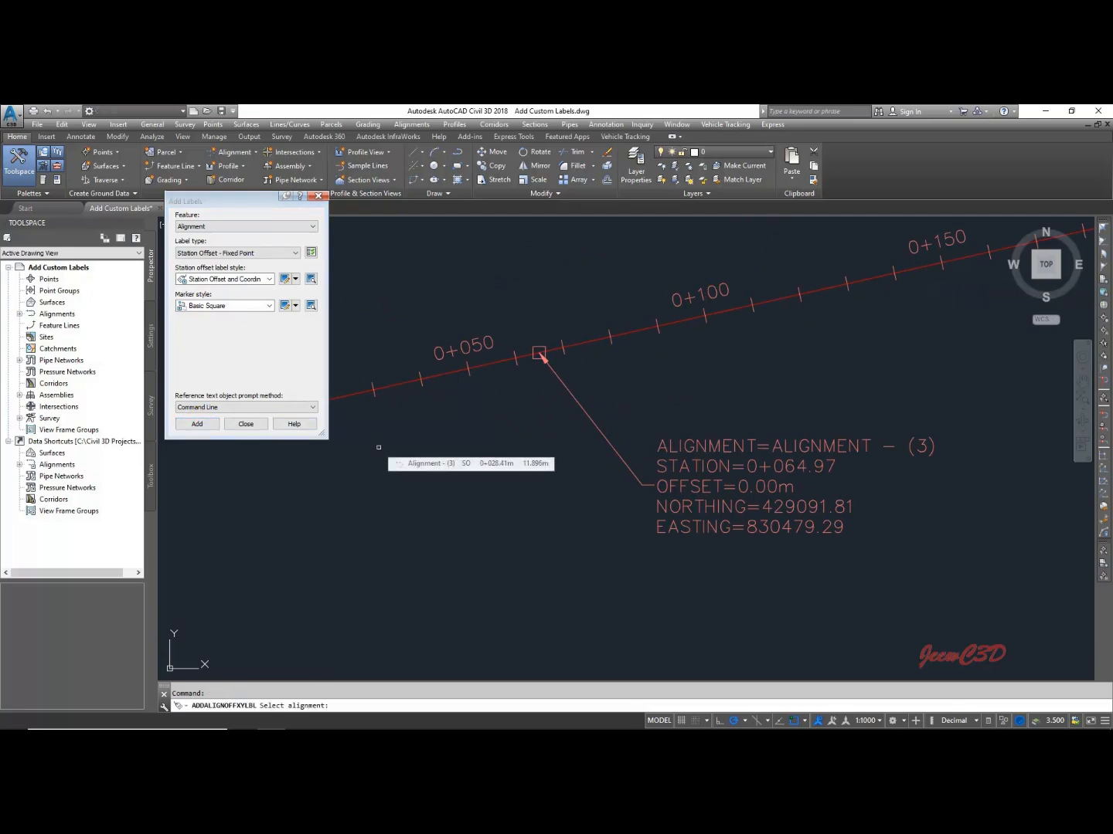
left_click(186, 229)
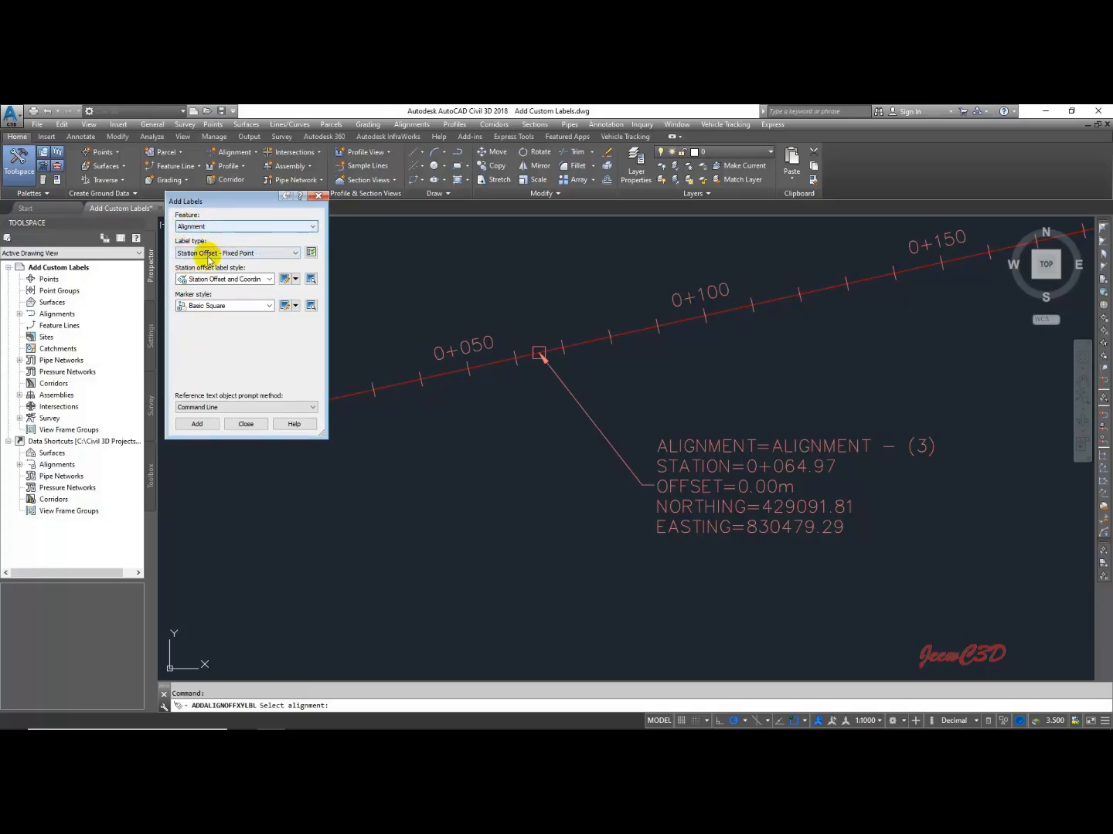
left_click(193, 425)
scroll(430, 551, "down", 4)
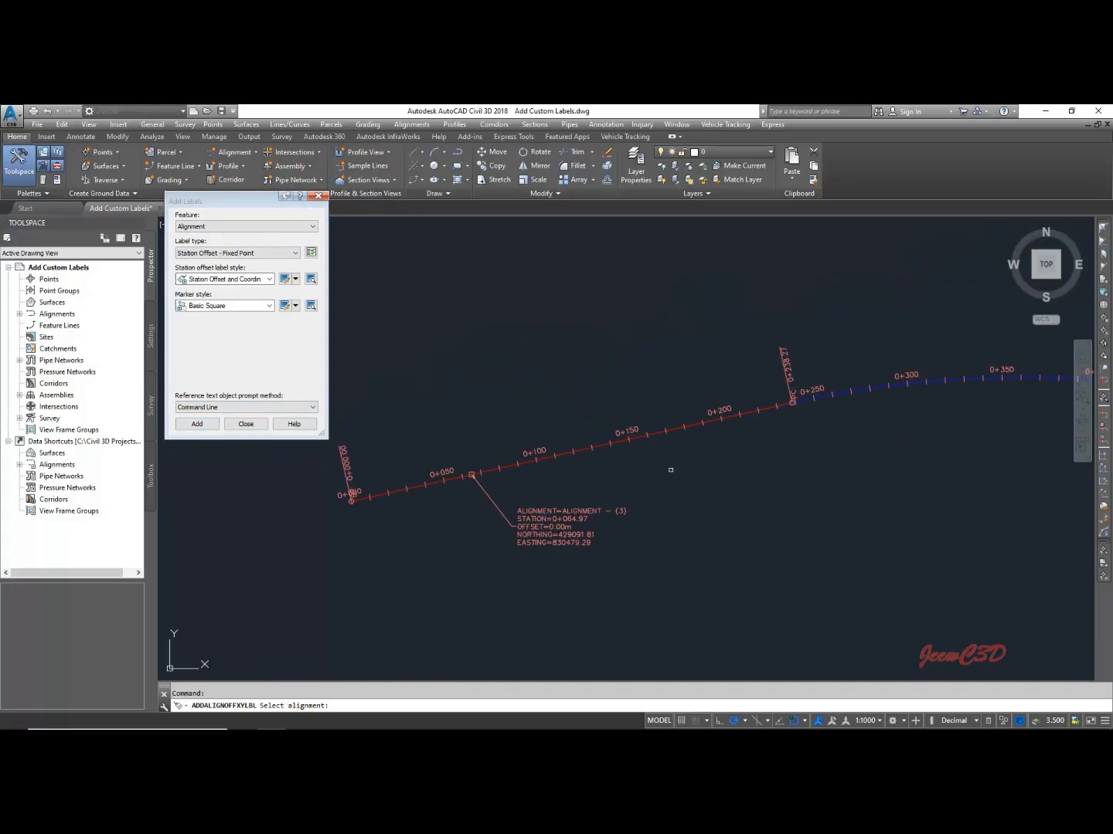
scroll(635, 448, "up", 4)
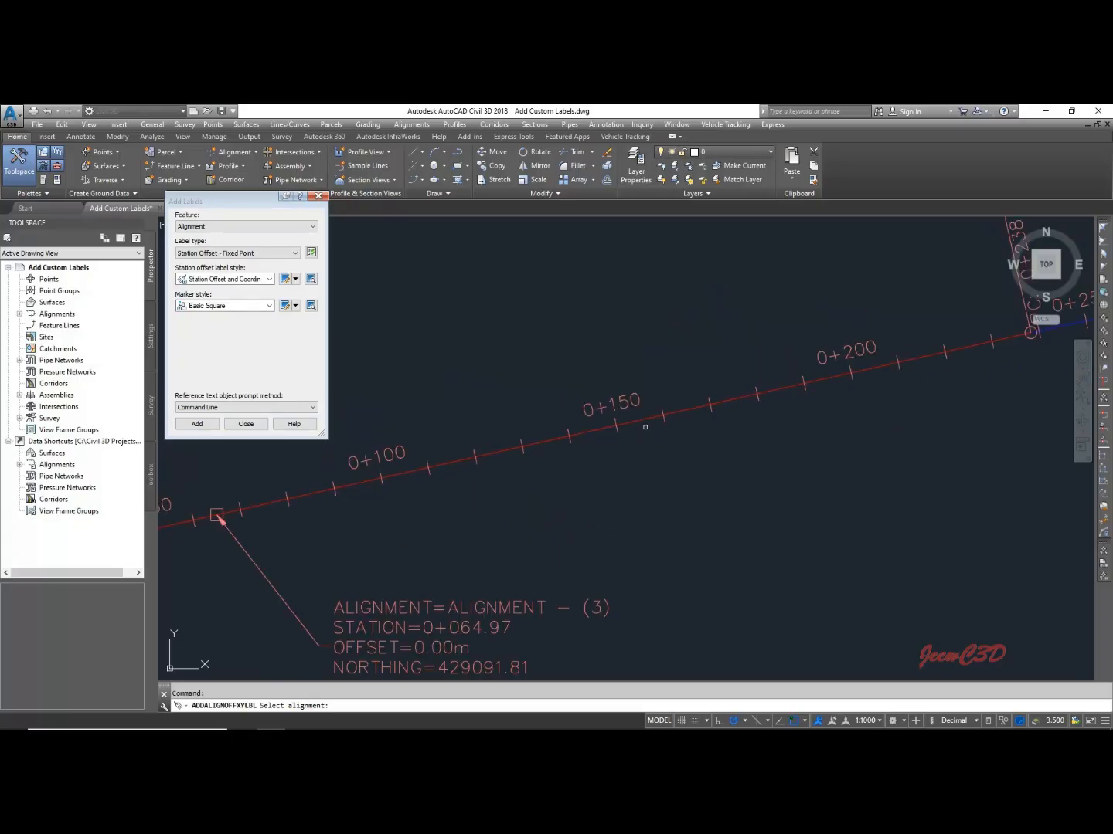
left_click(644, 418)
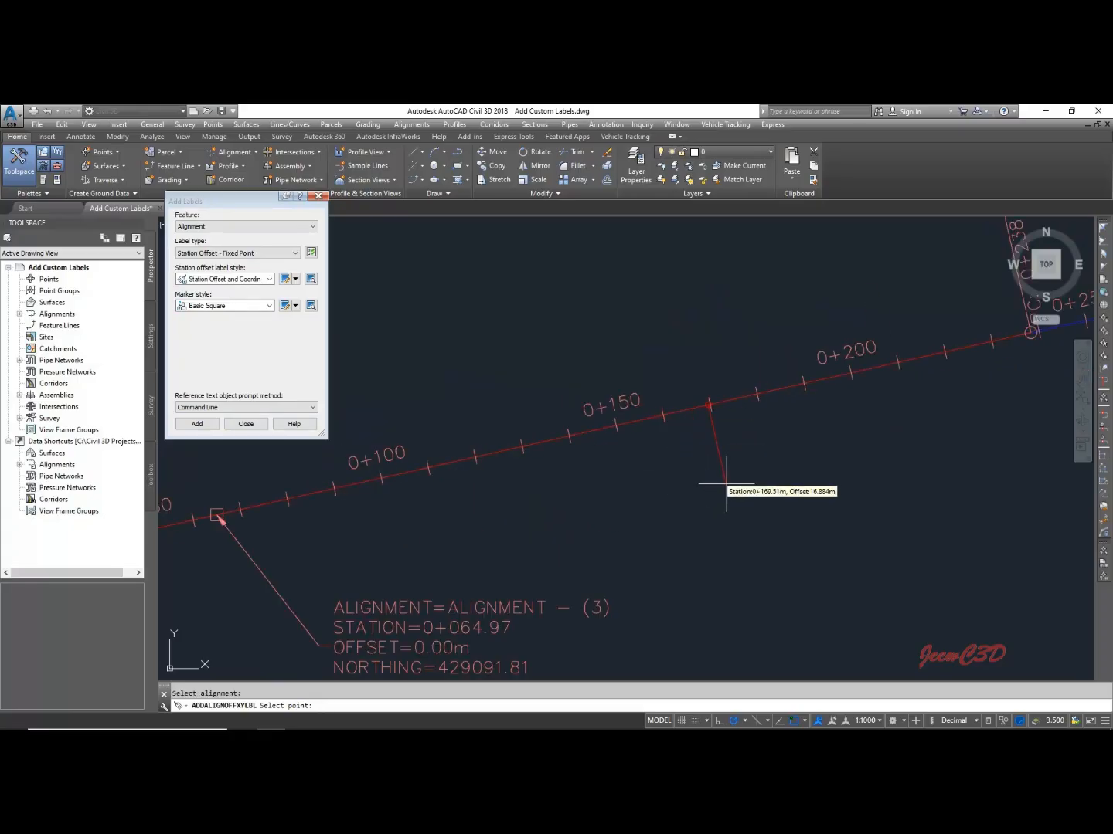
scroll(726, 473, "up", 3)
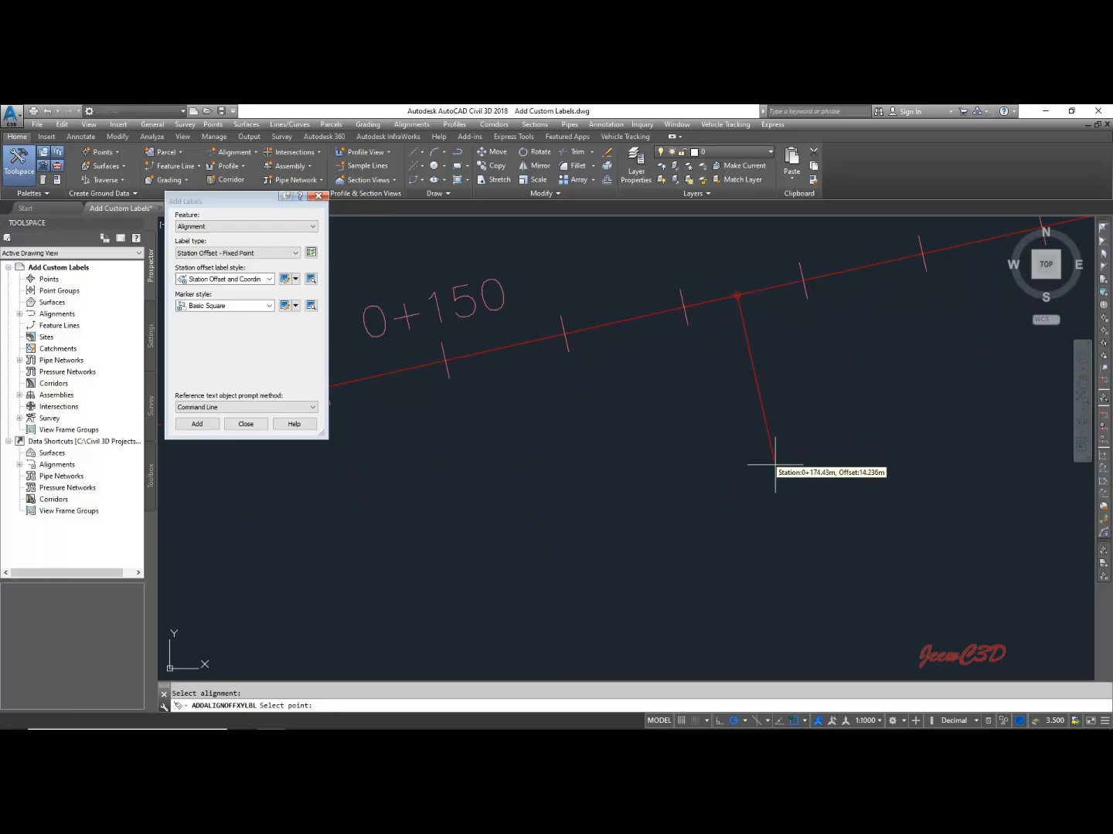
left_click(775, 465)
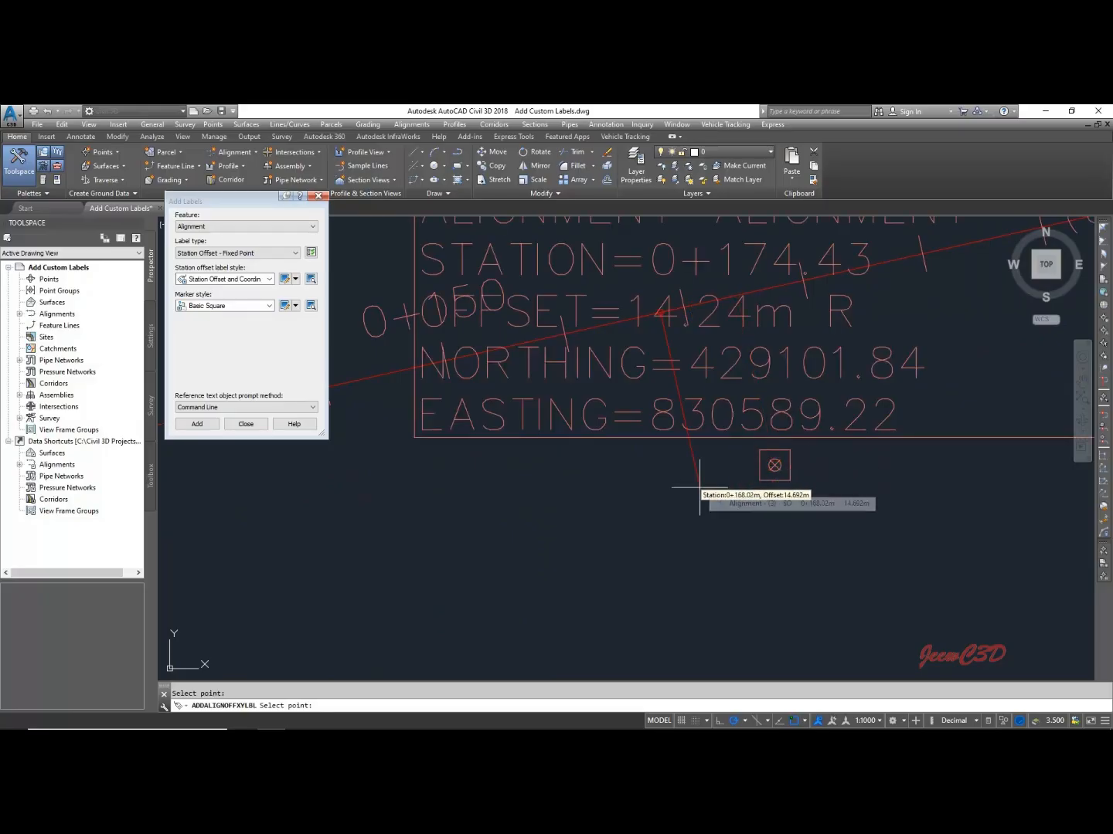
key("Escape")
Move the fixed-point label at station 0+174.43 off the alignment, to the southeast of its marker on a leader
scroll(700, 487, "down", 5)
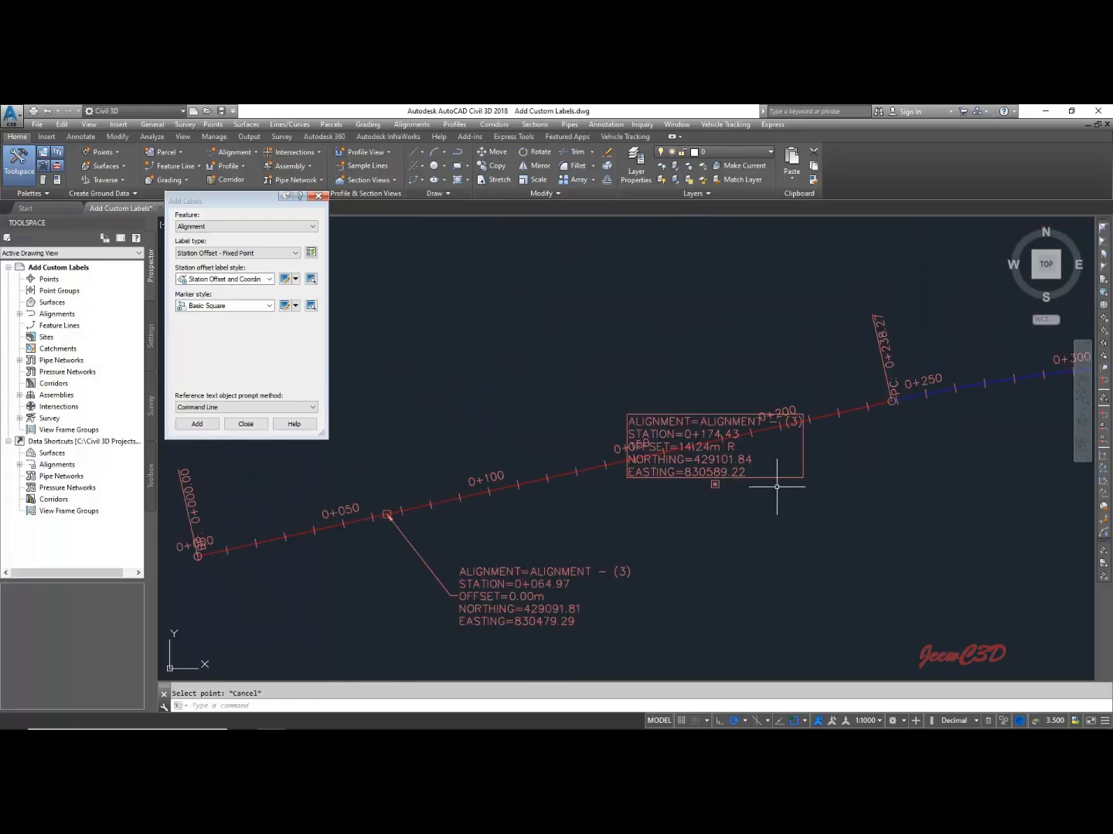
left_click(726, 452)
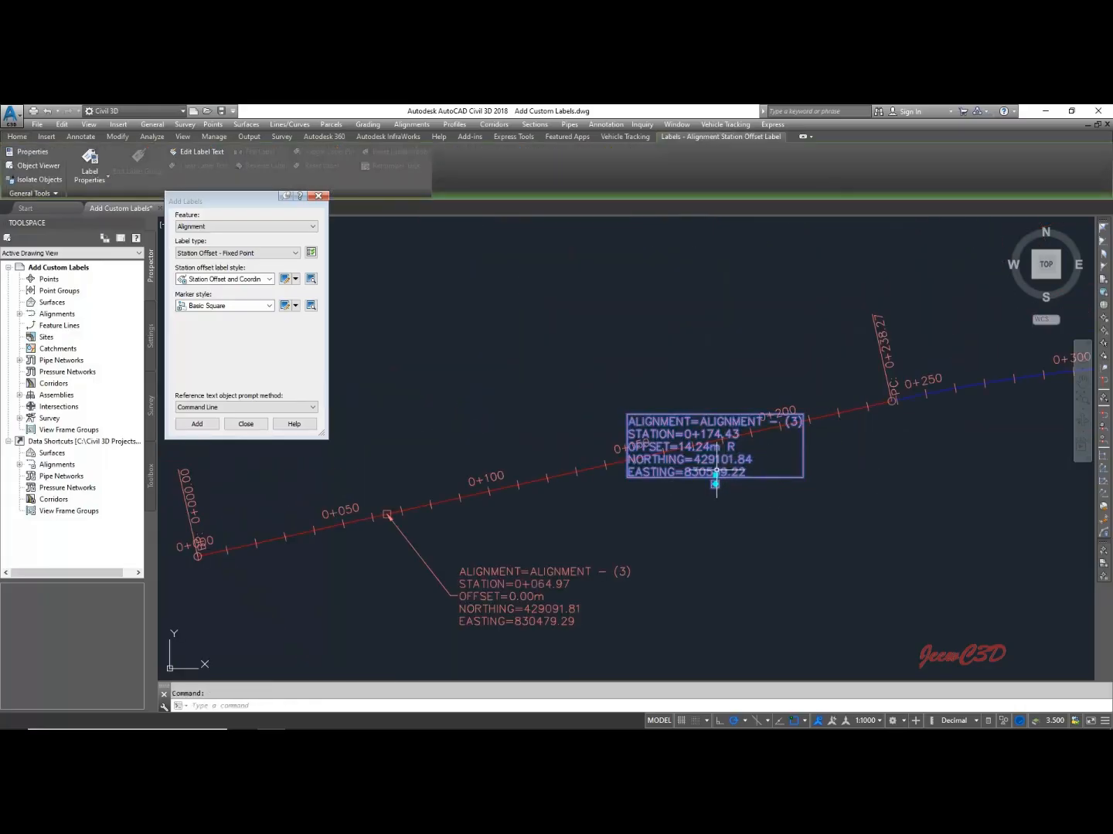
left_click(714, 476)
middle_click_drag(777, 524, 711, 507)
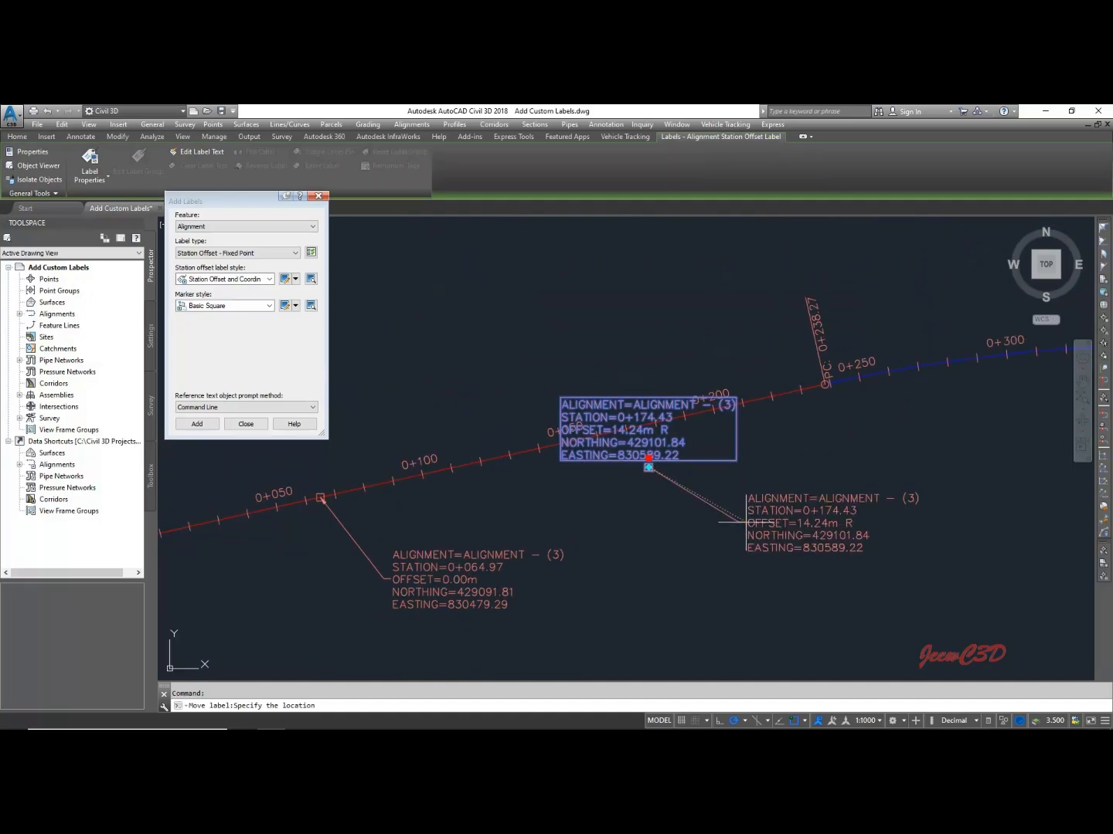
left_click(742, 524)
key("Escape")
scroll(687, 506, "up", 2)
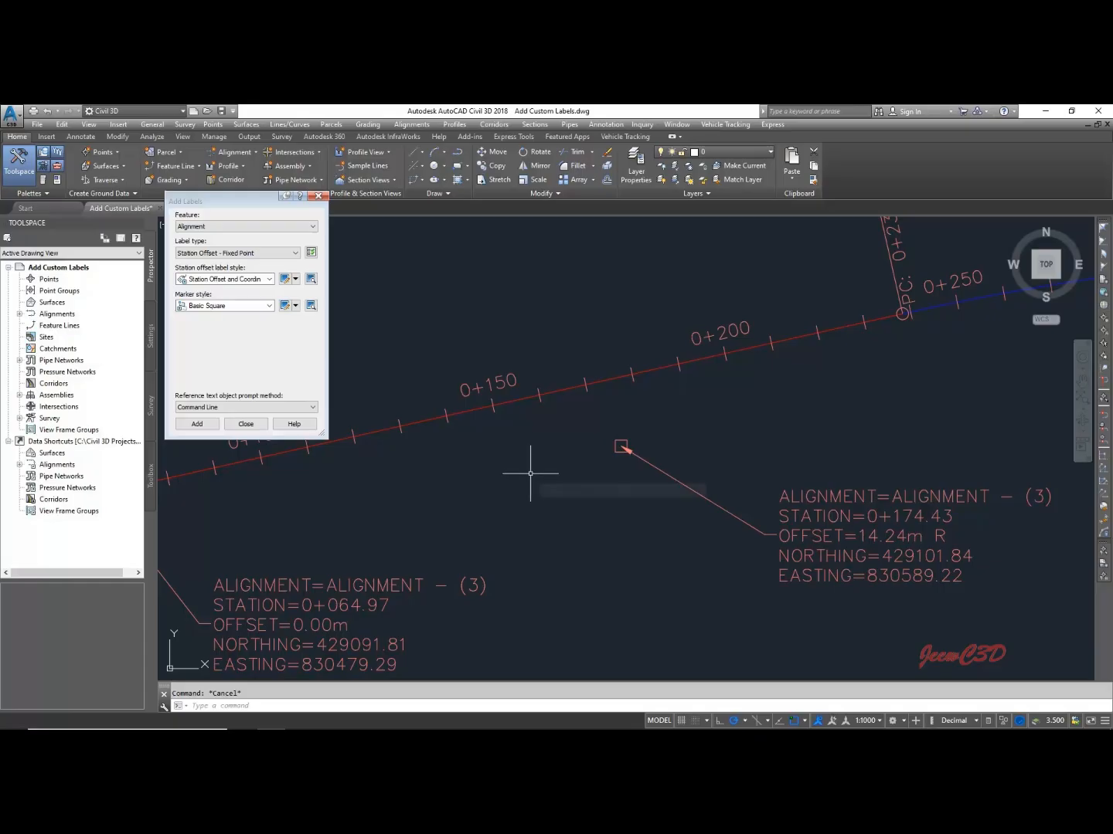
Add a Single Segment label in Bearing over Distance style to the alignment's first tangent, between stations 0+100 and 0+150
scroll(618, 469, "down", 7)
middle_click_drag(711, 481, 599, 468)
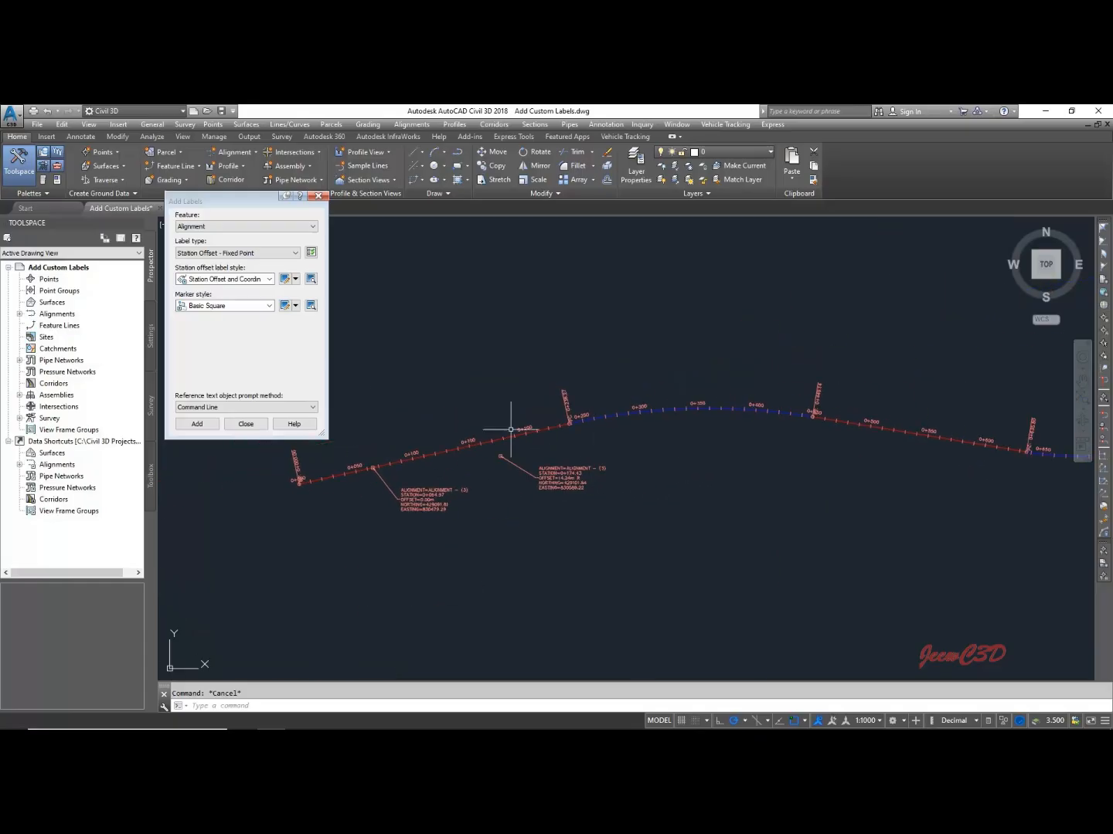
left_click(218, 254)
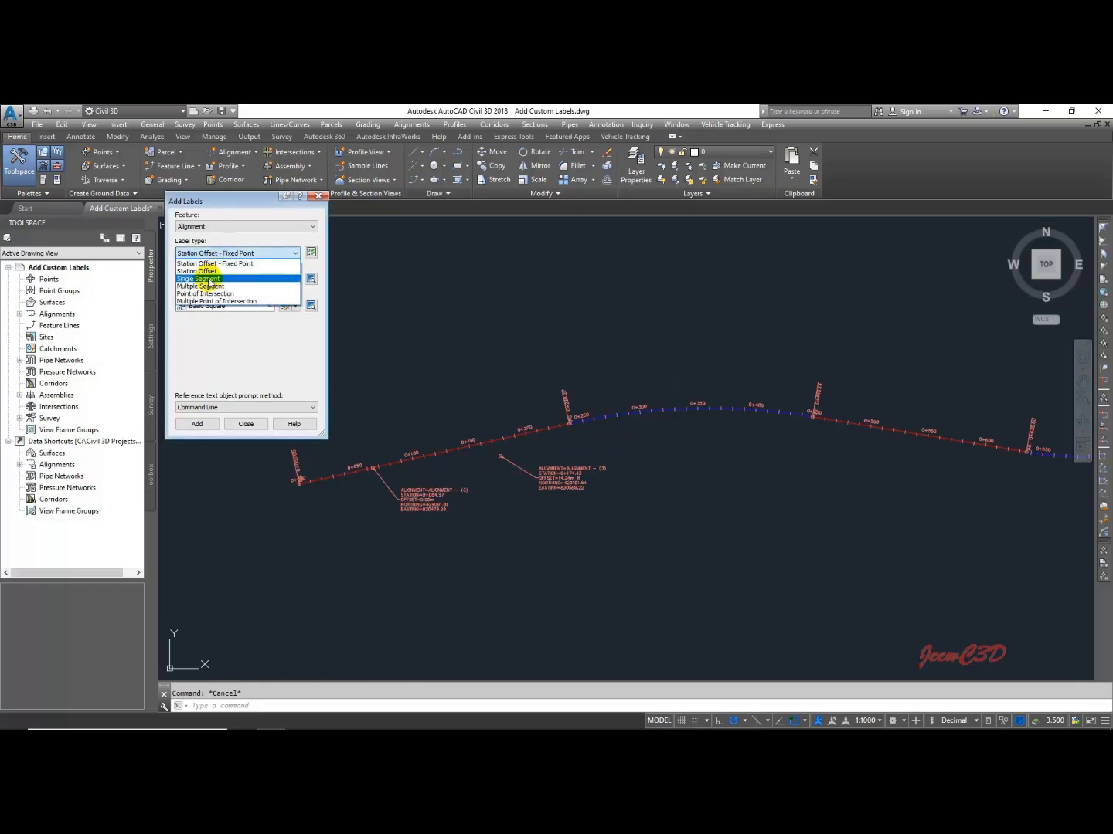
left_click(212, 279)
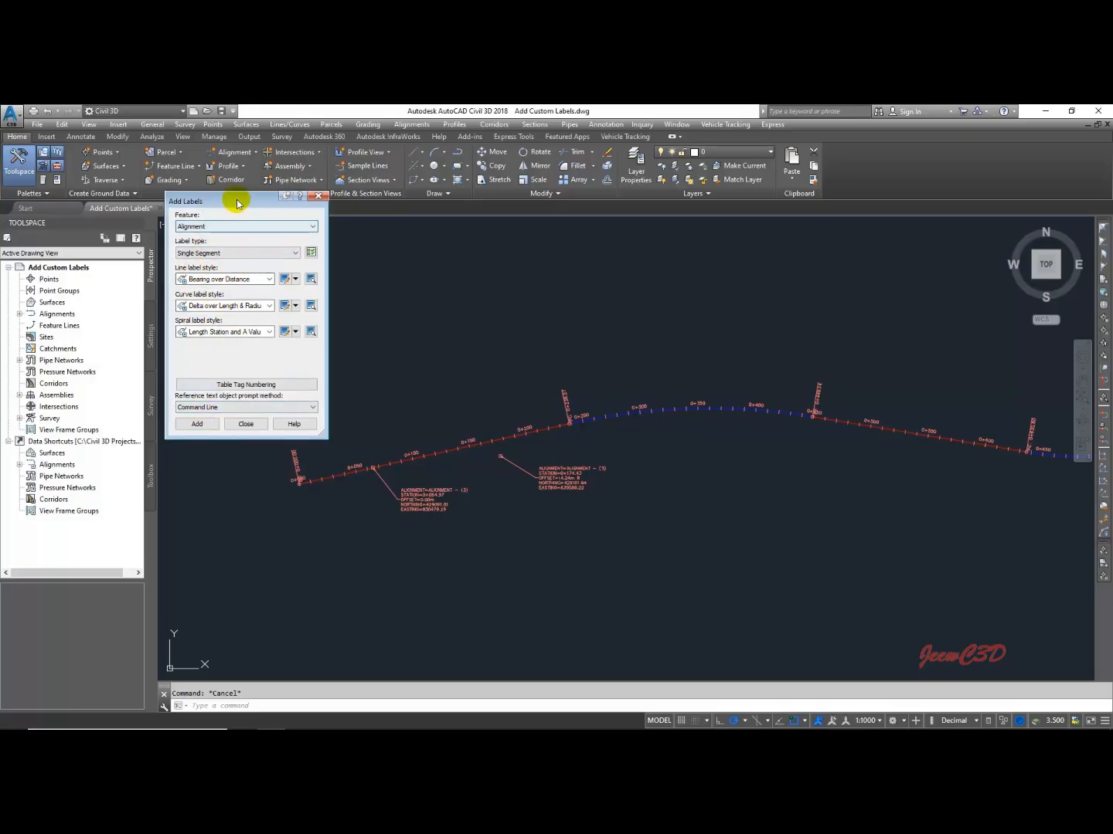
left_click_drag(234, 197, 270, 188)
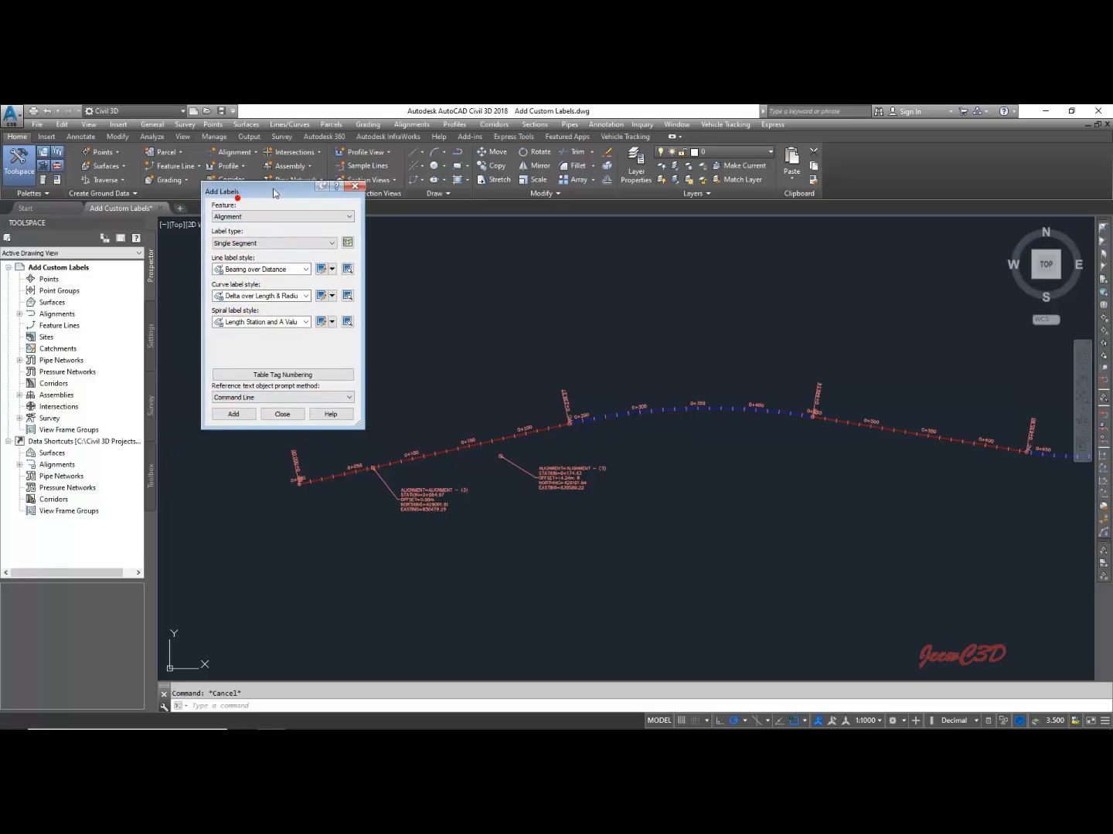
left_click(233, 415)
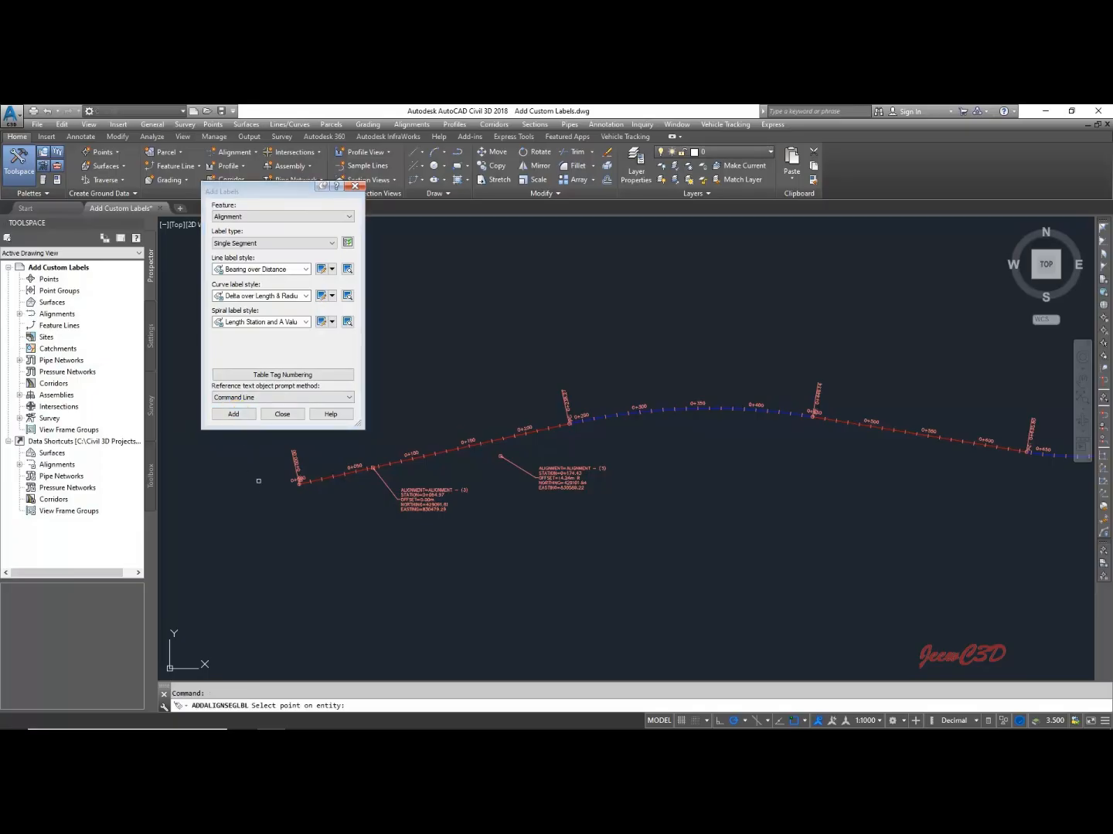
middle_click_drag(441, 469, 489, 508)
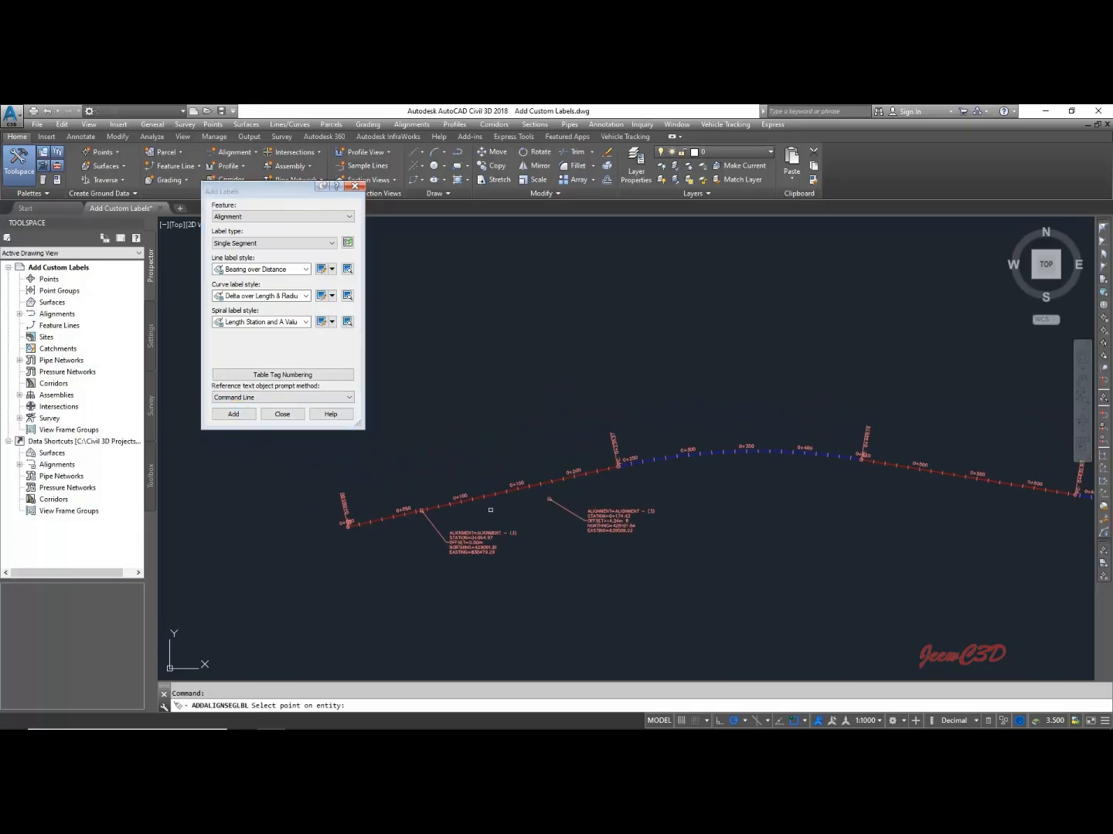
scroll(489, 509, "up", 2)
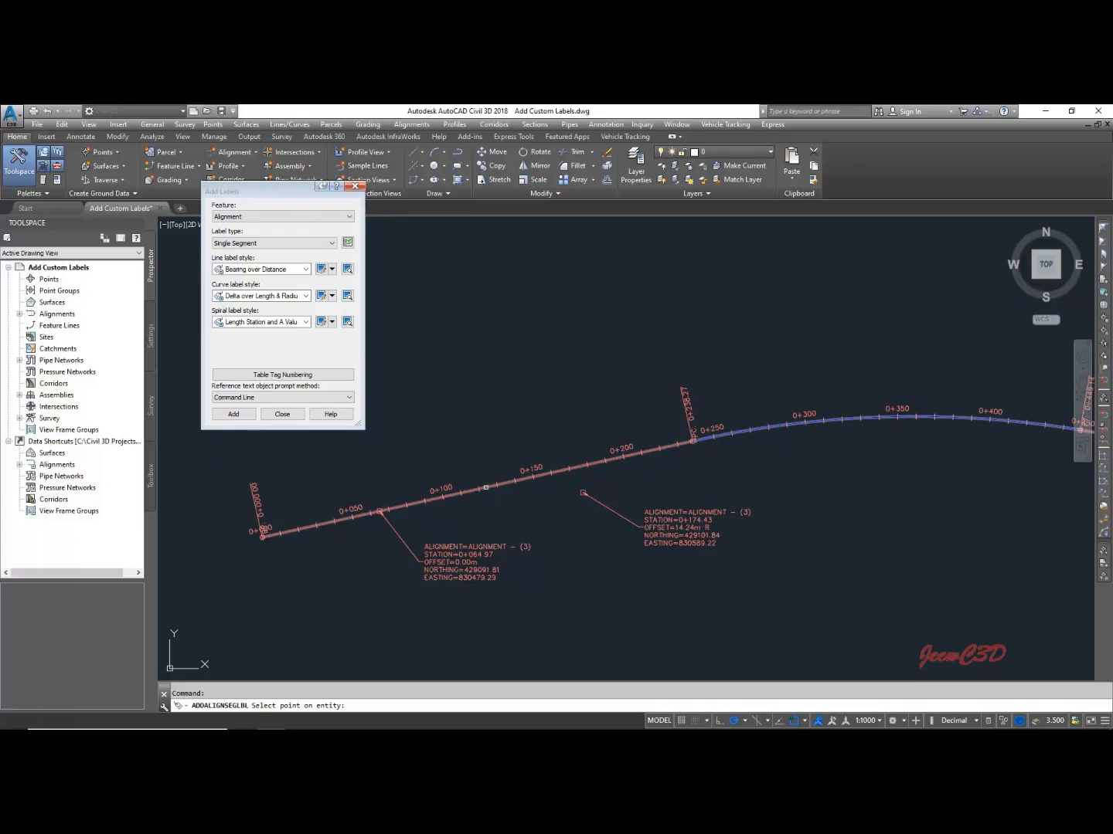
scroll(489, 486, "up", 6)
scroll(488, 489, "down", 2)
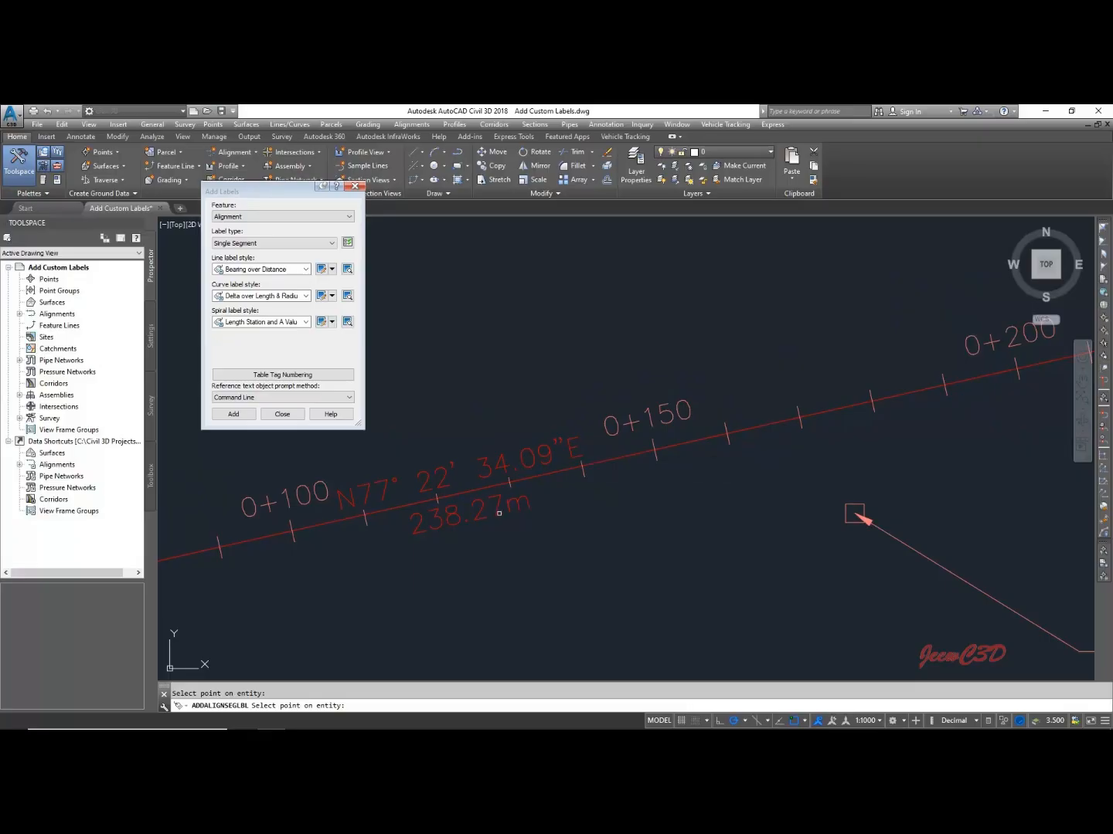
Label the alignment's first curve just past station 0+350 with a Single Segment label in Delta over Length & Radius style
scroll(500, 513, "down", 6)
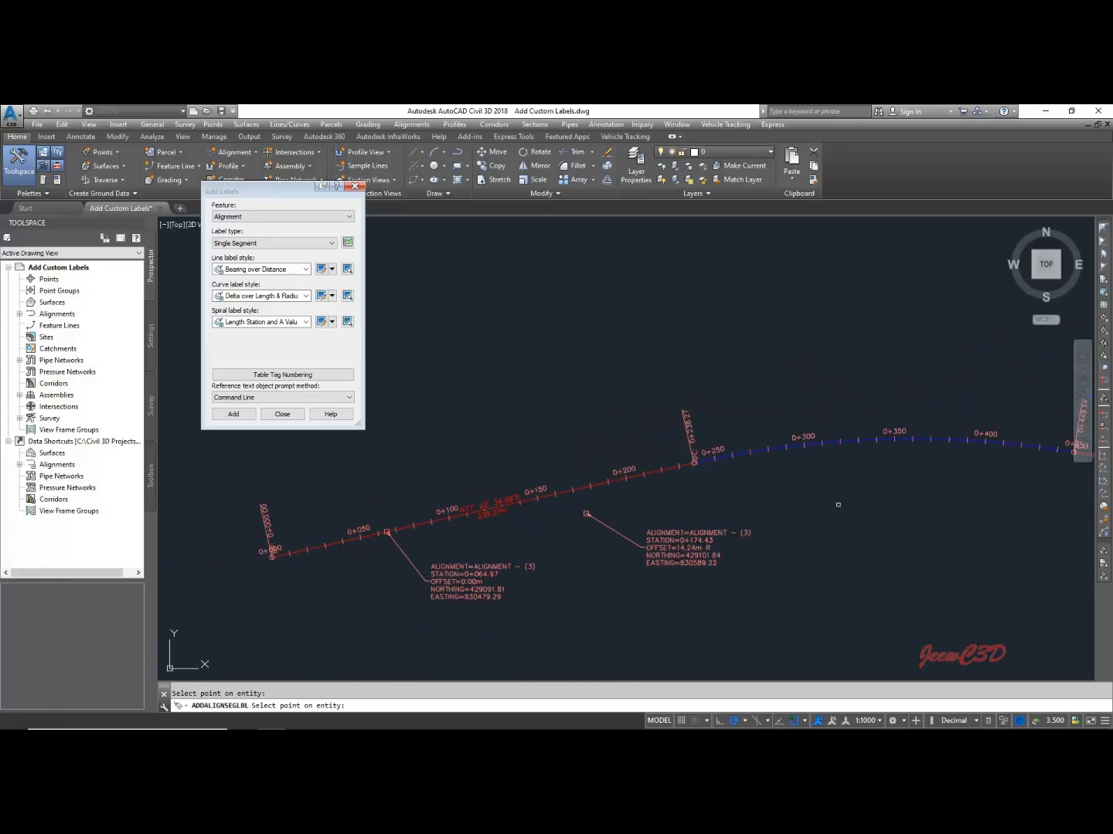
scroll(792, 509, "up", 3)
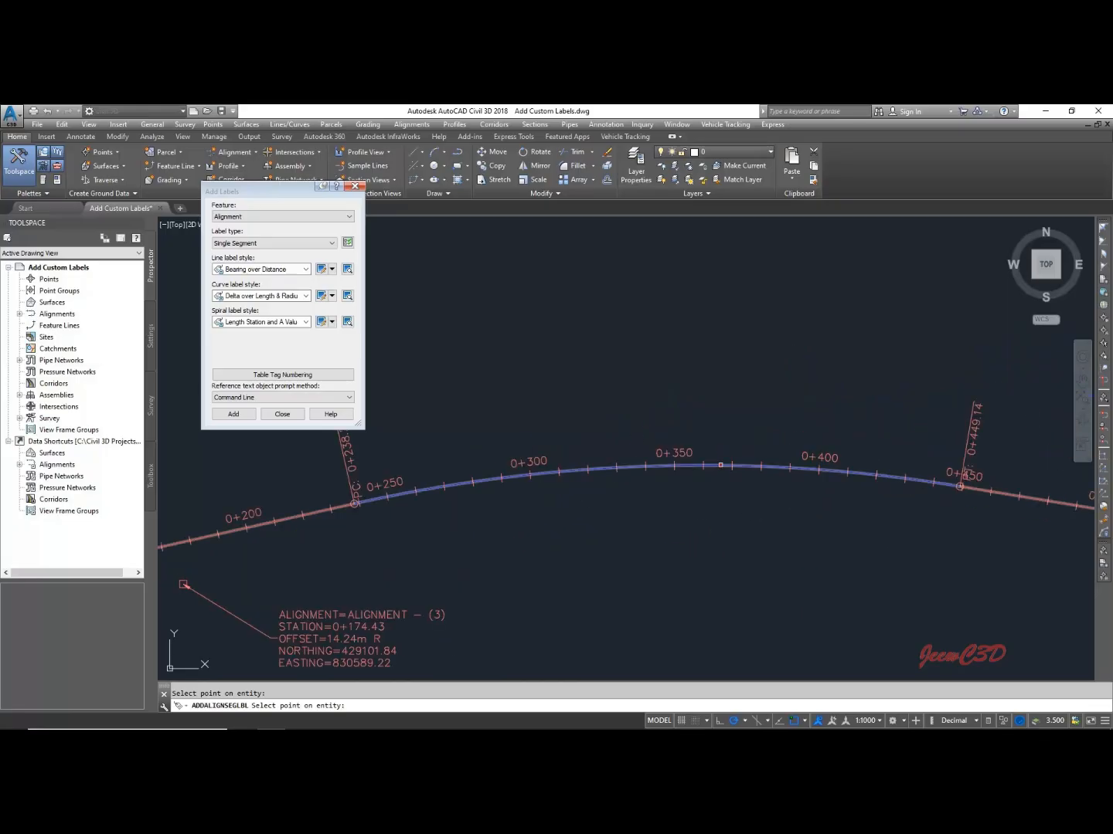
scroll(720, 465, "up", 3)
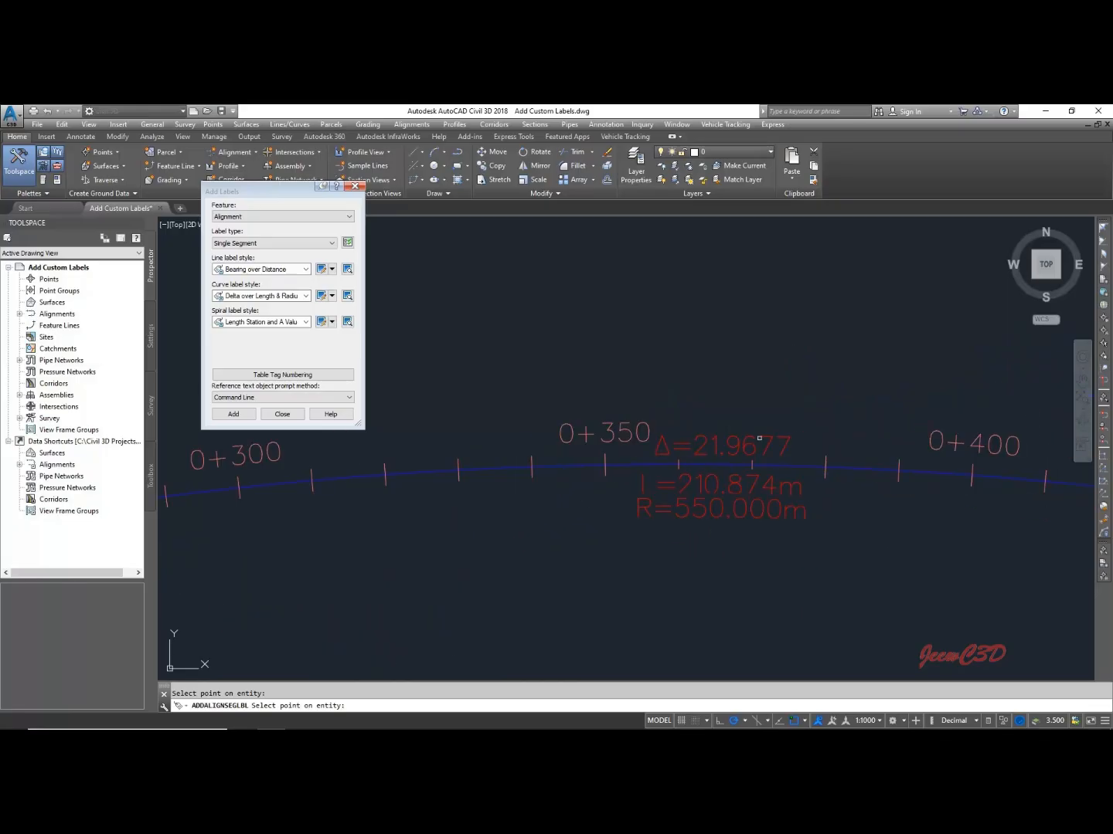
scroll(659, 502, "up", 3)
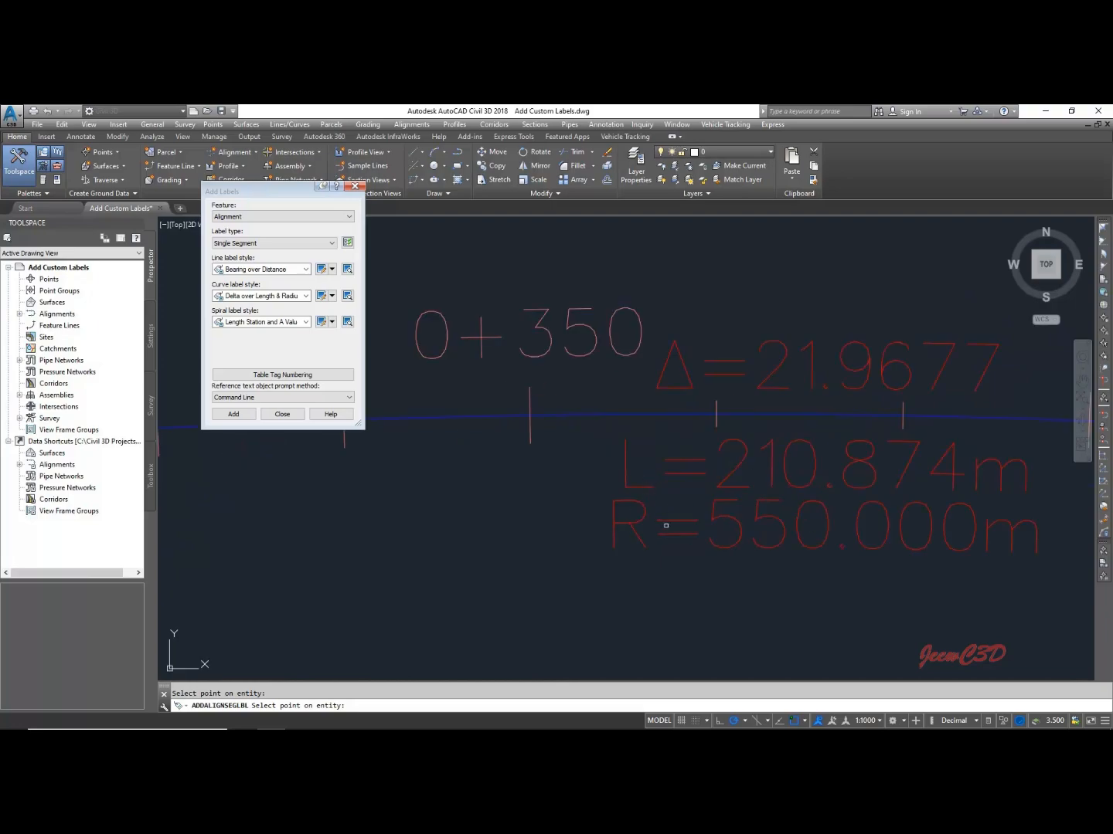
scroll(546, 536, "down", 5)
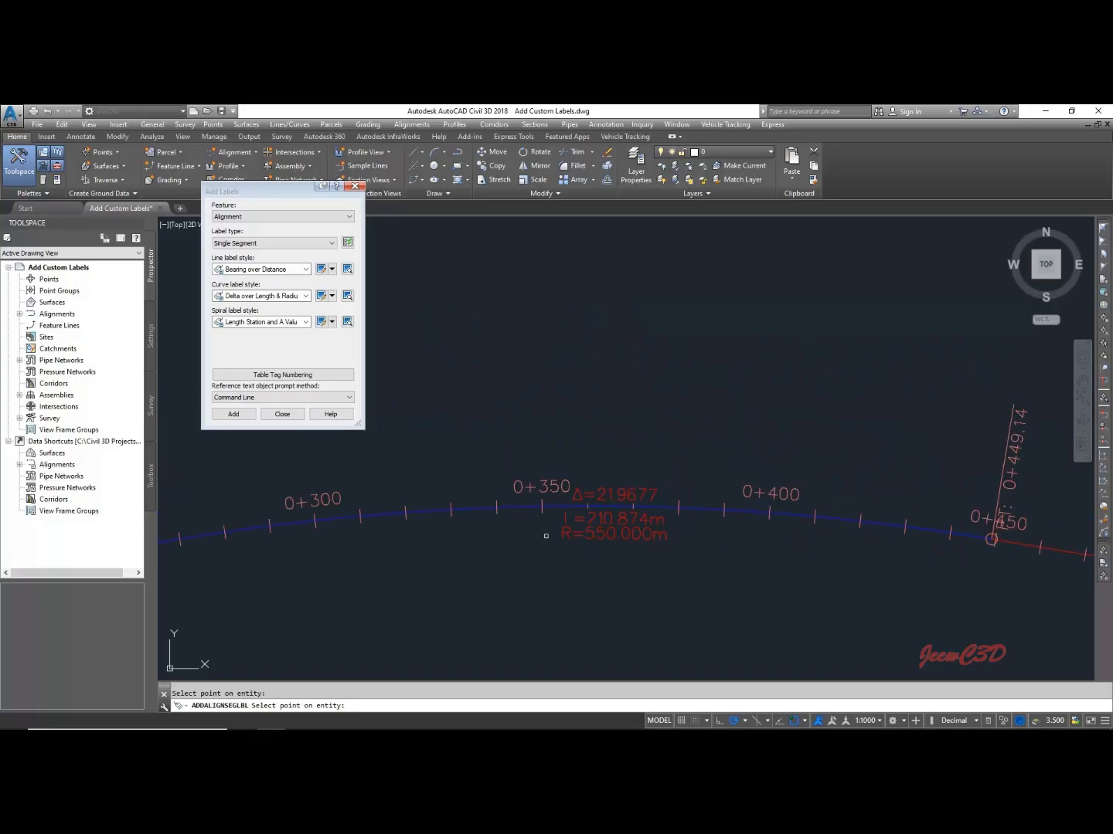
Add Multiple Segment labels to the whole alignment, using Bearing over Distance for lines and Delta over Length & Radius for curves
key("Escape")
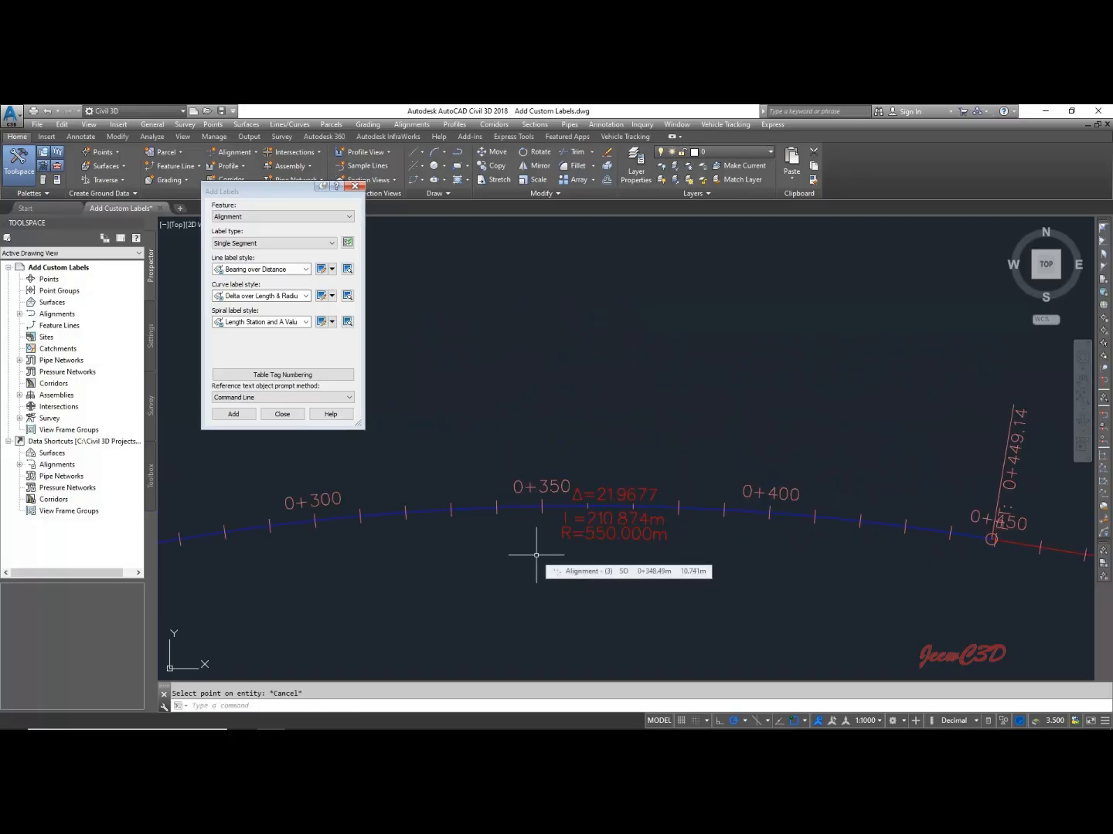
left_click(244, 244)
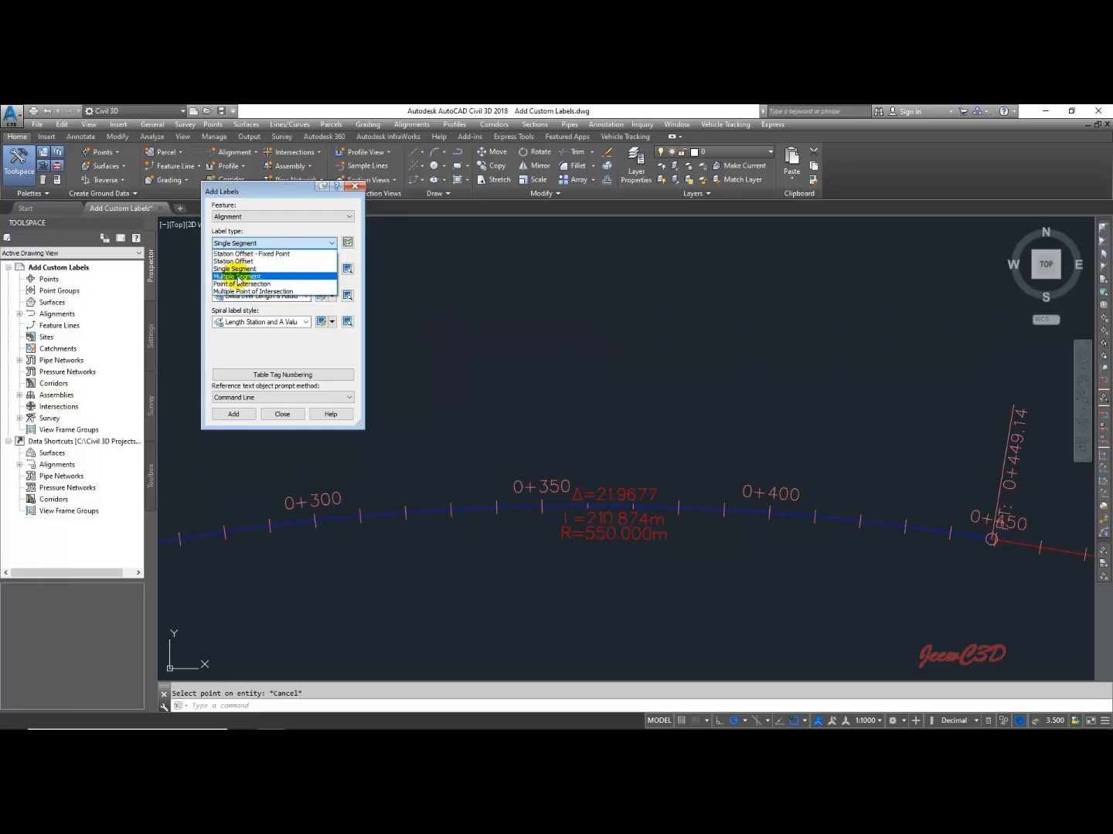
left_click(237, 276)
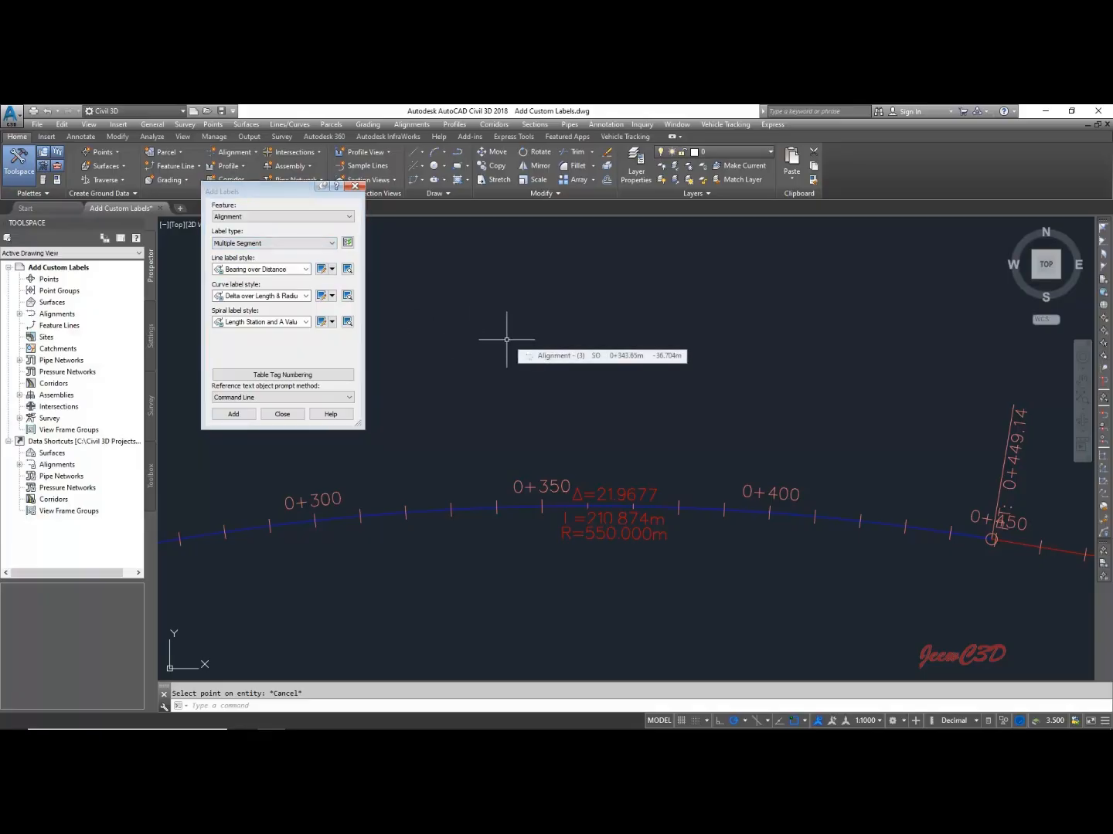
left_click(234, 414)
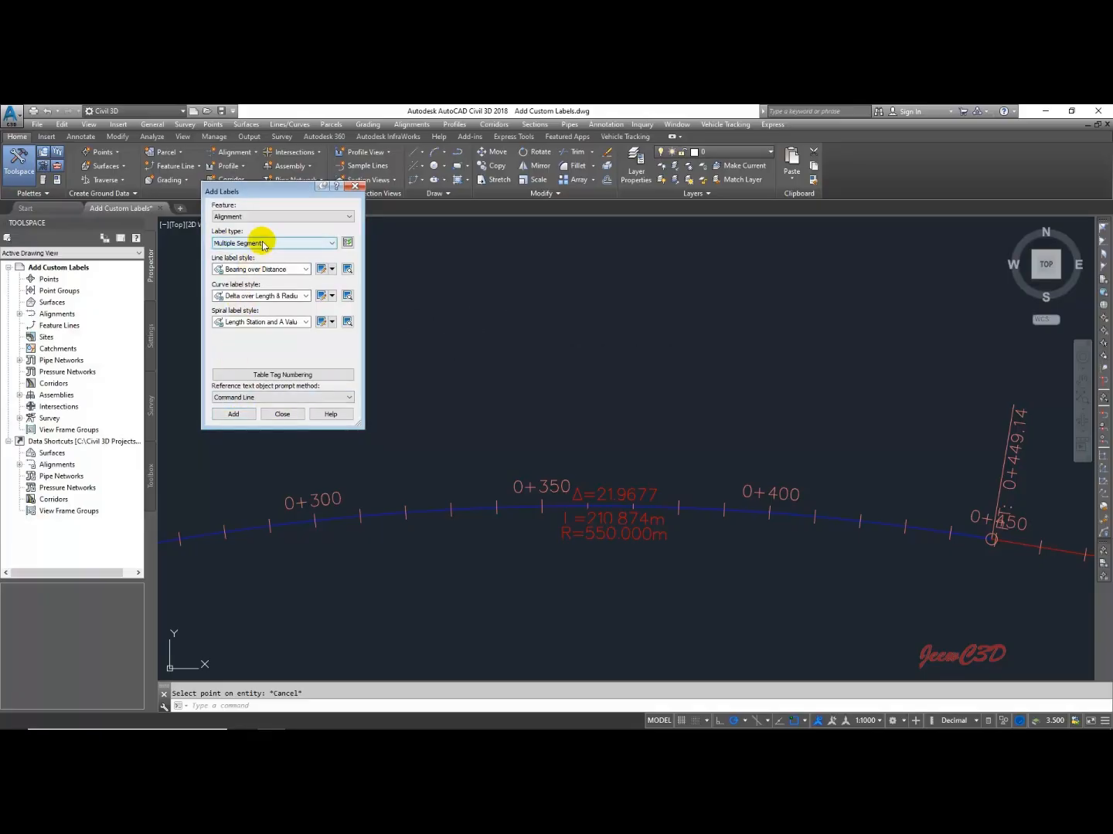
left_click(232, 415)
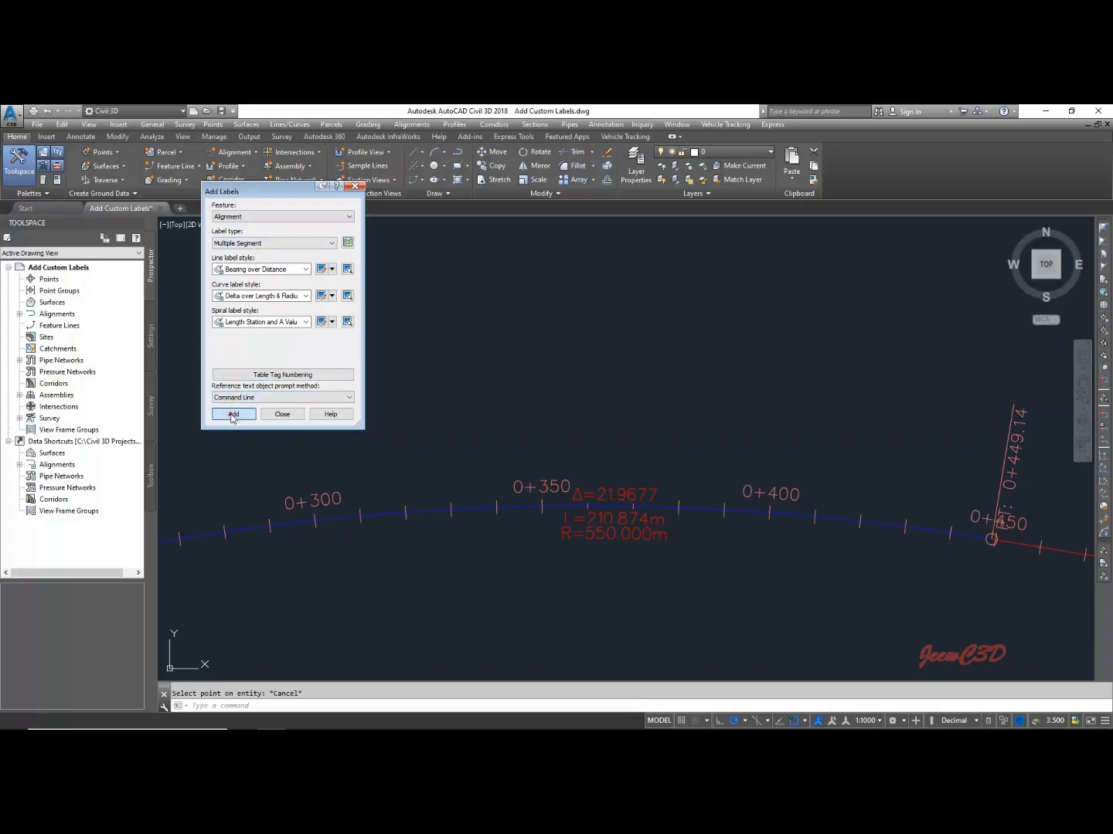
scroll(448, 455, "down", 4)
middle_click_drag(553, 436, 566, 405)
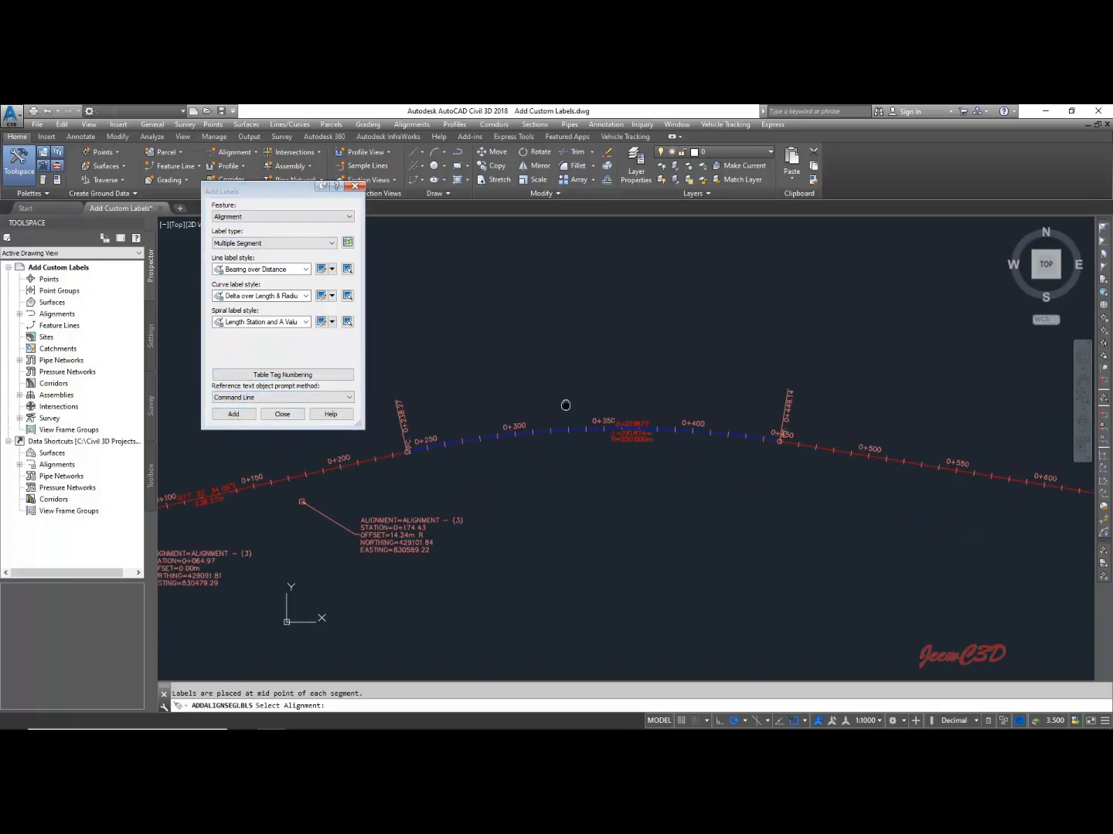
scroll(500, 434, "up", 6)
left_click(499, 440)
scroll(517, 454, "down", 4)
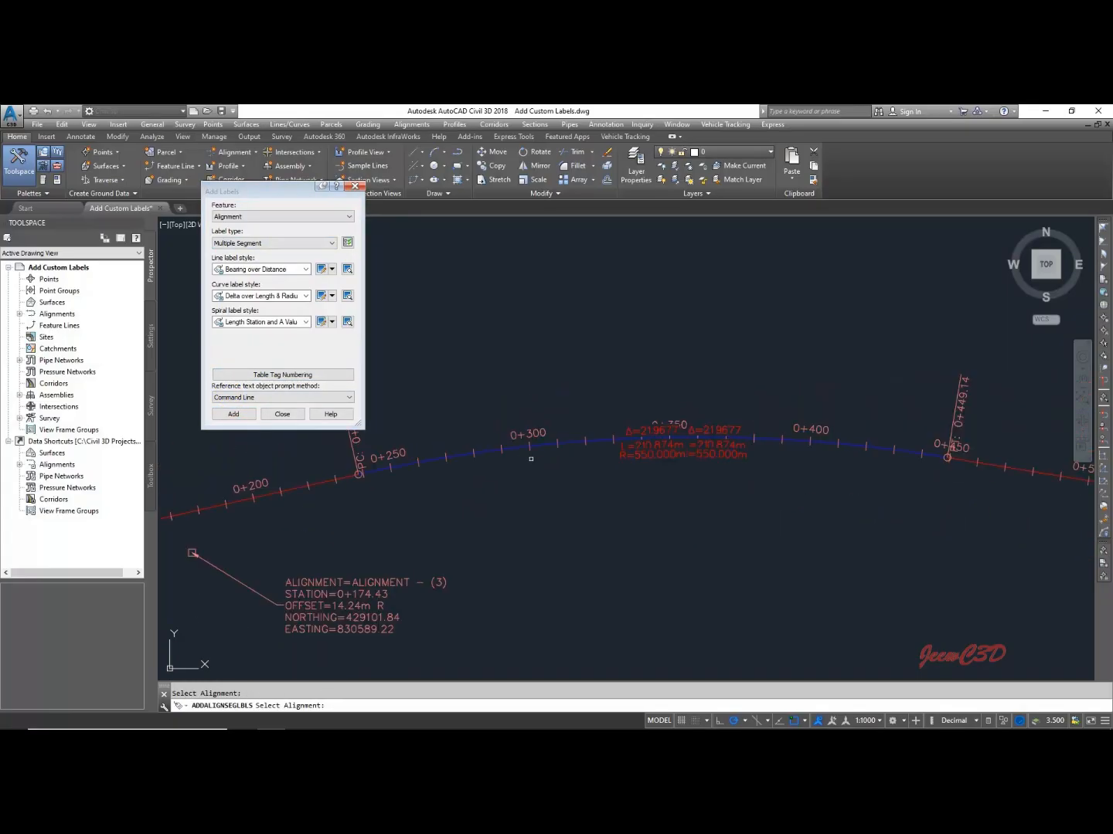
Examine the segment labels on the tangents and curves along the full length of the alignment
scroll(531, 459, "down", 5)
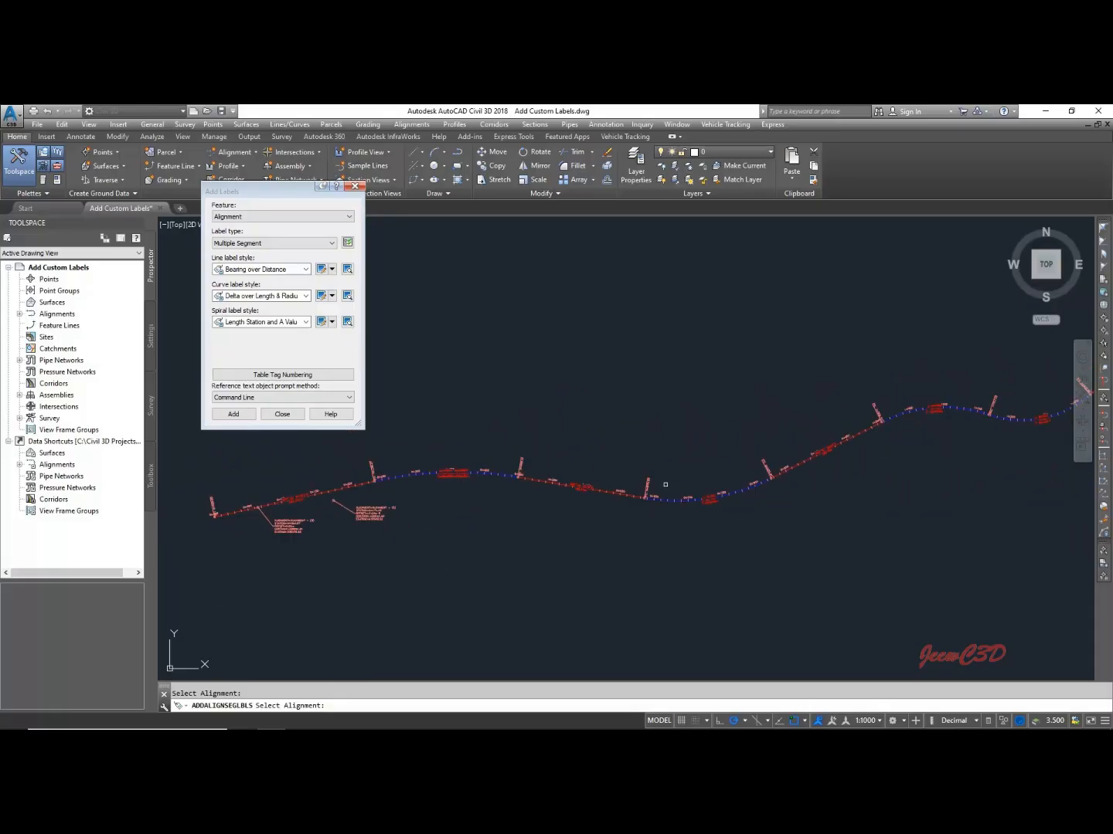
scroll(665, 484, "down", 2)
middle_click_drag(703, 462, 562, 506)
scroll(706, 492, "up", 4)
scroll(579, 511, "down", 4)
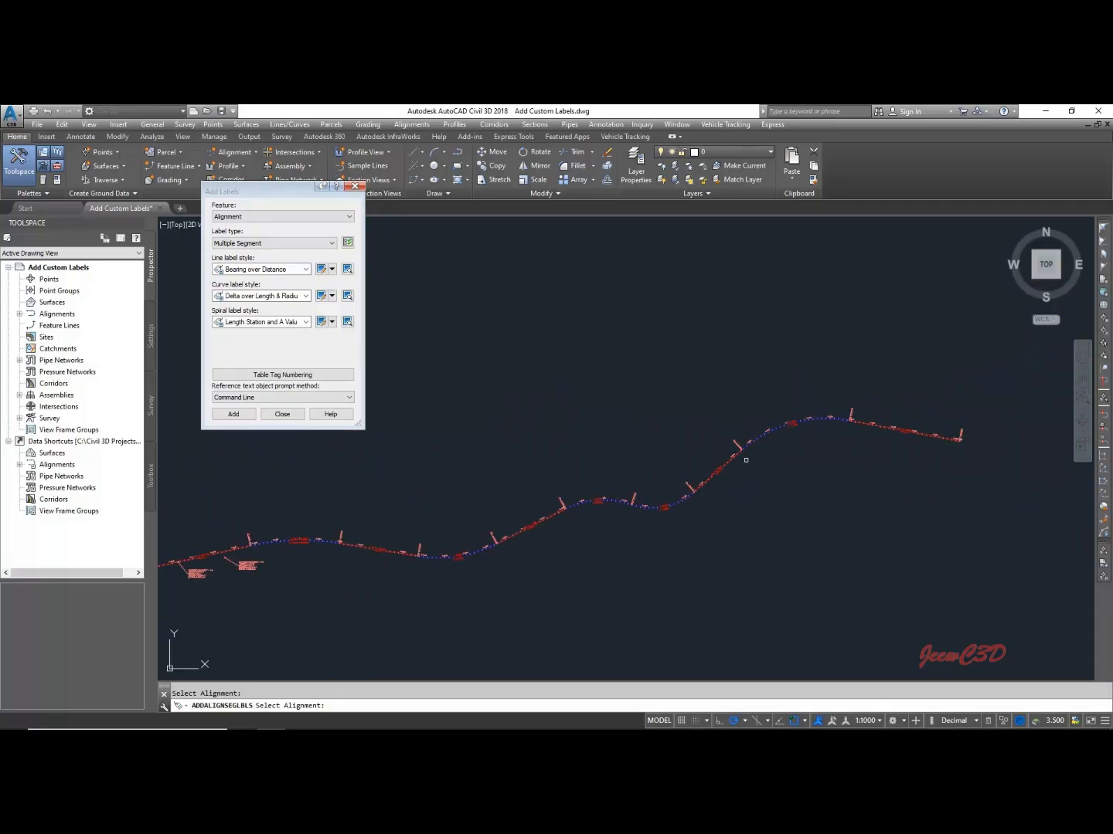
scroll(789, 421, "up", 2)
scroll(544, 511, "up", 3)
scroll(723, 496, "down", 7)
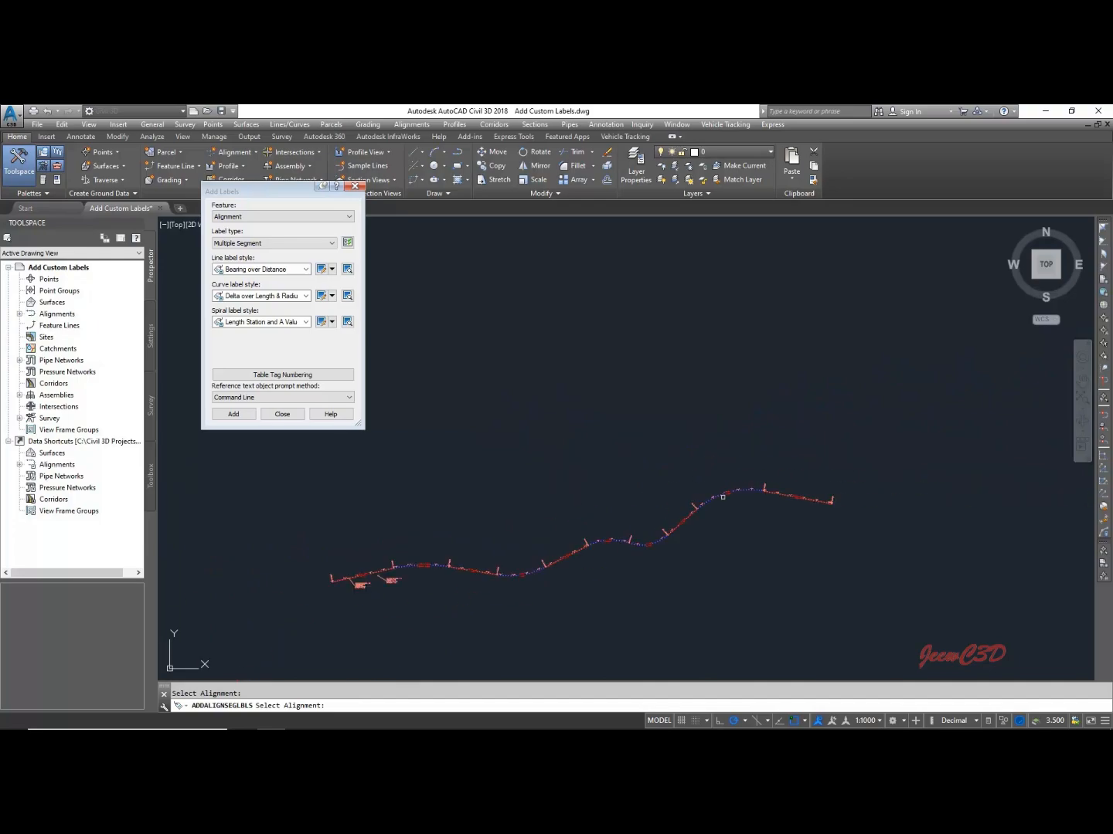
key("Escape")
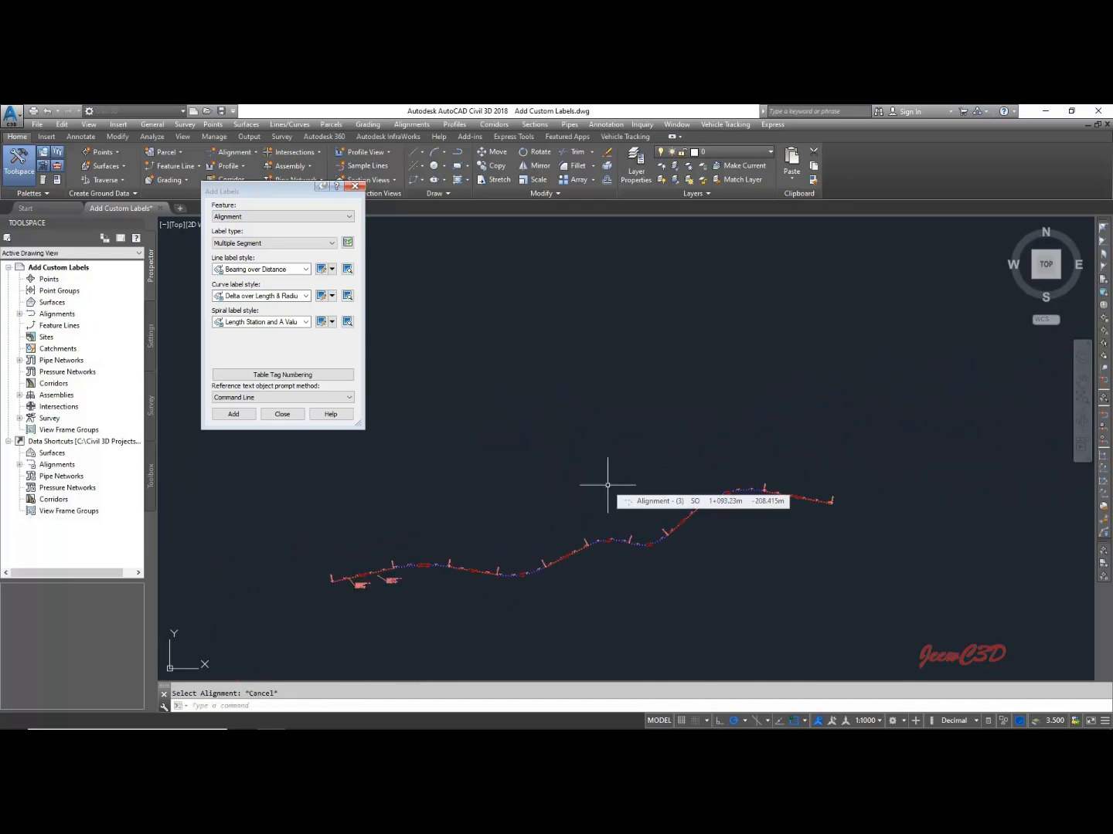
mouse_move(514, 499)
middle_mouse_down()
mouse_move(595, 476)
mouse_move(626, 440)
middle_mouse_up()
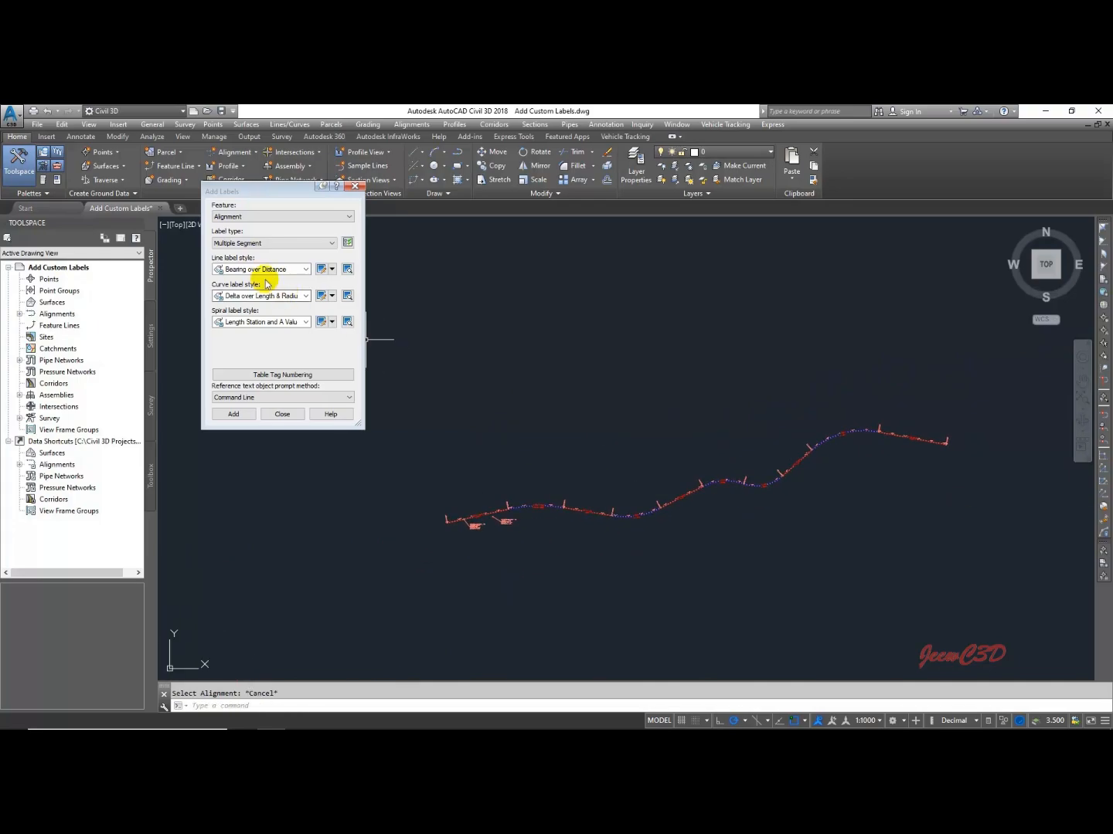
Add a Point of Intersection label in Station style to the alignment's first curve, between stations 0+250 and 0+450
left_click(249, 246)
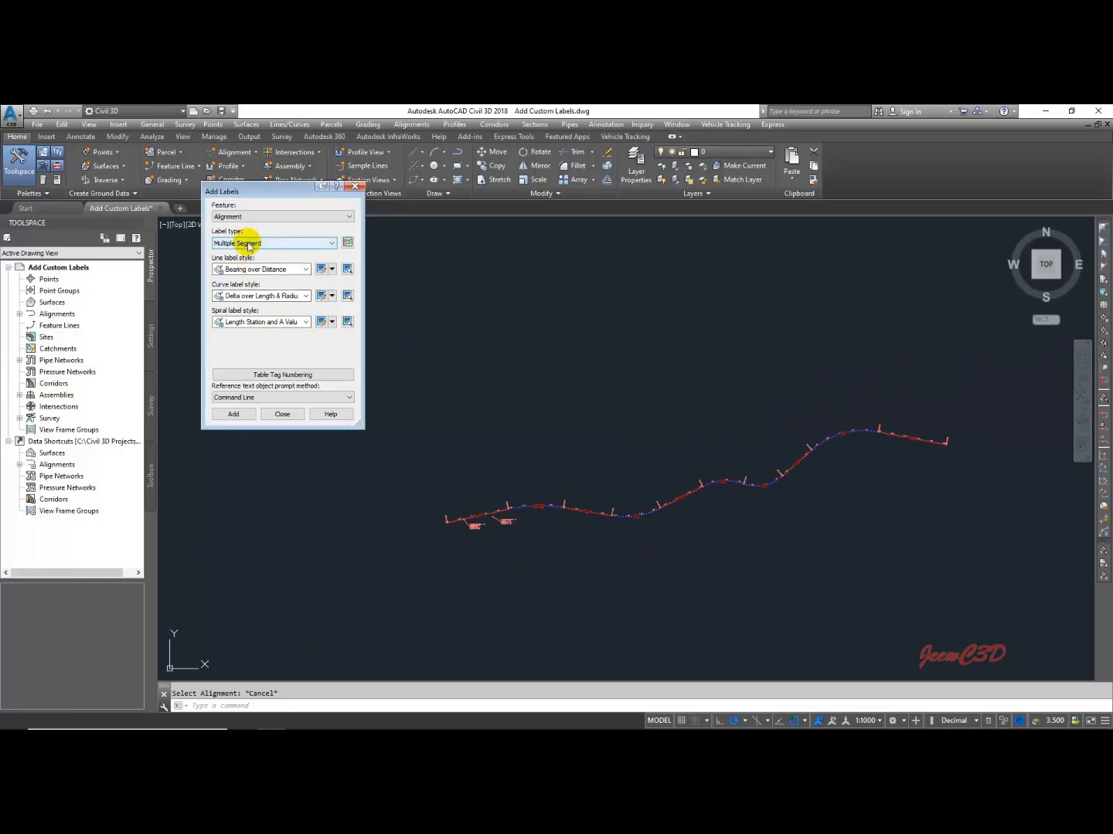
left_click(247, 243)
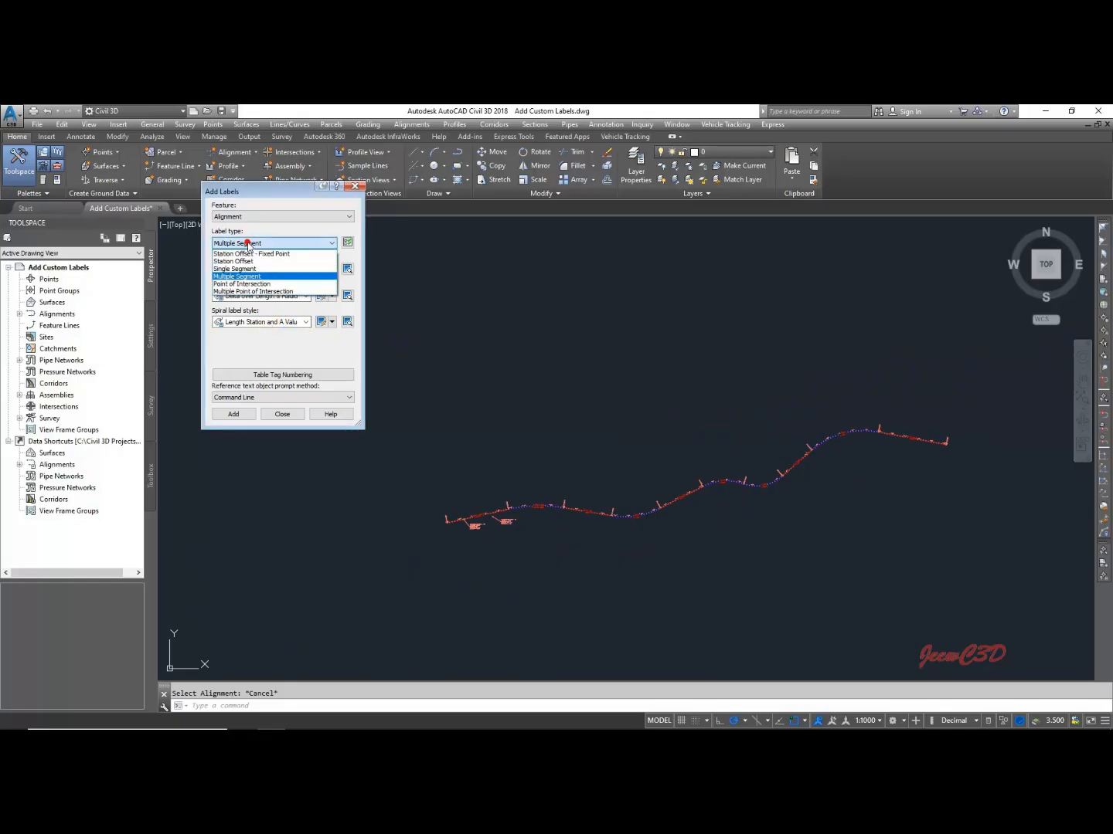
left_click(255, 286)
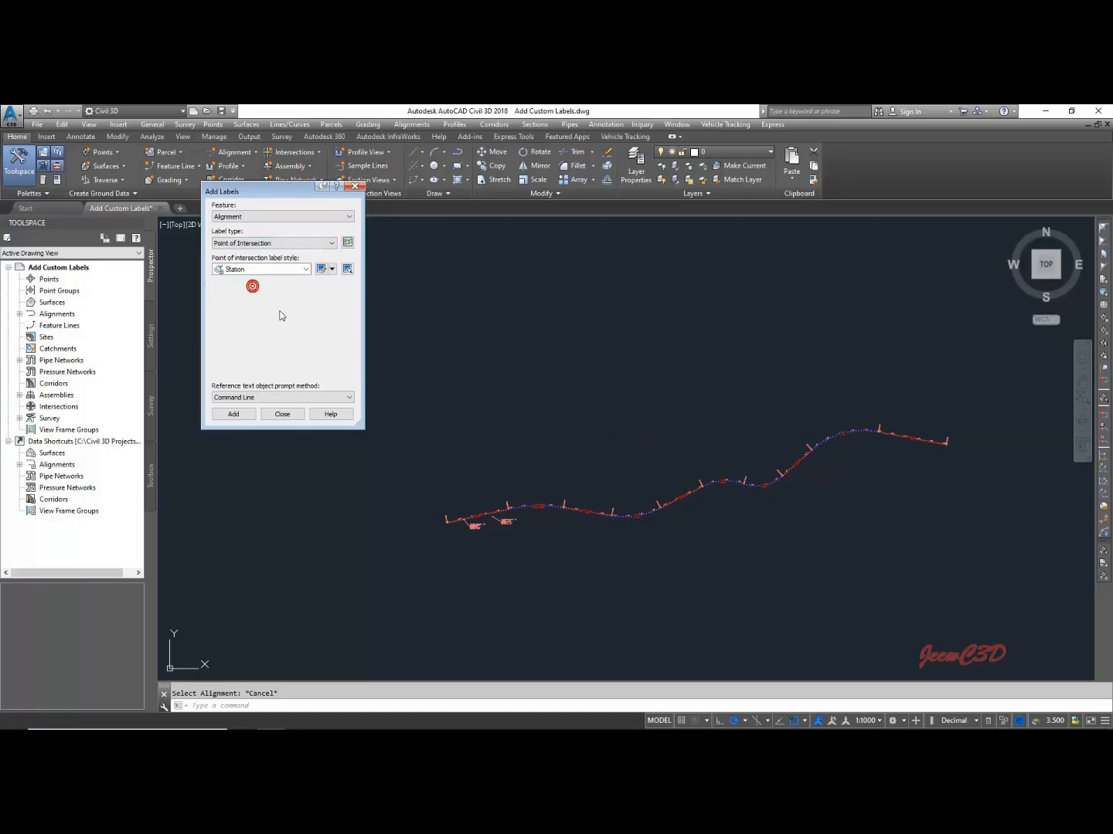
scroll(504, 514, "up", 3)
left_click(230, 415)
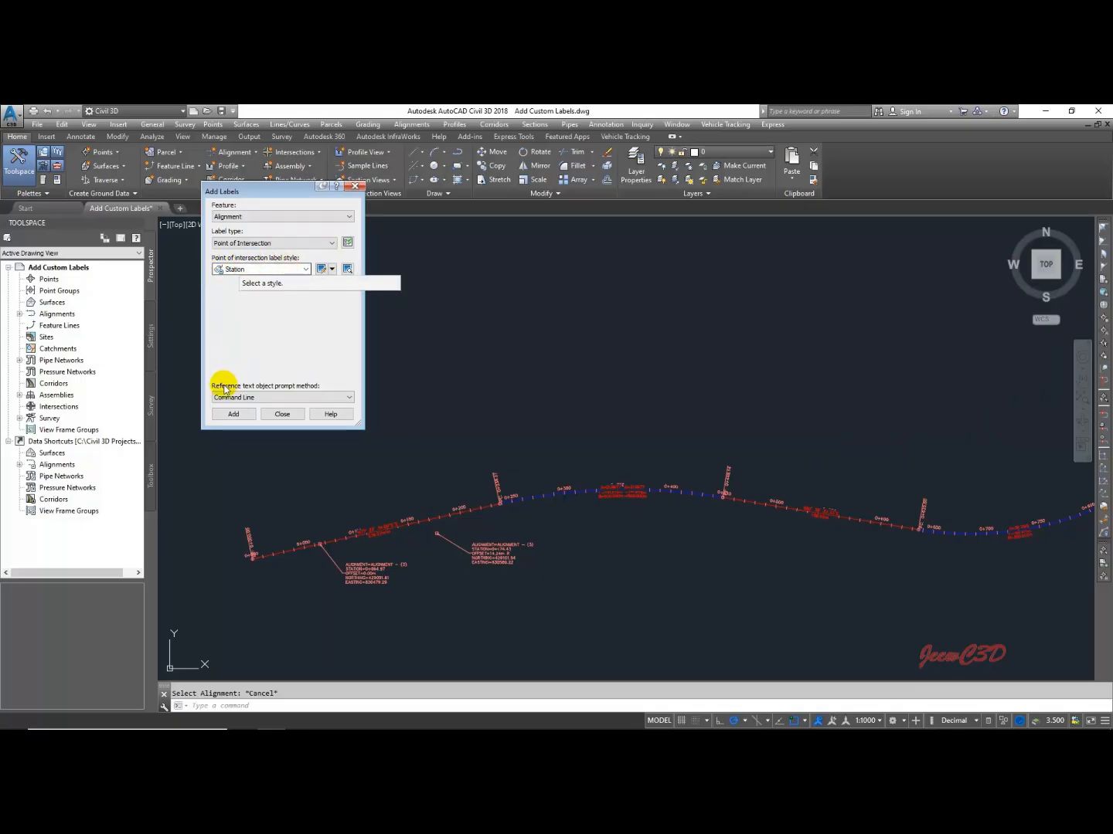
left_click(233, 414)
scroll(560, 485, "up", 5)
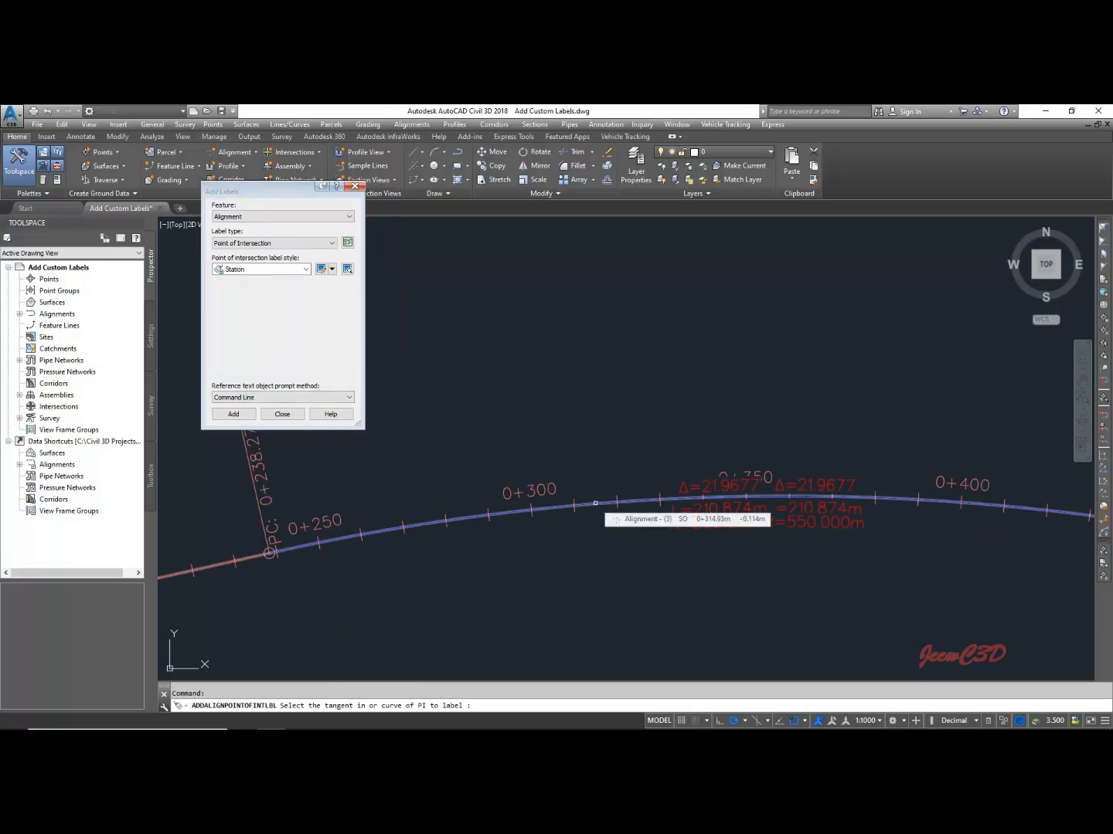
left_click(595, 503)
scroll(717, 476, "up", 2)
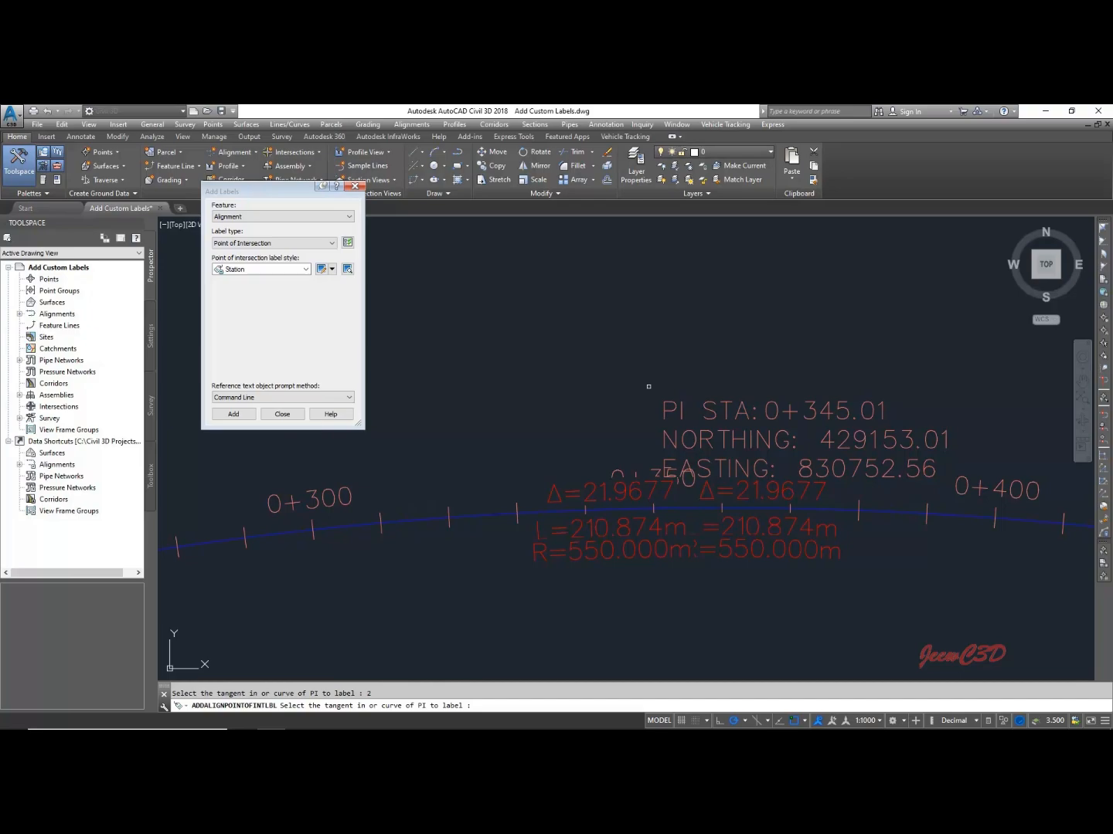
key("Escape")
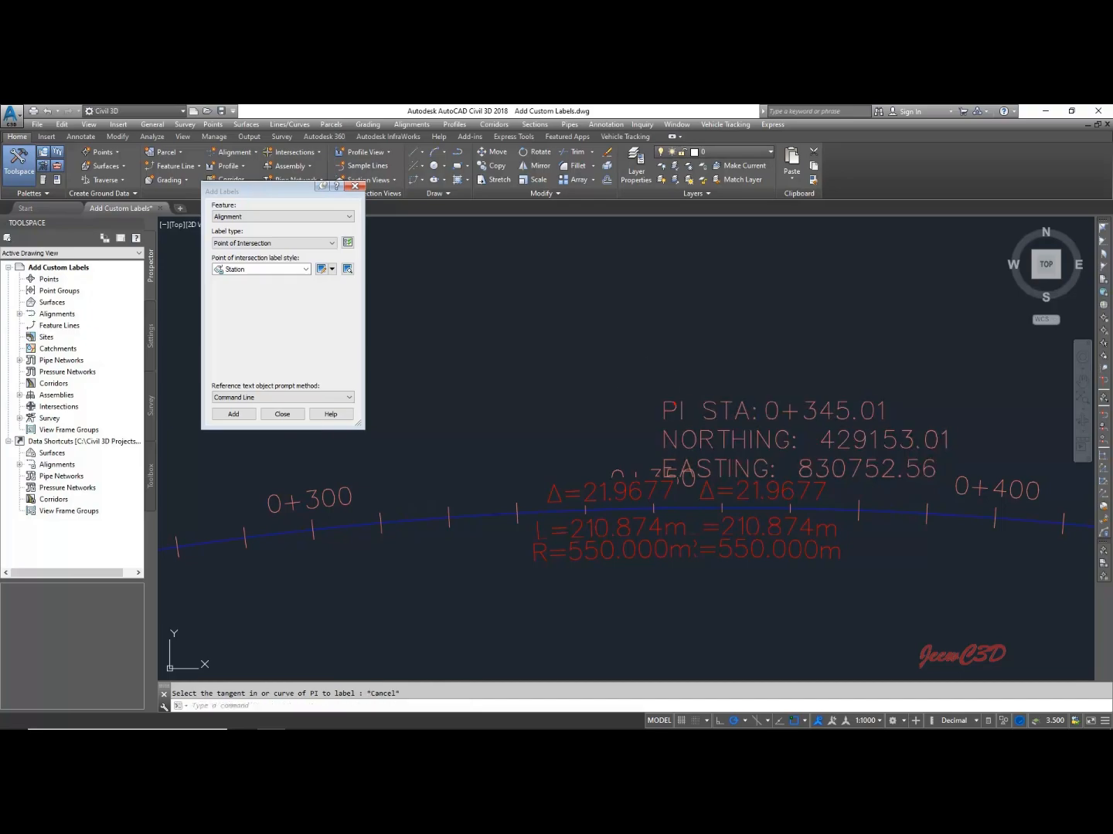
Move the first curve's point of intersection label north of its marker on a leader, clear of the curve labels
left_click(674, 409)
scroll(662, 421, "up", 4)
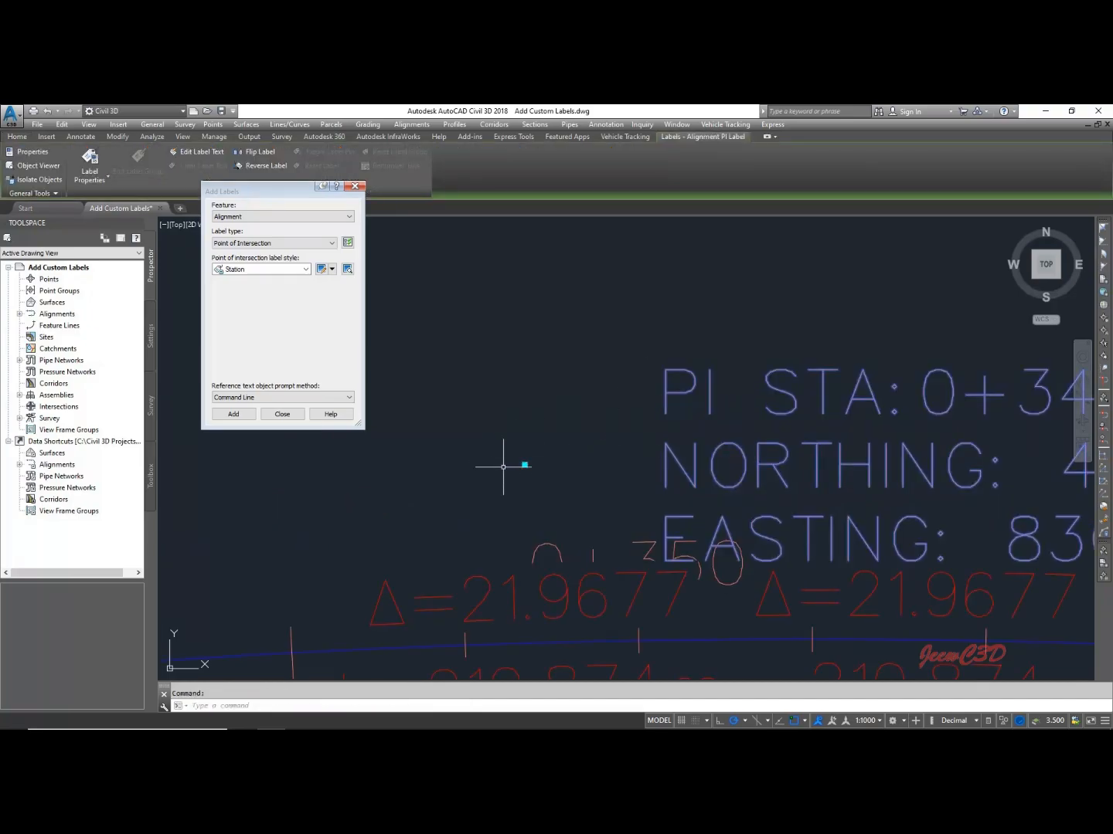
scroll(507, 464, "down", 3)
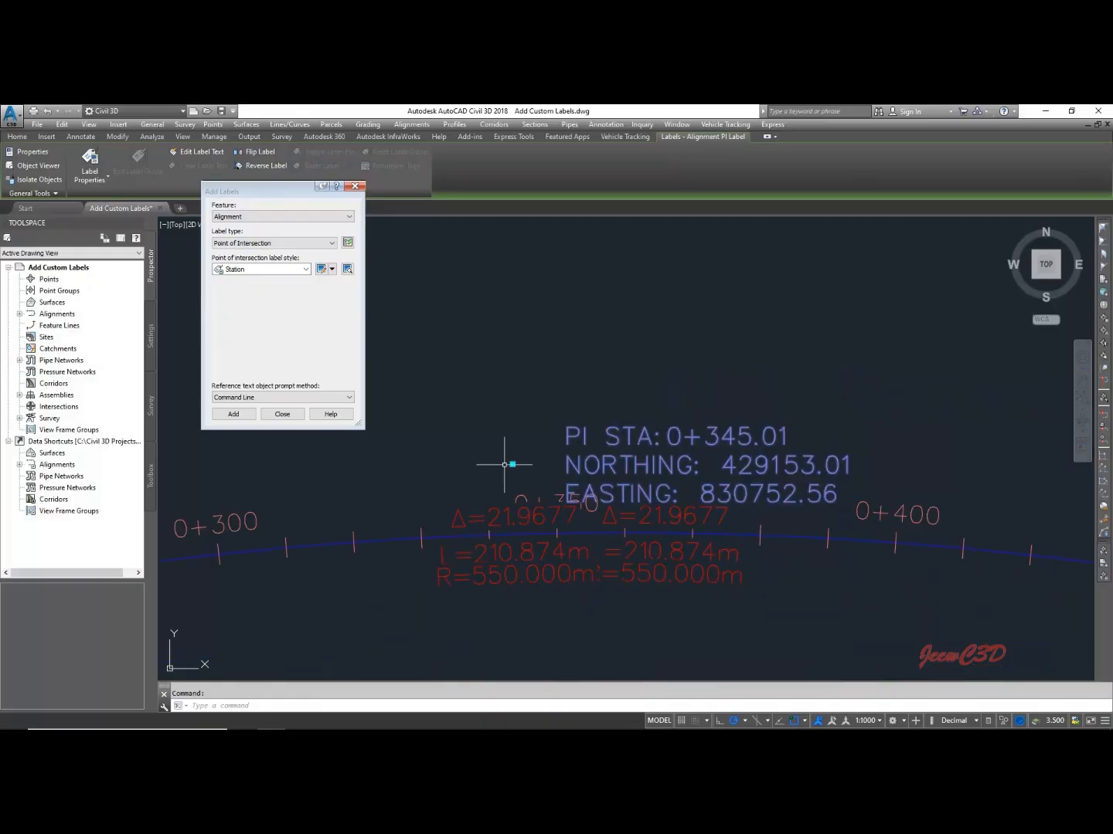
left_click(565, 435)
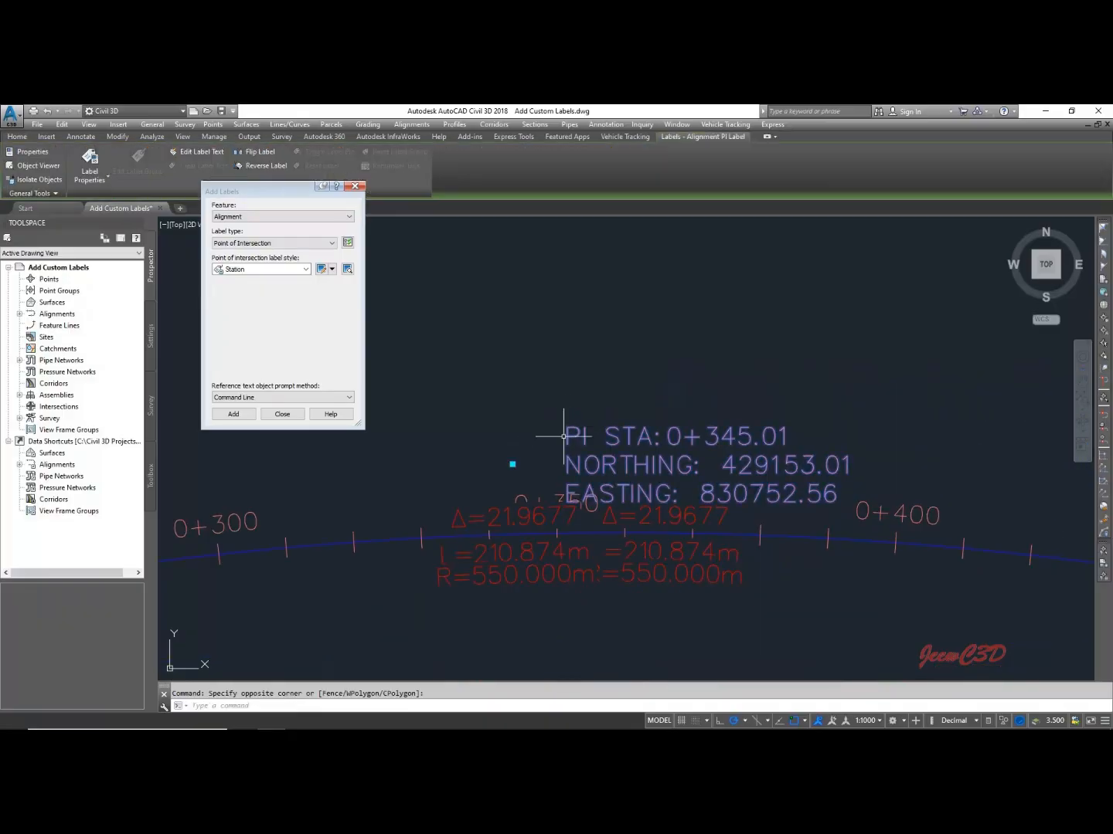
scroll(565, 435, "down", 3)
left_click(565, 437)
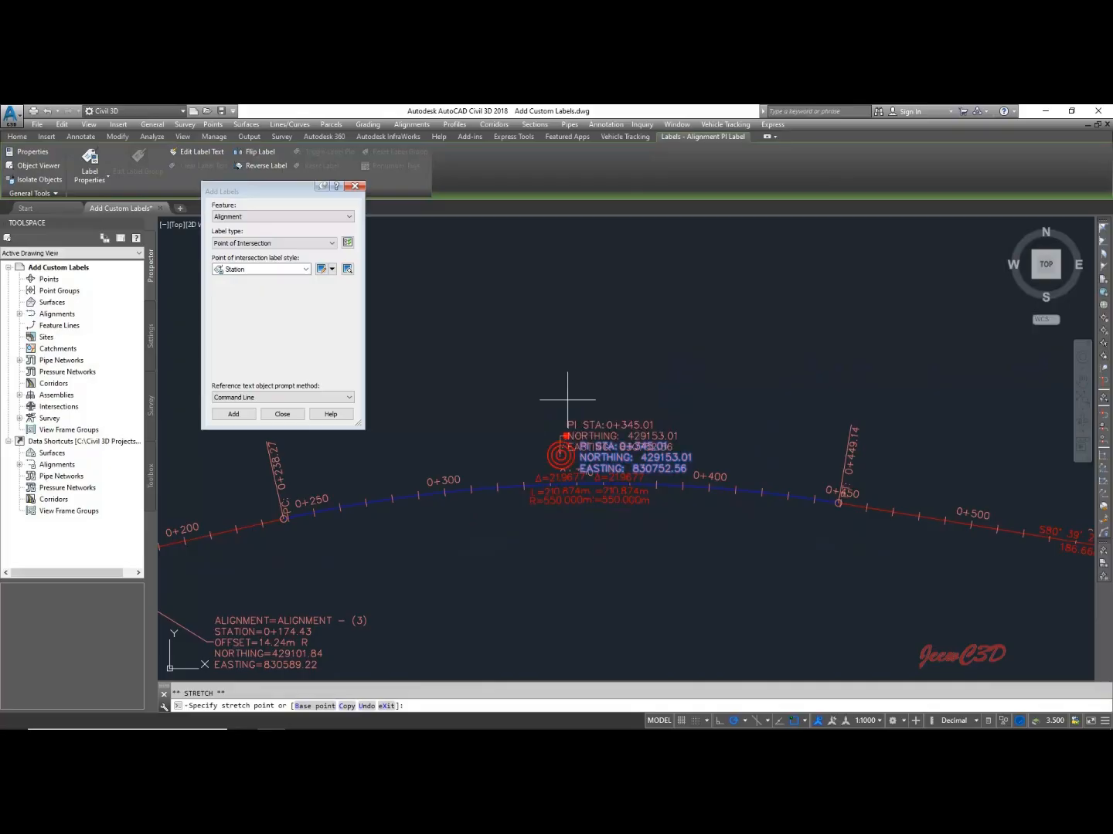
left_click(553, 387)
scroll(557, 456, "up", 4)
key("Escape")
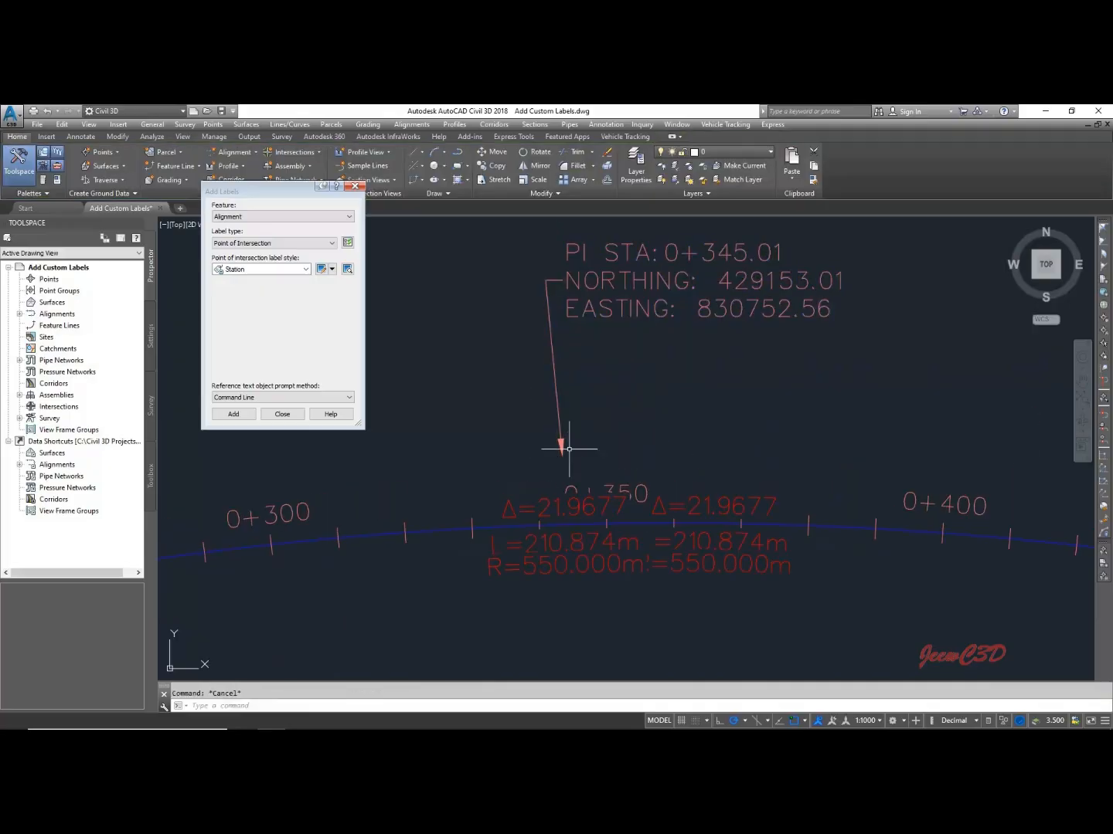
Add Multiple Point of Intersection labels in Station style to the whole alignment
scroll(569, 448, "down", 4)
scroll(572, 447, "up", 2)
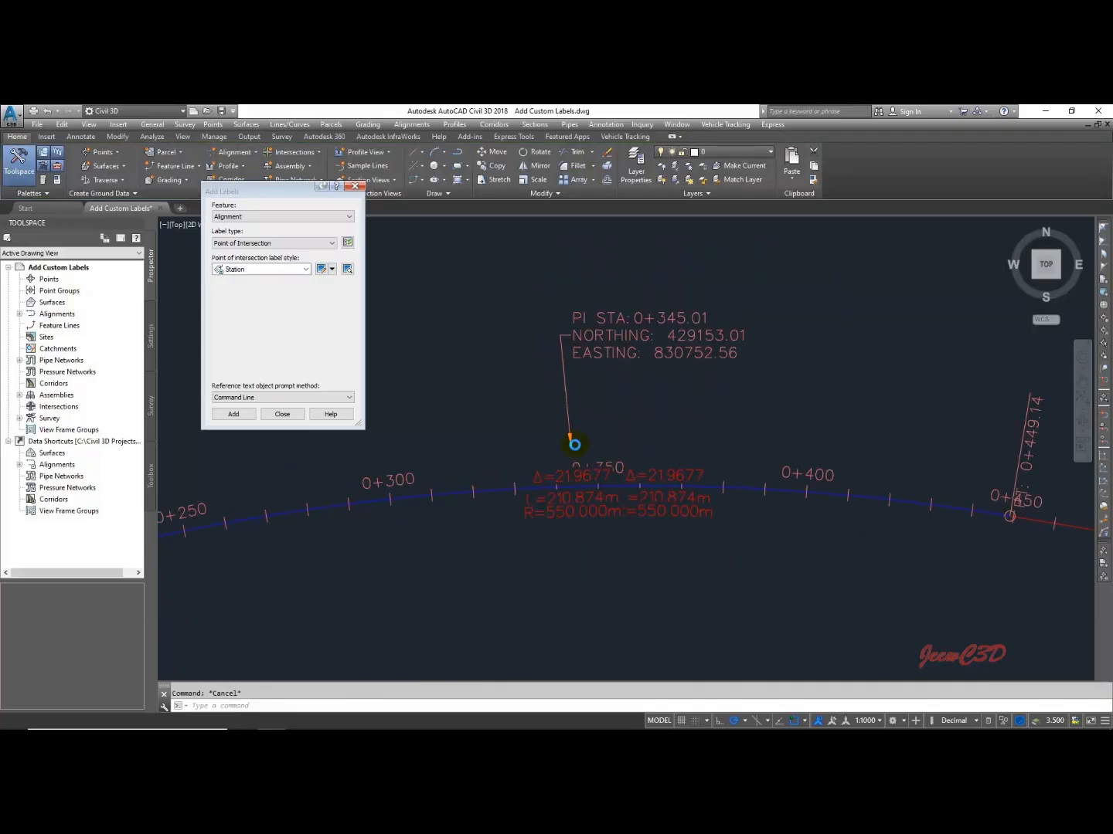
scroll(574, 445, "down", 4)
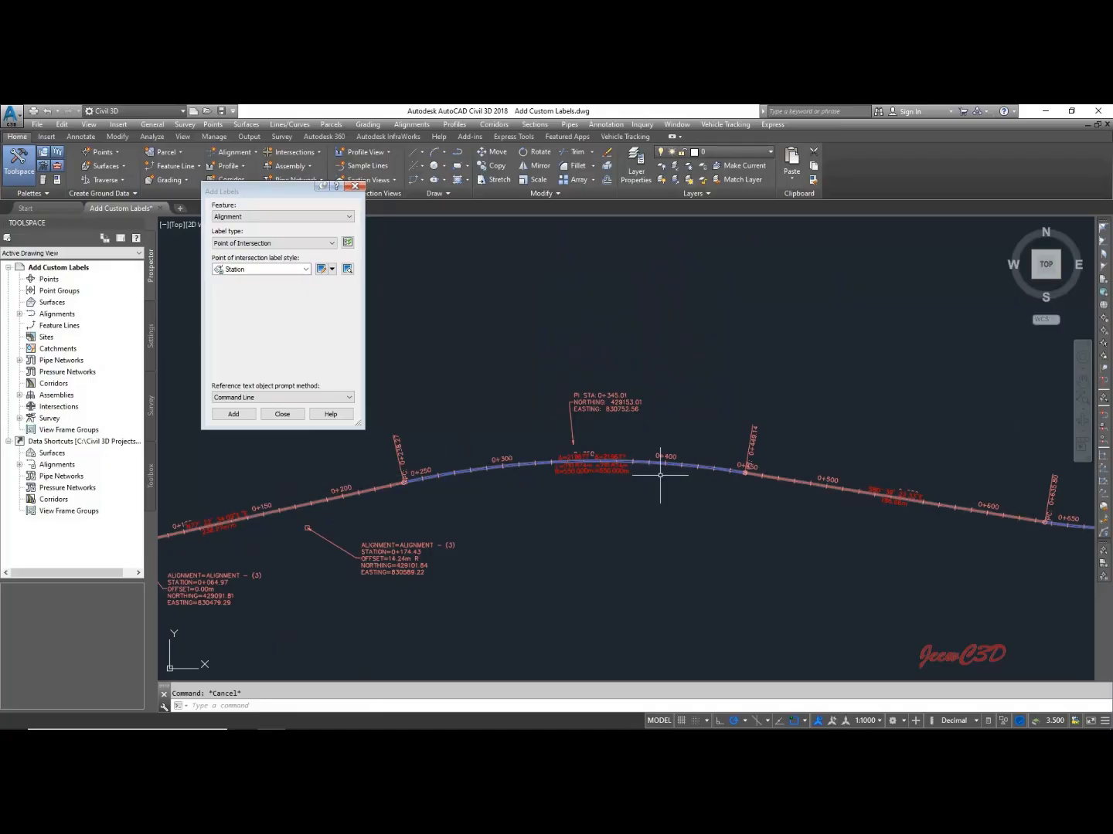
scroll(695, 463, "up", 2)
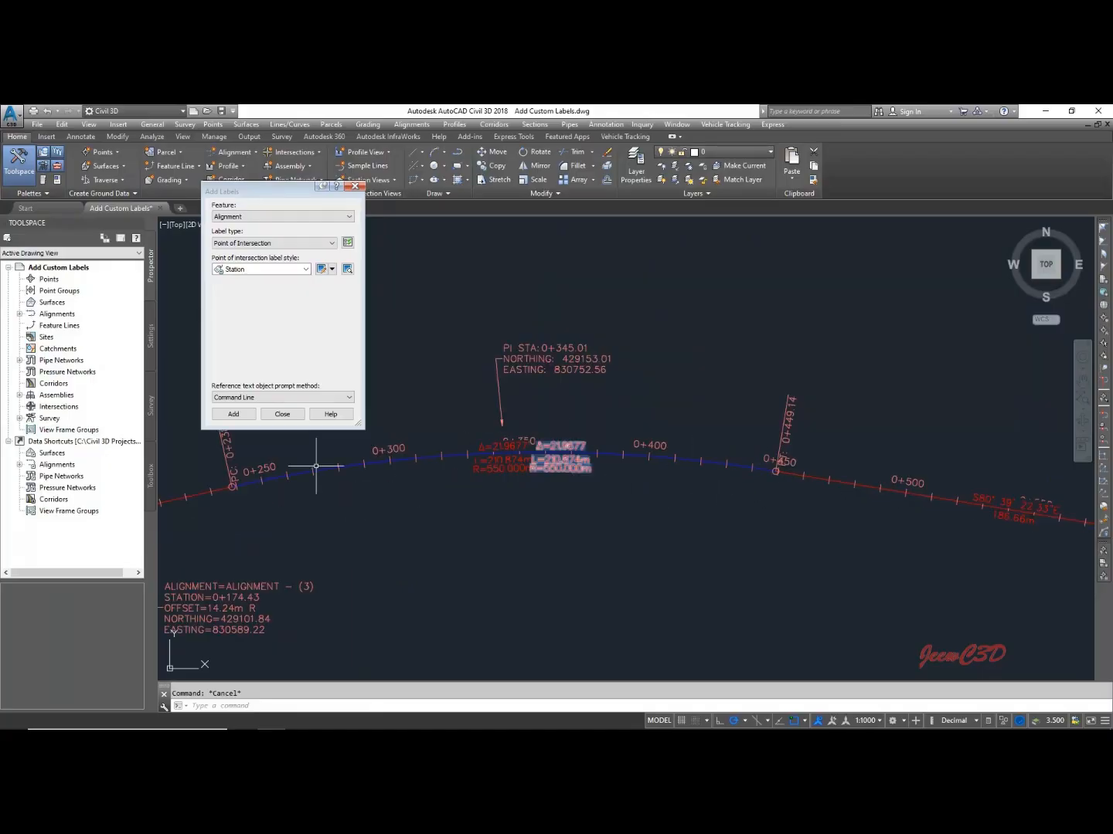
scroll(608, 397, "down", 2)
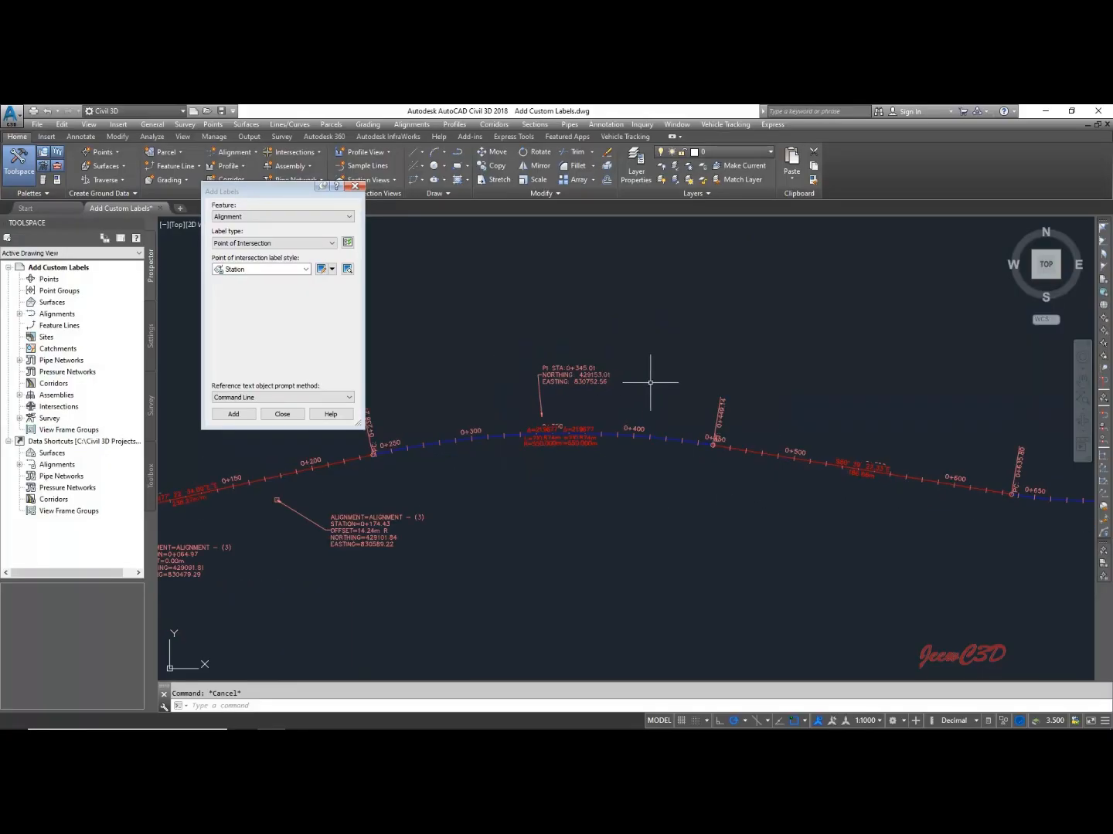
left_click(263, 243)
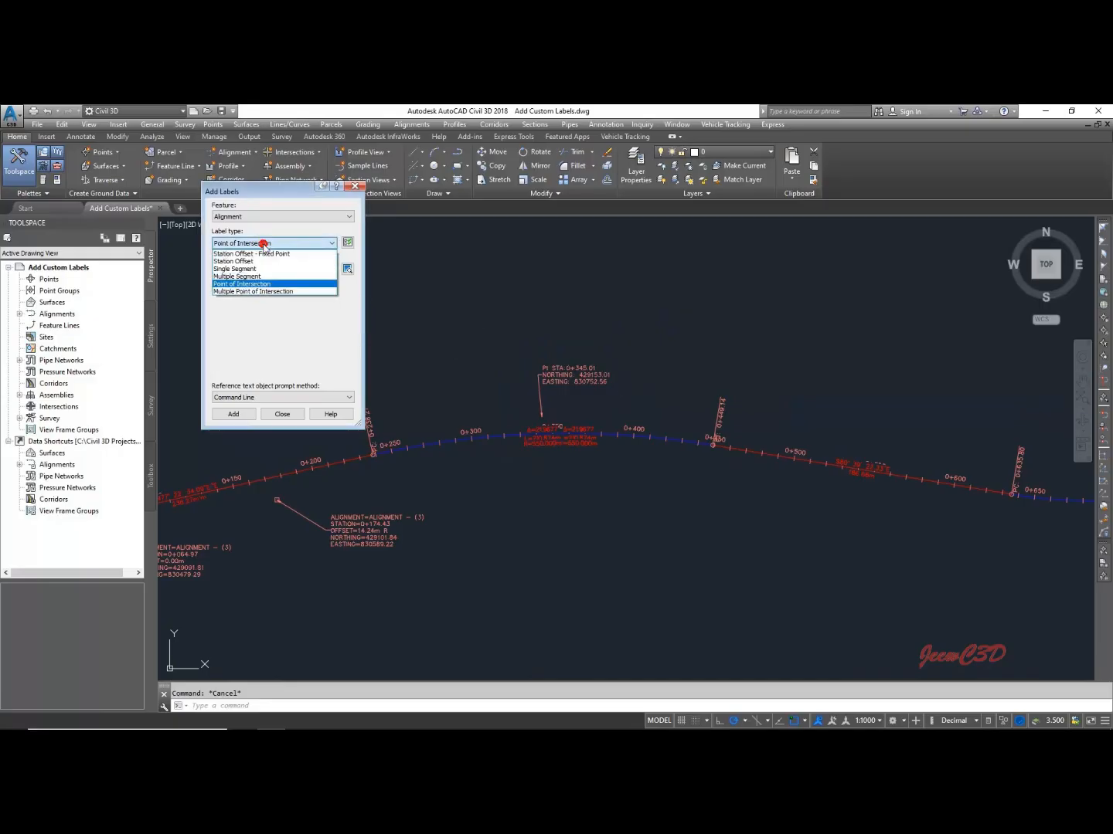
left_click(269, 292)
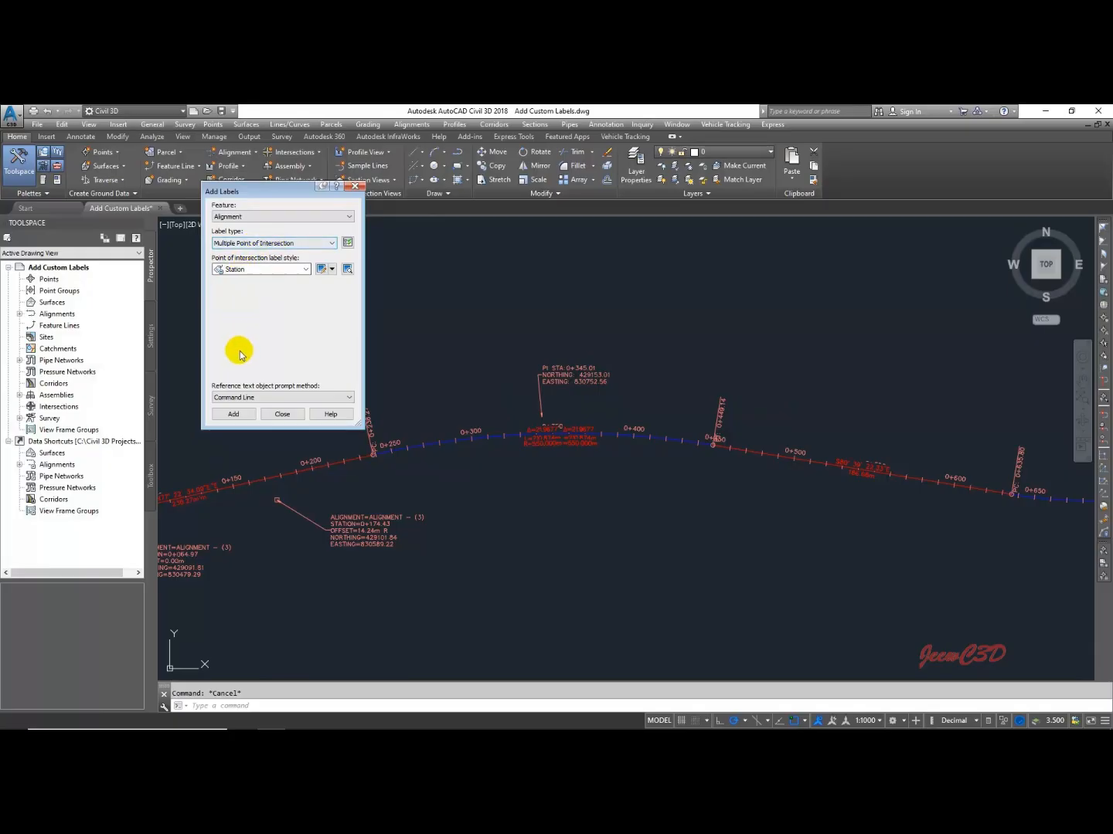
left_click(233, 414)
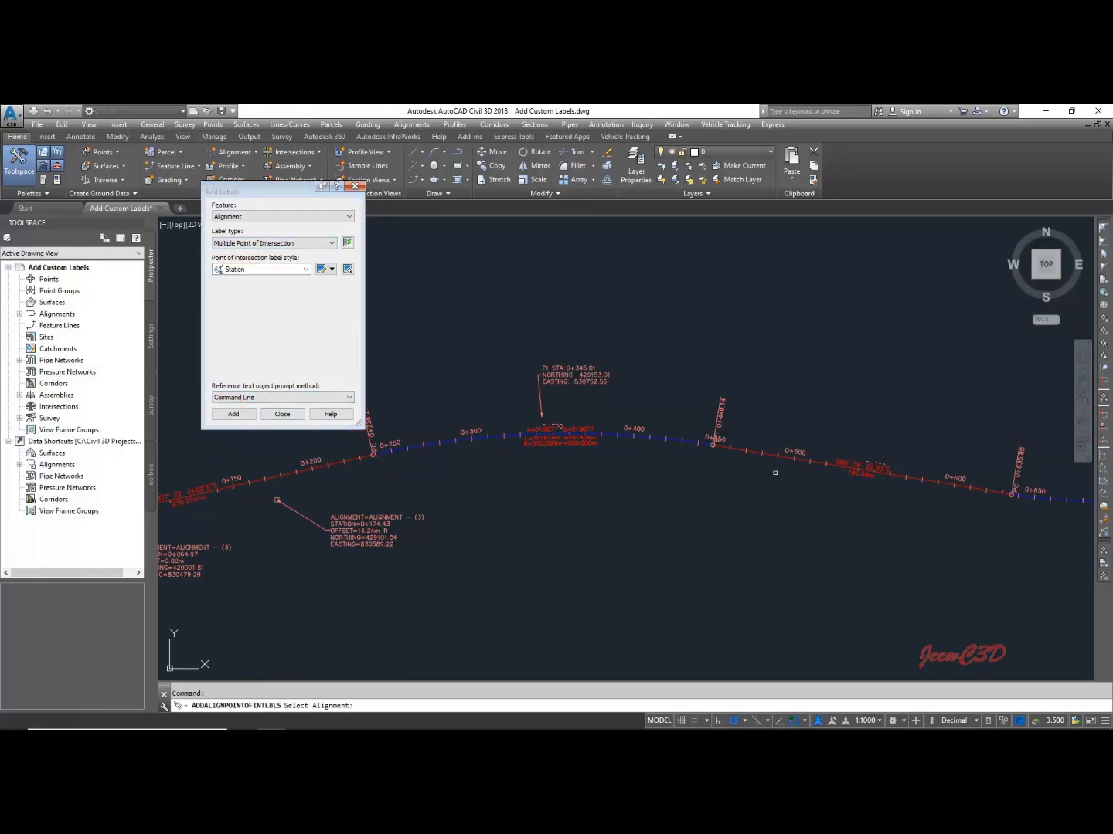
scroll(775, 472, "up", 5)
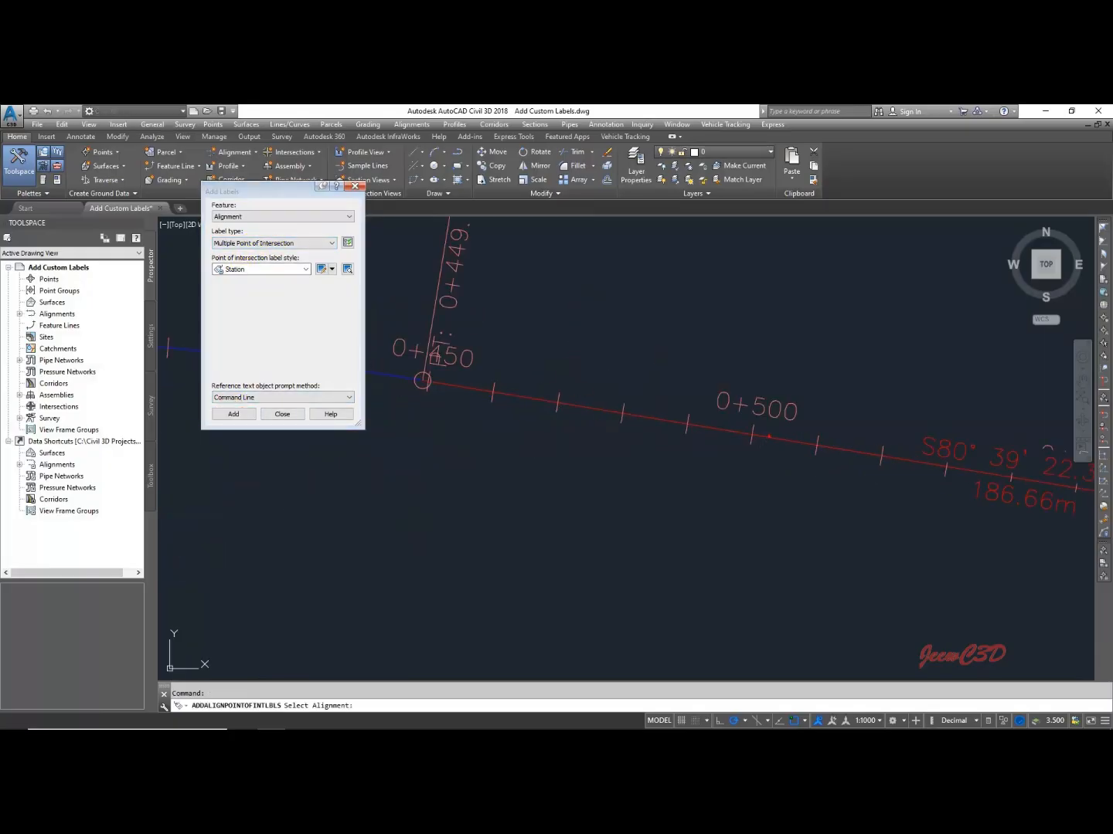
scroll(754, 462, "down", 6)
key("Escape")
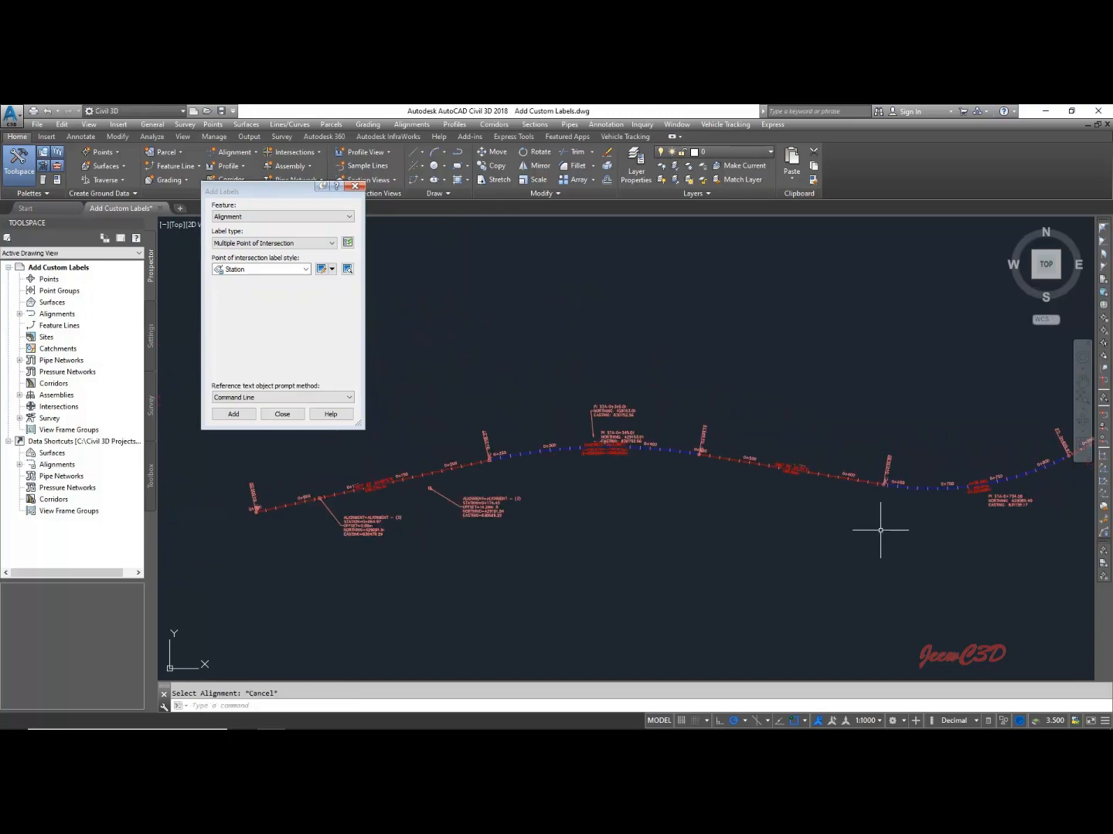
Examine the point of intersection labels at the curves along the full length of the alignment
middle_click_drag(880, 530, 728, 552)
scroll(835, 543, "up", 4)
scroll(850, 526, "down", 6)
middle_click_drag(920, 510, 699, 572)
scroll(805, 480, "down", 3)
scroll(844, 489, "up", 5)
scroll(896, 502, "down", 5)
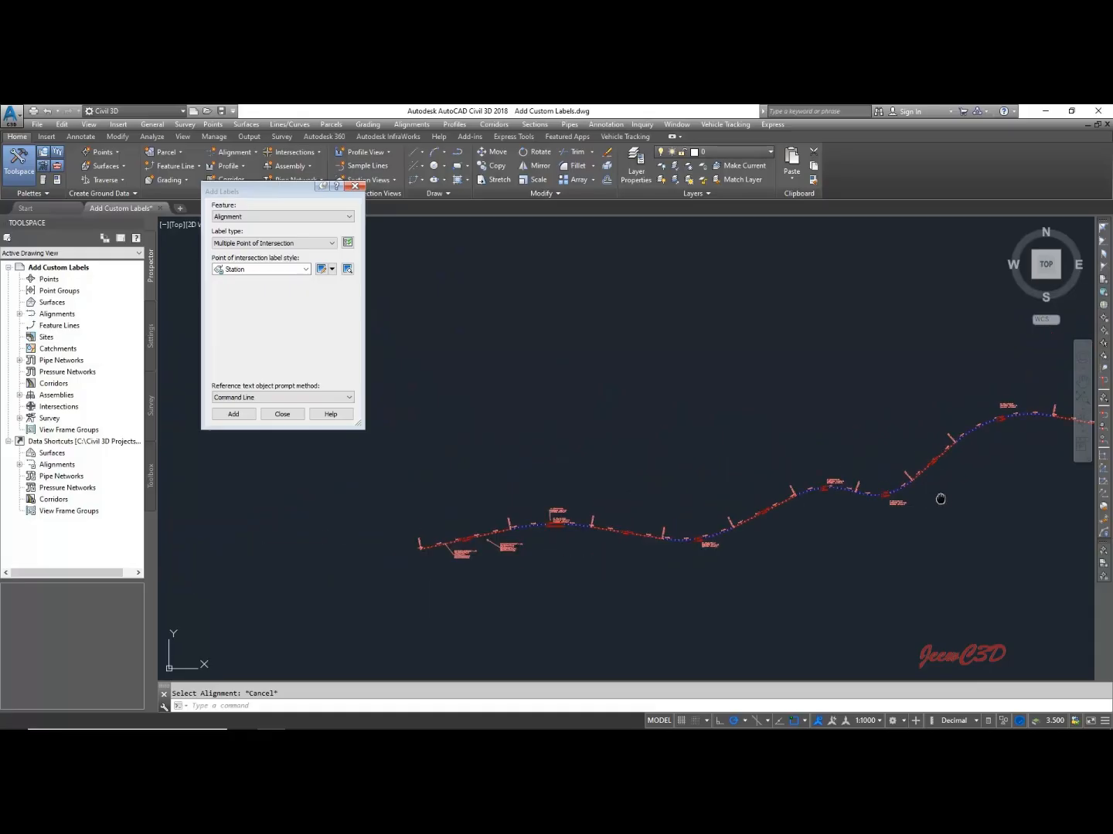
mouse_move(940, 499)
middle_mouse_down()
mouse_move(653, 532)
mouse_move(765, 486)
middle_mouse_up()
scroll(779, 485, "up", 4)
key("Escape")
scroll(664, 490, "down", 4)
middle_click_drag(496, 546, 646, 509)
scroll(511, 550, "up", 3)
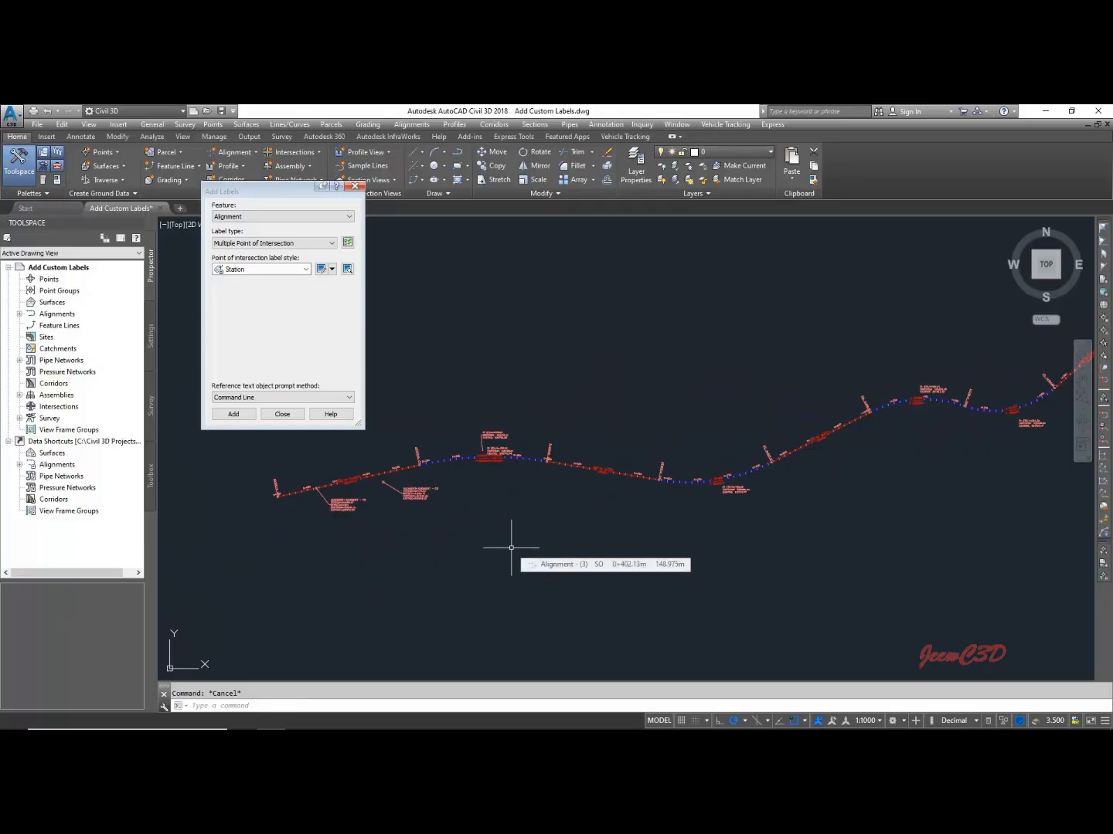
scroll(510, 545, "up", 8)
middle_click_drag(450, 513, 680, 528)
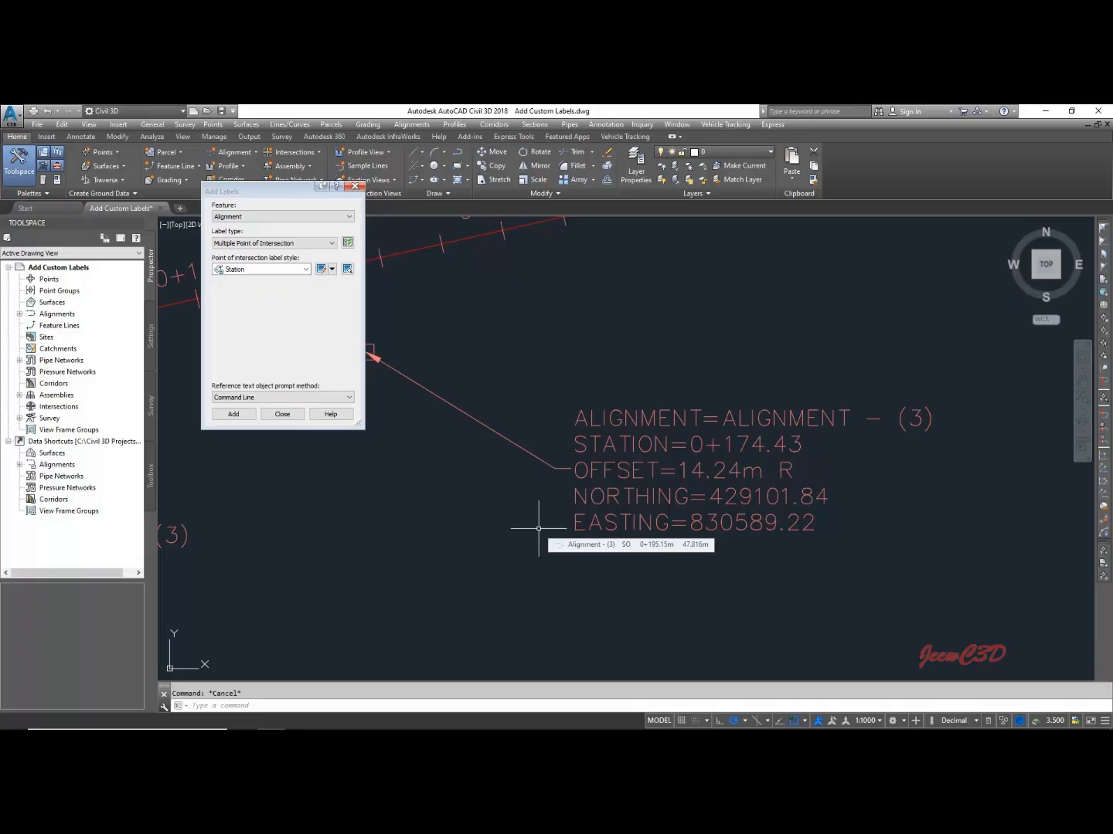
scroll(539, 528, "down", 6)
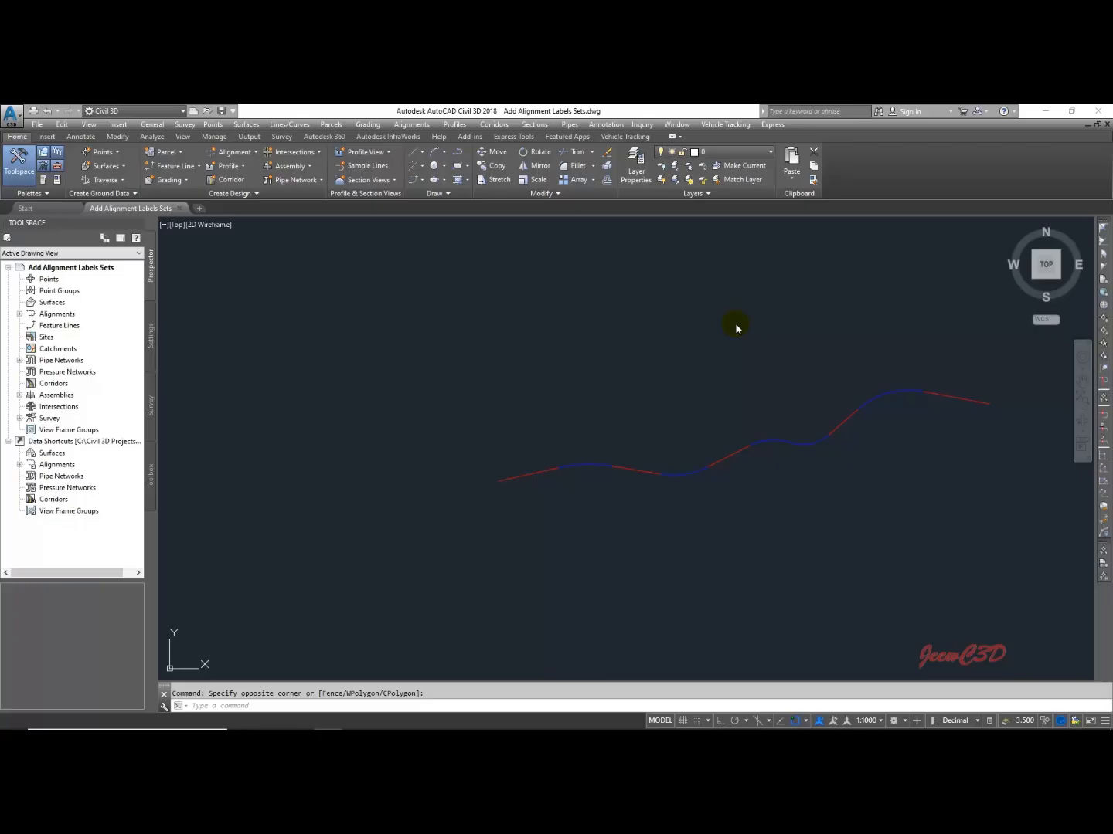
left_click(733, 325)
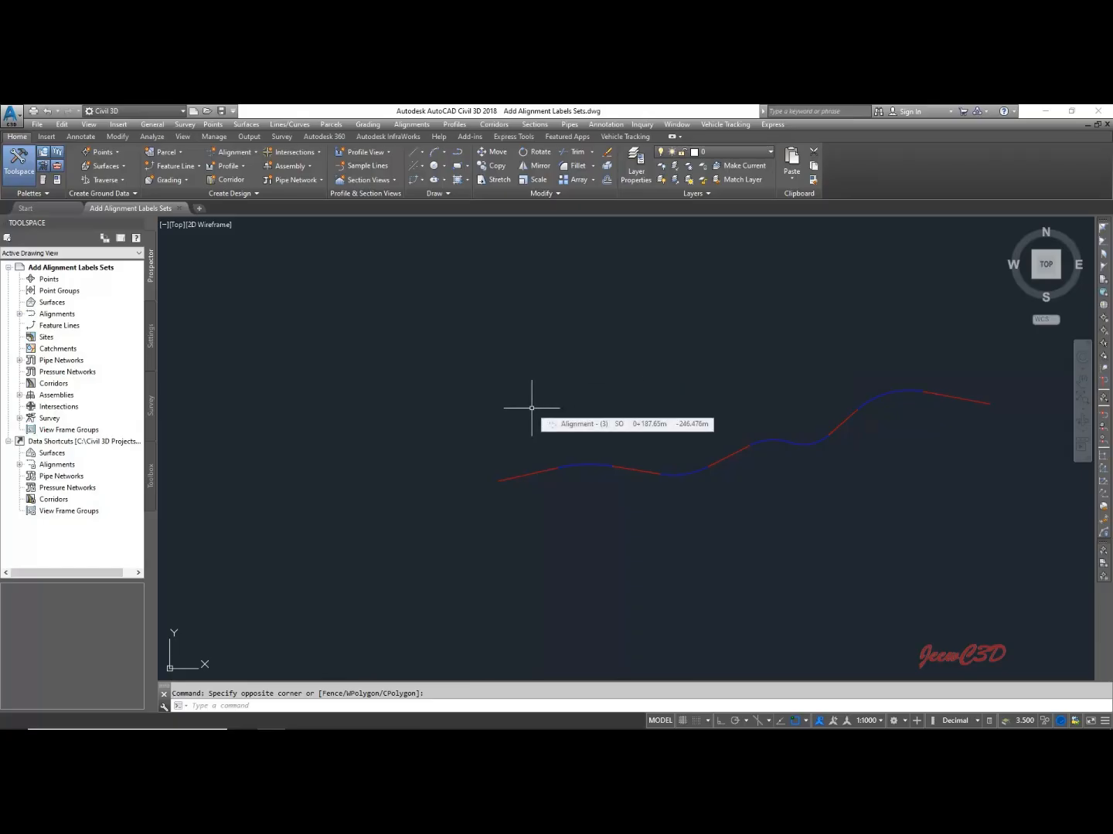
Add Major Stations labels in Perpendicular with Tick style at a 20 m increment along the whole alignment
scroll(532, 408, "up", 5)
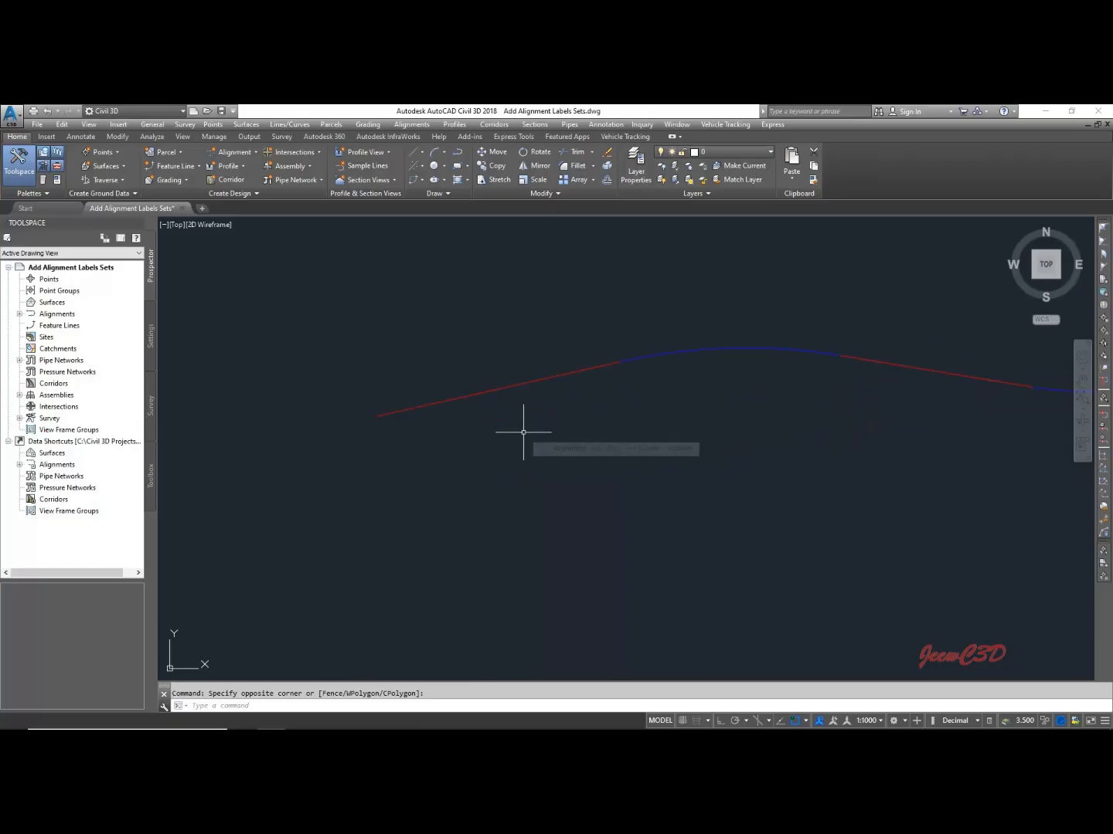
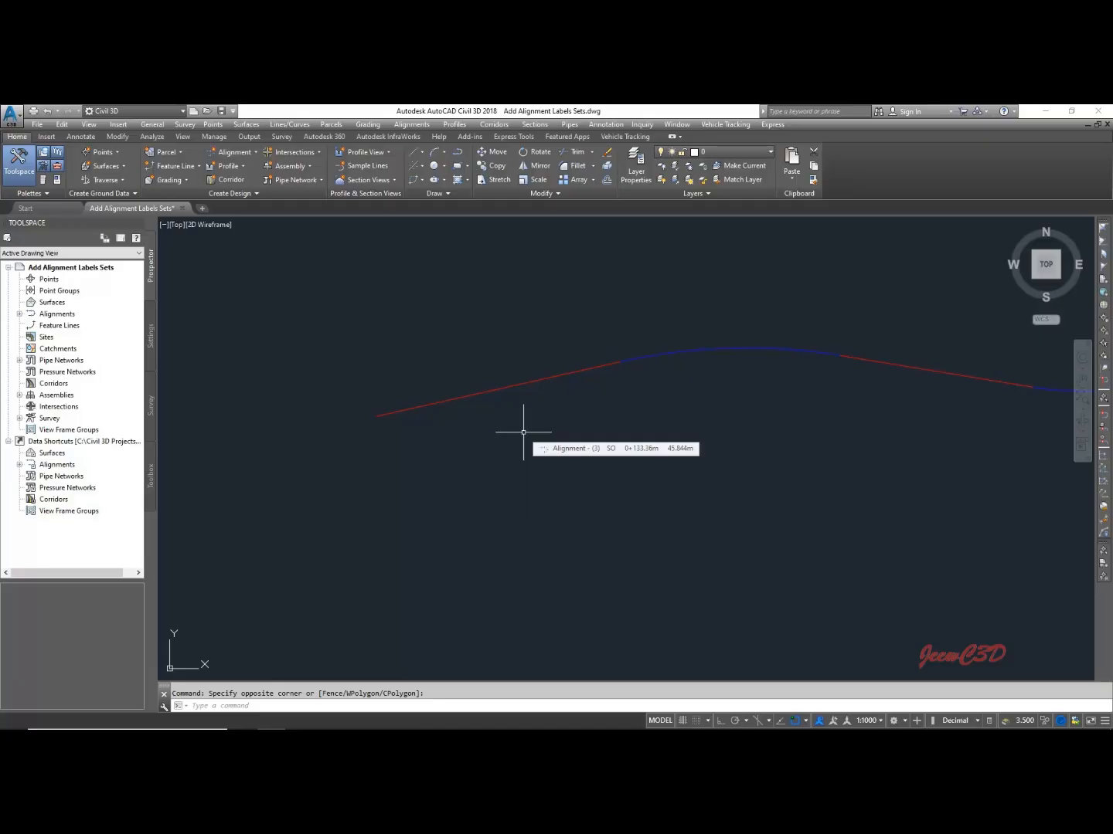
left_click(531, 383)
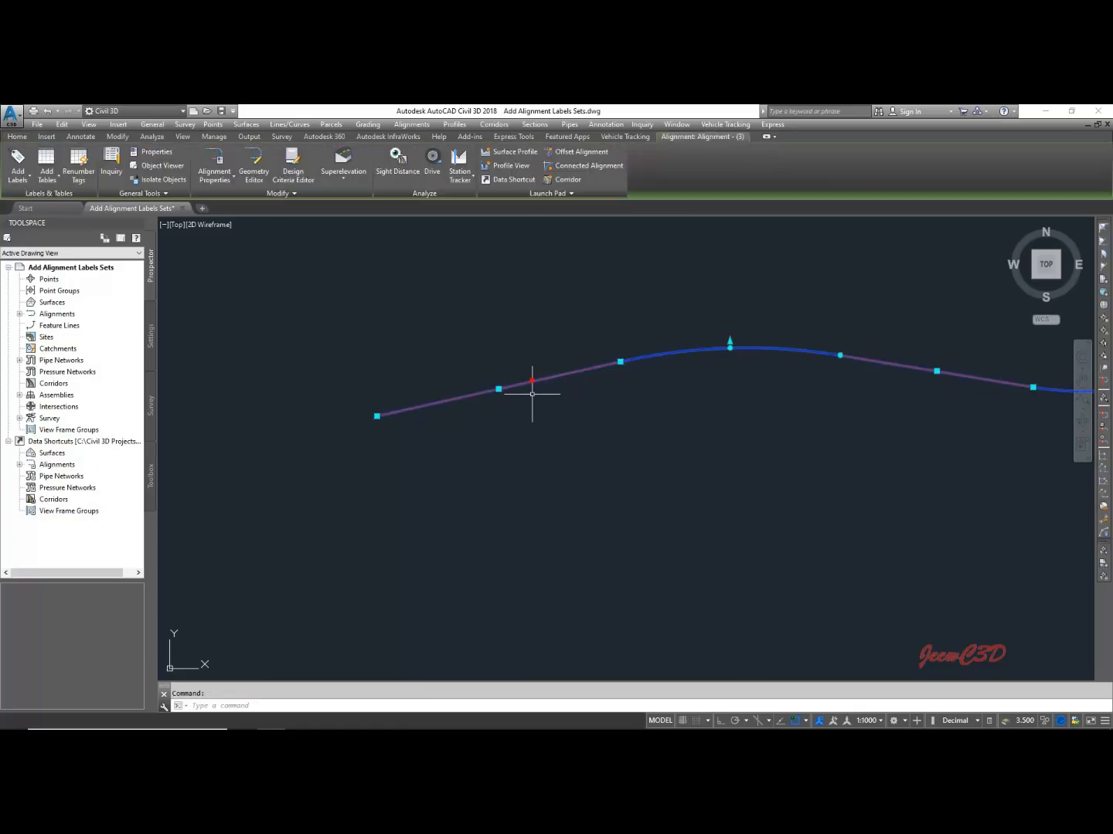
right_click(552, 433)
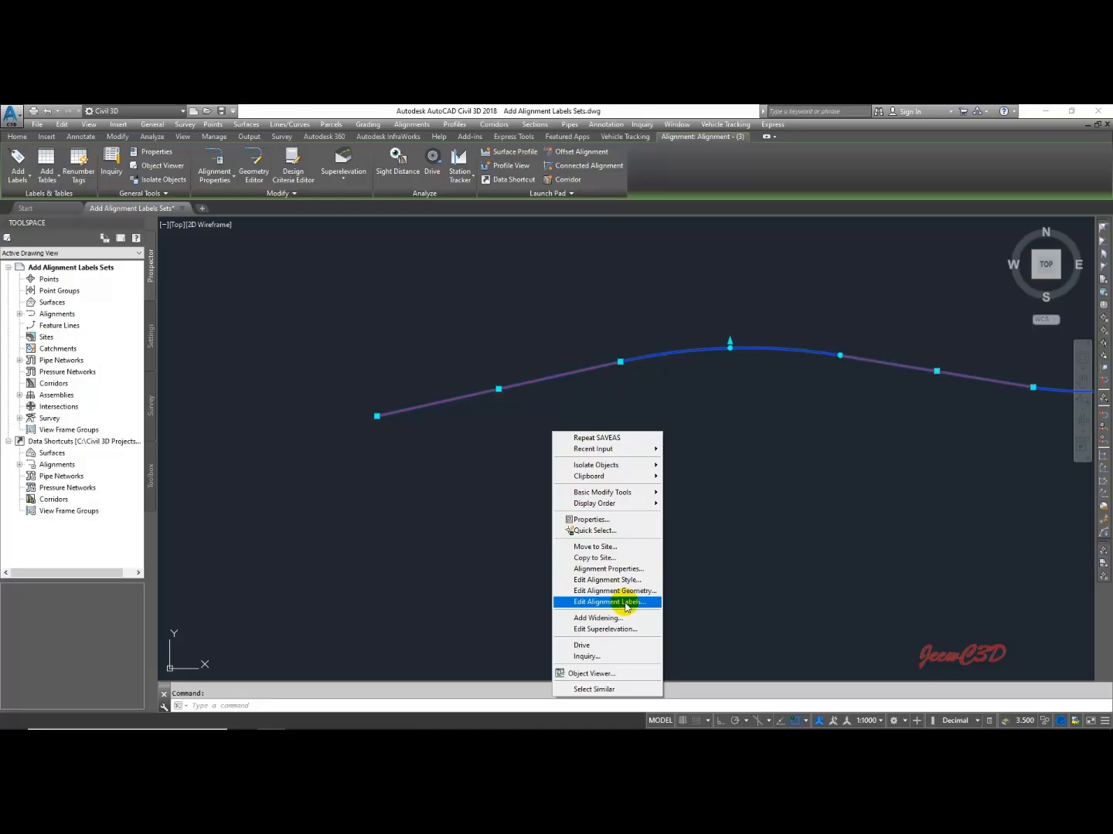
left_click(611, 601)
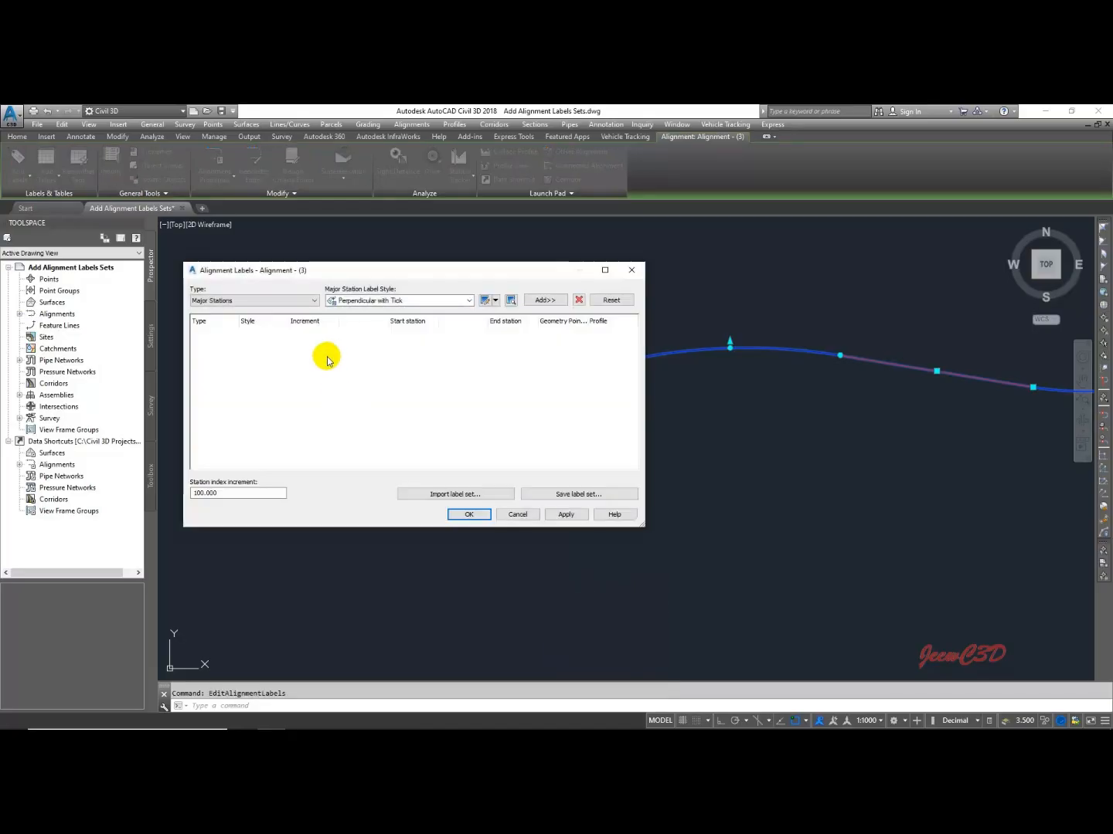
left_click_drag(373, 275, 495, 282)
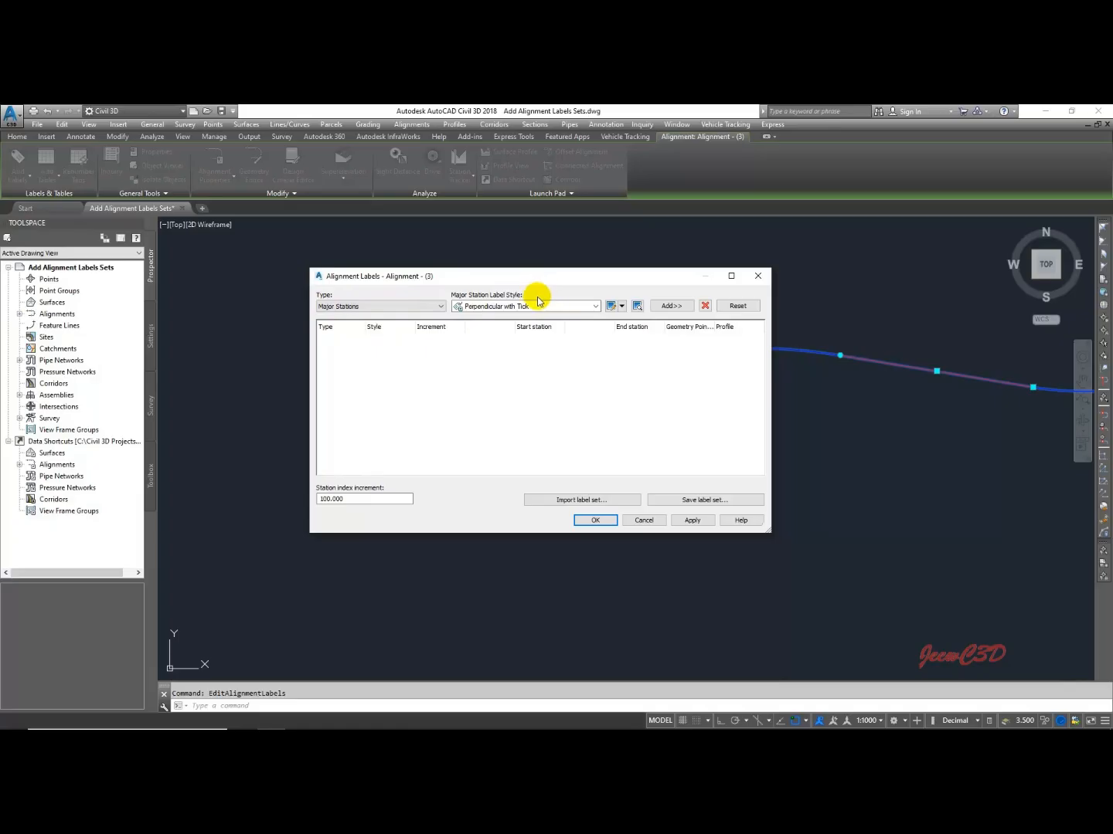
left_click_drag(512, 278, 519, 271)
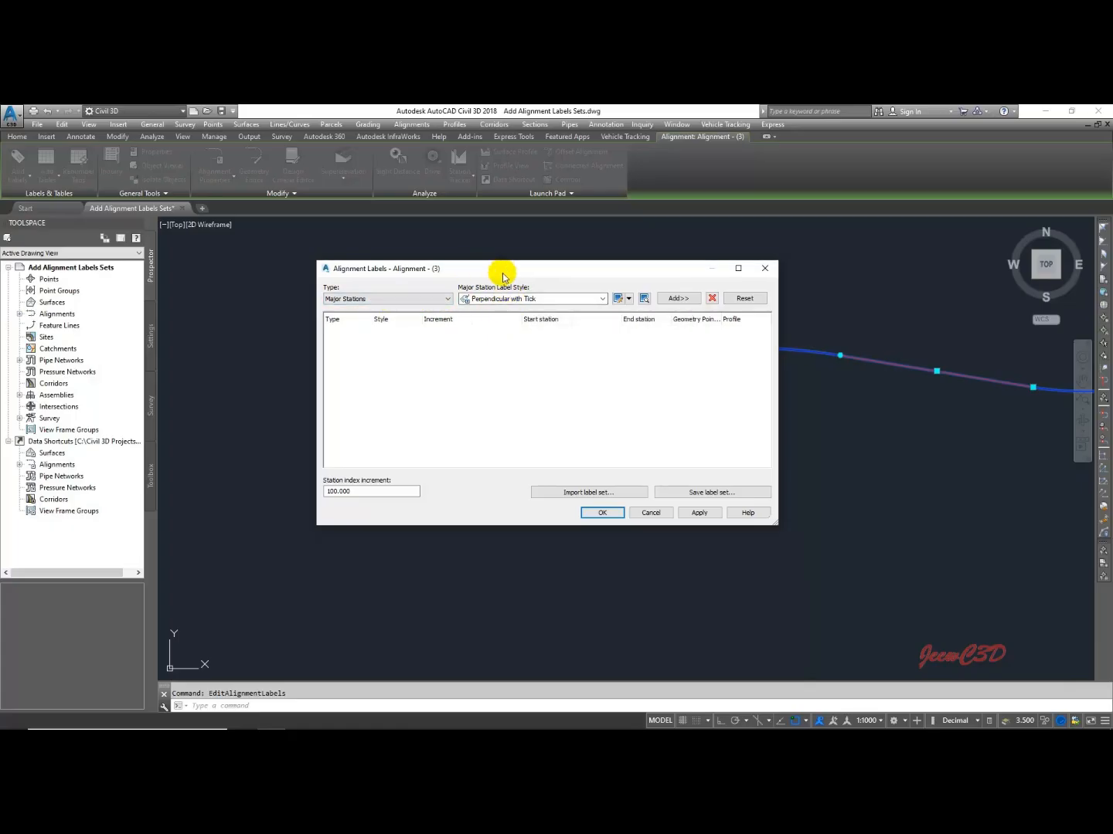
left_click(680, 299)
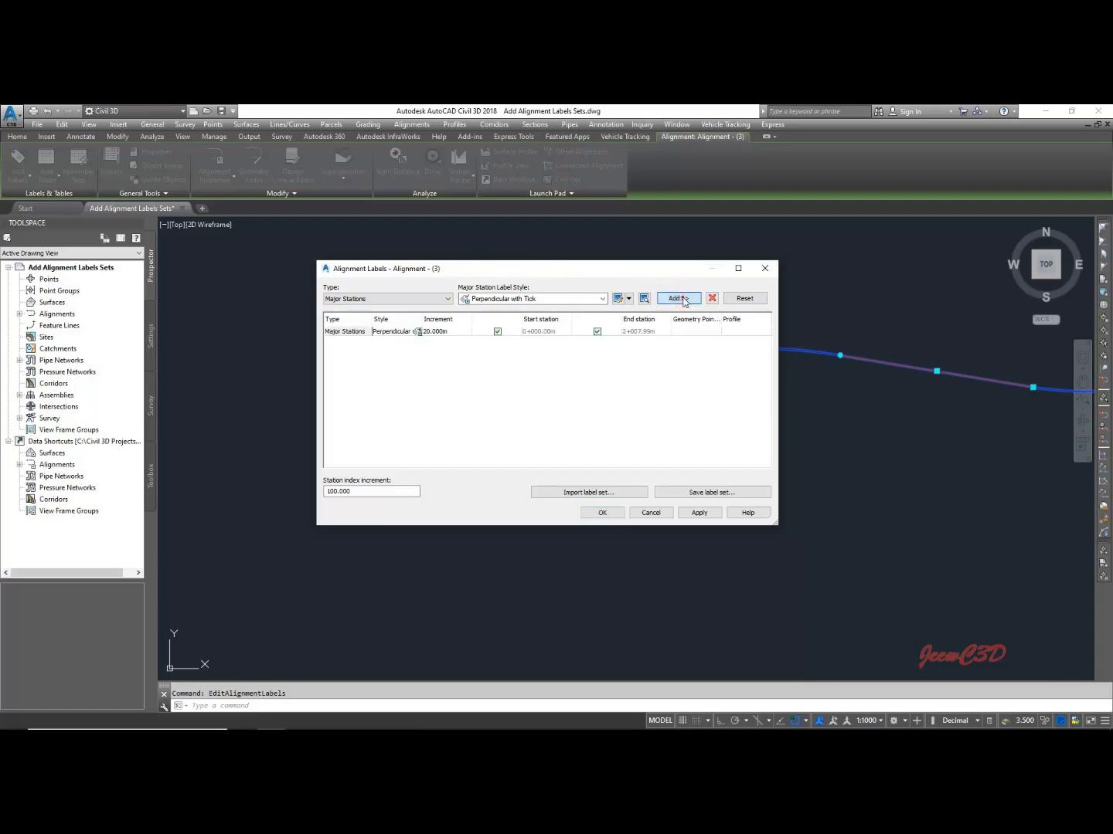
left_click(602, 512)
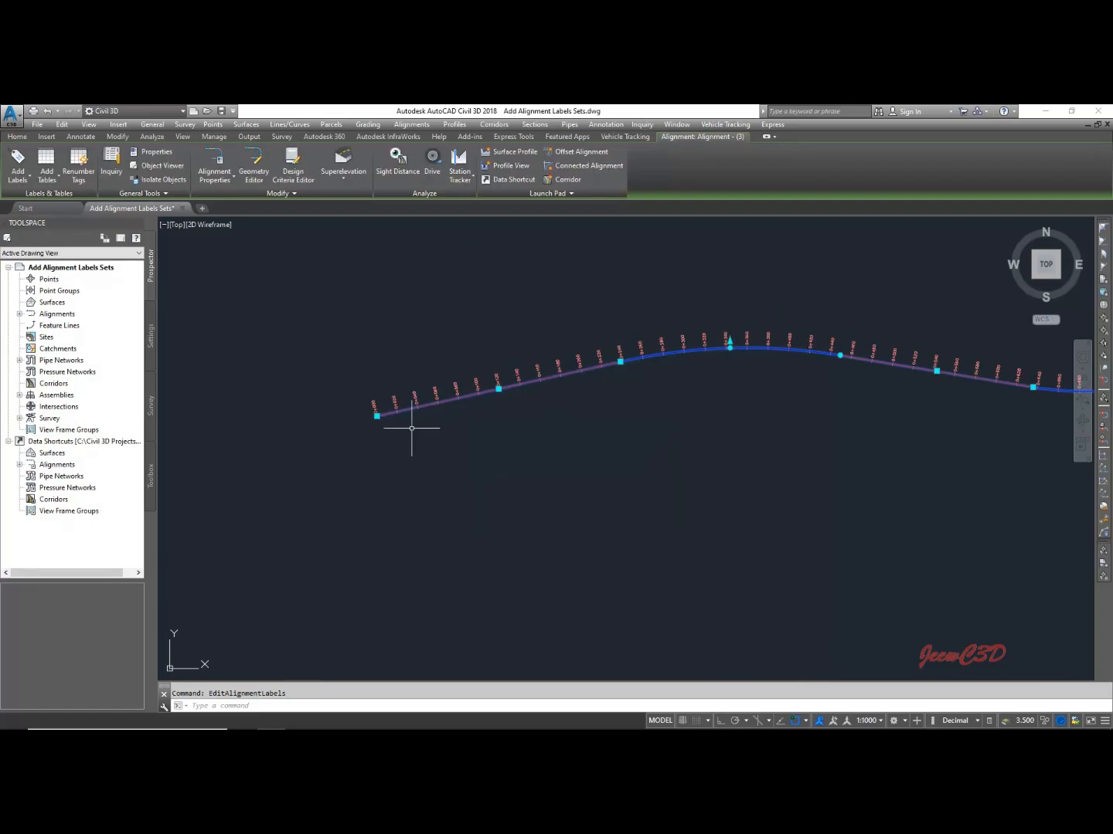
Examine the major station labels along the alignment, from its start at 0+000 to its end station and back
scroll(374, 426, "up", 6)
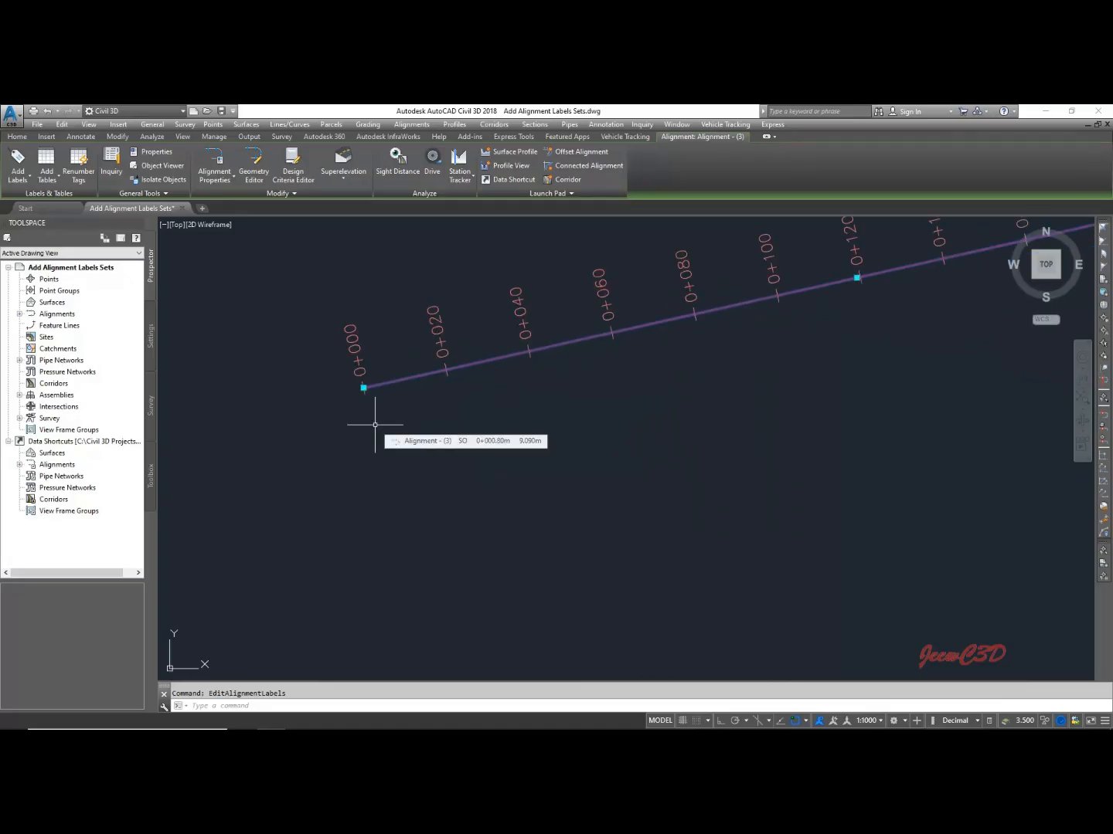
key("Escape")
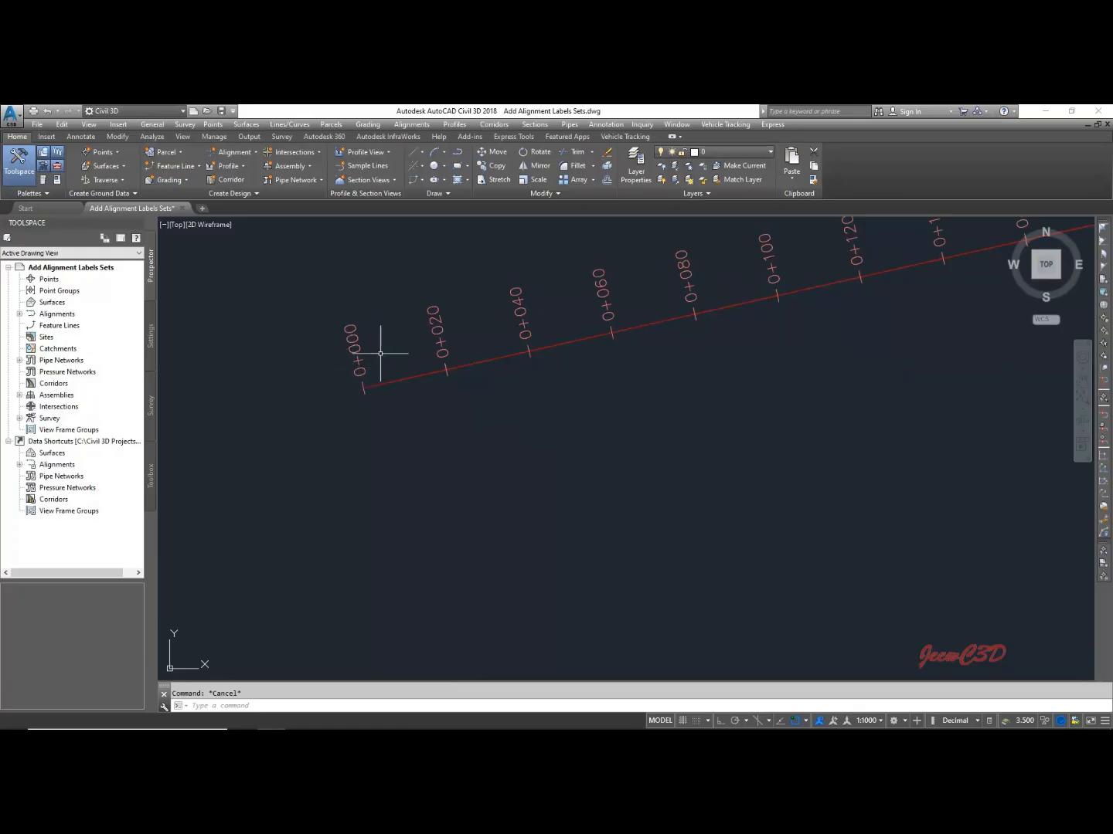
middle_click_drag(596, 310, 455, 392)
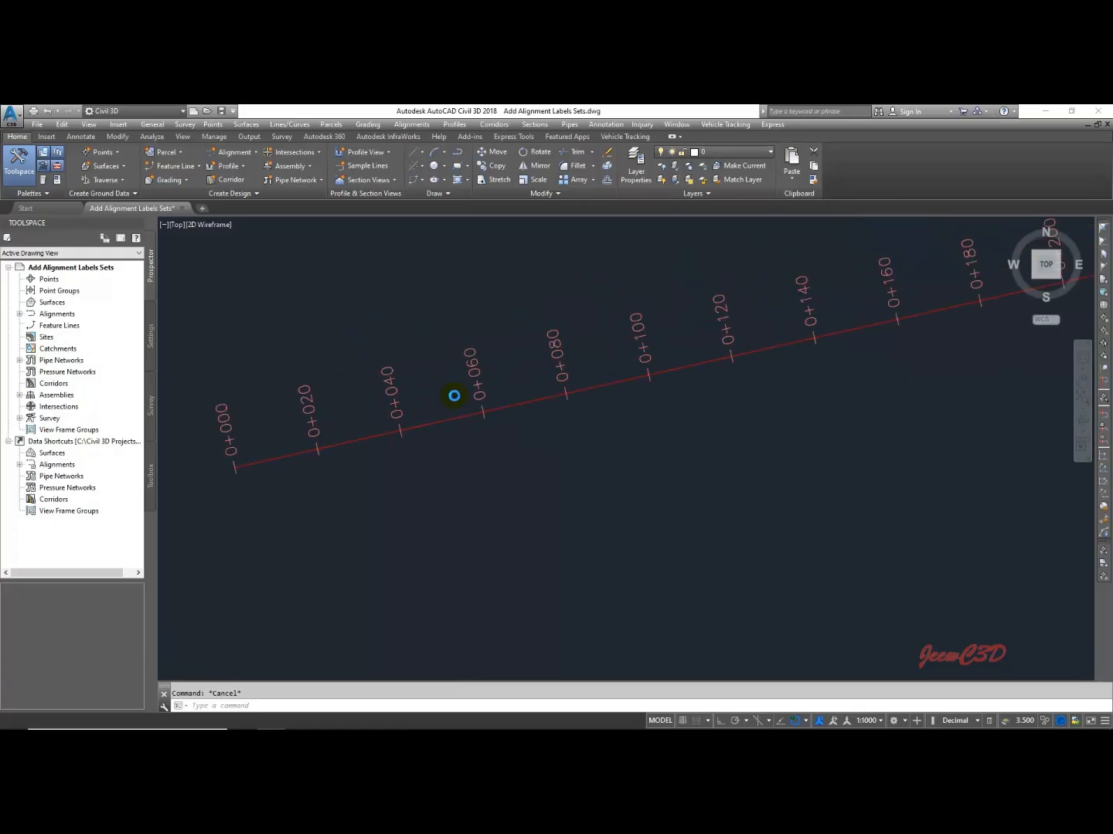
scroll(471, 398, "up", 2)
scroll(480, 397, "down", 2)
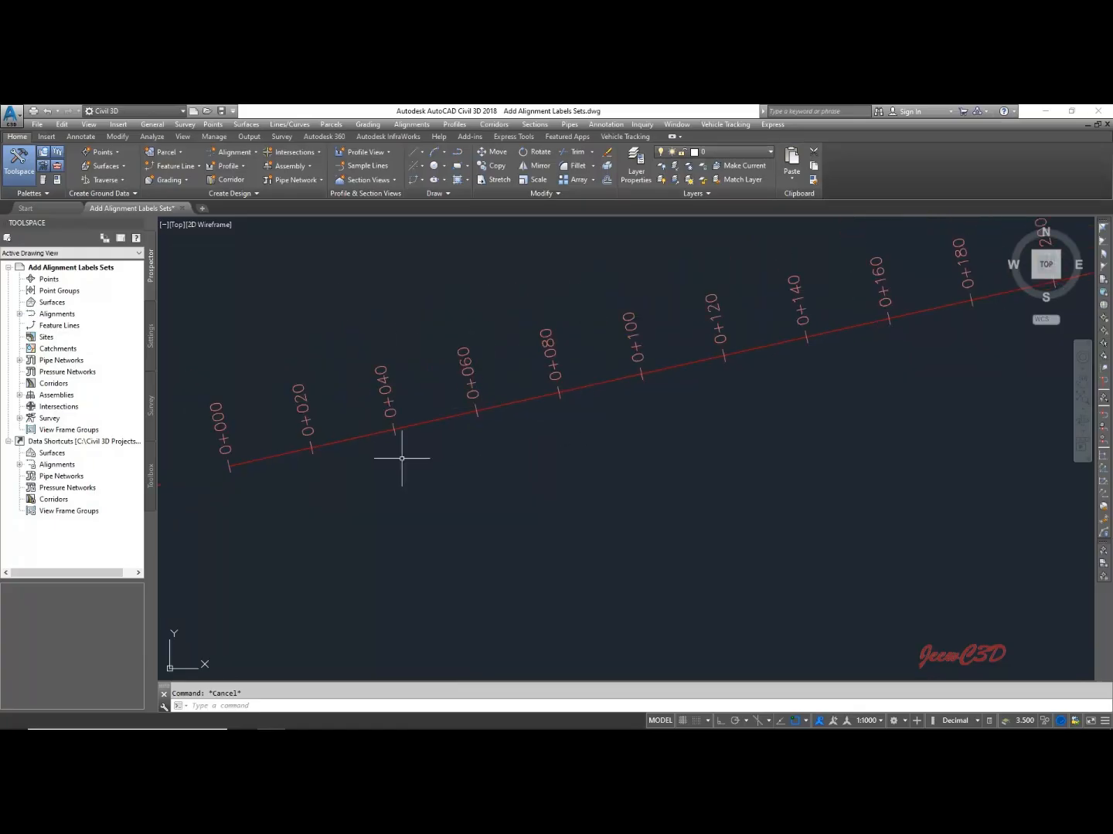
scroll(365, 469, "down", 3)
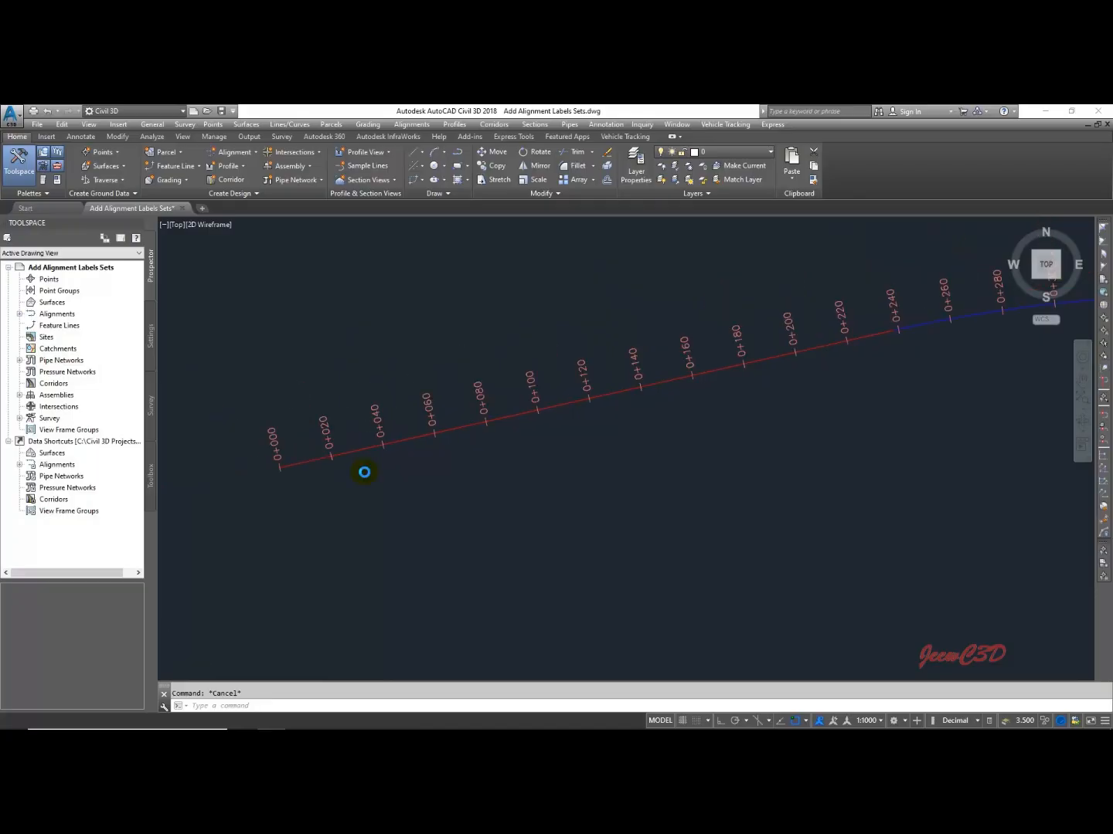
scroll(641, 418, "down", 5)
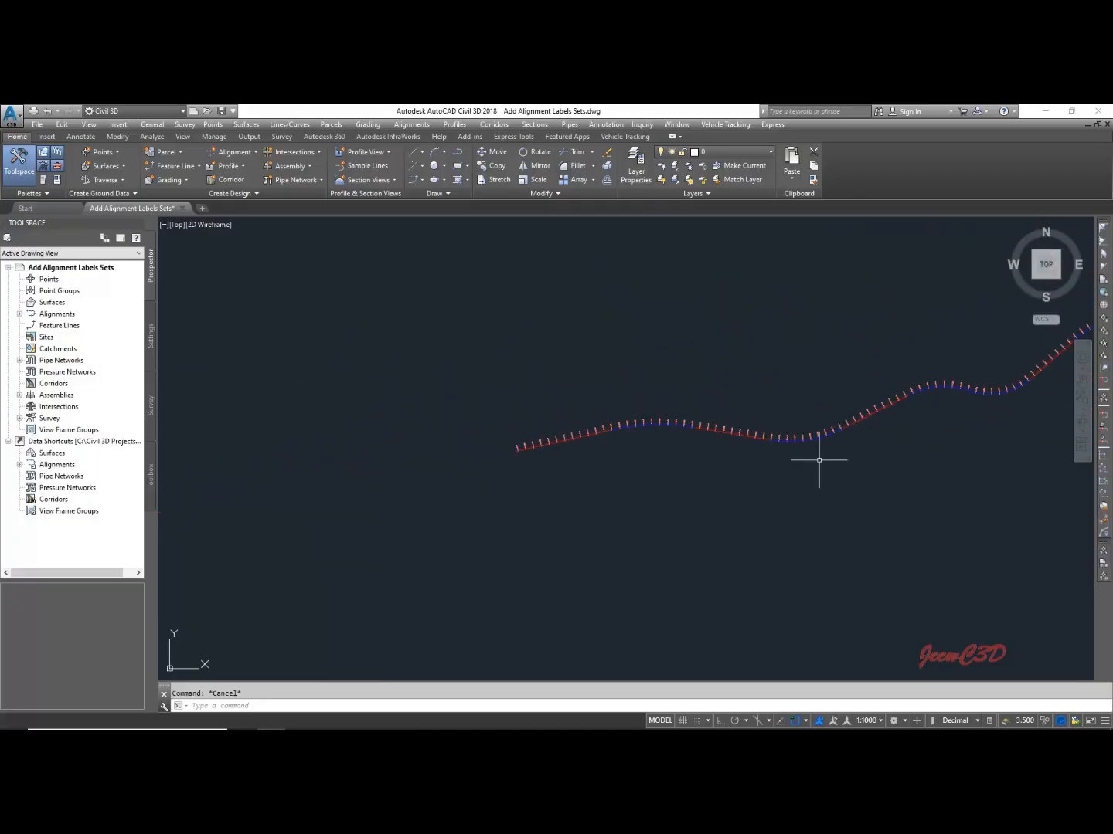
middle_click_drag(819, 456, 501, 542)
scroll(967, 405, "up", 10)
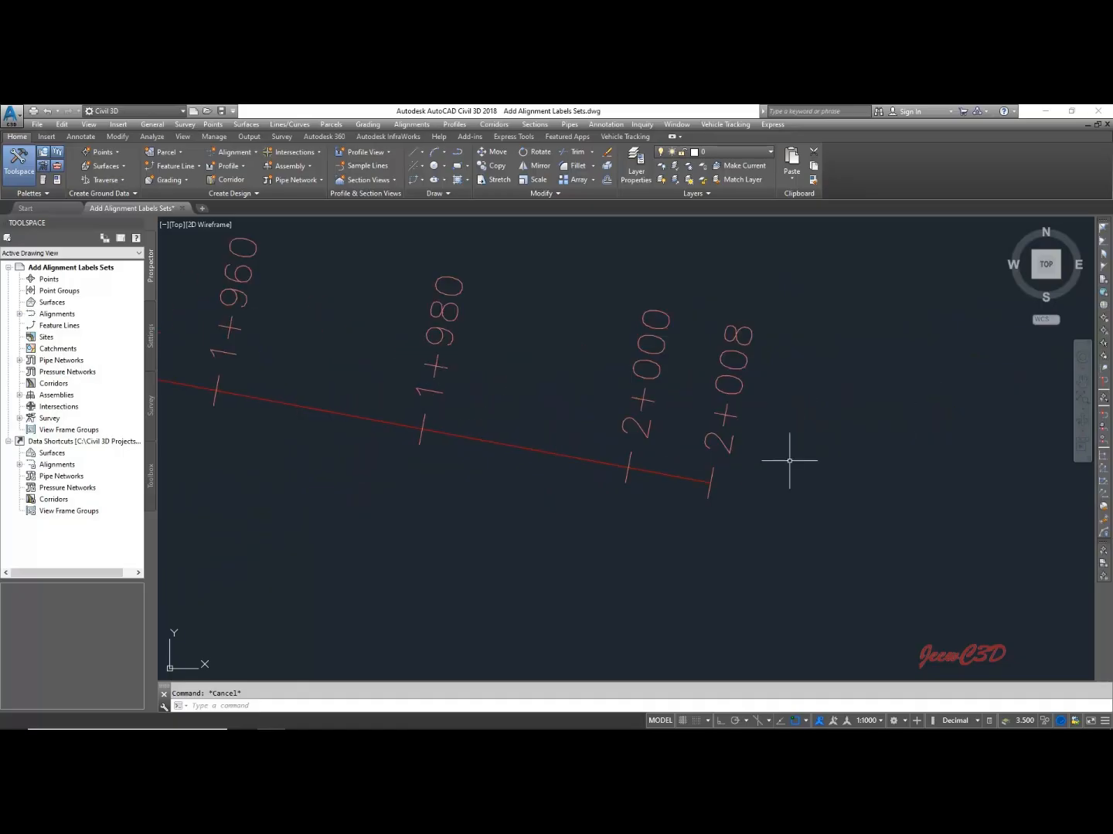
scroll(782, 449, "down", 10)
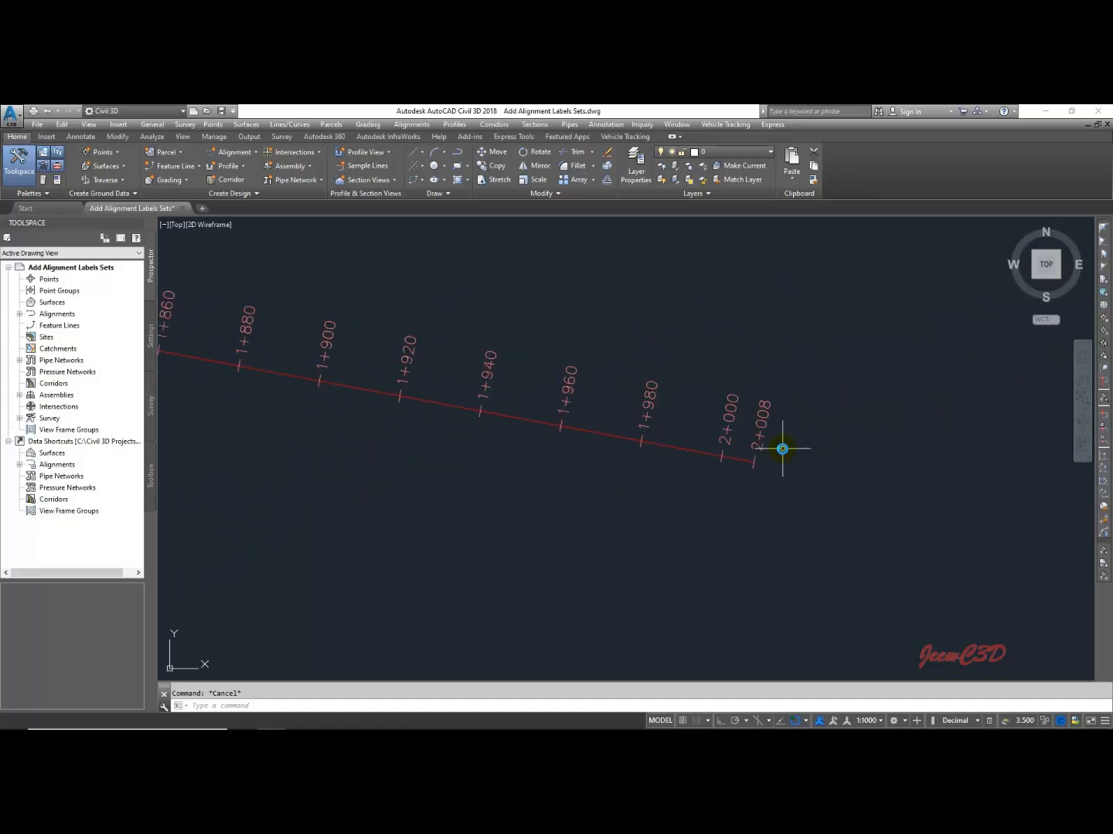
middle_click_drag(609, 464, 749, 345)
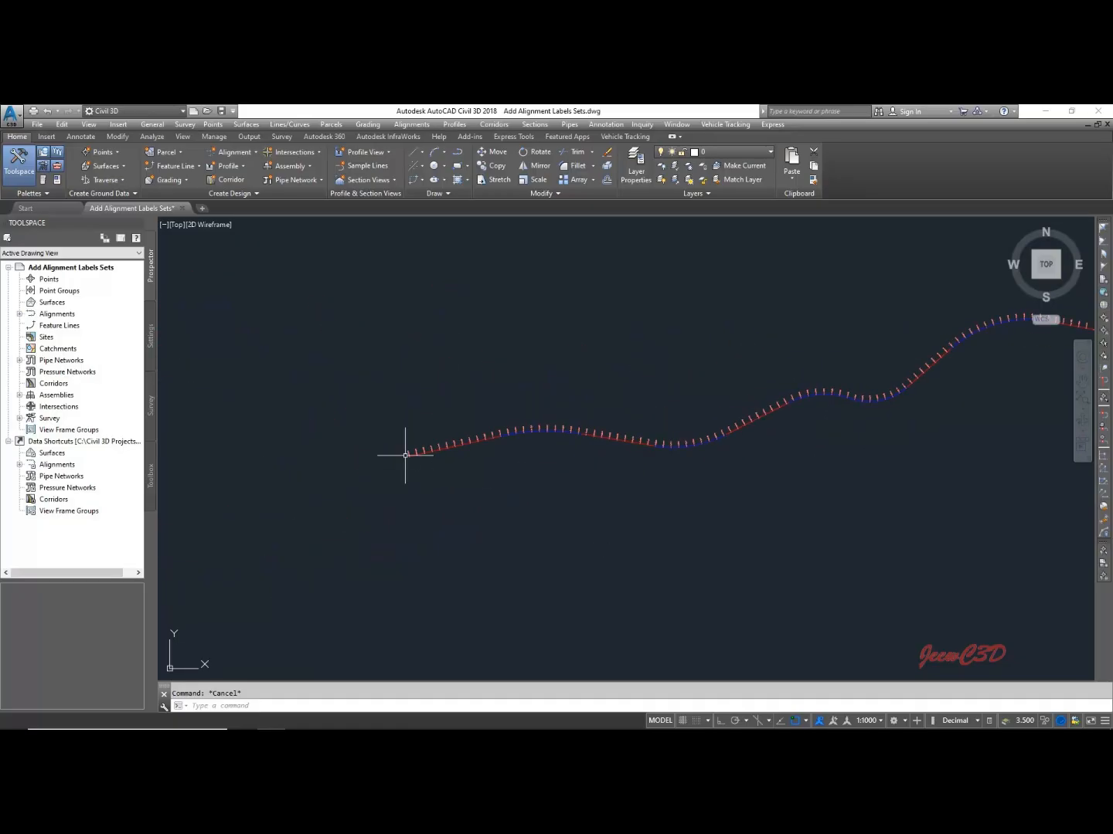
scroll(418, 452, "up", 10)
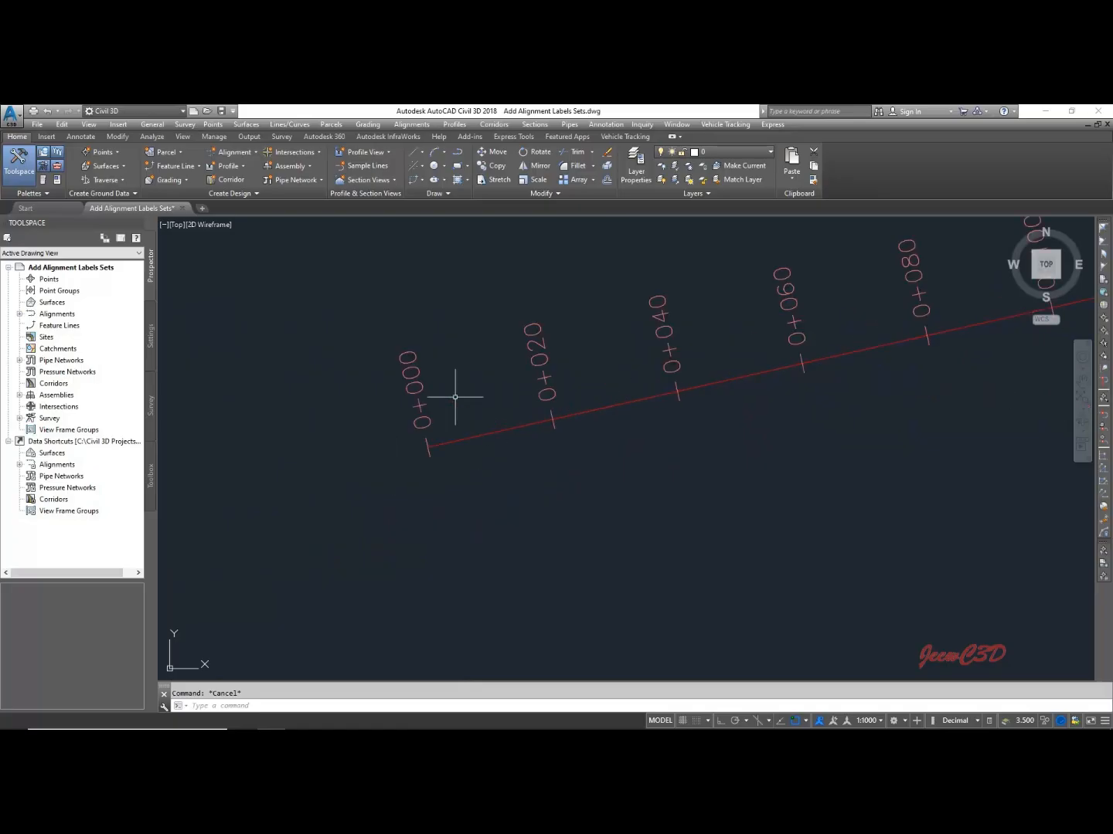
mouse_move(446, 391)
mouse_move(465, 344)
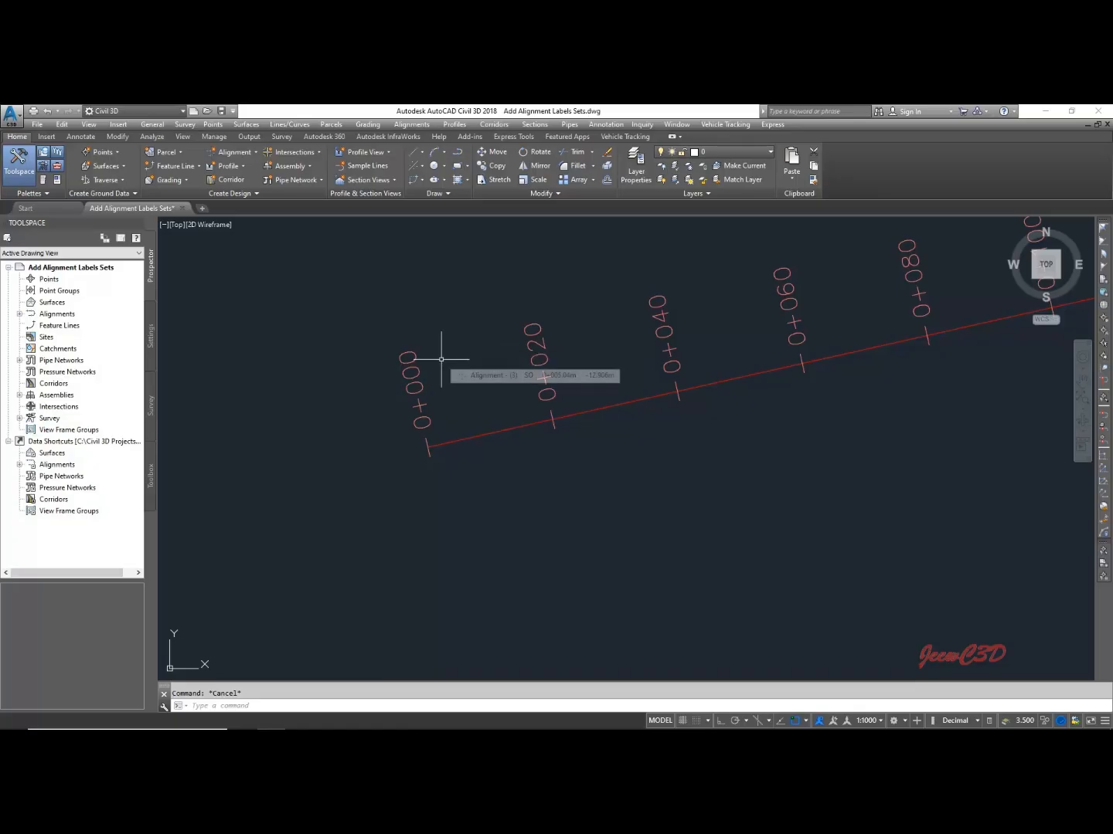
Reopen the alignment's label settings from the major station label group and place the dialog clear of the first station labels
scroll(437, 367, "down", 2)
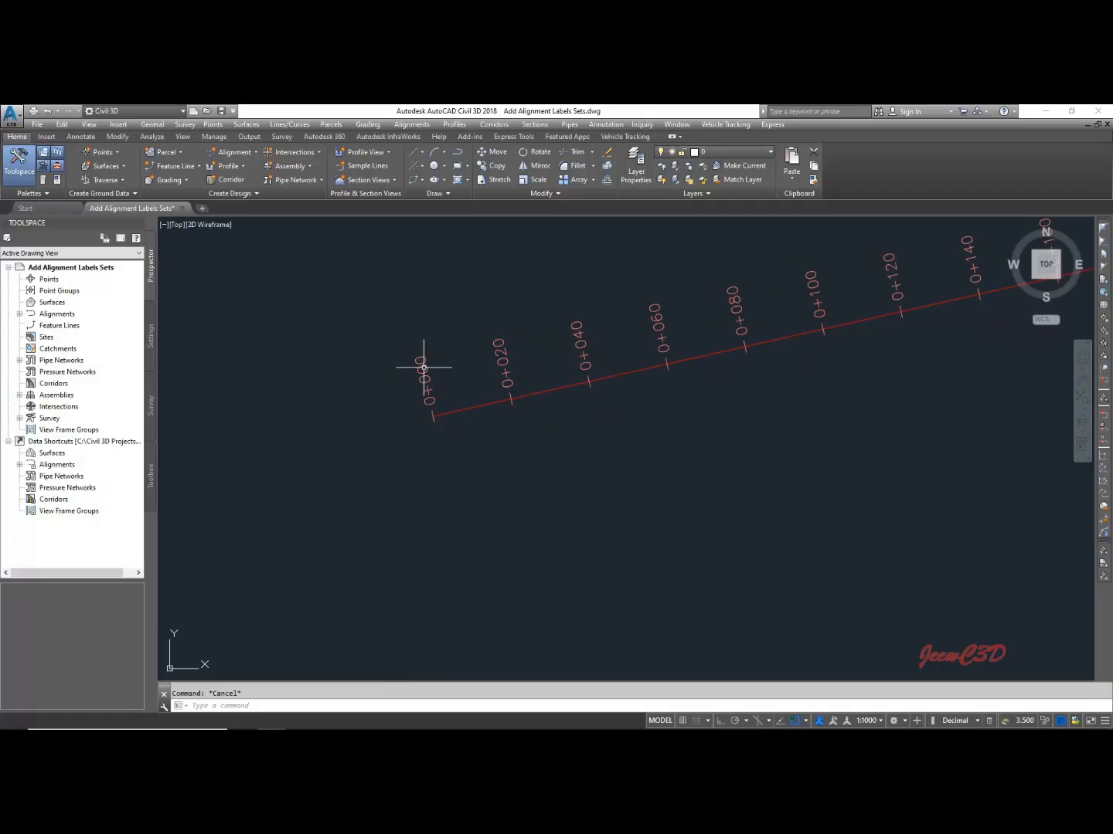
left_click(423, 368)
right_click(449, 353)
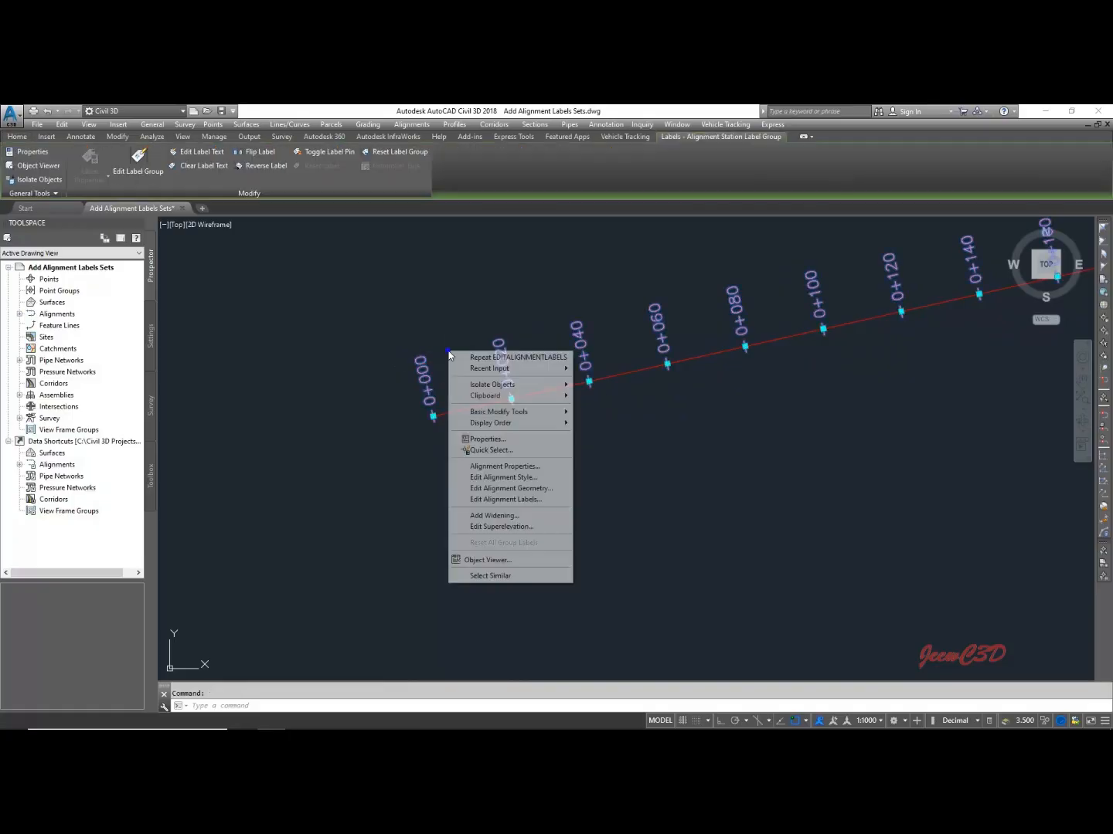
left_click(506, 500)
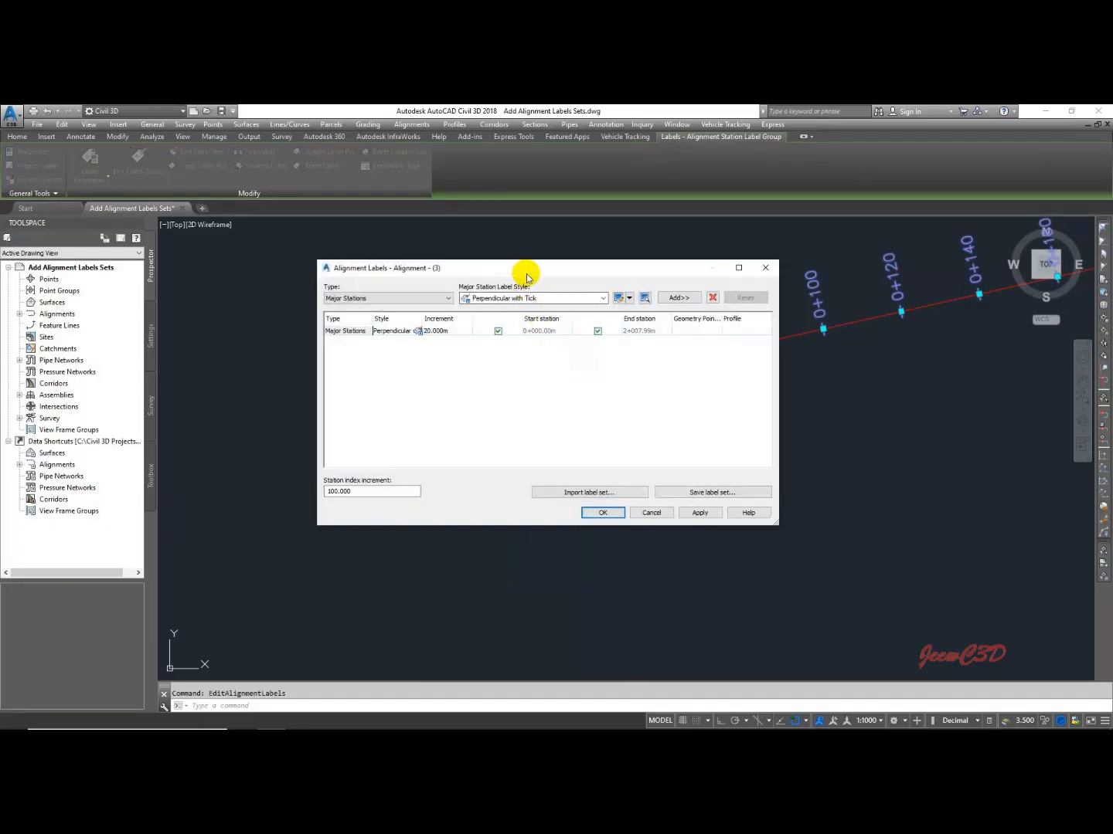
left_click_drag(534, 269, 643, 252)
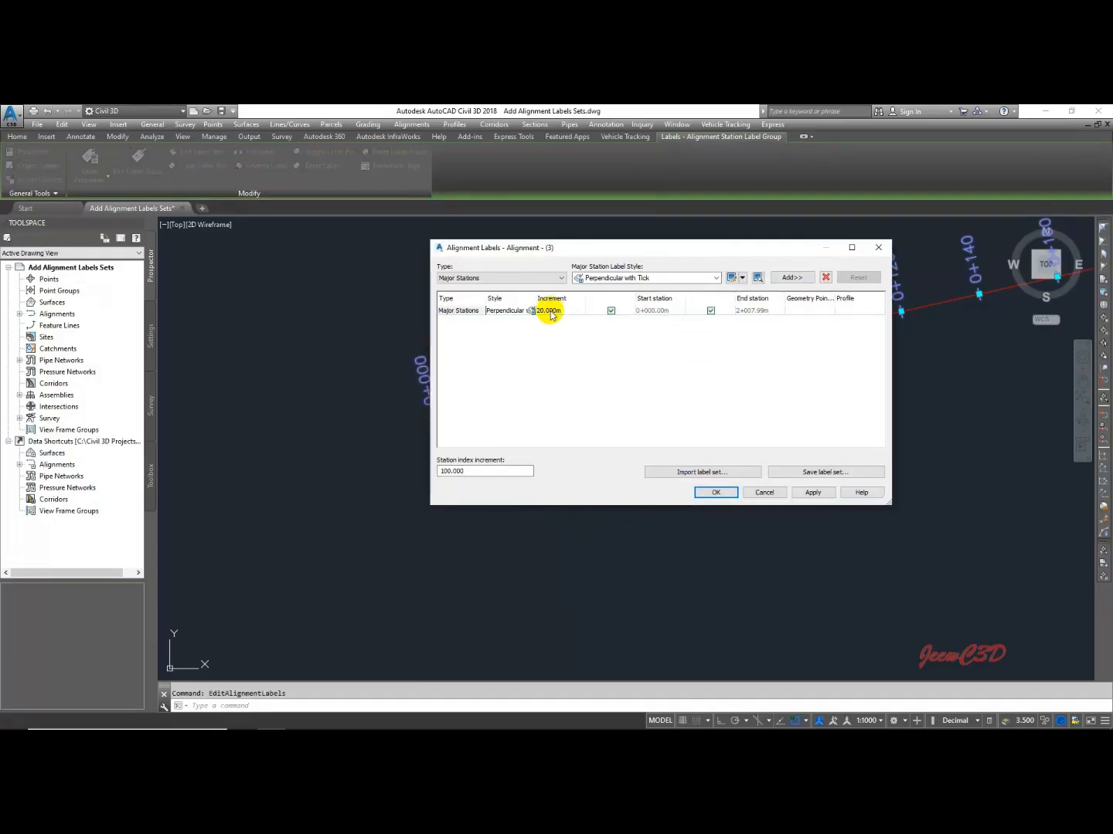
left_click_drag(554, 248, 657, 260)
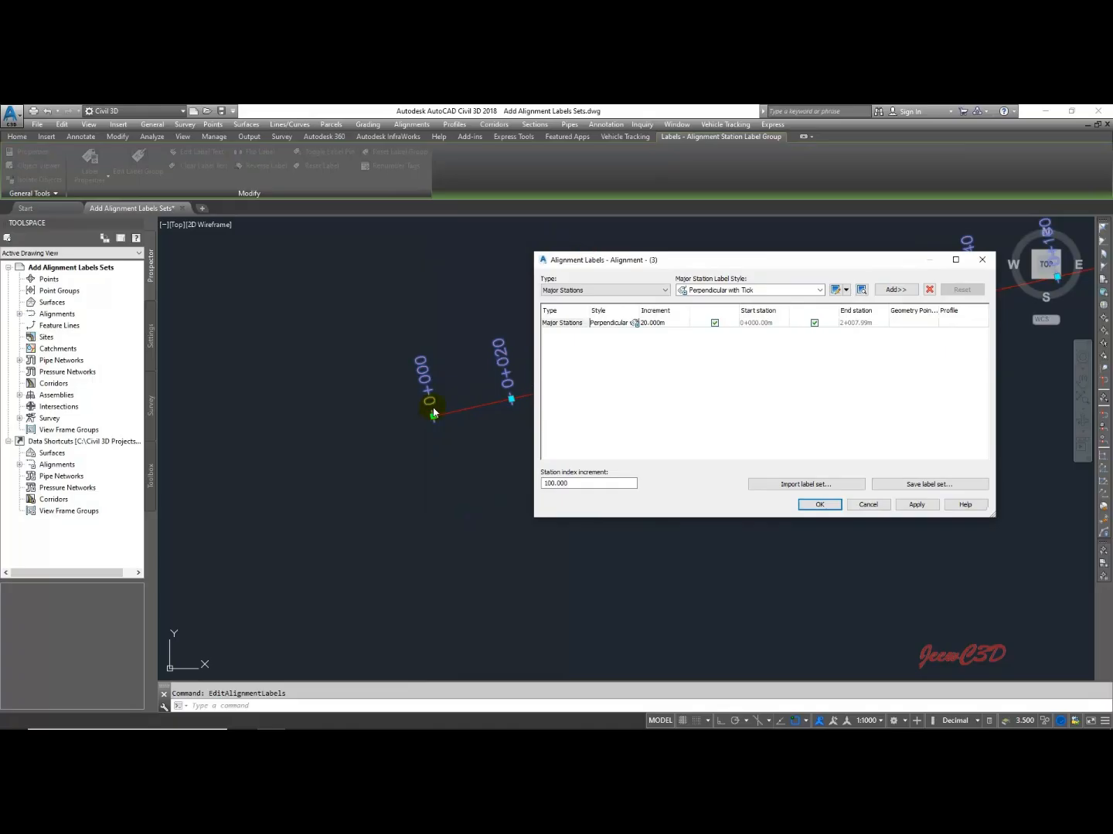
Set the Major Stations label increment to 25 m, apply it and uncover the station labels in the drawing
left_click(655, 323)
left_click(657, 323)
type("25")
key("Return")
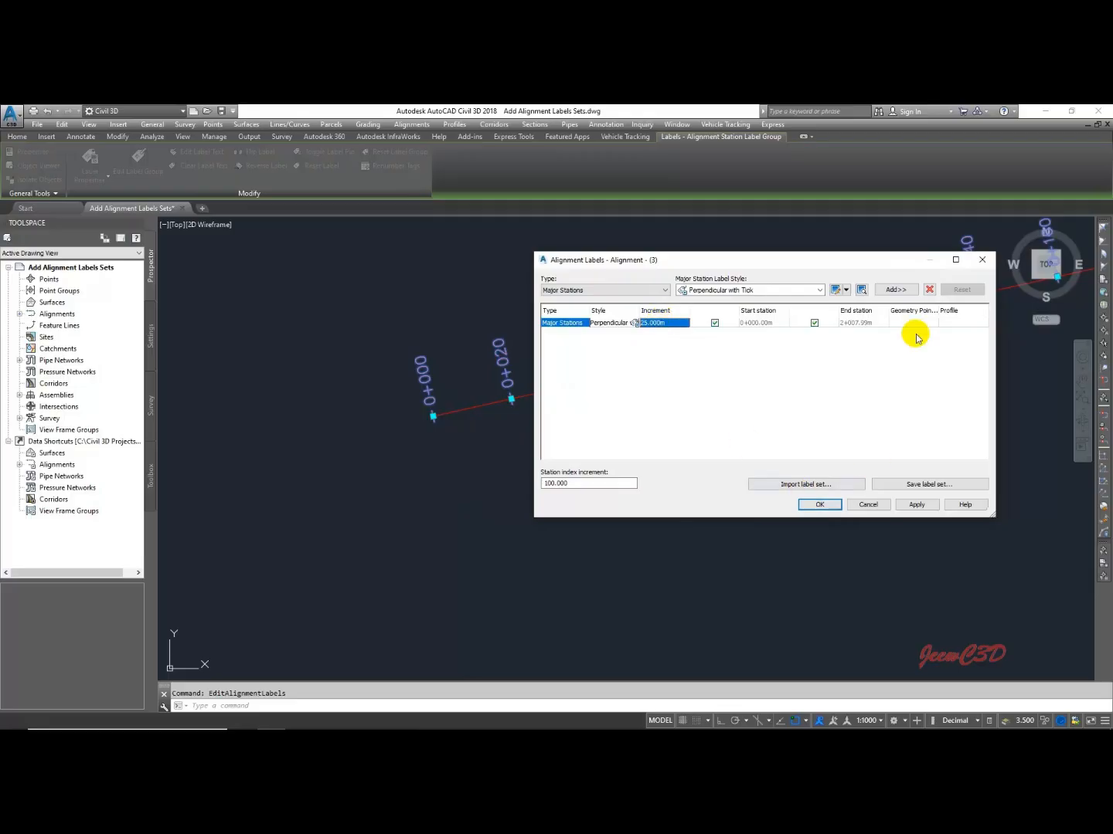
left_click(915, 511)
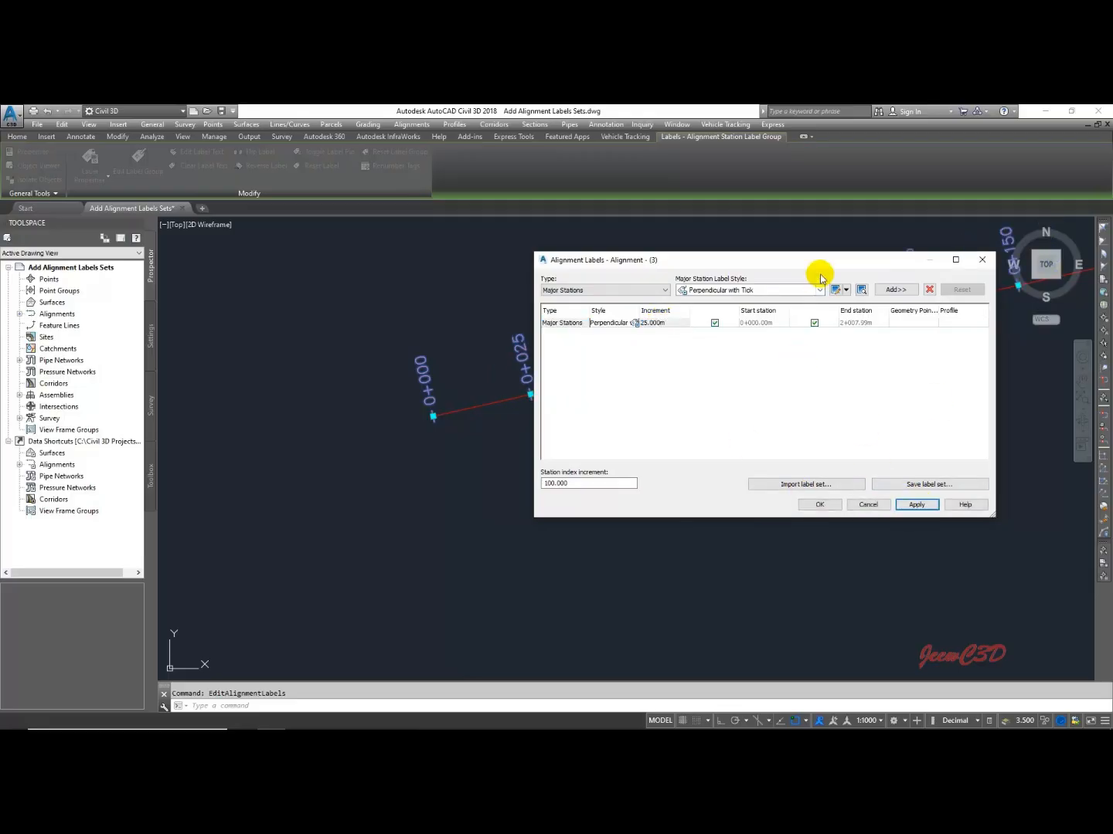
left_click_drag(825, 267, 613, 449)
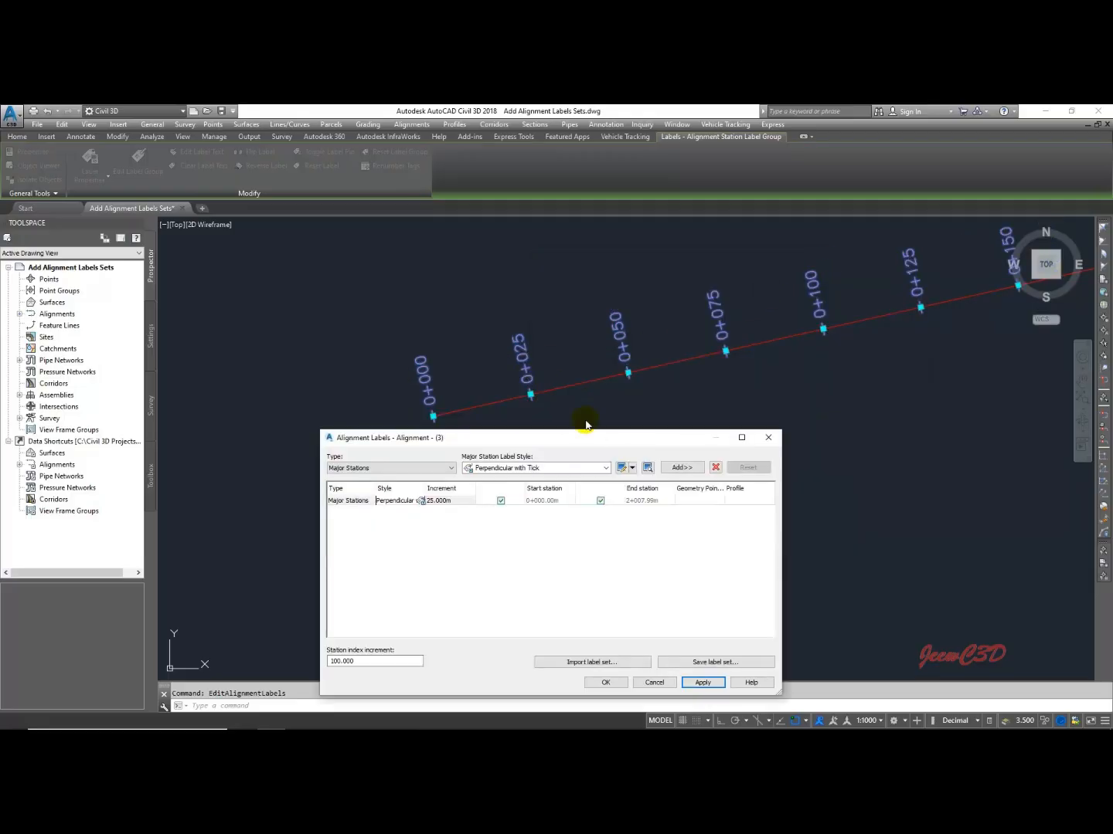
Change the Major Stations label increment to 10 m and apply it to the alignment
left_click(444, 505)
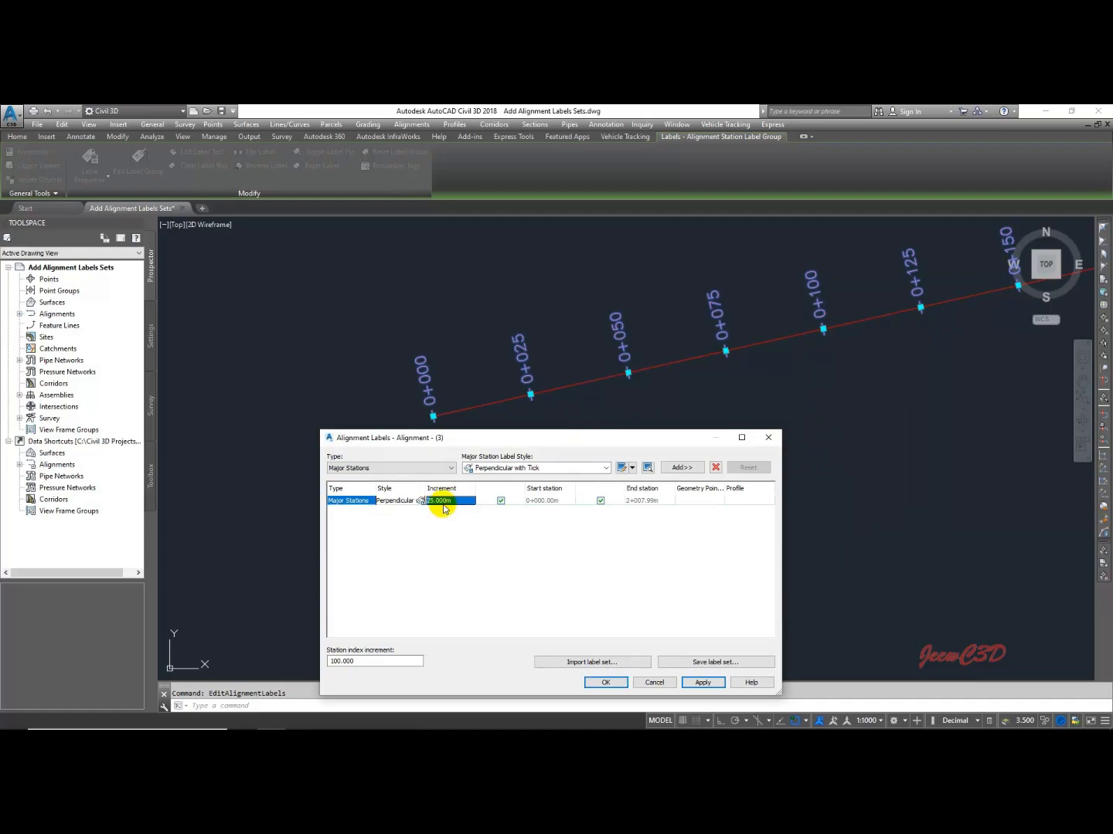
left_click(444, 502)
type("10")
key("Return")
left_click(693, 683)
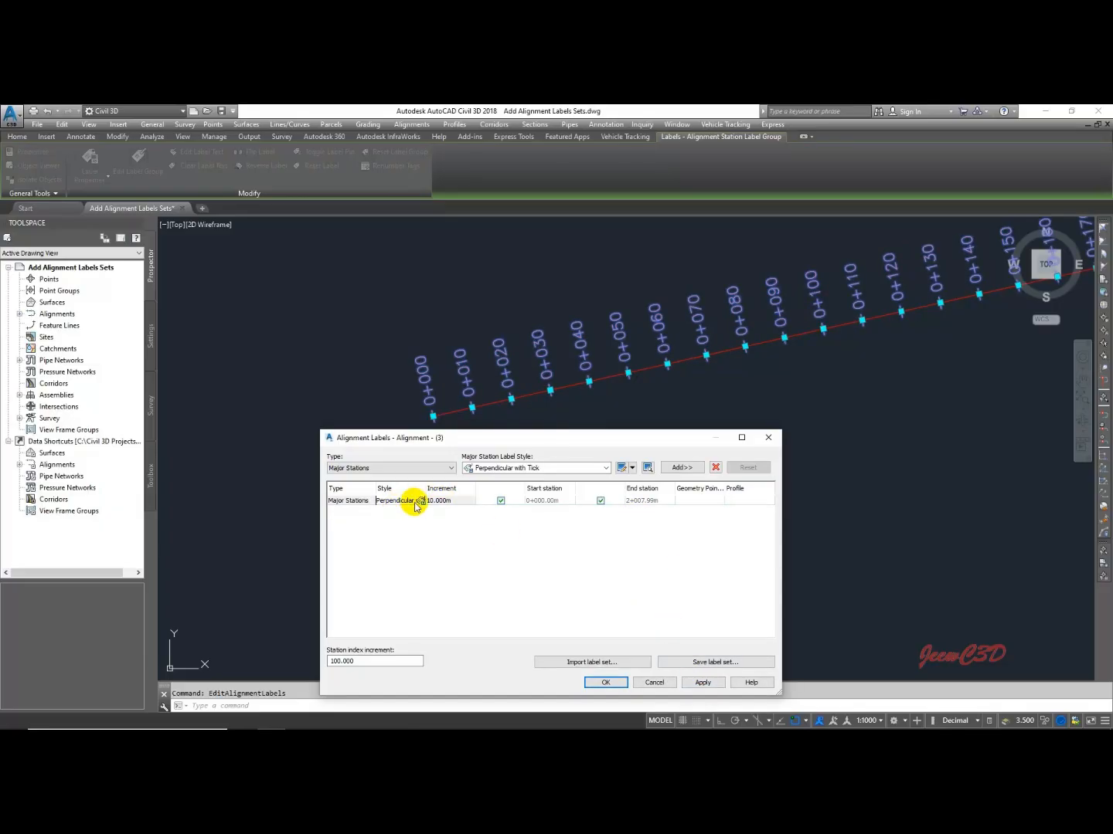
Set the Major Stations label increment back to 20 m and apply it
left_click(441, 500)
type("20")
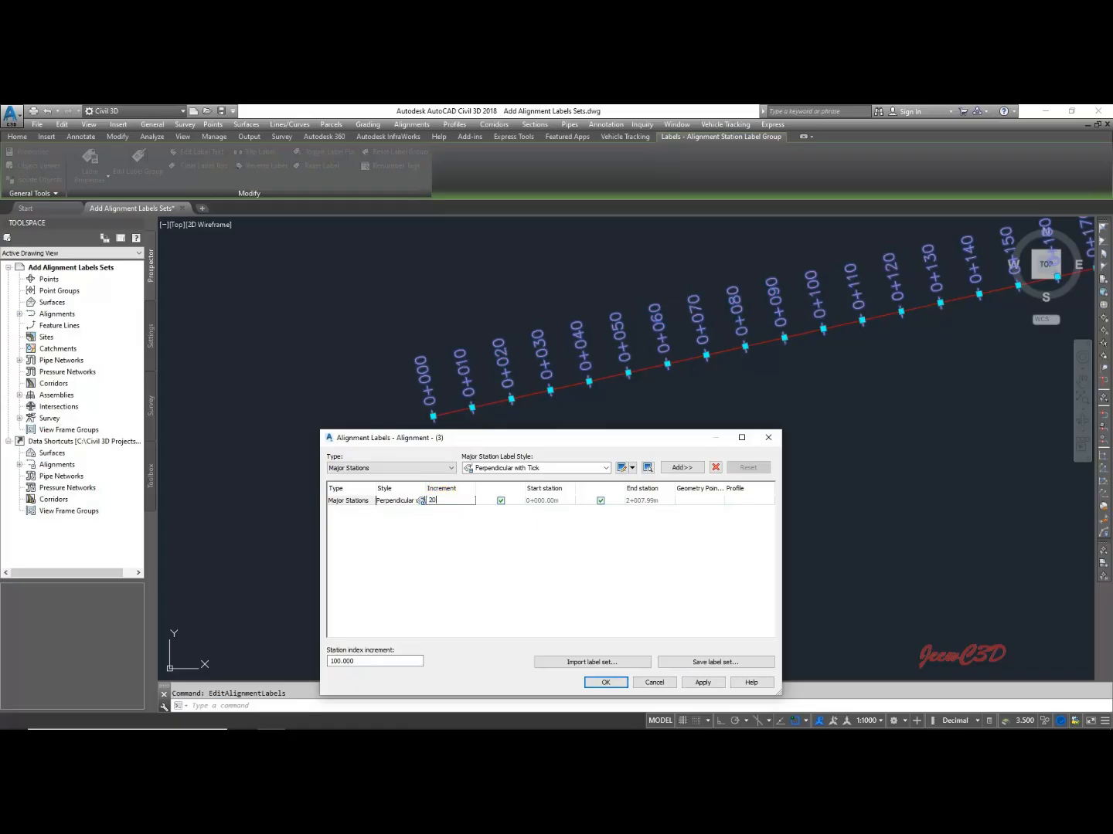
key("Return")
left_click(703, 683)
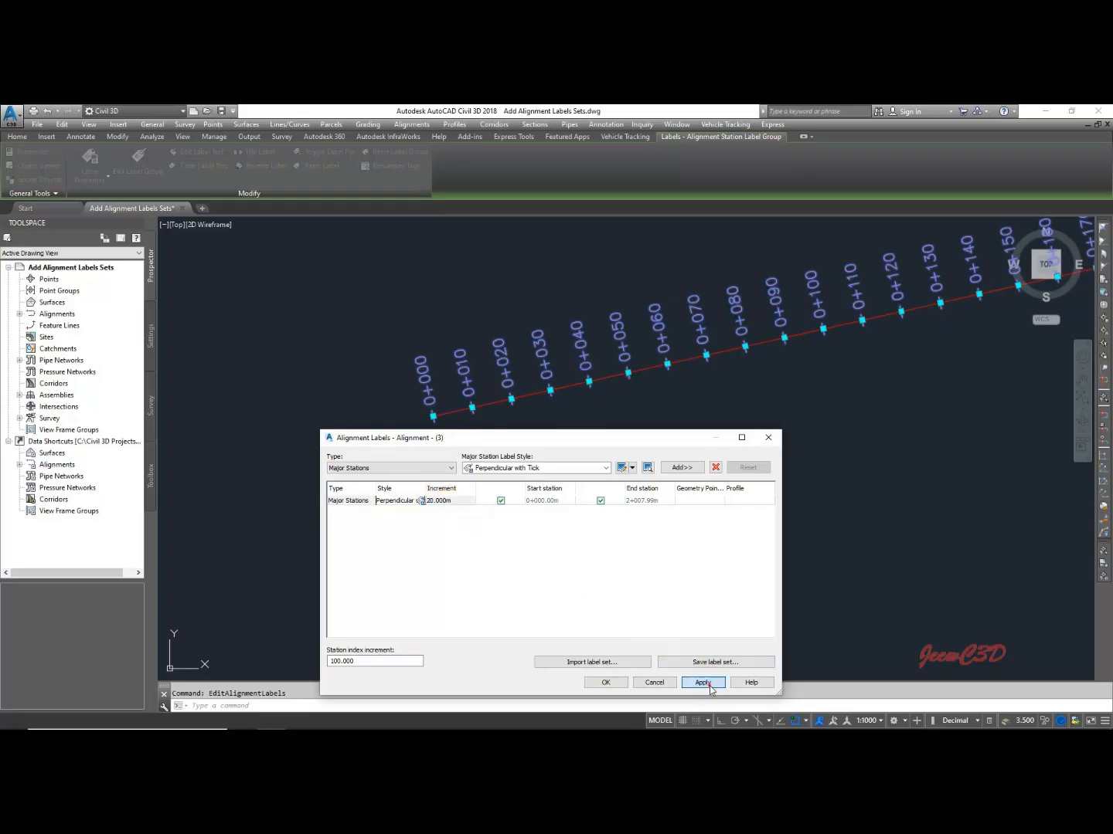
Add Minor Stations labels in the Tick style to the alignment's label set and apply them with the drawn labels uncovered
left_click(379, 467)
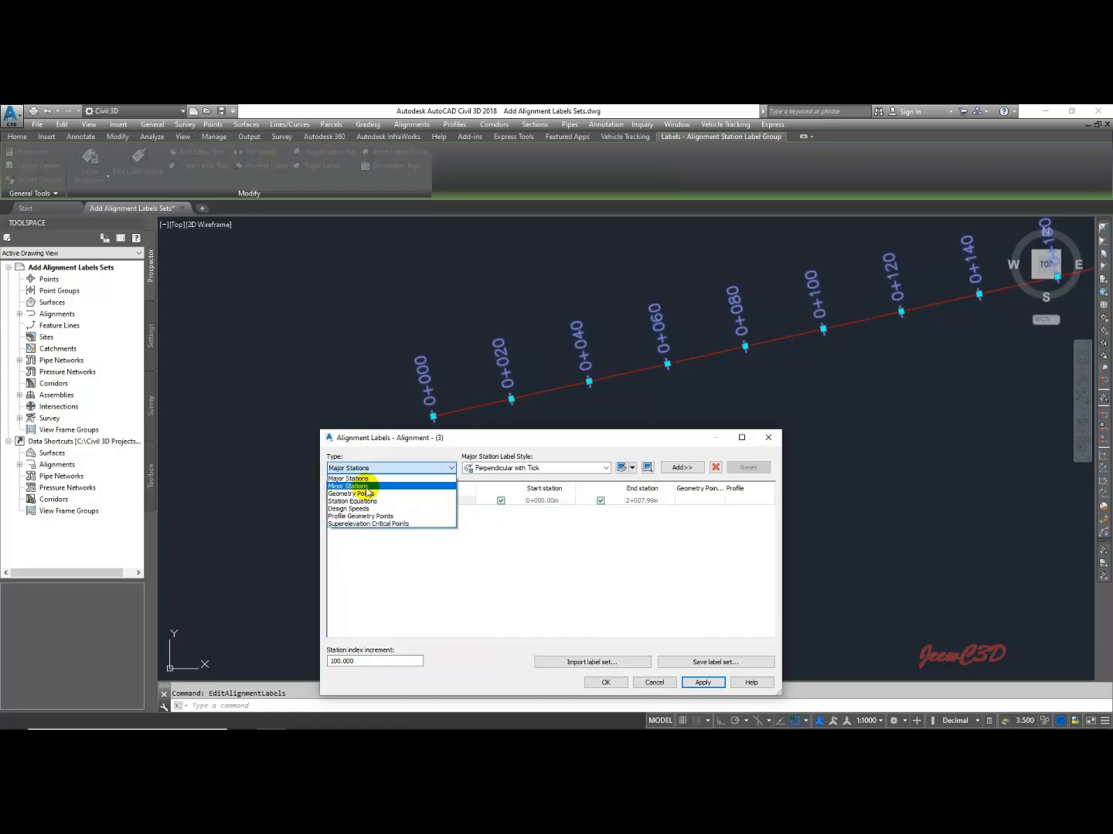
left_click(358, 487)
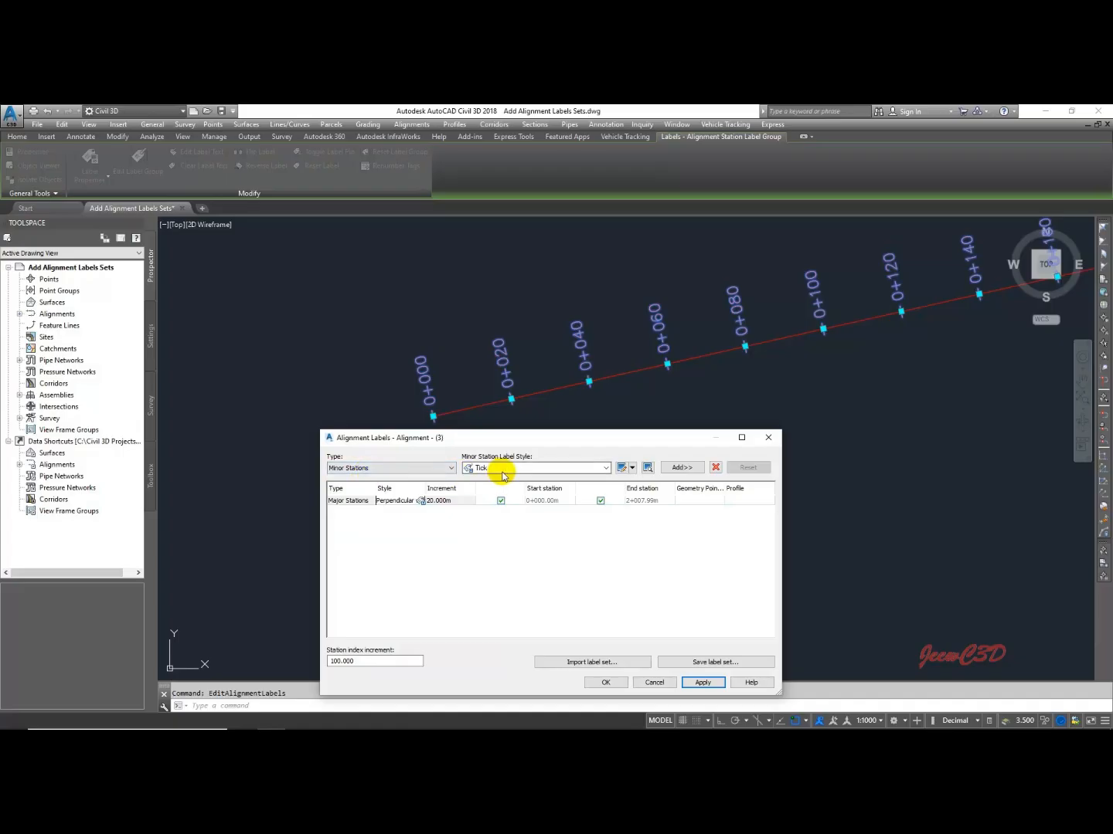
left_click(694, 469)
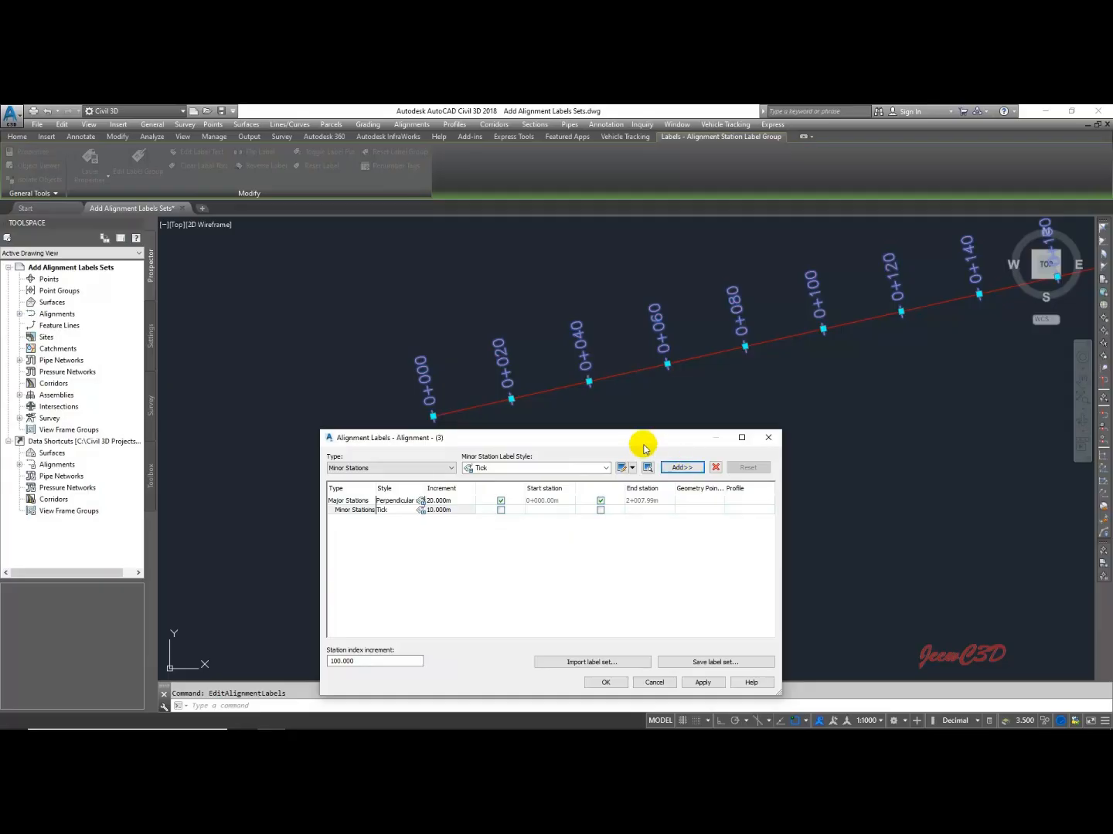
mouse_move(642, 440)
left_mouse_down()
mouse_move(372, 288)
mouse_move(509, 213)
mouse_move(638, 430)
mouse_move(892, 409)
left_mouse_up()
left_click(950, 647)
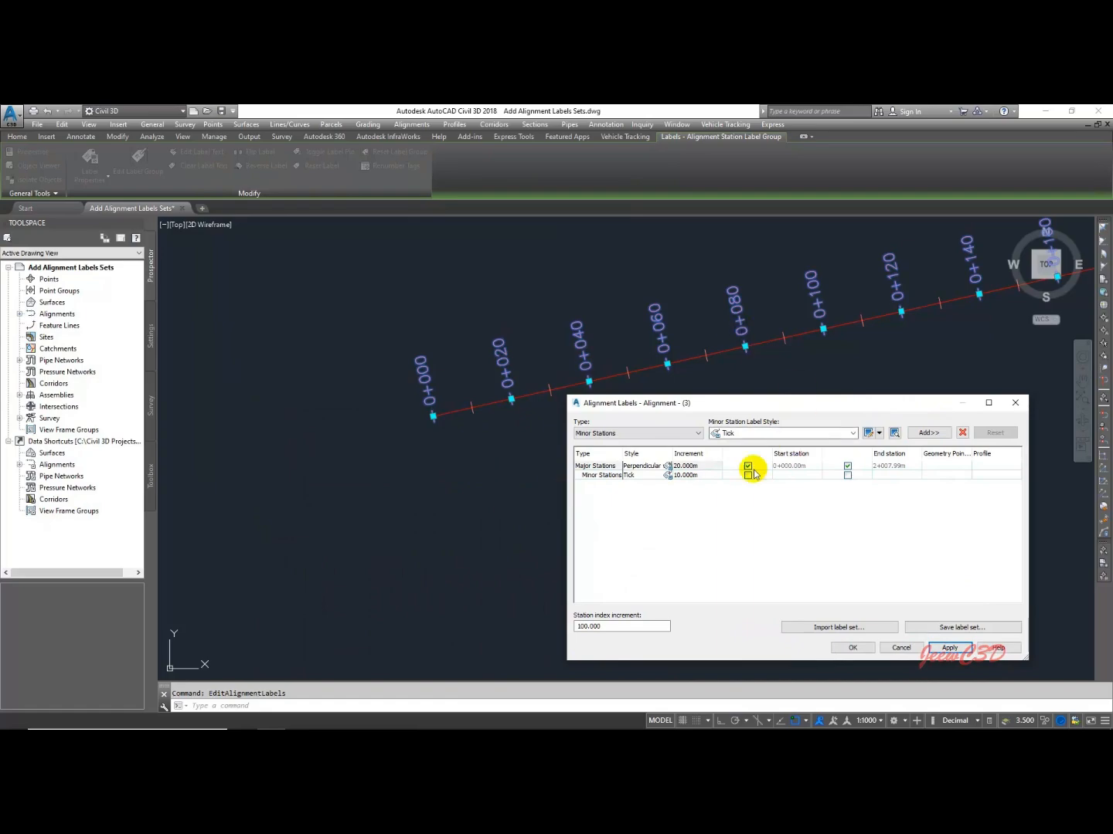
Set the Minor Stations label increment to 5 m and apply it to the alignment
double_click(692, 477)
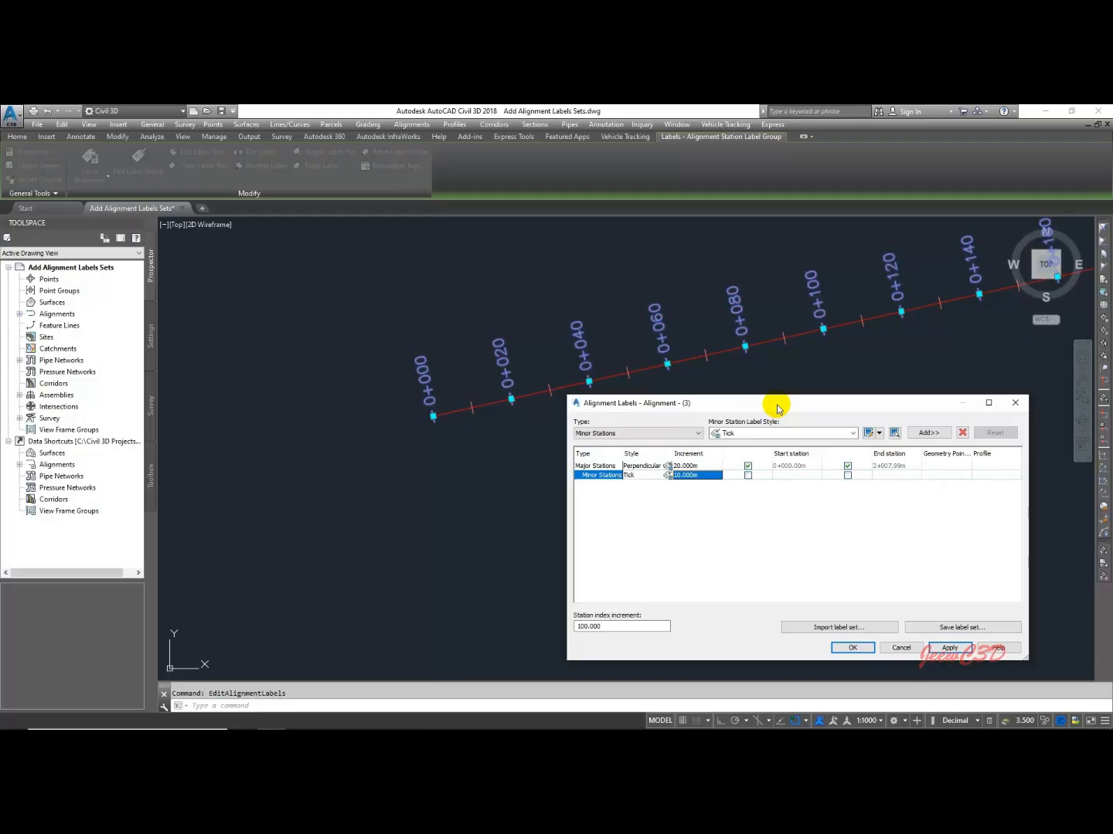
left_click(691, 474)
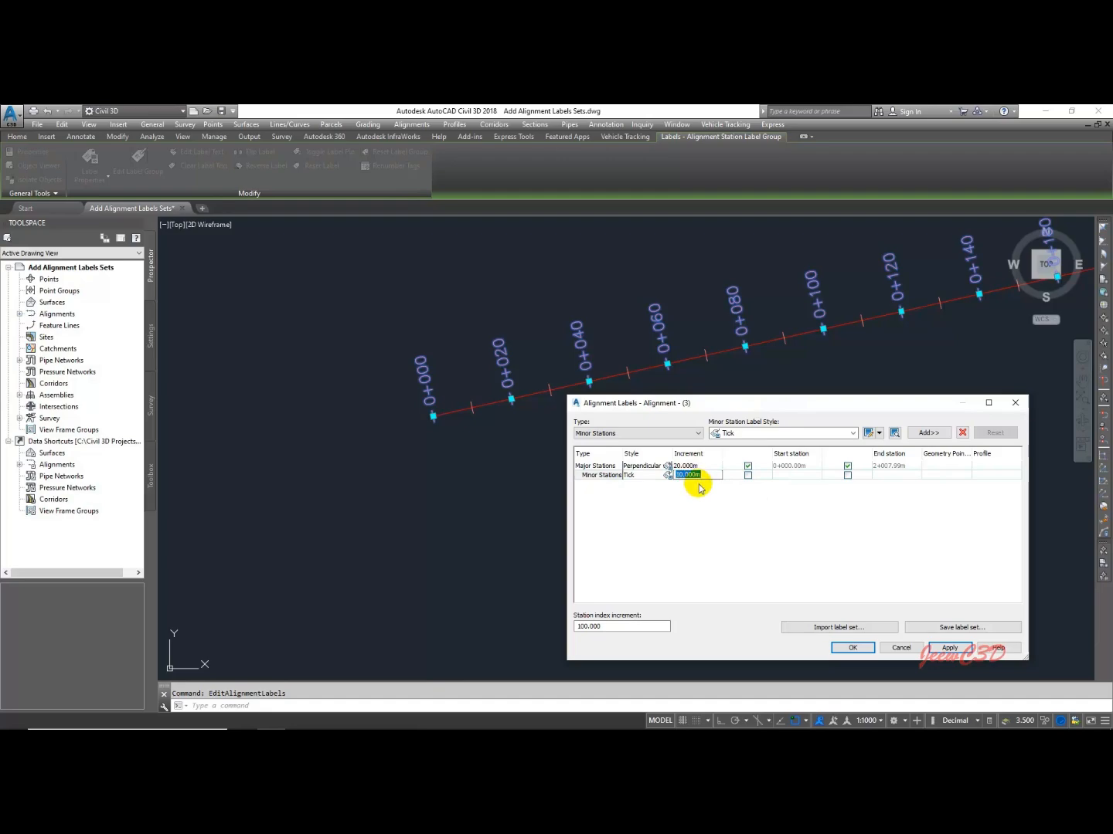
type("5")
left_click(698, 485)
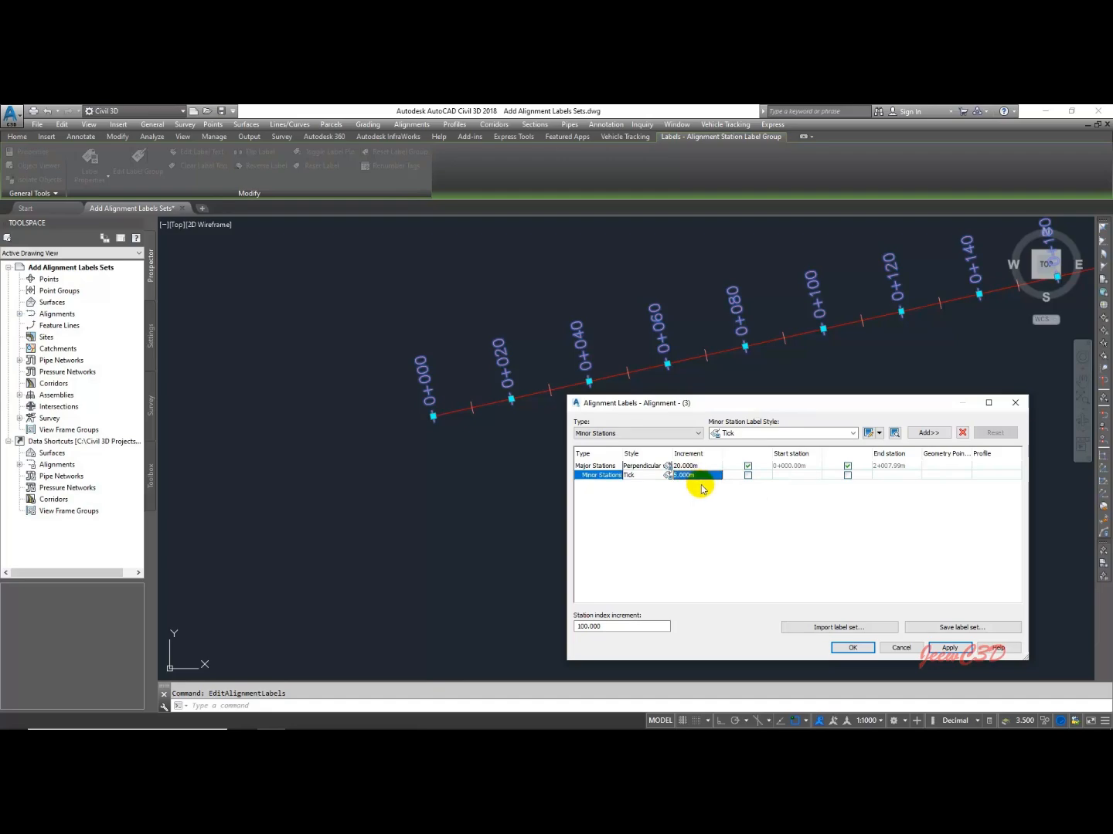
left_click(942, 649)
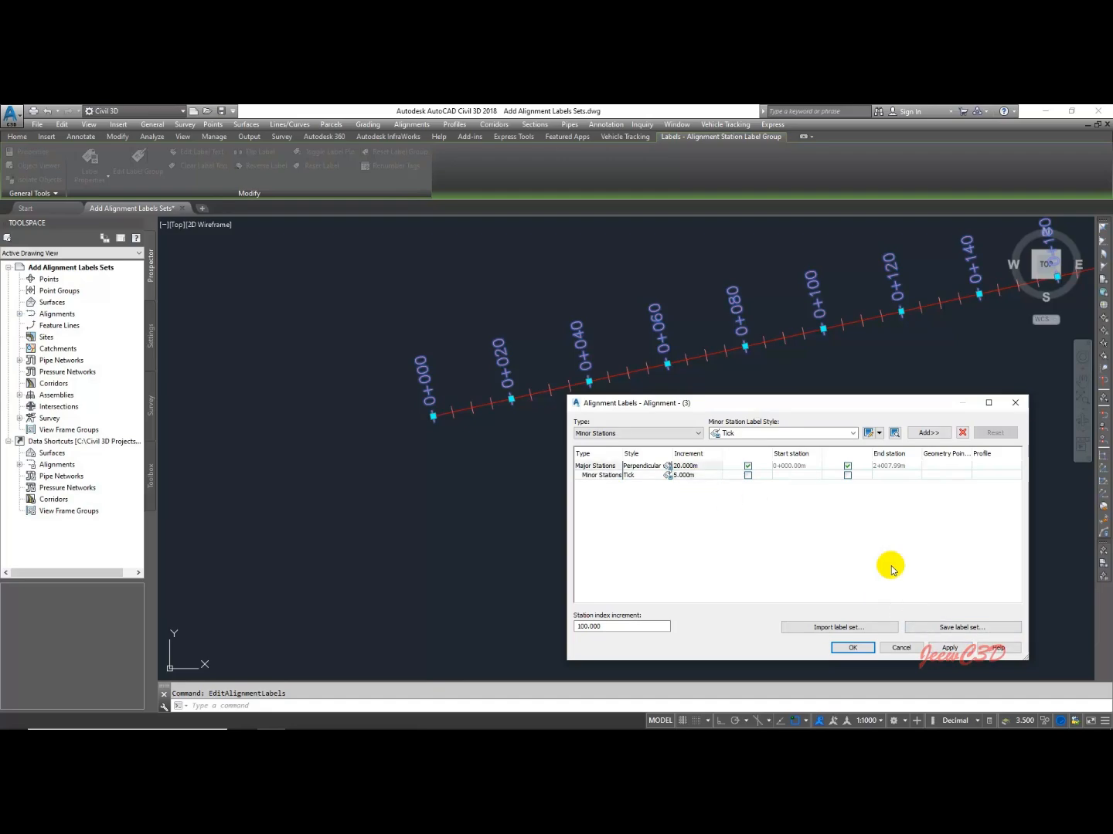
Set the Minor Stations label increment back to 10 m, accept the label settings and deselect the station labels
left_click(683, 475)
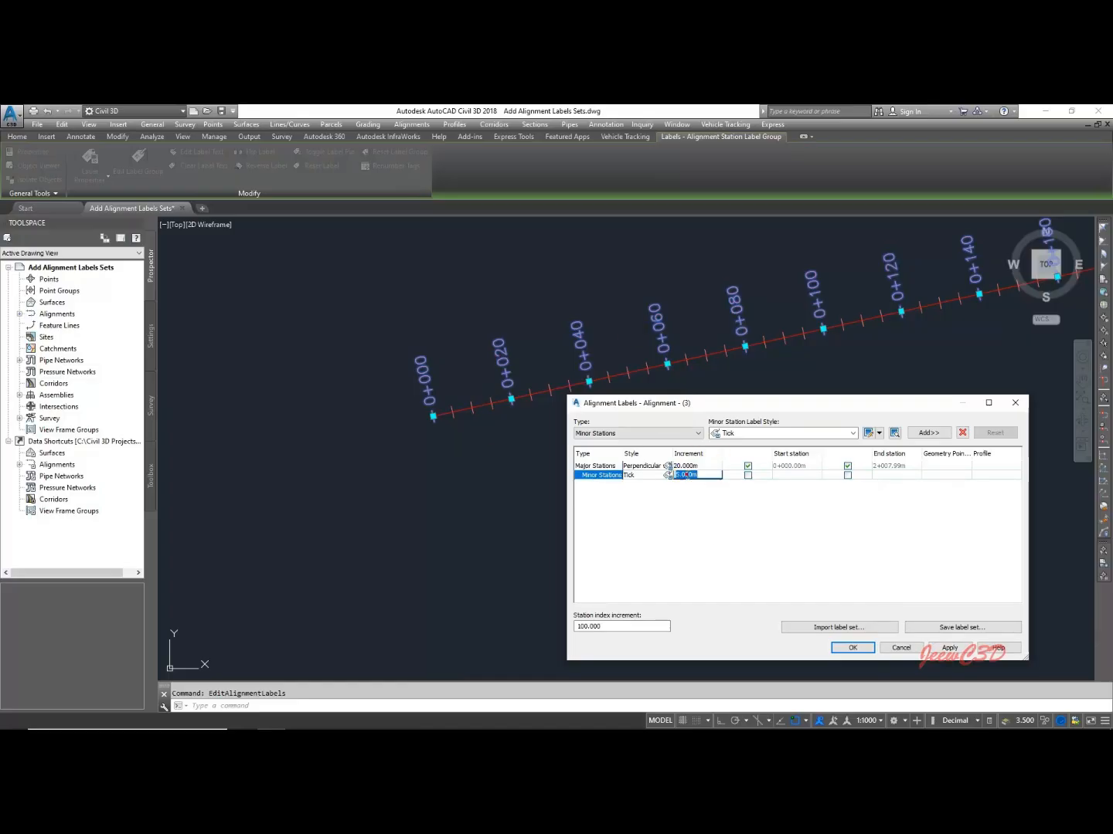
type("10")
key("Return")
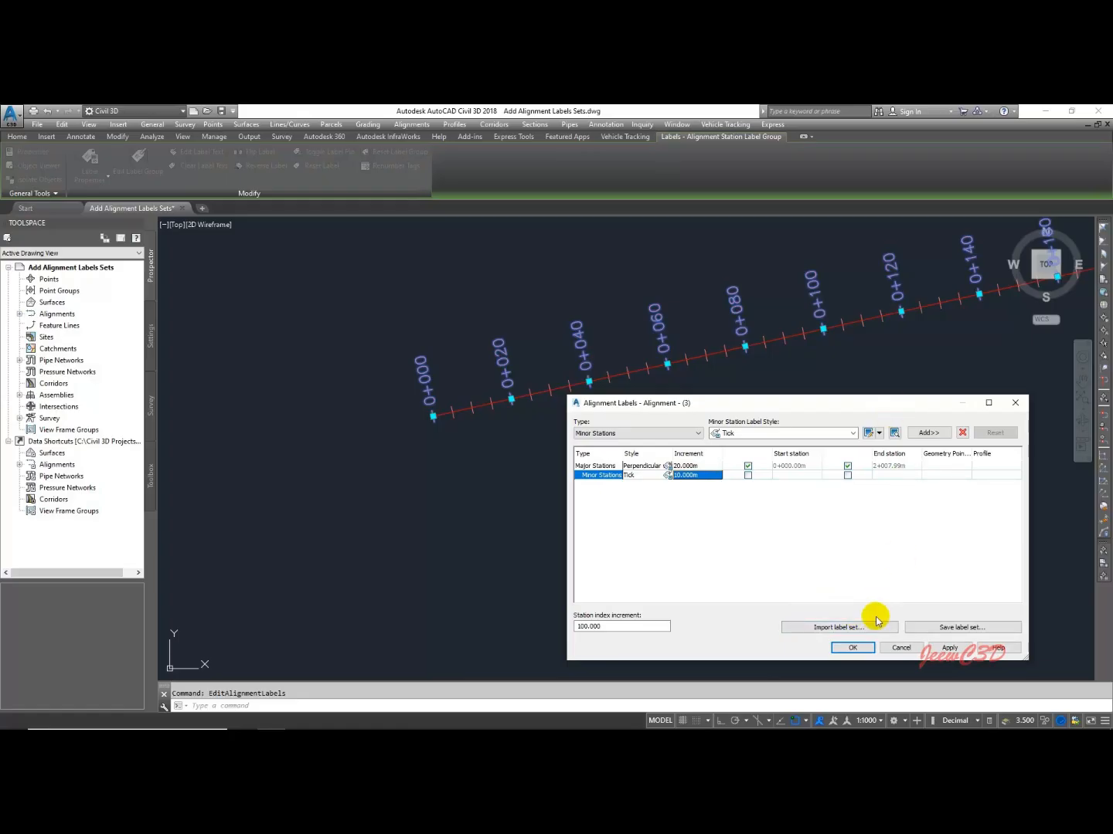
left_click(852, 648)
scroll(692, 446, "down", 4)
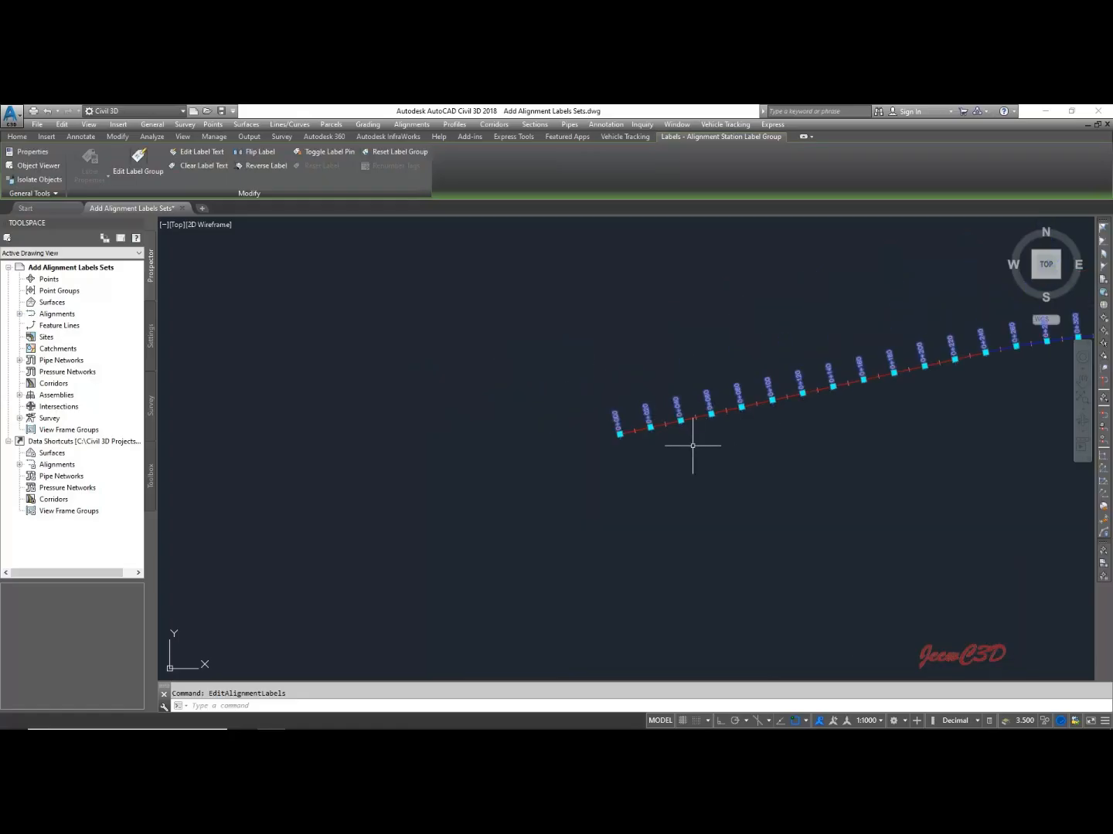
key("Escape")
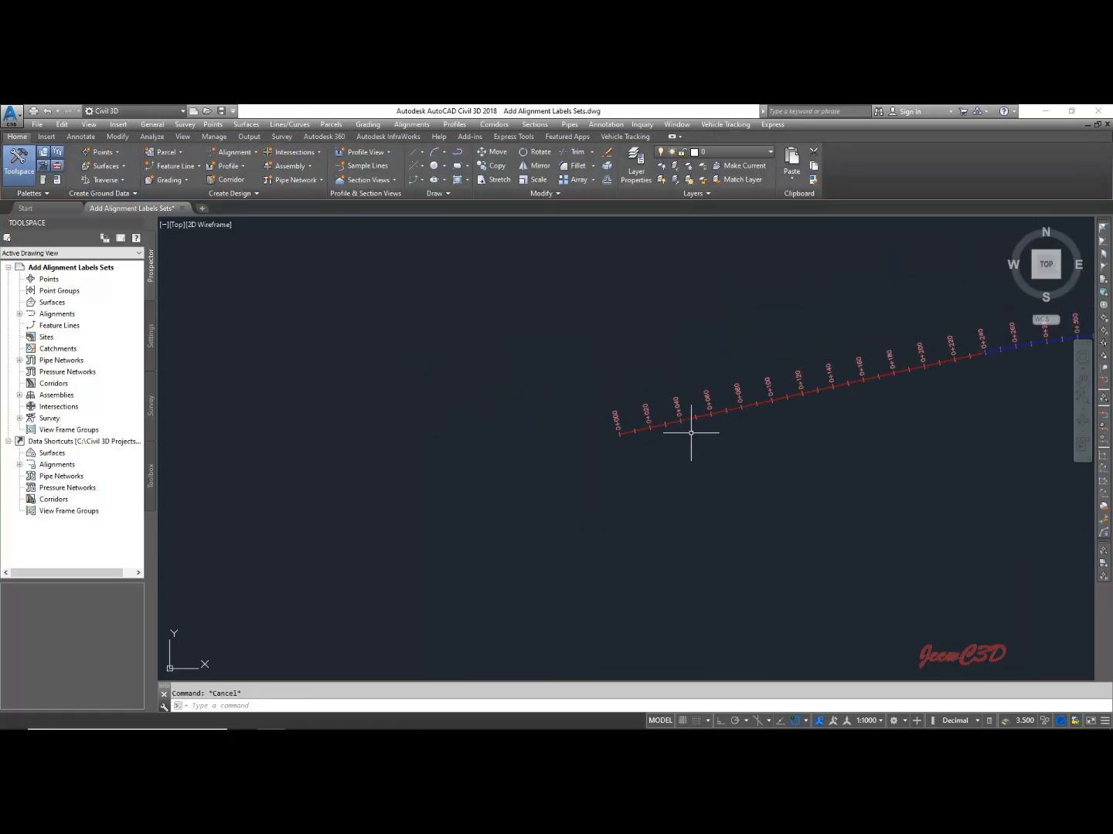
Examine the station labels and minor ticks along the alignment, especially where the tangents meet the first curve
scroll(688, 433, "up", 4)
scroll(546, 423, "down", 6)
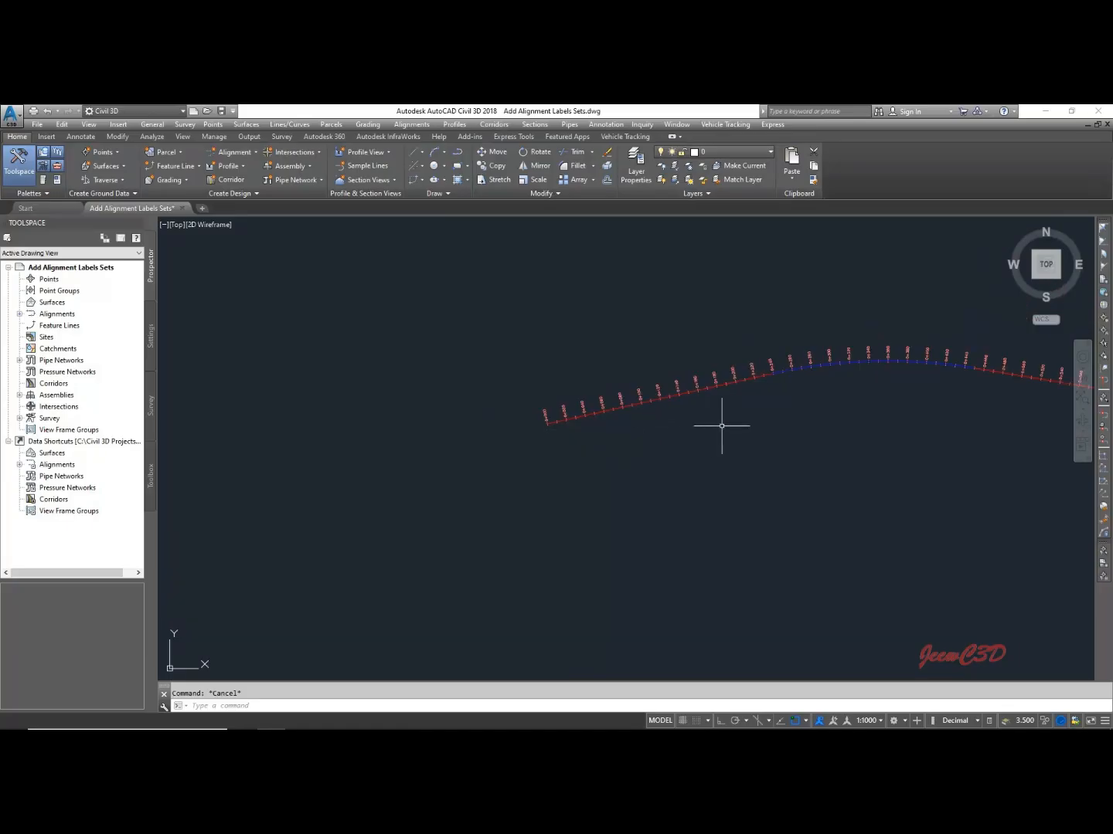
middle_click_drag(803, 386, 597, 443)
scroll(596, 442, "up", 6)
scroll(472, 422, "up", 3)
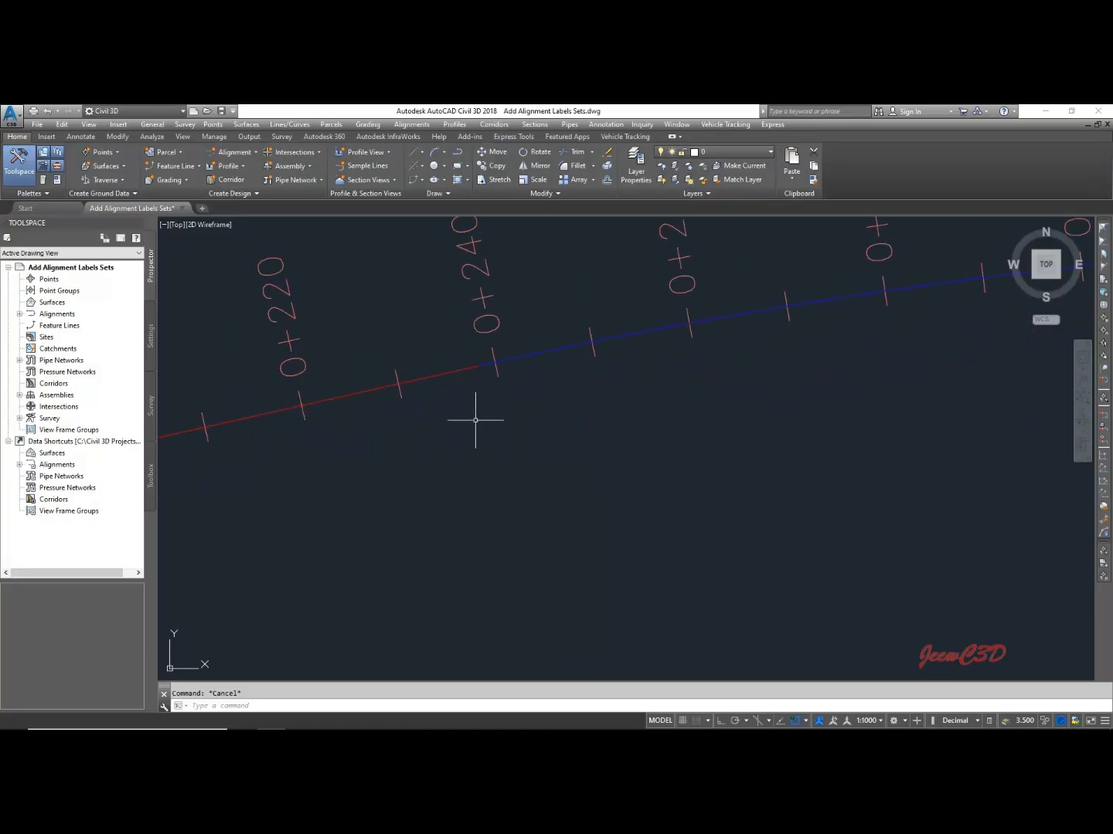
scroll(468, 377, "up", 2)
scroll(469, 377, "up", 2)
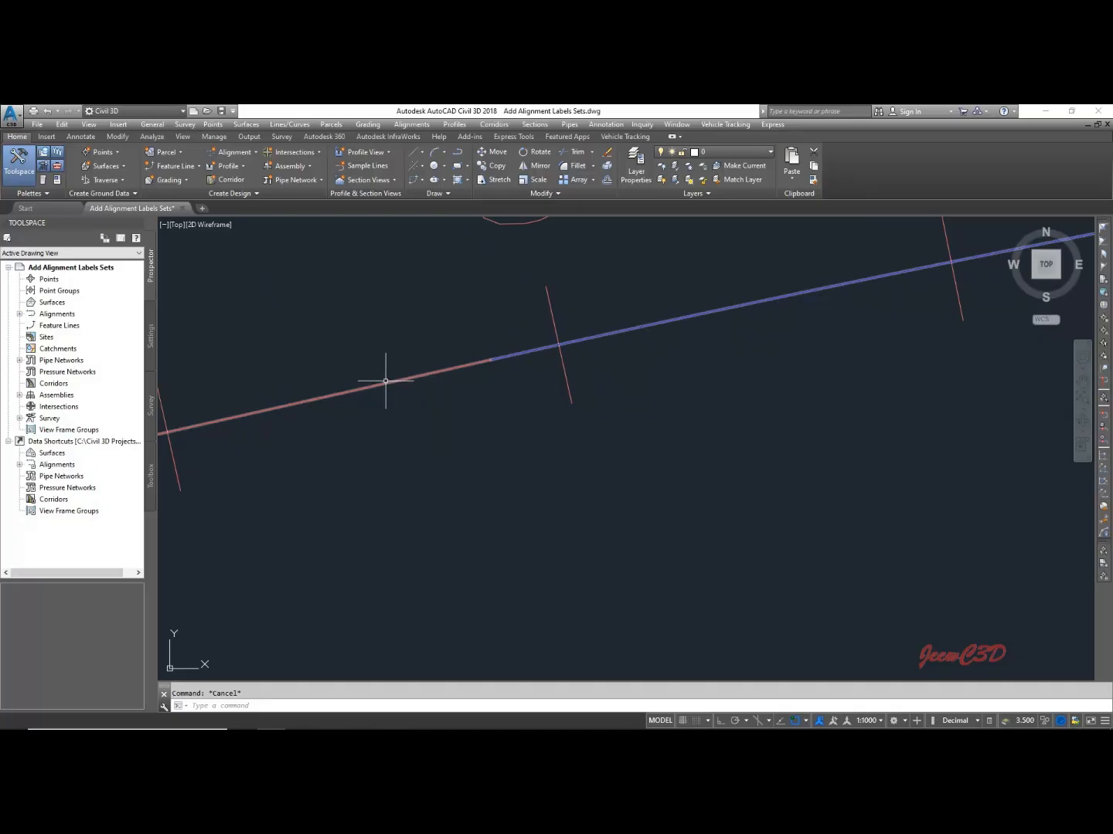
scroll(615, 309, "down", 12)
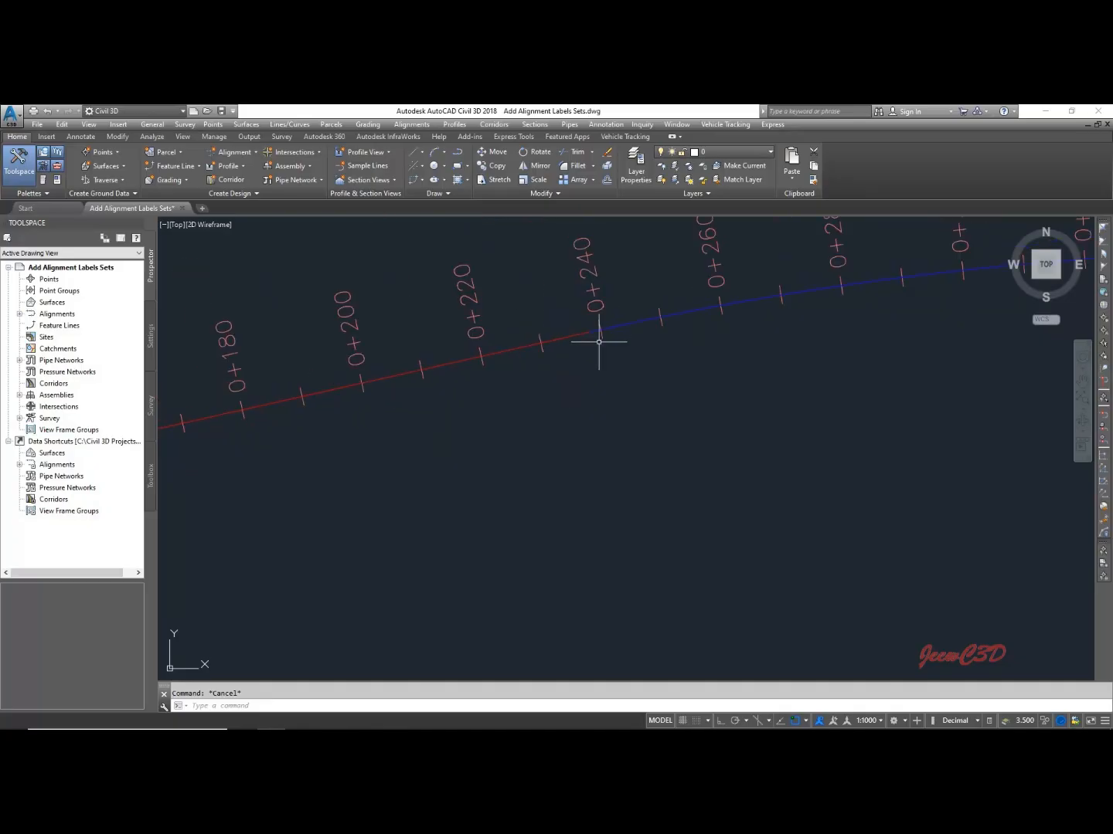
mouse_move(904, 372)
middle_mouse_down()
mouse_move(691, 367)
mouse_move(459, 391)
middle_mouse_up()
scroll(692, 362, "up", 4)
scroll(581, 341, "up", 4)
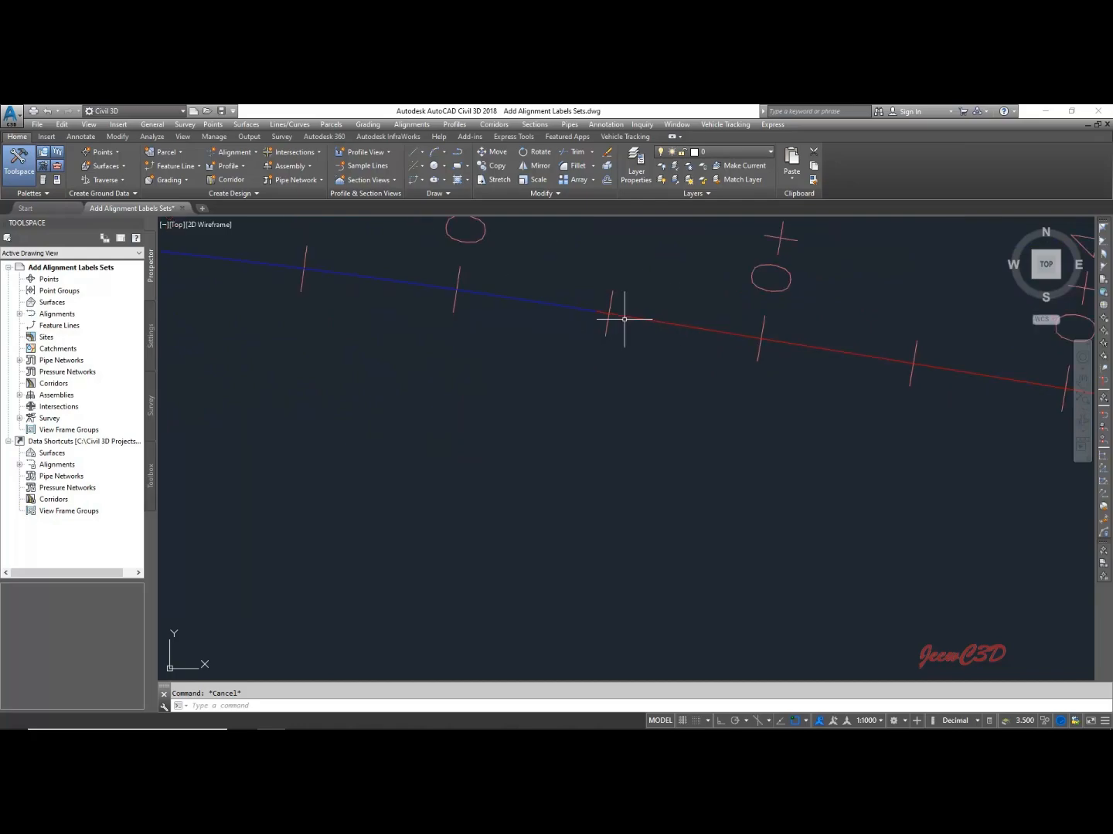
scroll(536, 390, "down", 6)
scroll(564, 391, "up", 5)
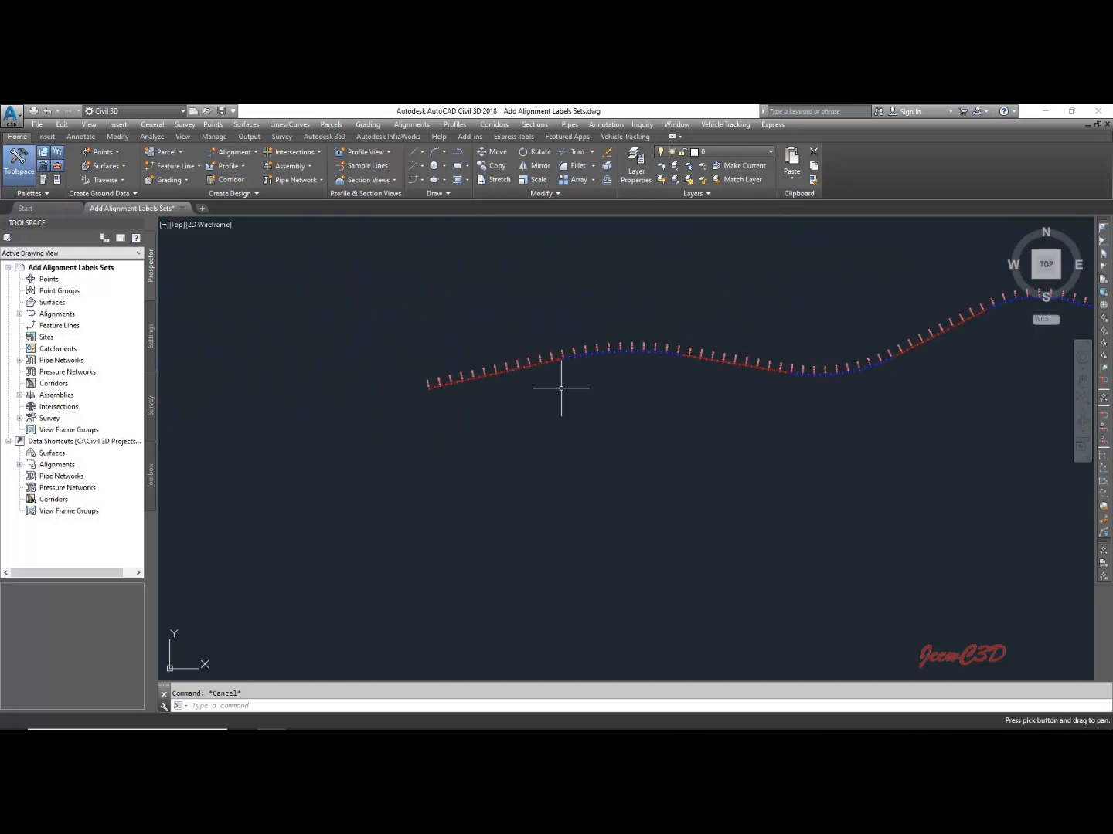
scroll(641, 309, "up", 4)
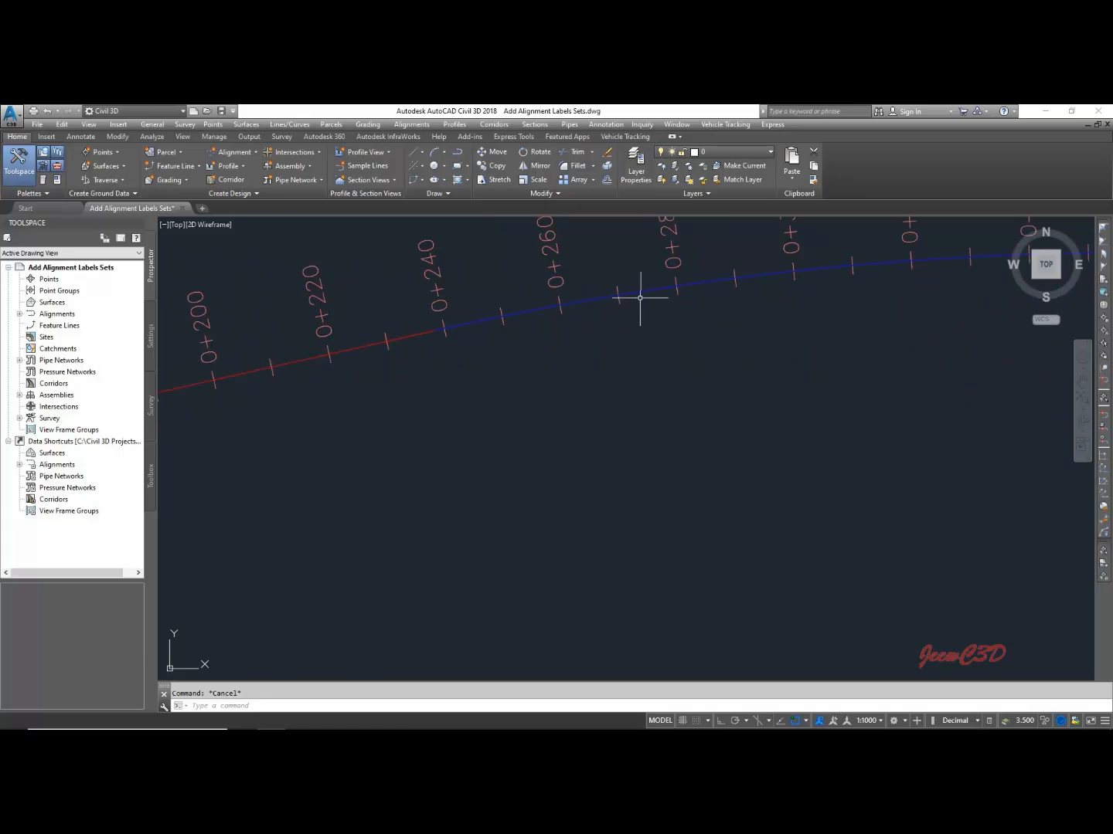
Select the alignment, open its label settings for editing and reposition the dialog over the drawing
left_click(650, 288)
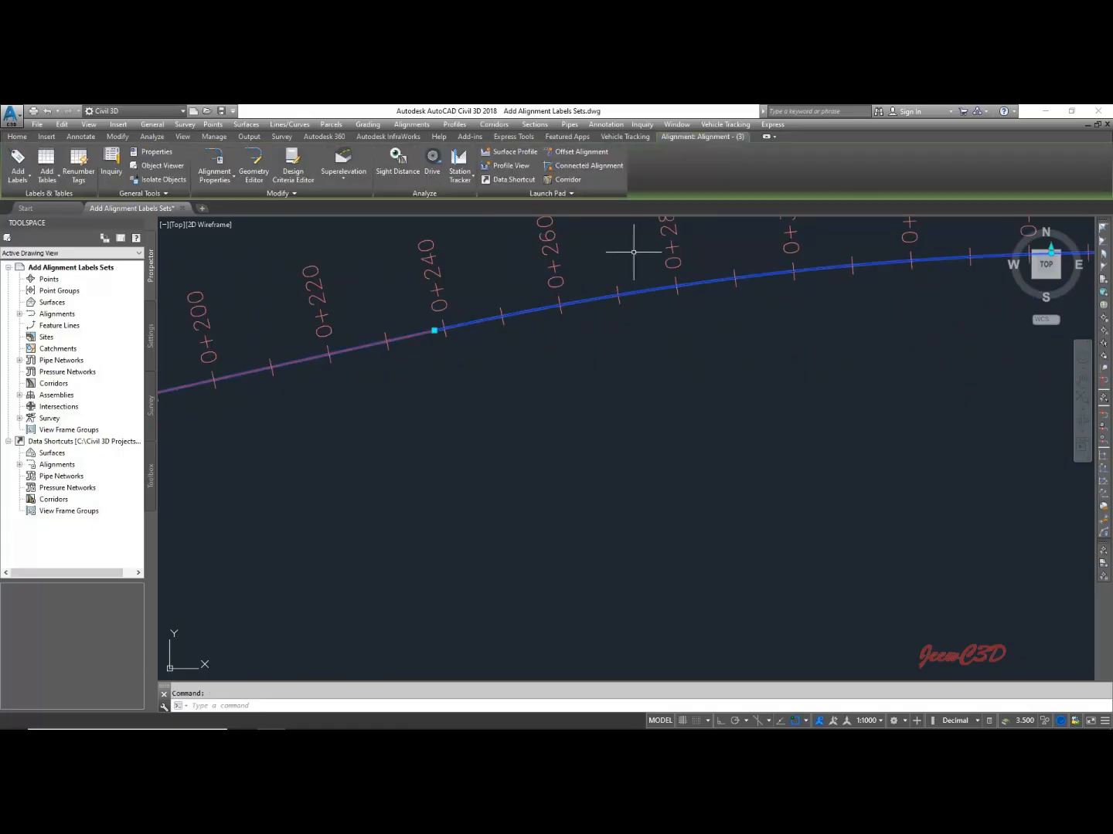
right_click(635, 252)
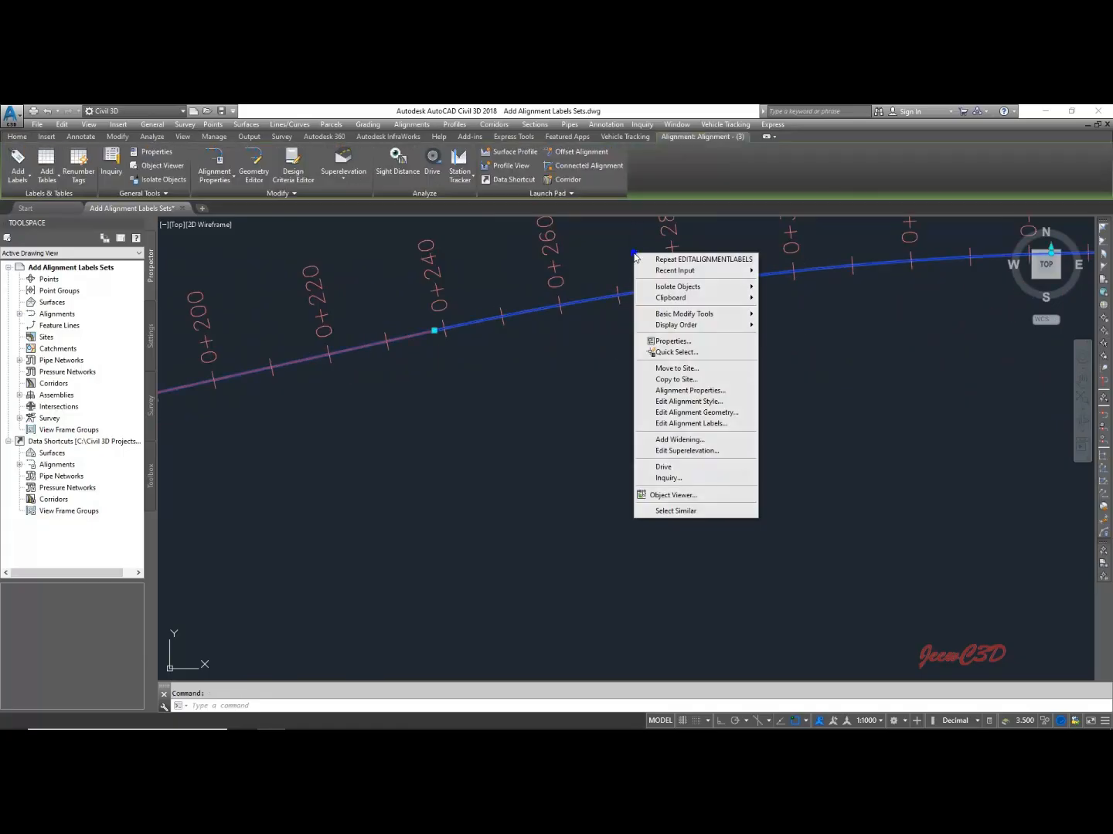
left_click(689, 427)
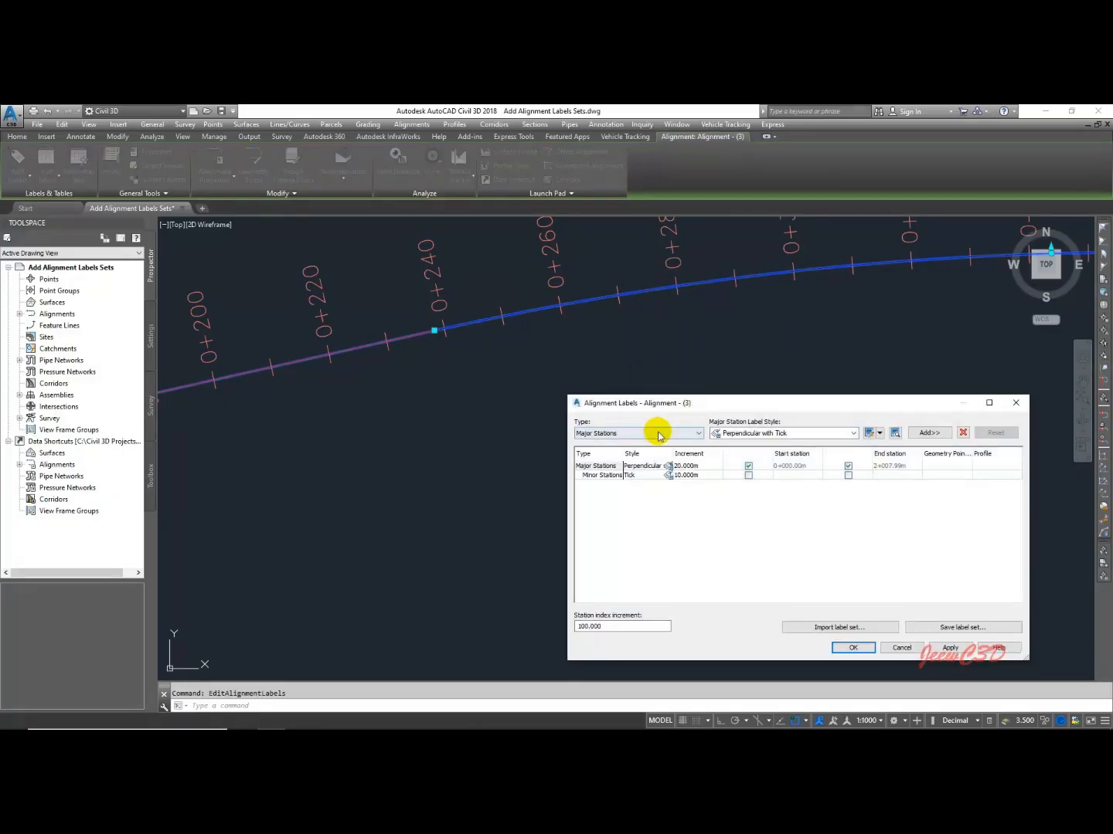
left_click_drag(708, 402, 560, 297)
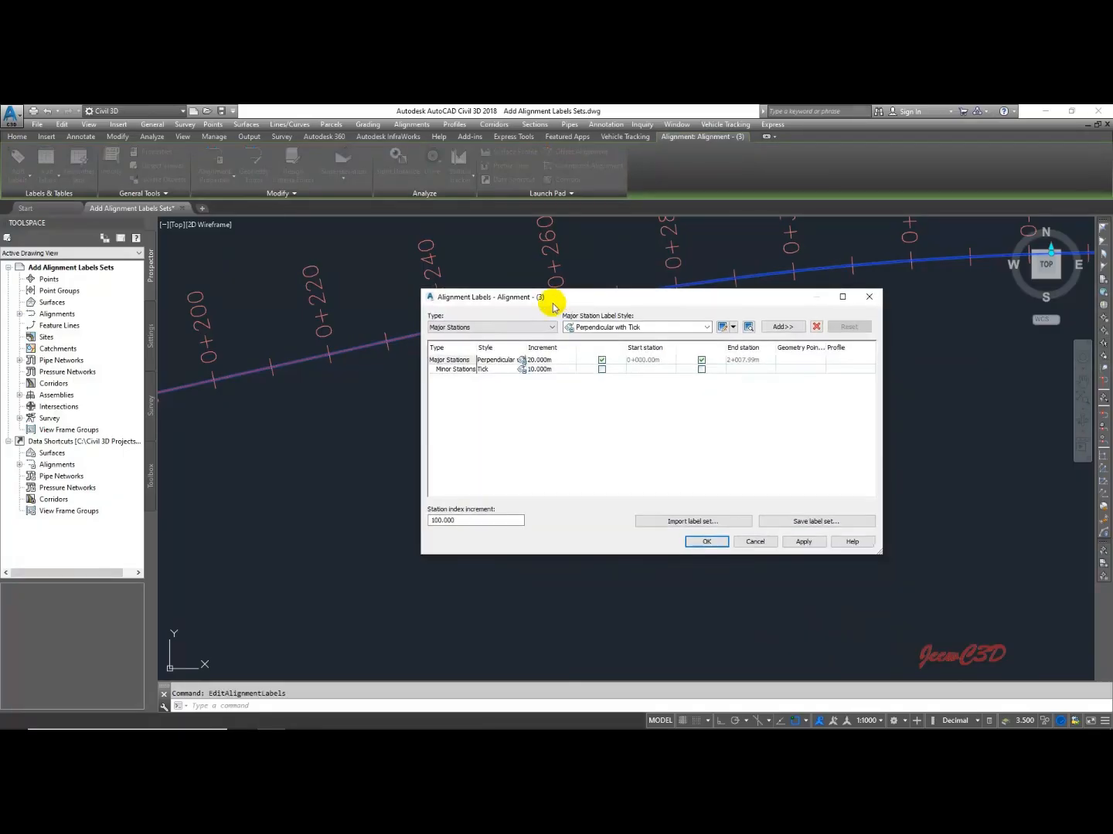
Add Geometry Points labels in the Perpendicular with Tick and Line style for all geometry point types and accept the label settings
left_click(517, 328)
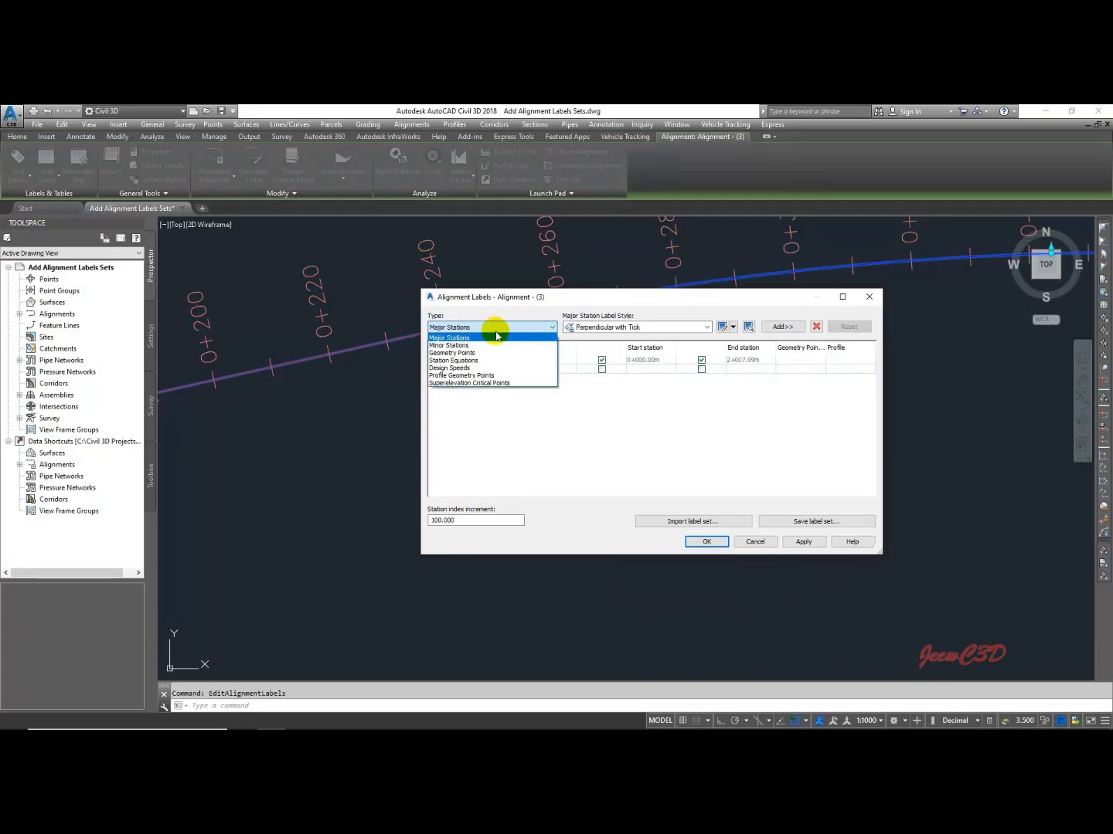
left_click(466, 353)
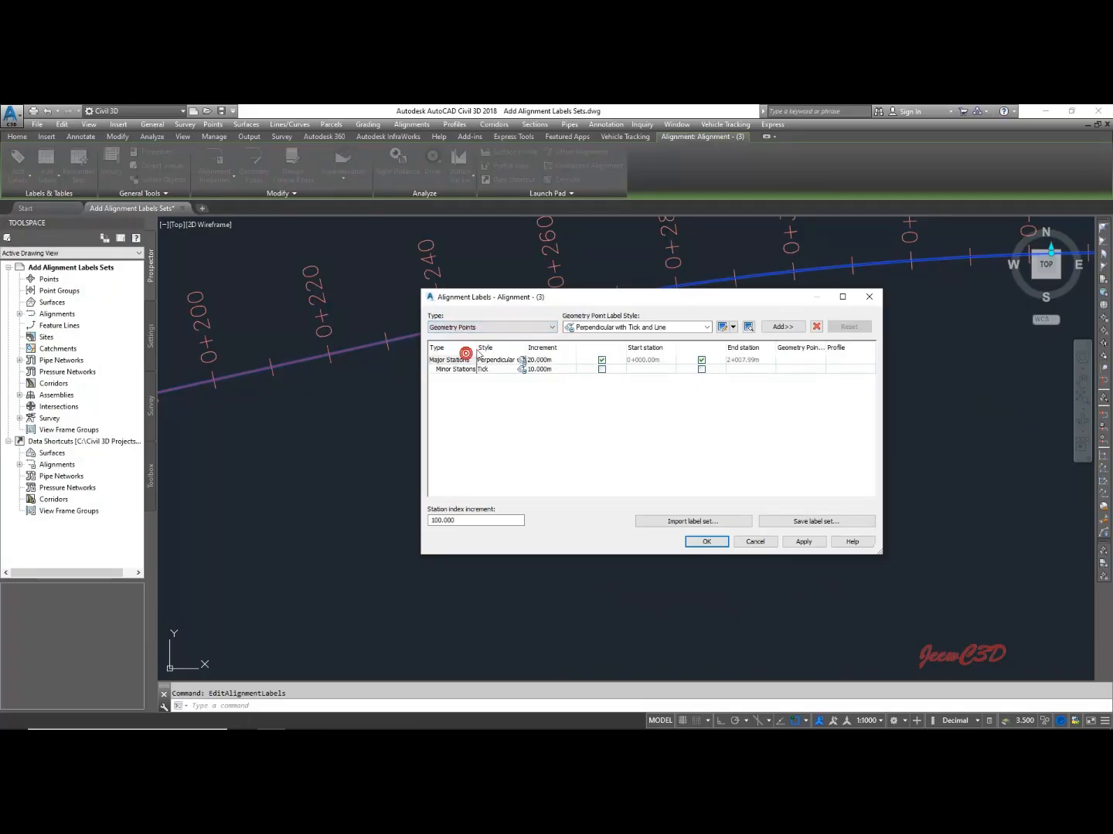
left_click(782, 327)
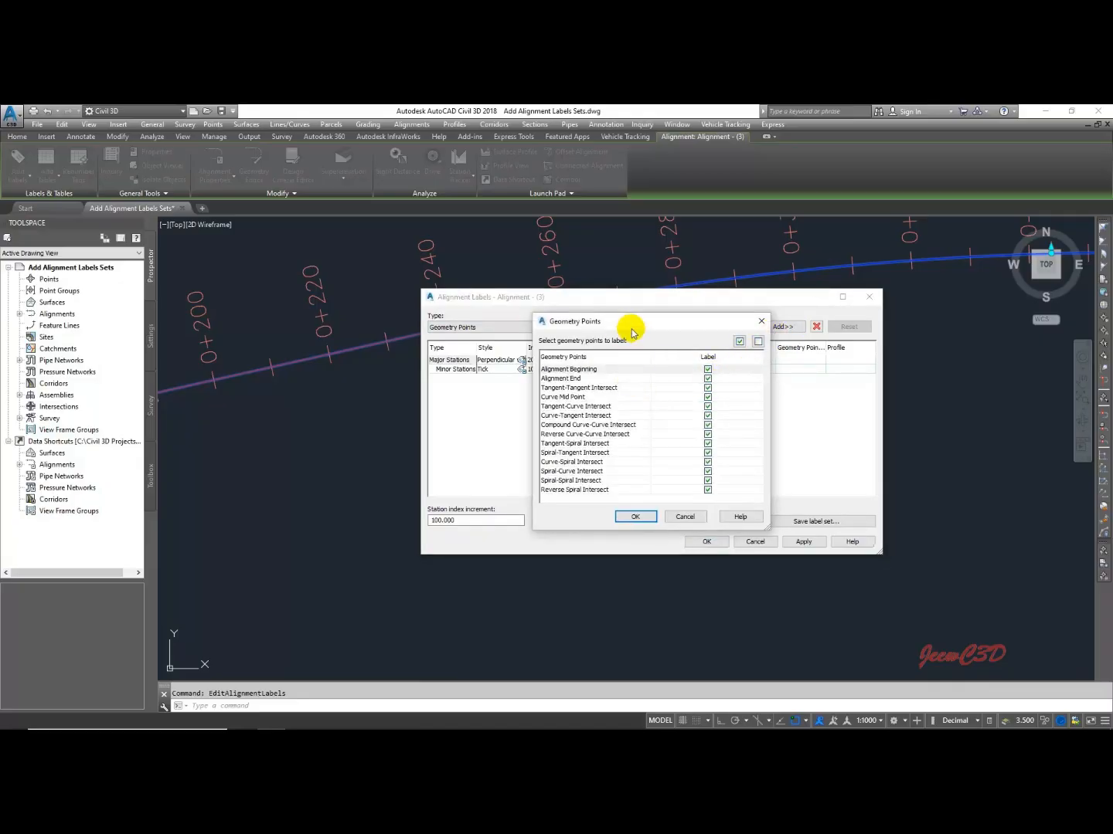
left_click_drag(633, 321, 635, 277)
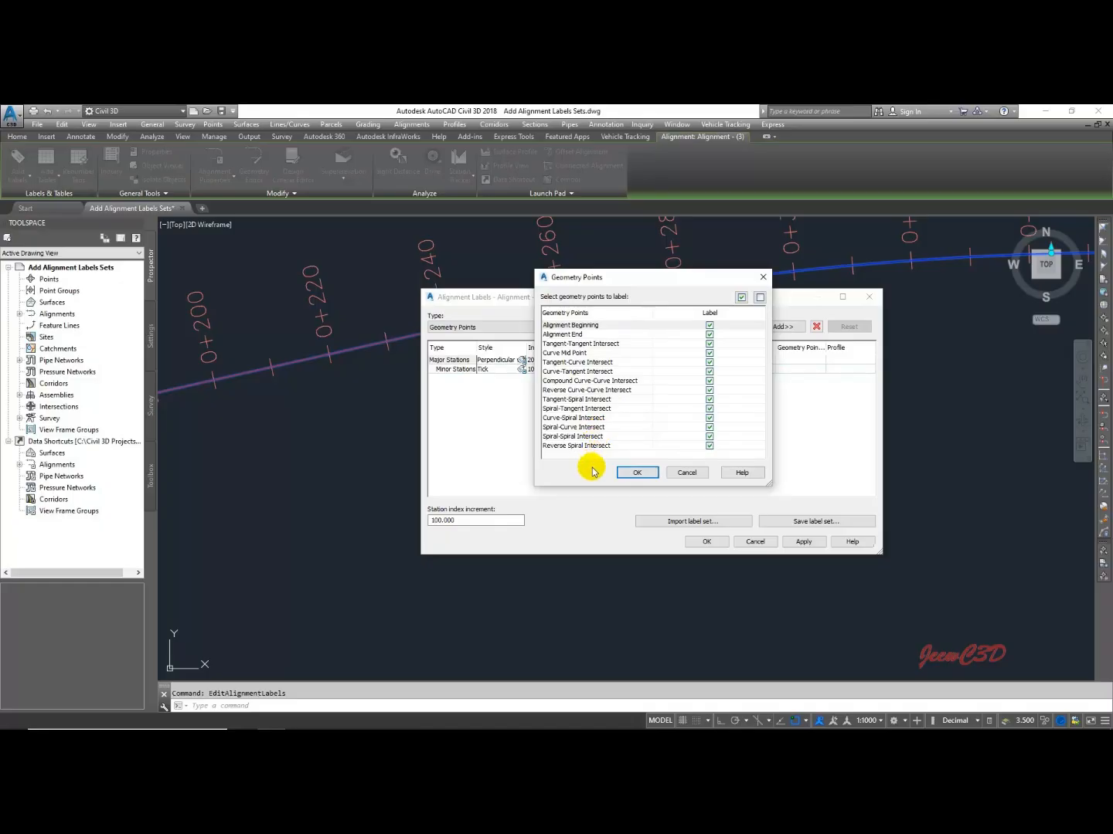
left_click(636, 473)
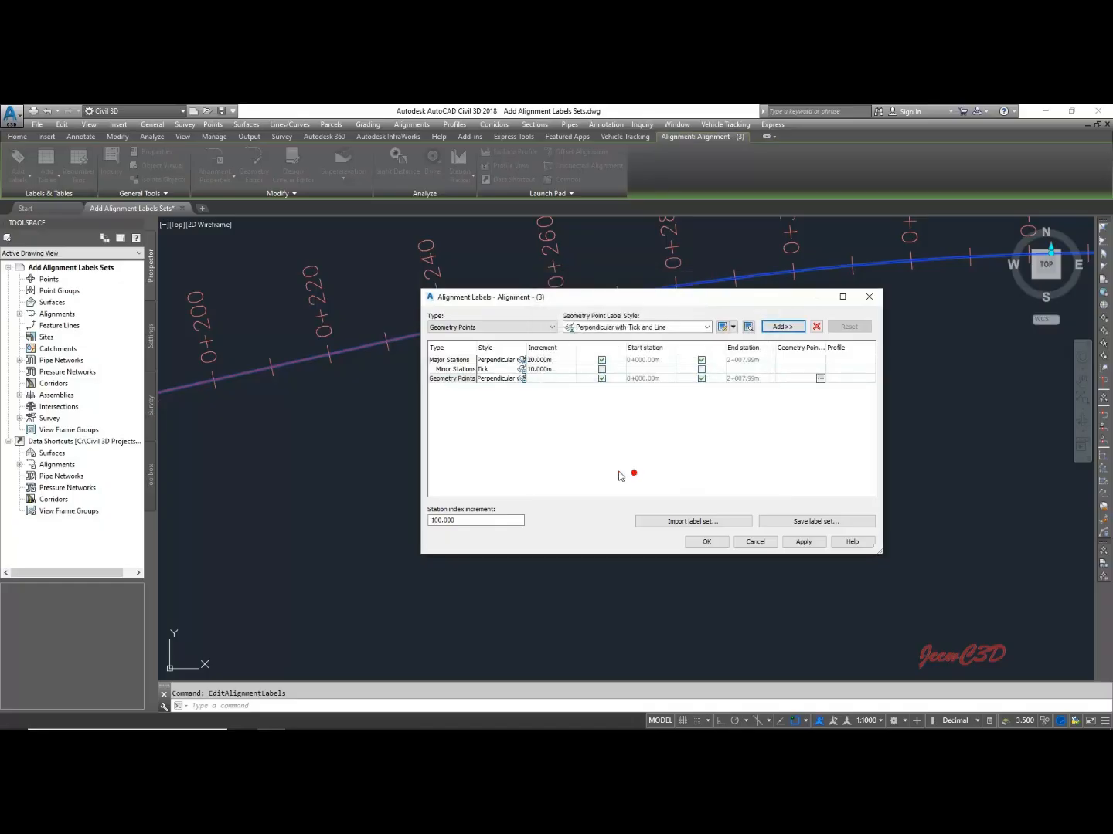
left_click(699, 543)
Examine the geometry point labels at the start, midpoint and end of the first curve and along the alignment
scroll(418, 380, "down", 4)
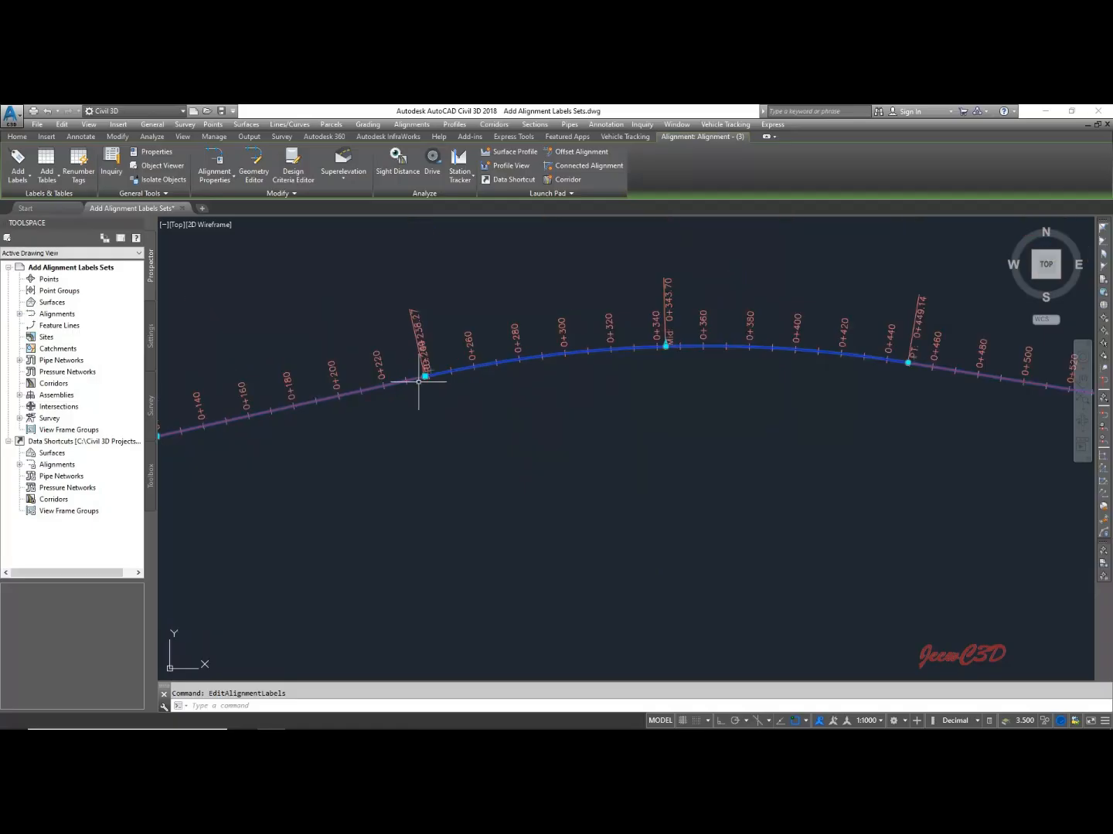
scroll(418, 381, "up", 6)
scroll(437, 377, "down", 6)
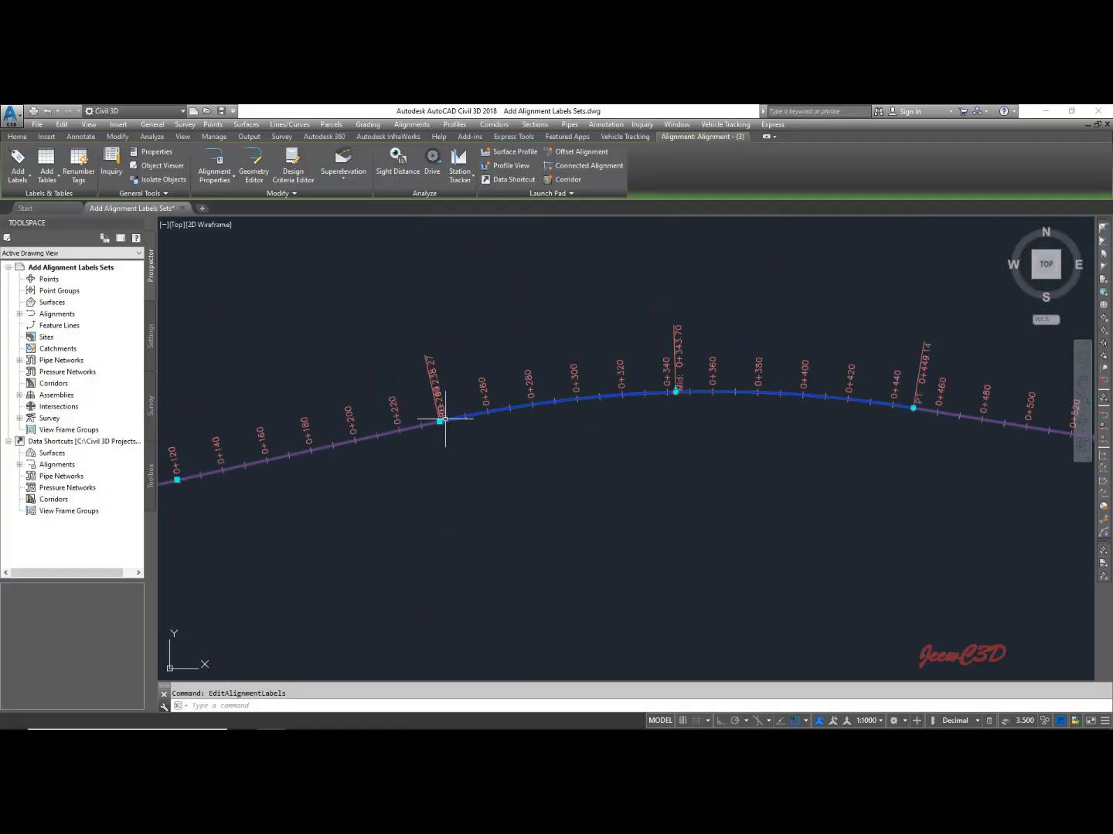
scroll(638, 391, "up", 4)
scroll(540, 398, "down", 4)
scroll(316, 411, "up", 4)
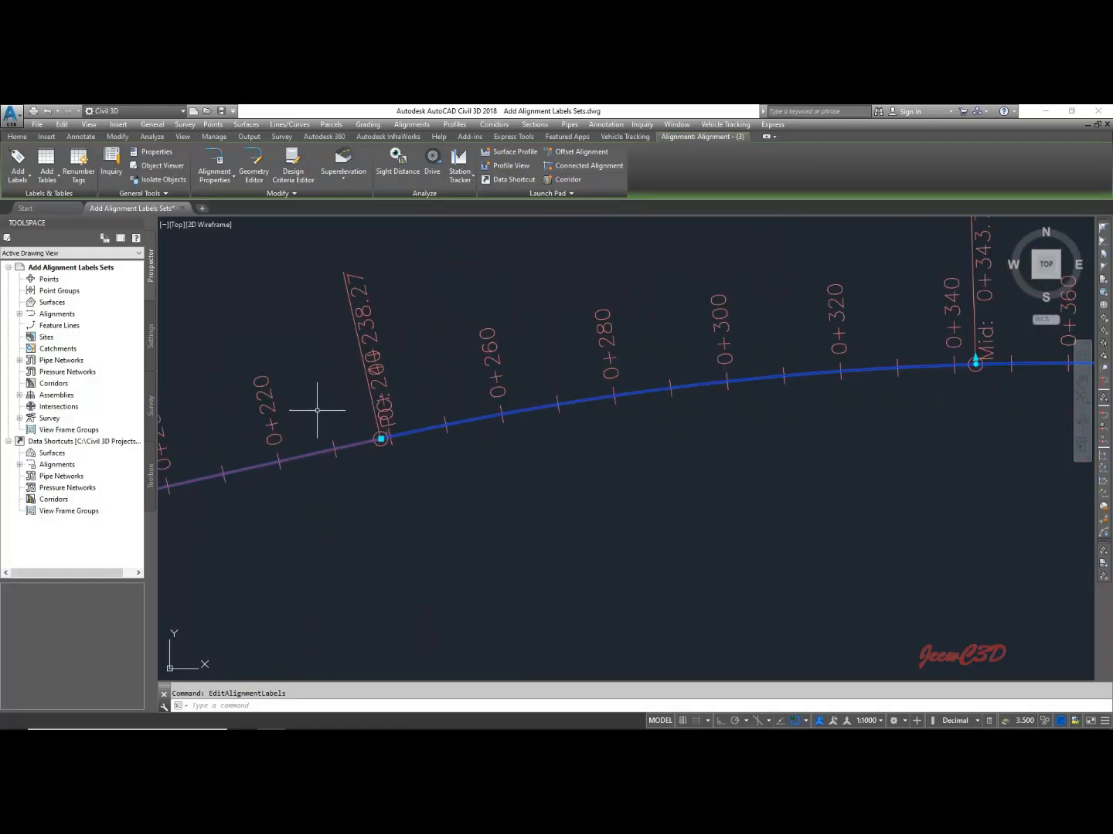
scroll(643, 370, "up", 8)
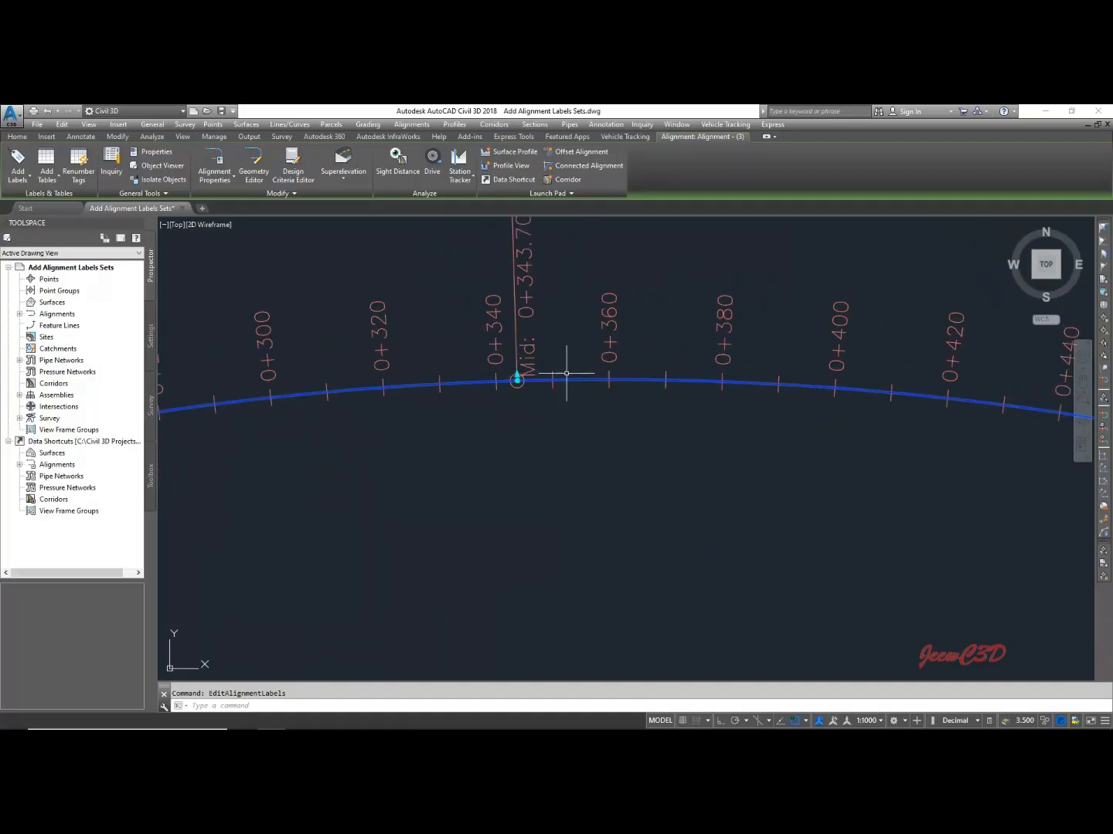
middle_click_drag(595, 315, 629, 414)
scroll(628, 415, "down", 4)
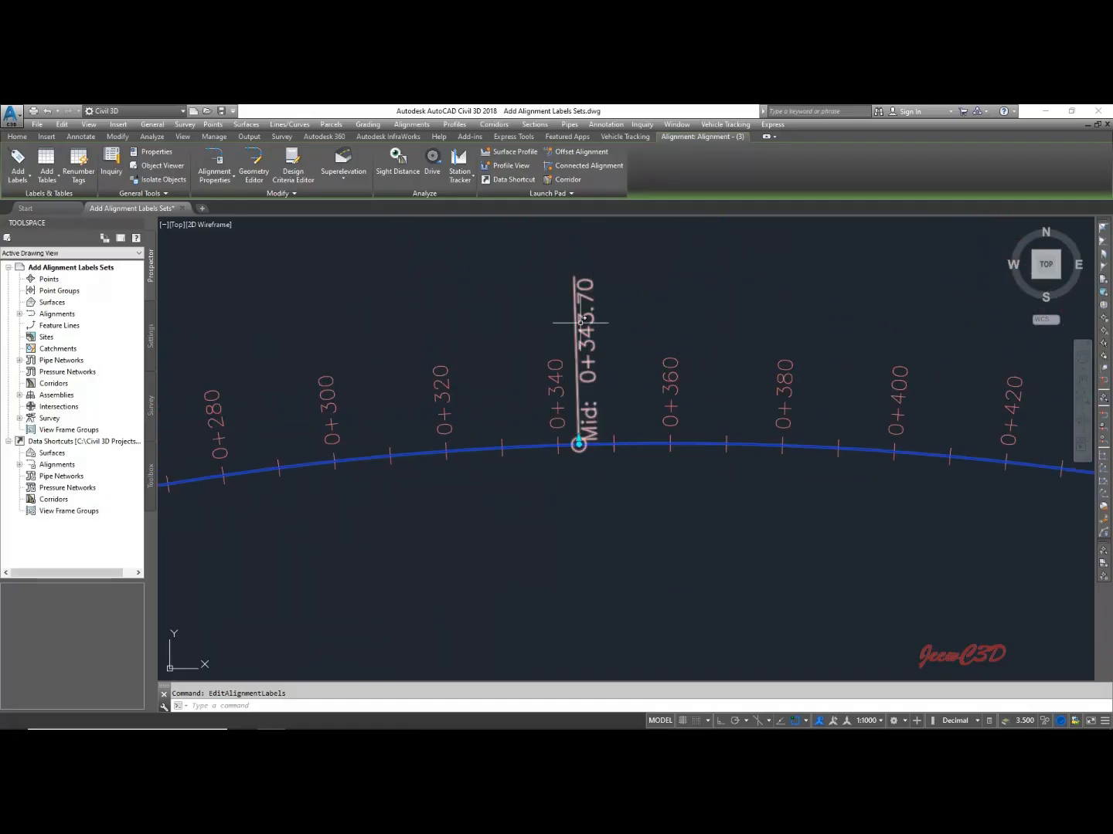
scroll(597, 430, "down", 4)
scroll(786, 373, "up", 5)
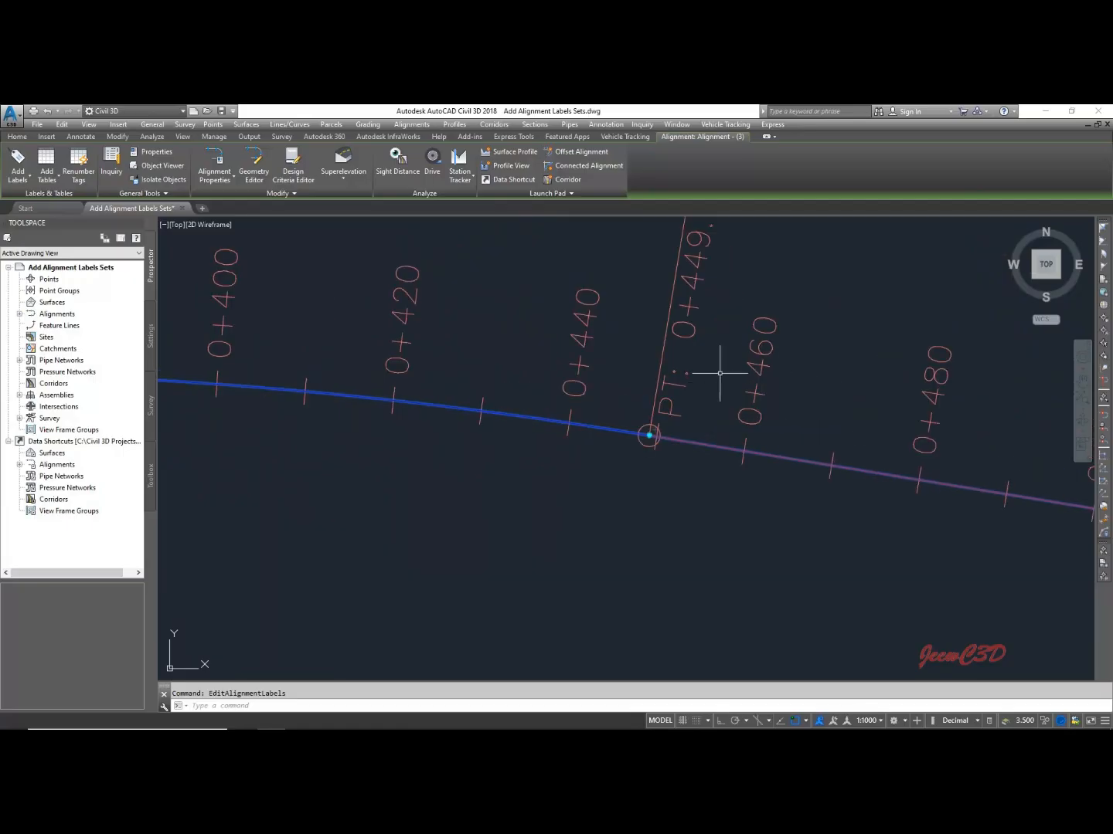
scroll(735, 323, "down", 6)
middle_click_drag(705, 405, 684, 398)
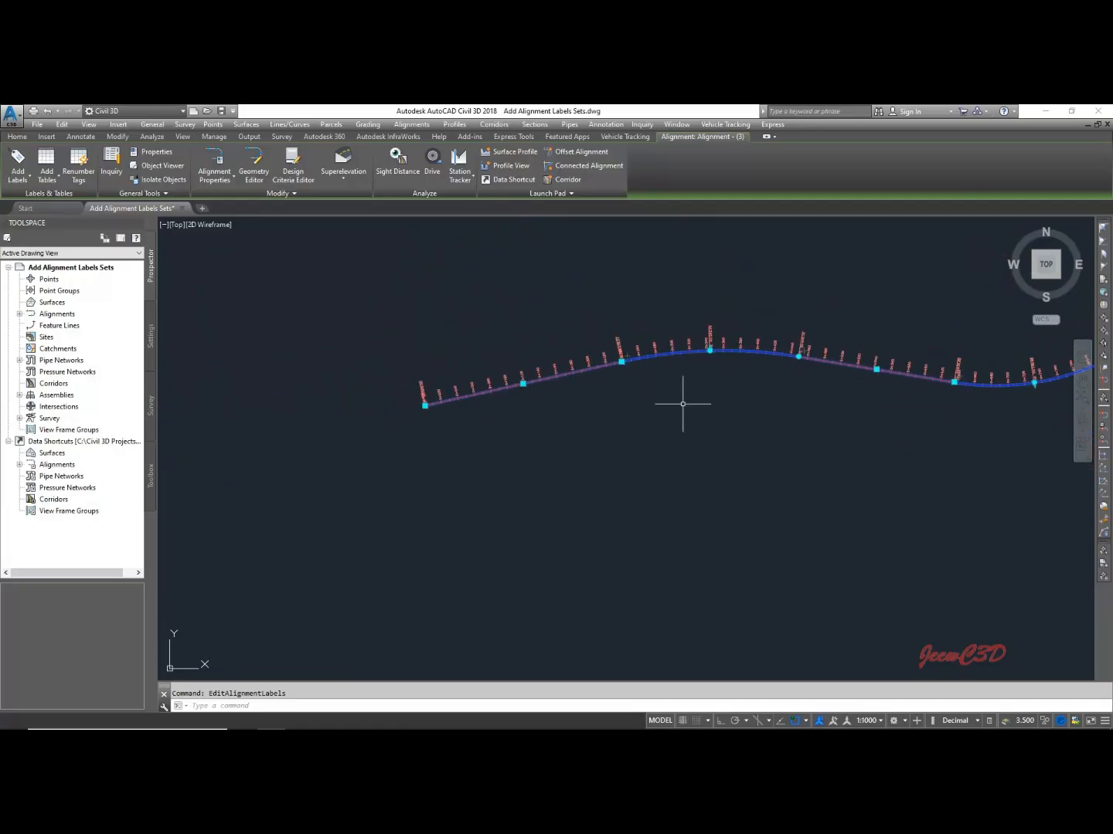
Examine the station and geometry point labels from the alignment's start along the first tangent and into the first curve
scroll(625, 424, "down", 2)
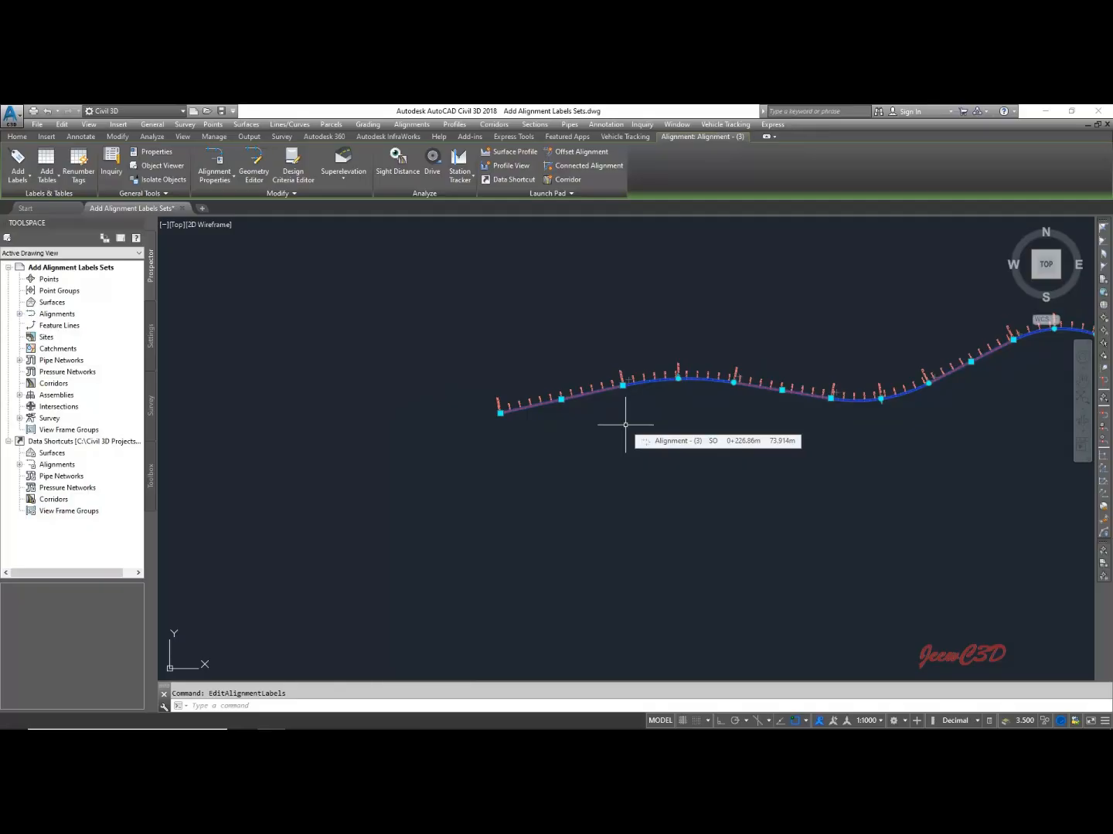
scroll(568, 421, "up", 5)
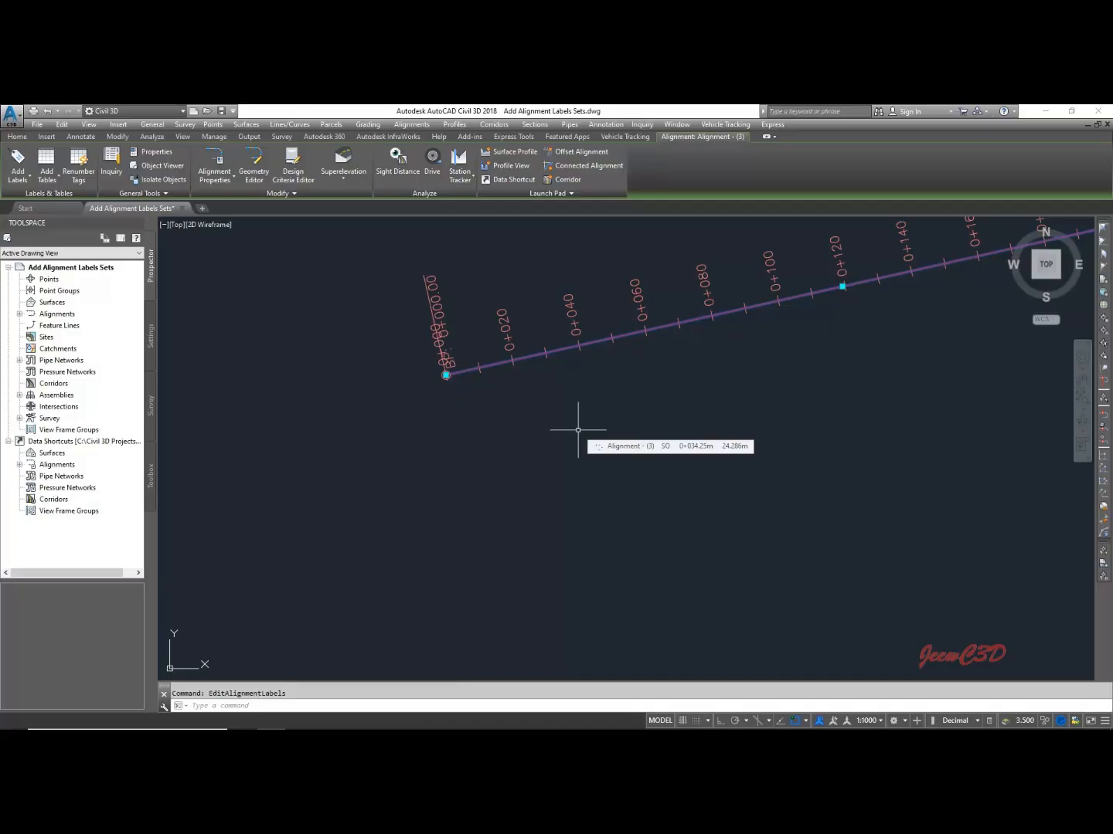
scroll(578, 429, "down", 5)
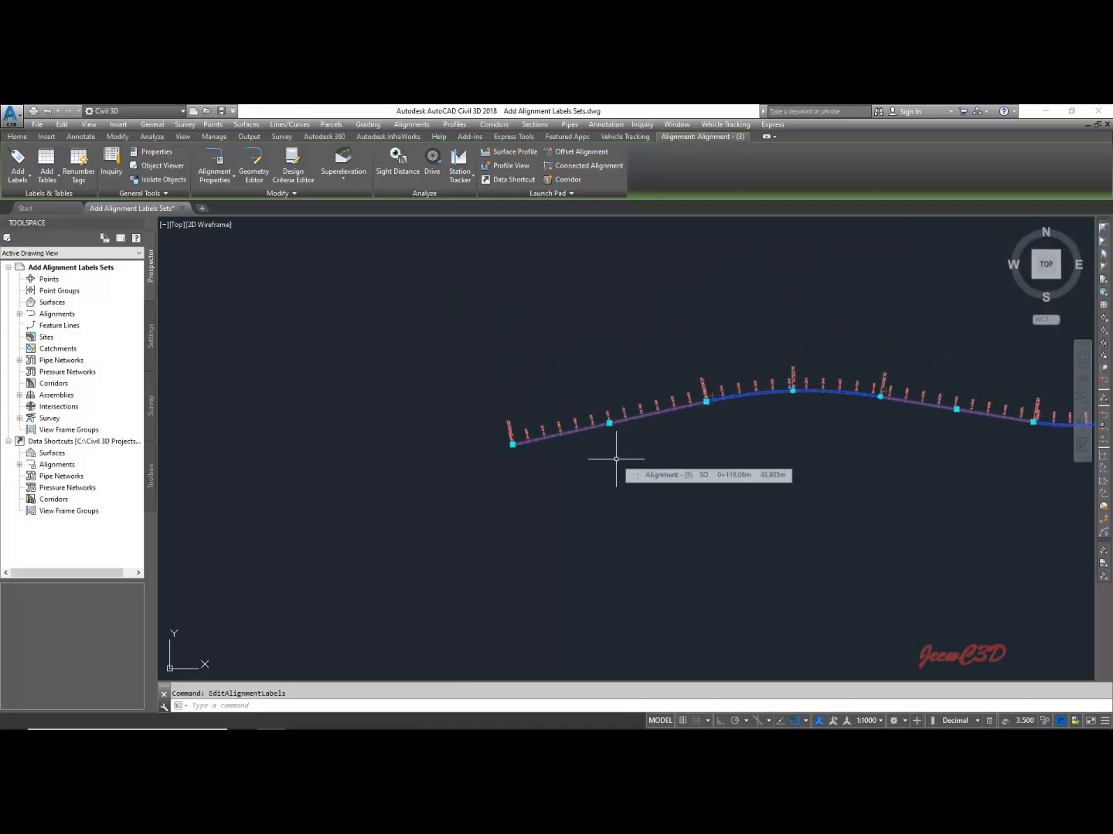
key("Escape")
scroll(602, 445, "up", 4)
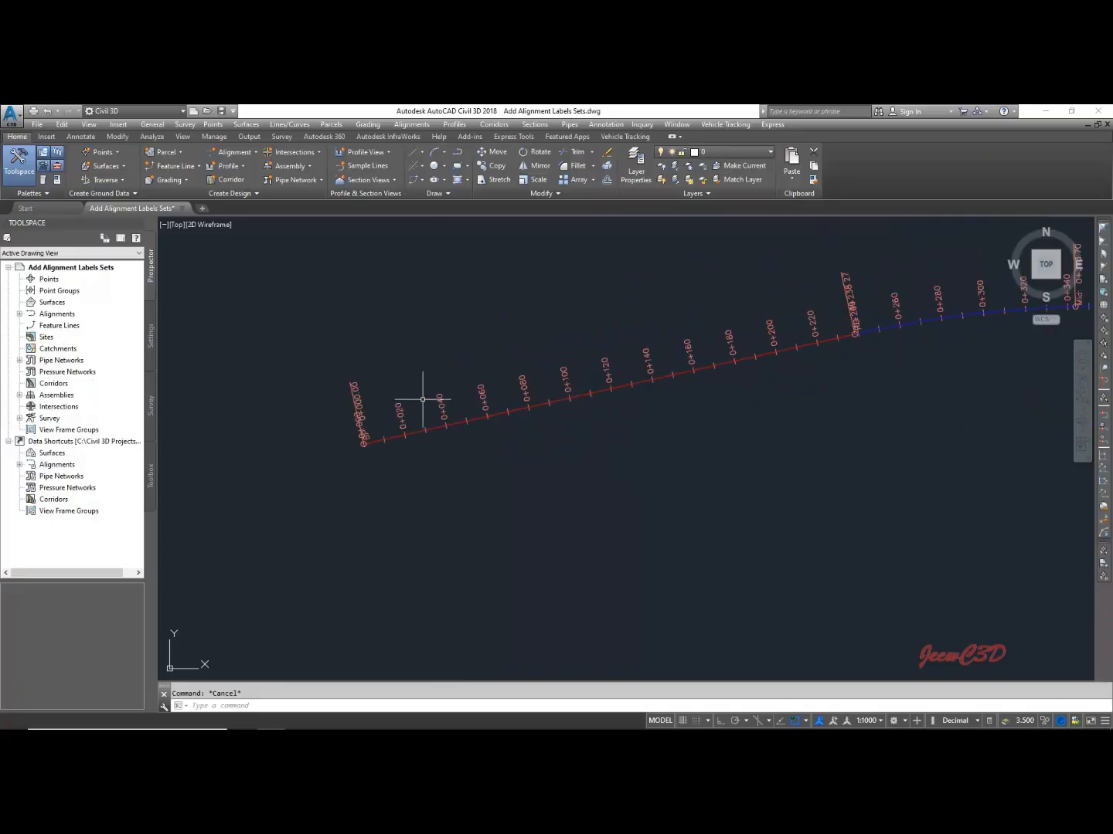
scroll(410, 407, "up", 2)
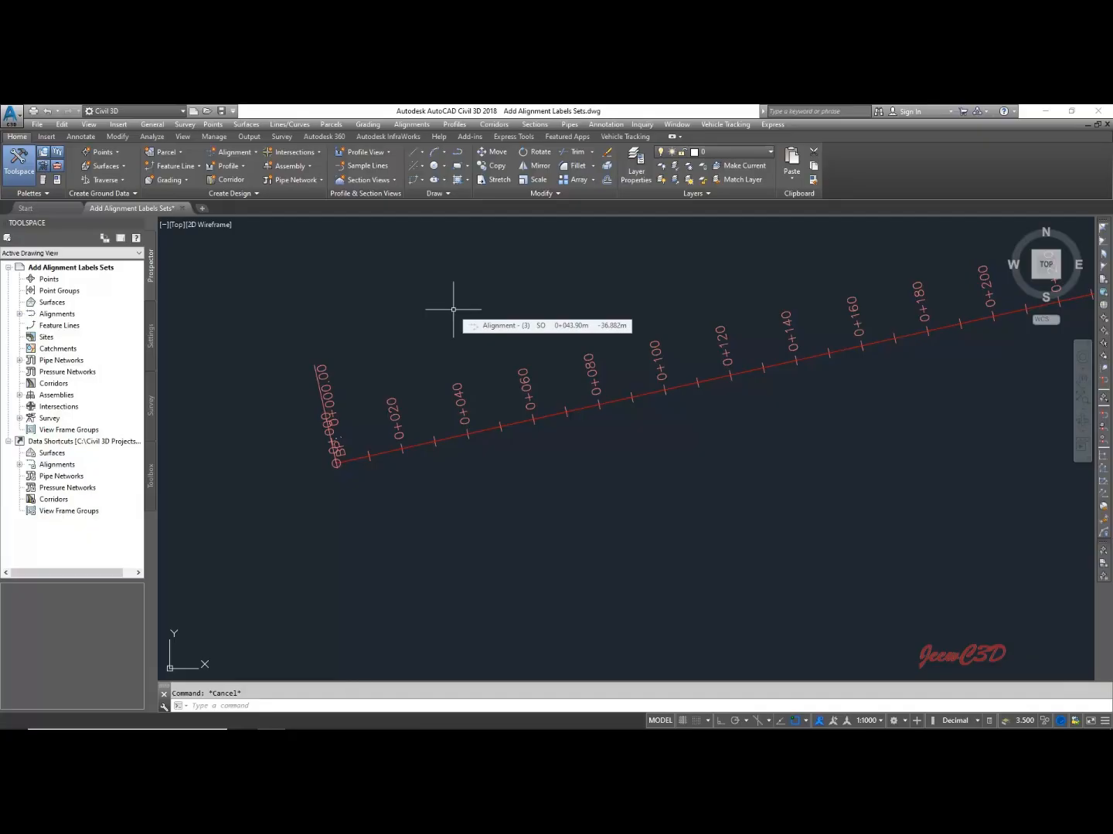
scroll(455, 304, "down", 2)
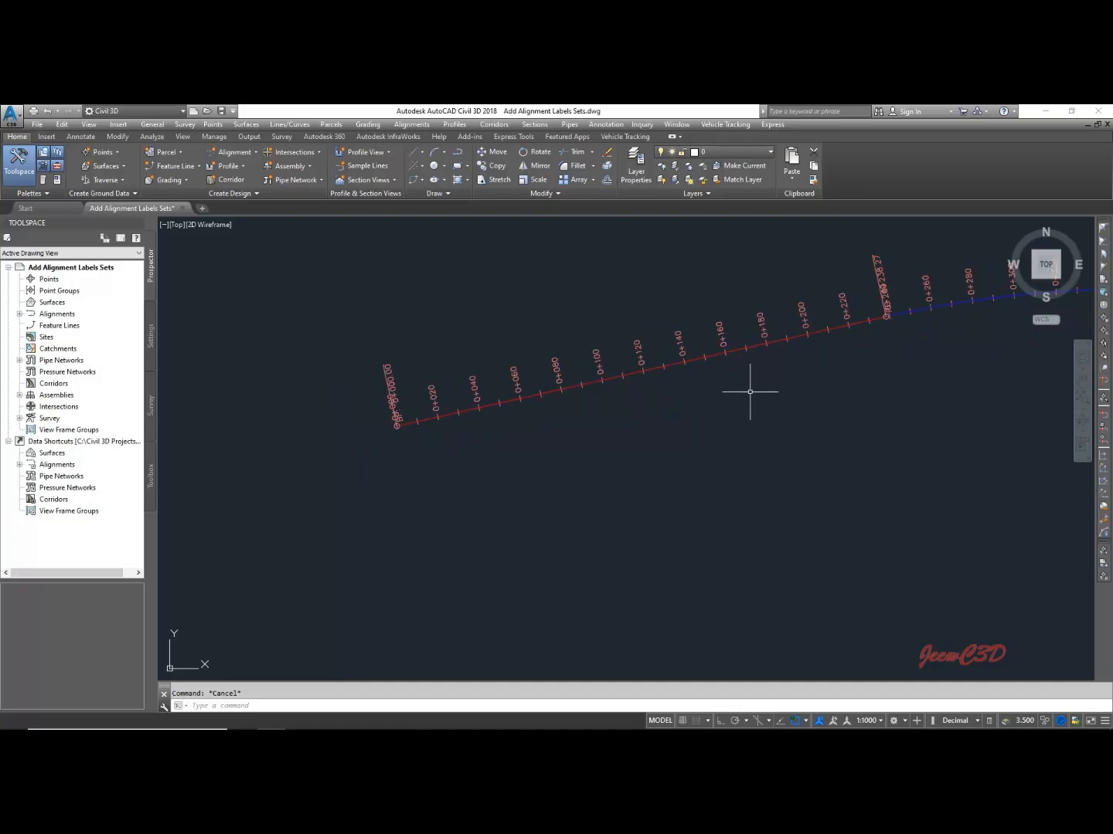
middle_click_drag(749, 390, 593, 444)
mouse_move(703, 440)
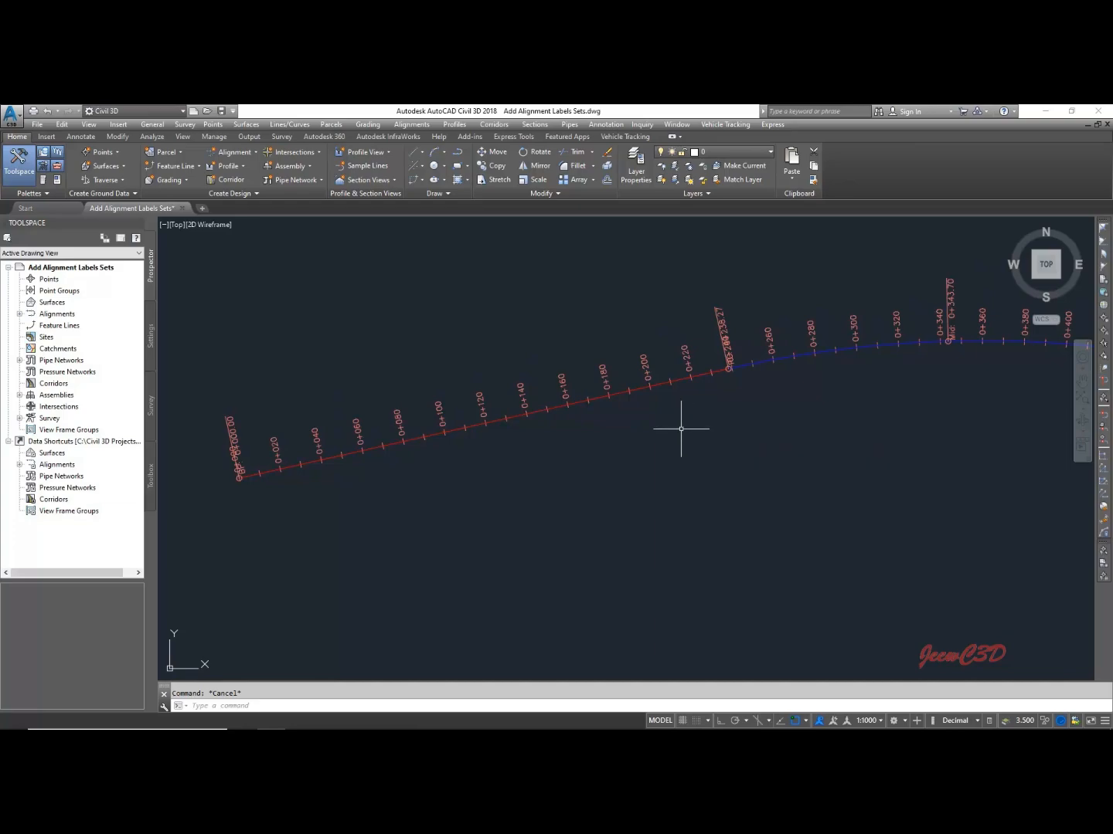
Save the alignment's current label configuration as a label set named New Alignment Label Set and accept the label settings
left_click(658, 385)
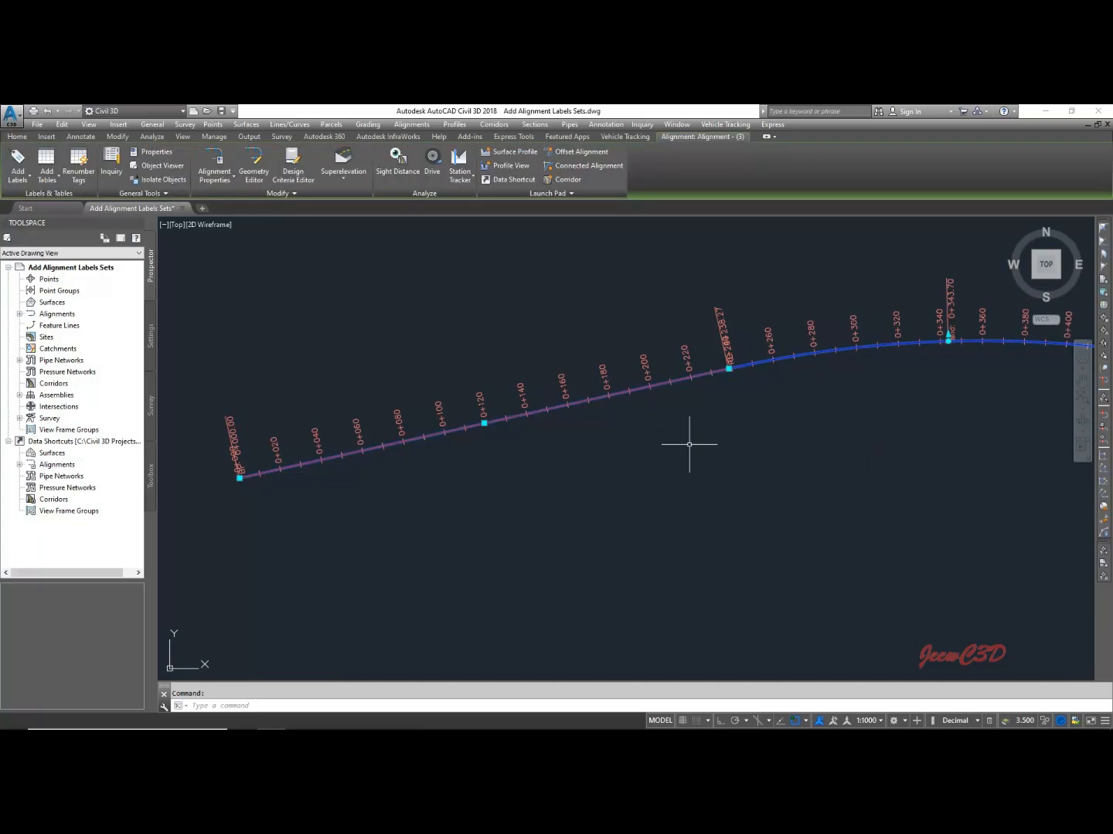
right_click(689, 445)
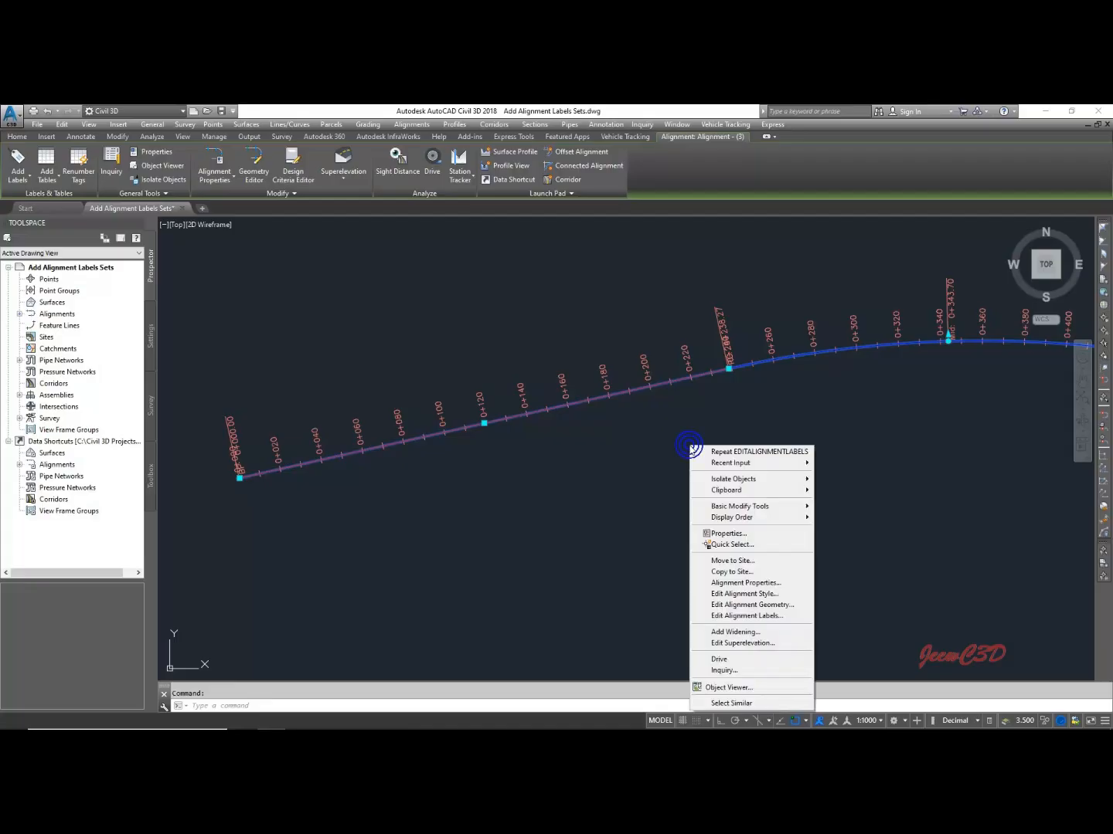
left_click(780, 616)
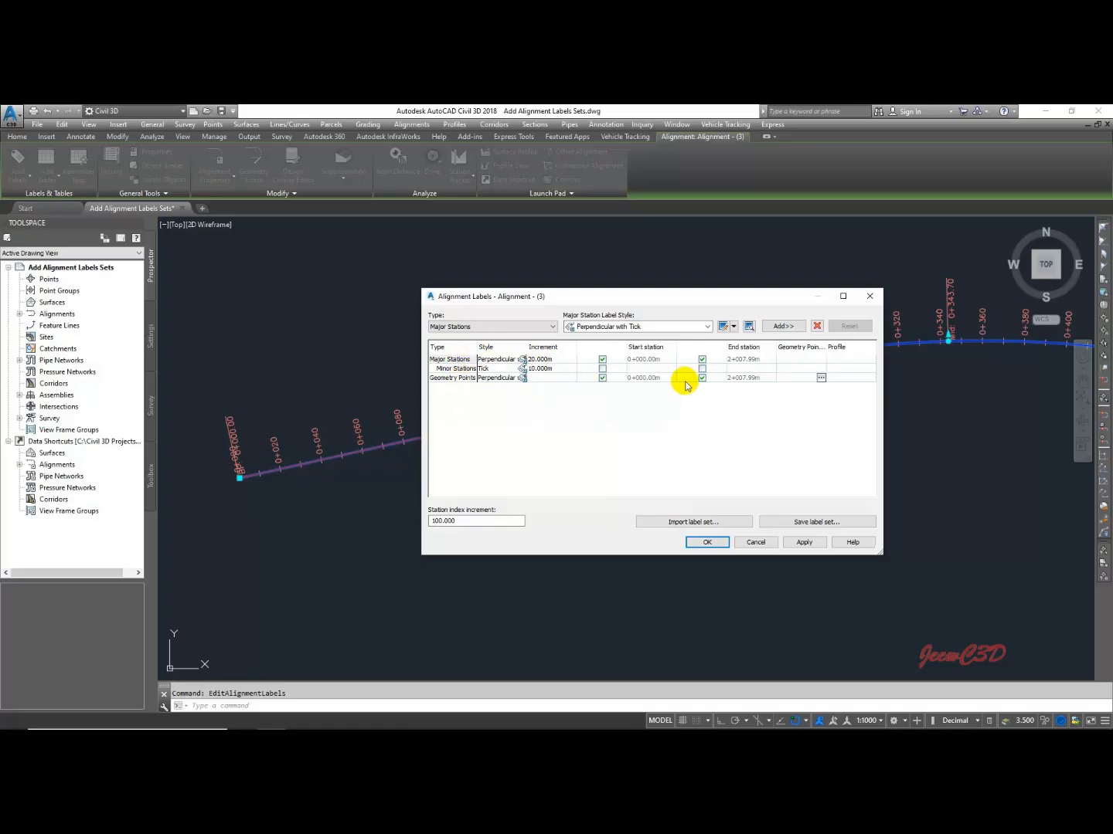
left_click(826, 523)
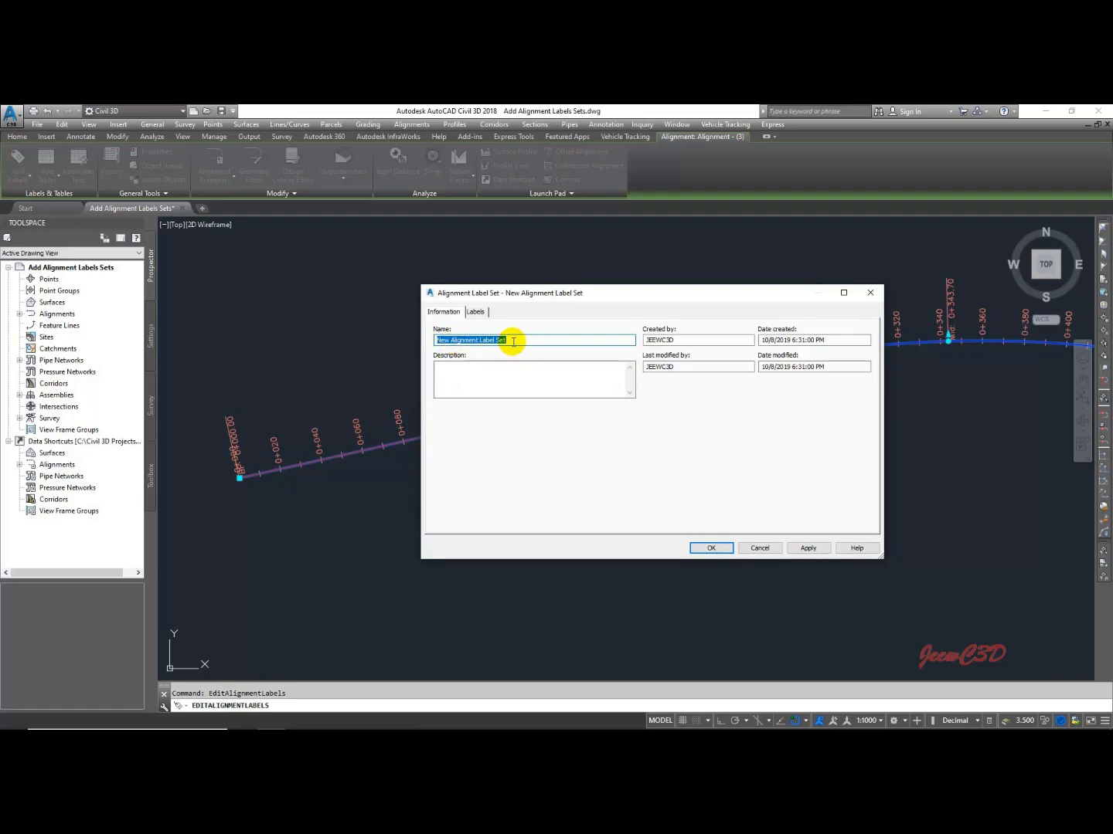
left_click(476, 310)
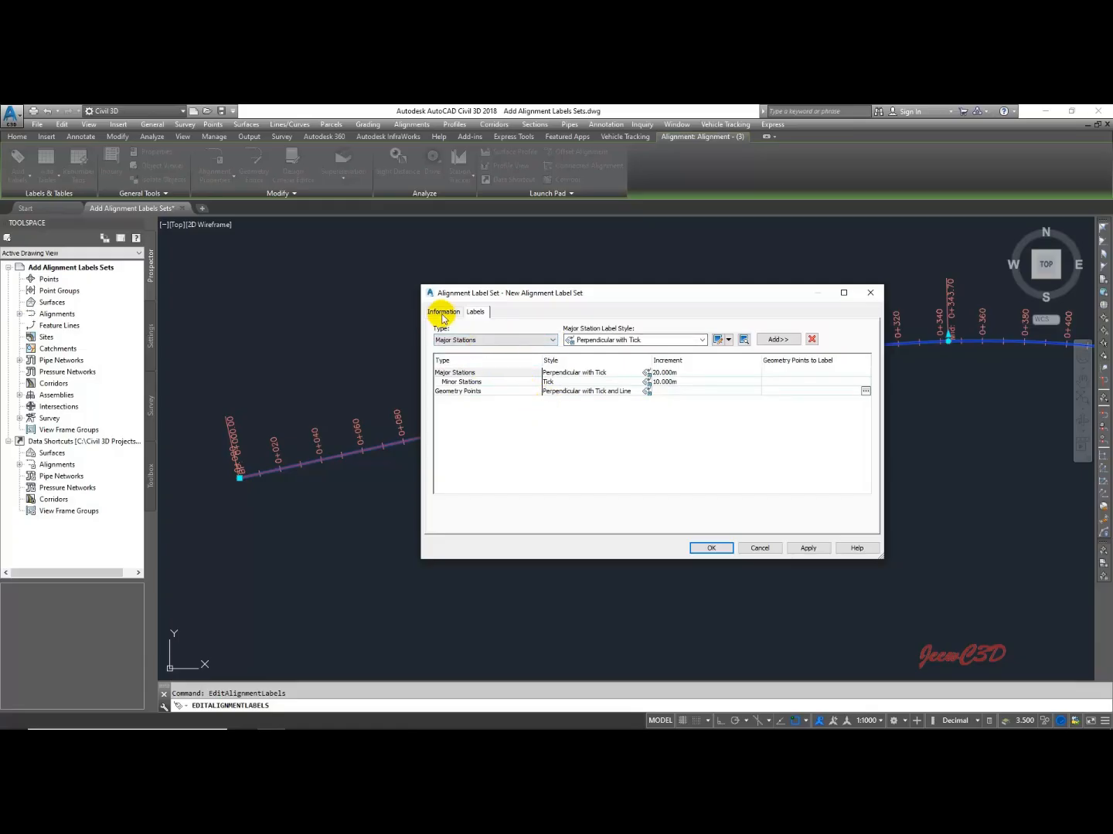
left_click(441, 311)
left_click(703, 547)
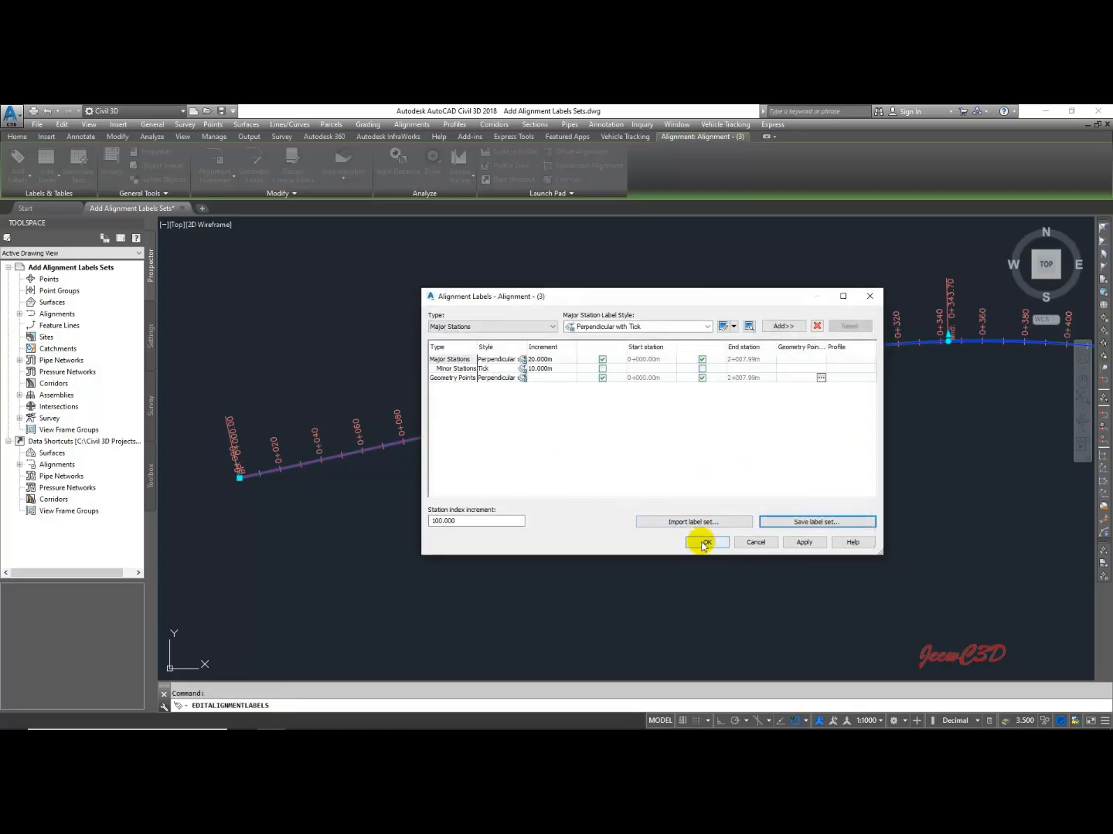
left_click(704, 544)
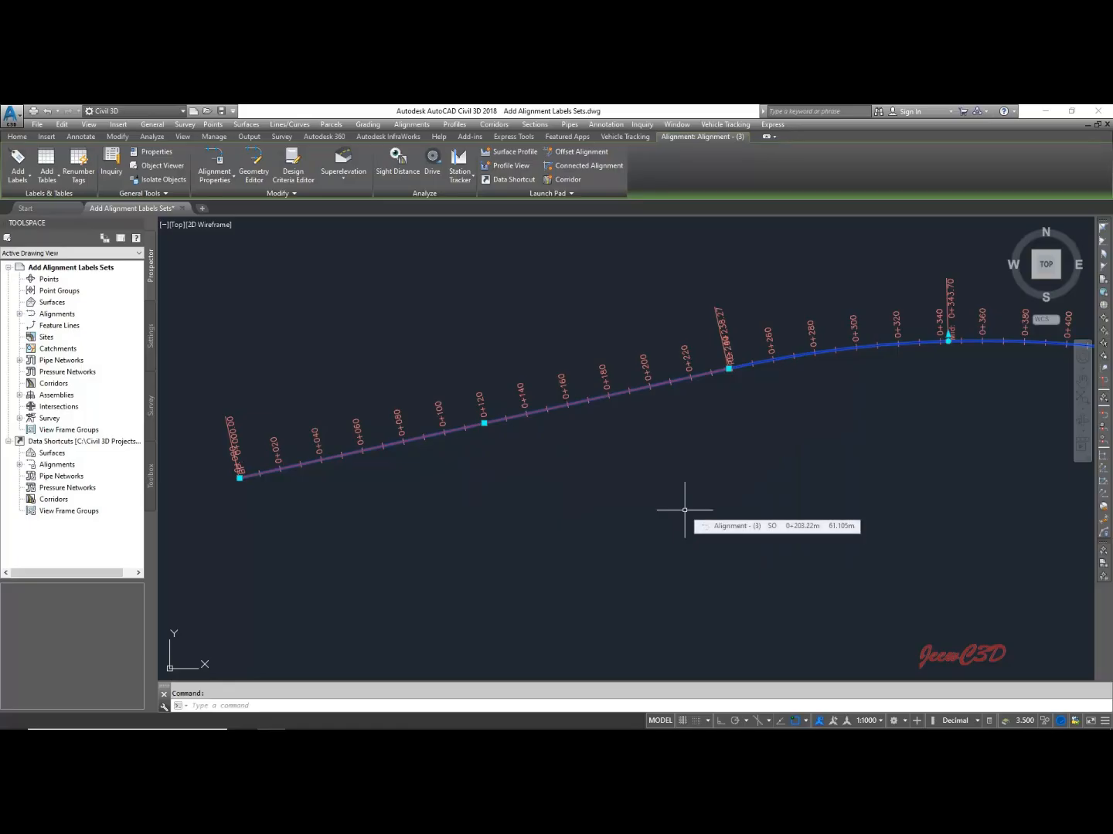
key("Escape")
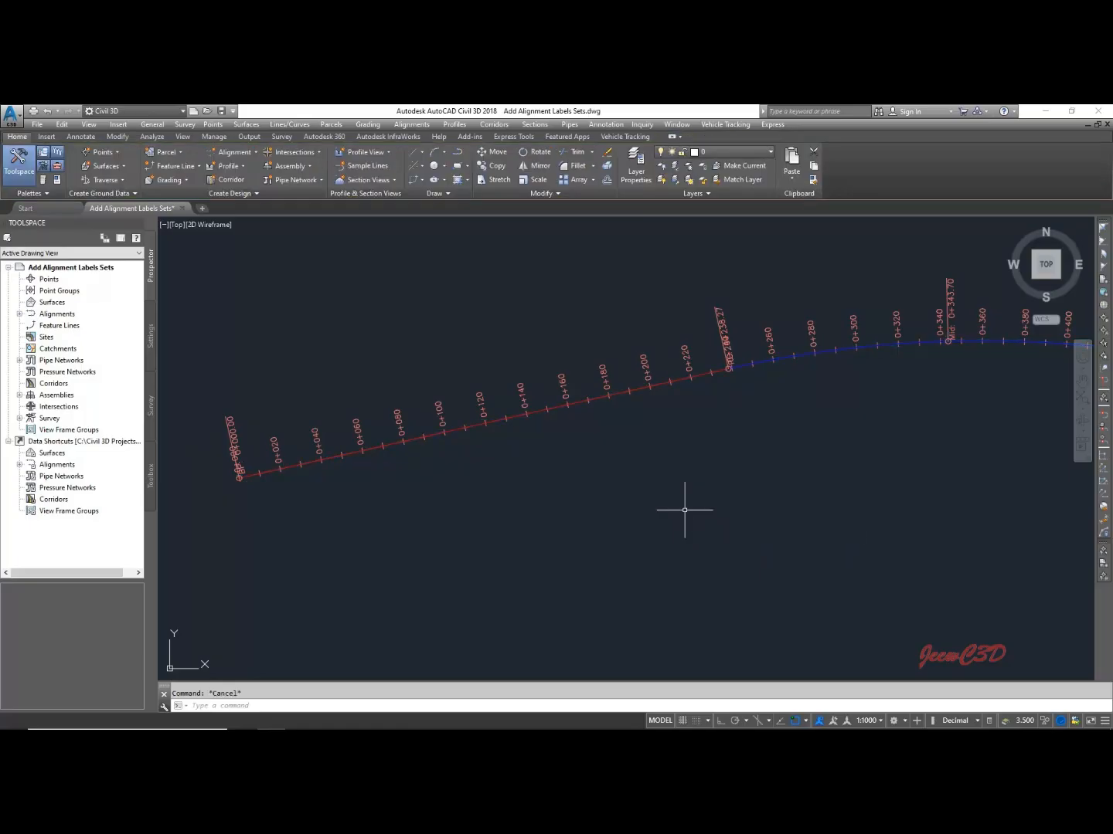
Select the alignment again and reopen its label settings for editing
left_click(636, 389)
right_click(683, 435)
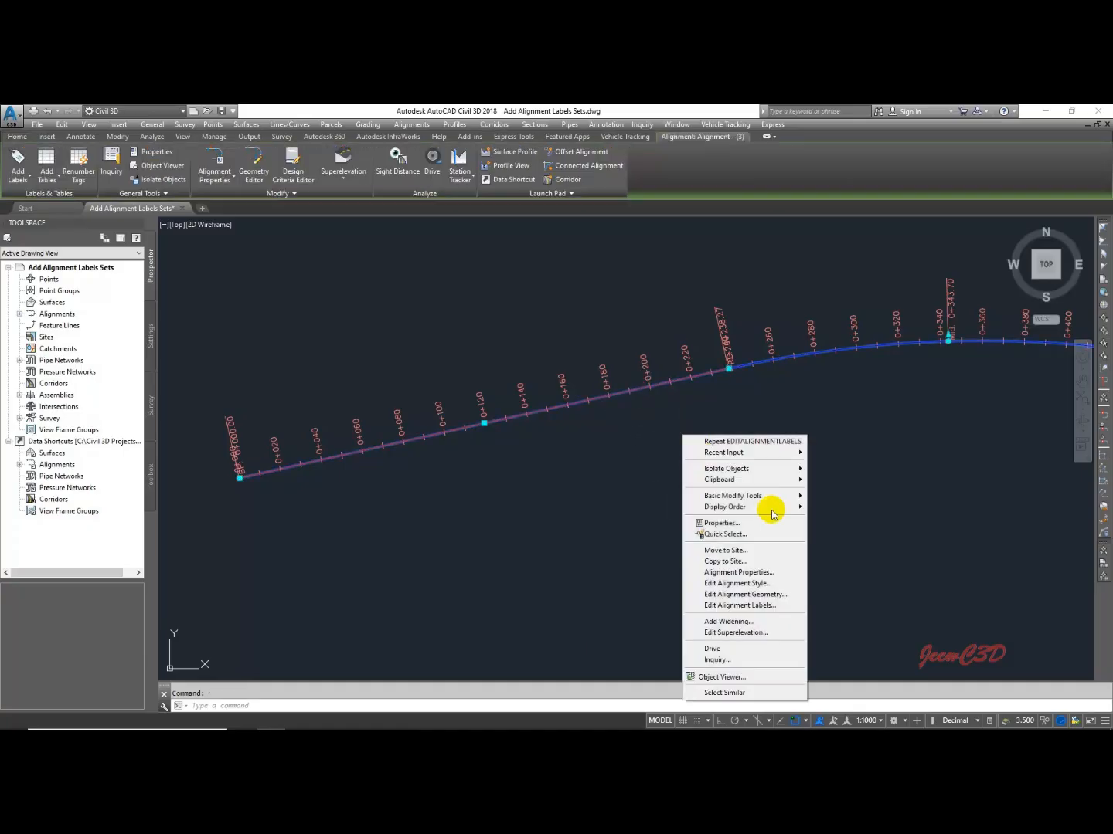
left_click(746, 607)
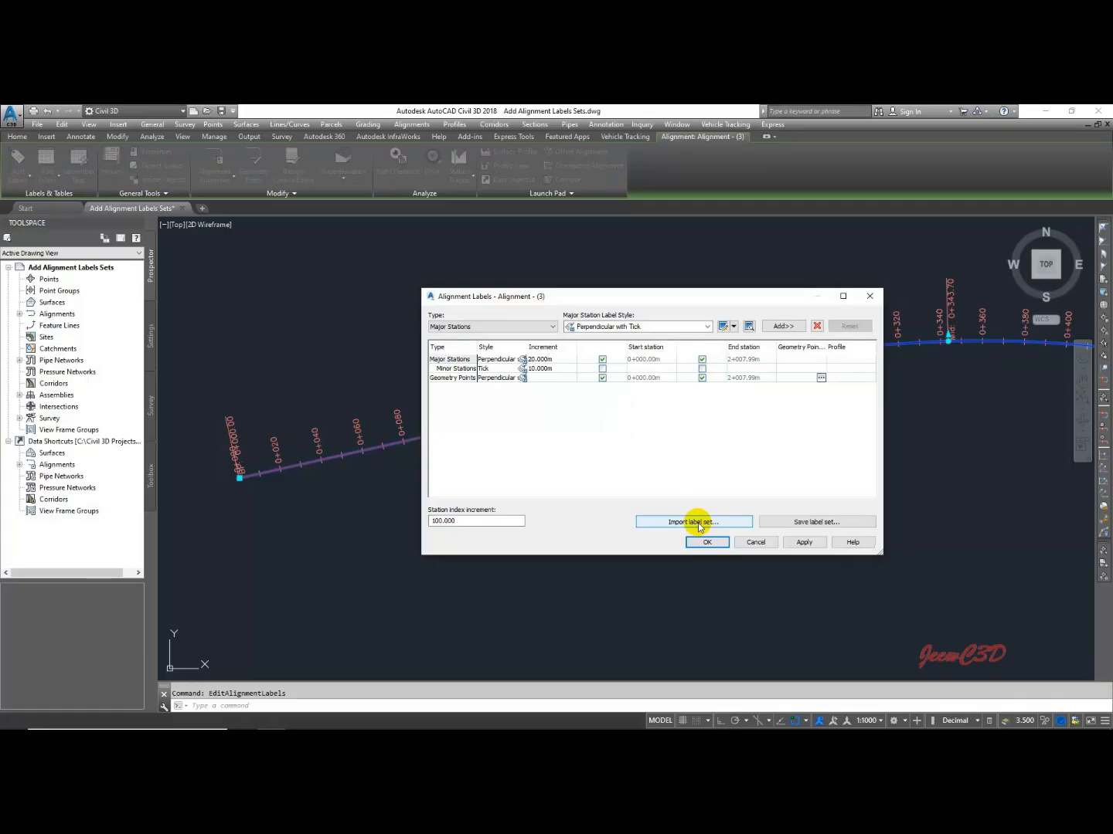
Import the _No Labels label set into the alignment's label settings and apply it
left_click(699, 525)
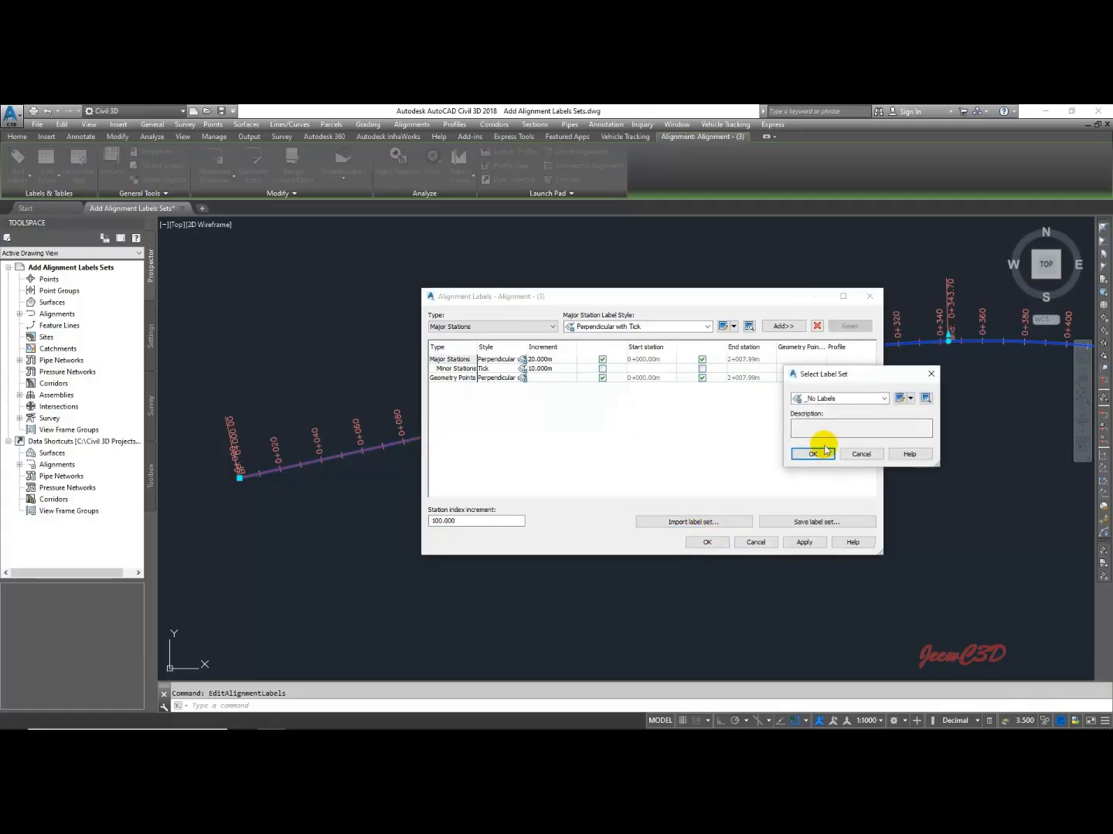
left_click_drag(882, 371, 801, 296)
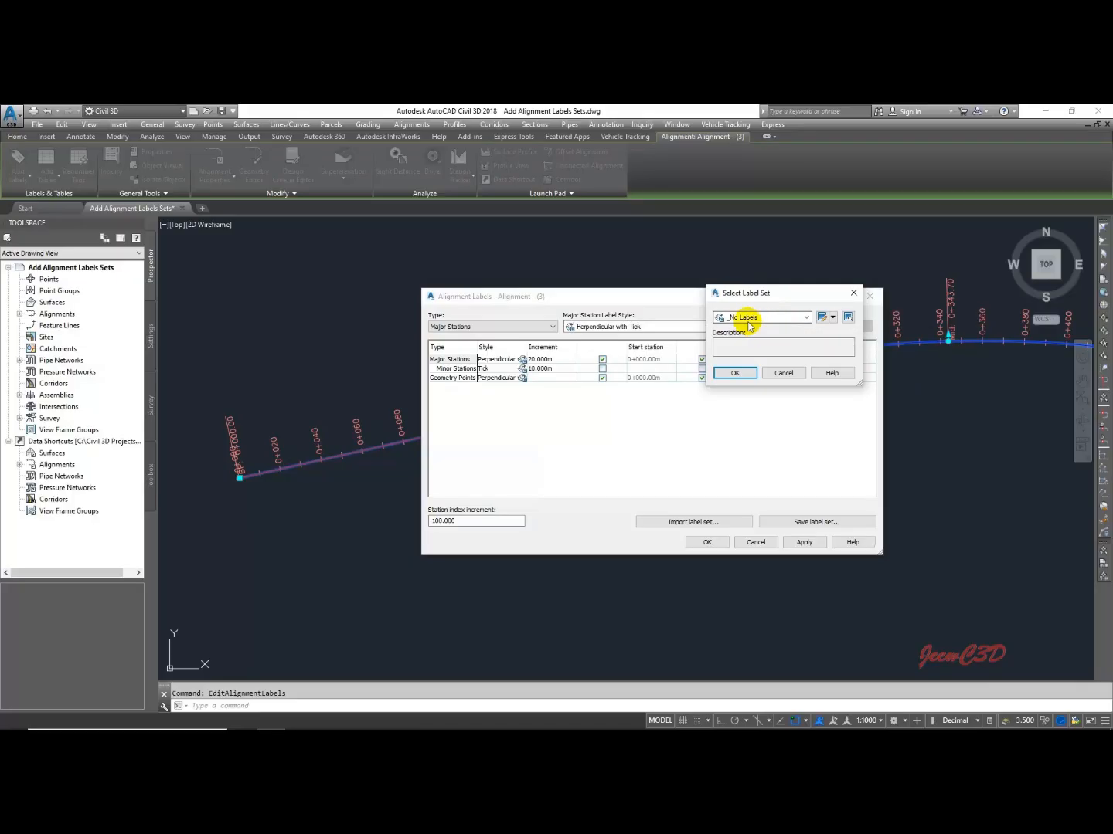
left_click(736, 373)
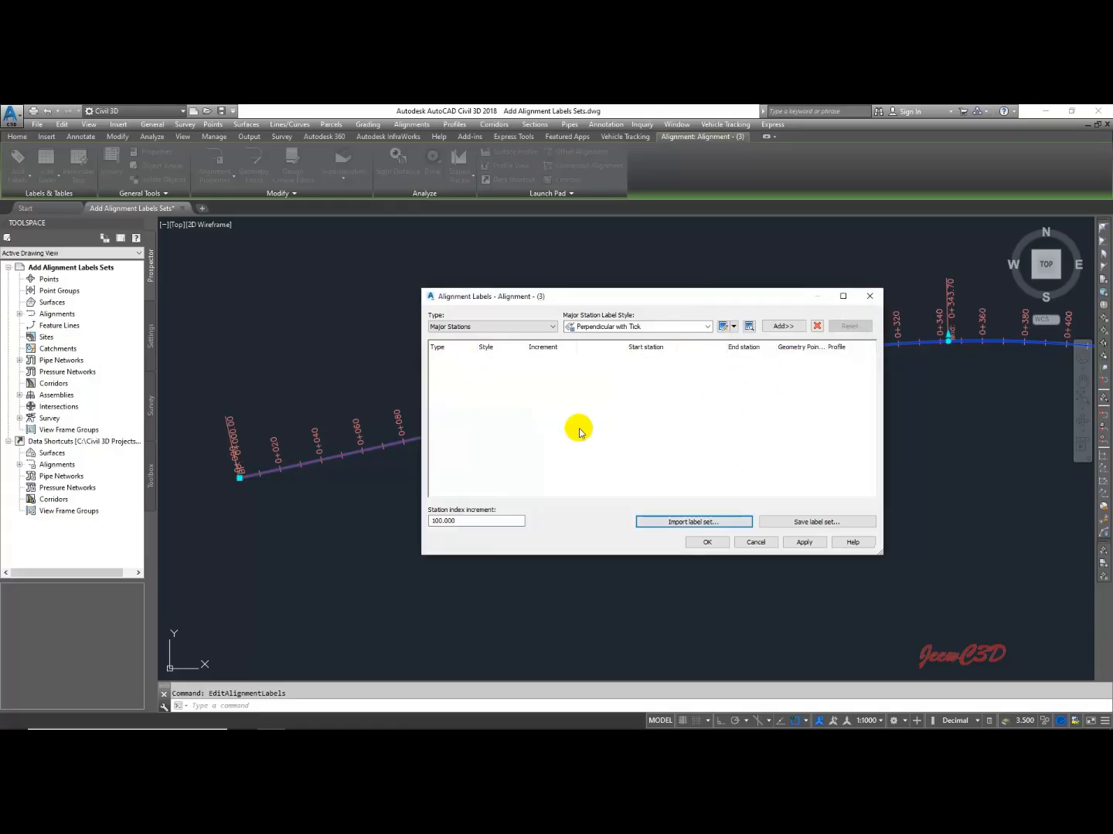
left_click(804, 541)
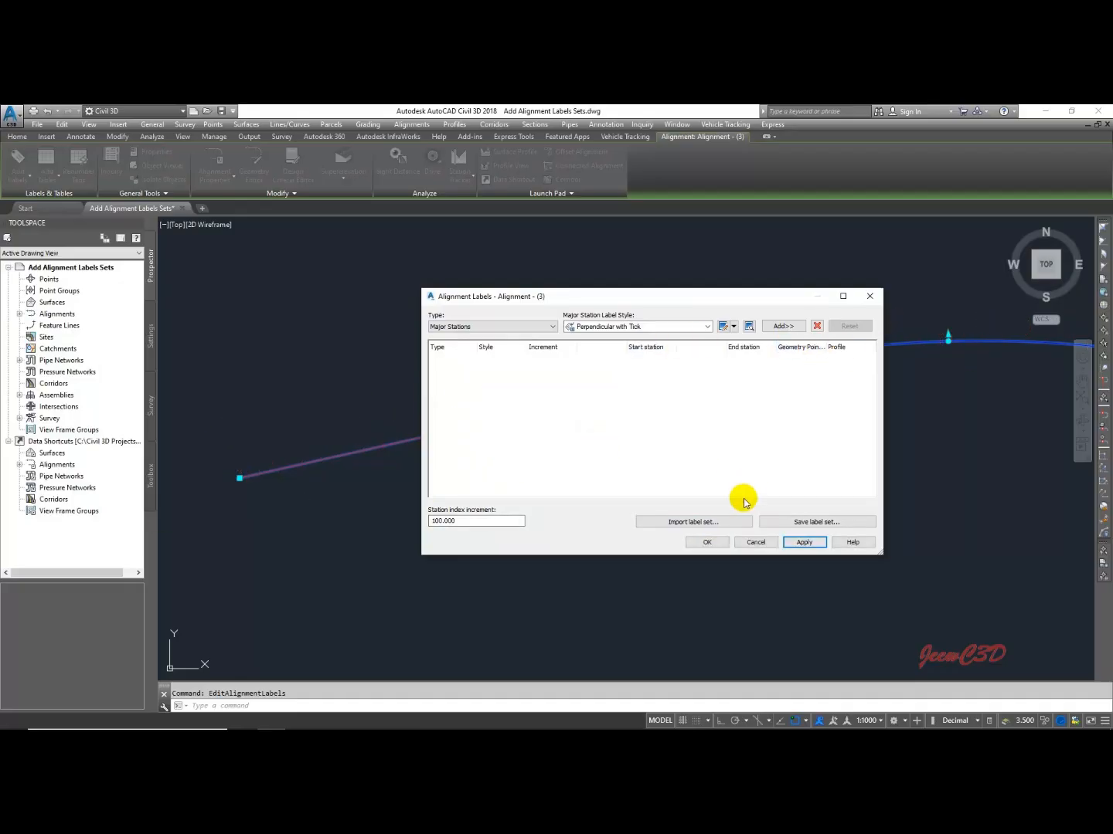
Import the All Labels label set into the alignment's label settings and apply it
left_click(709, 524)
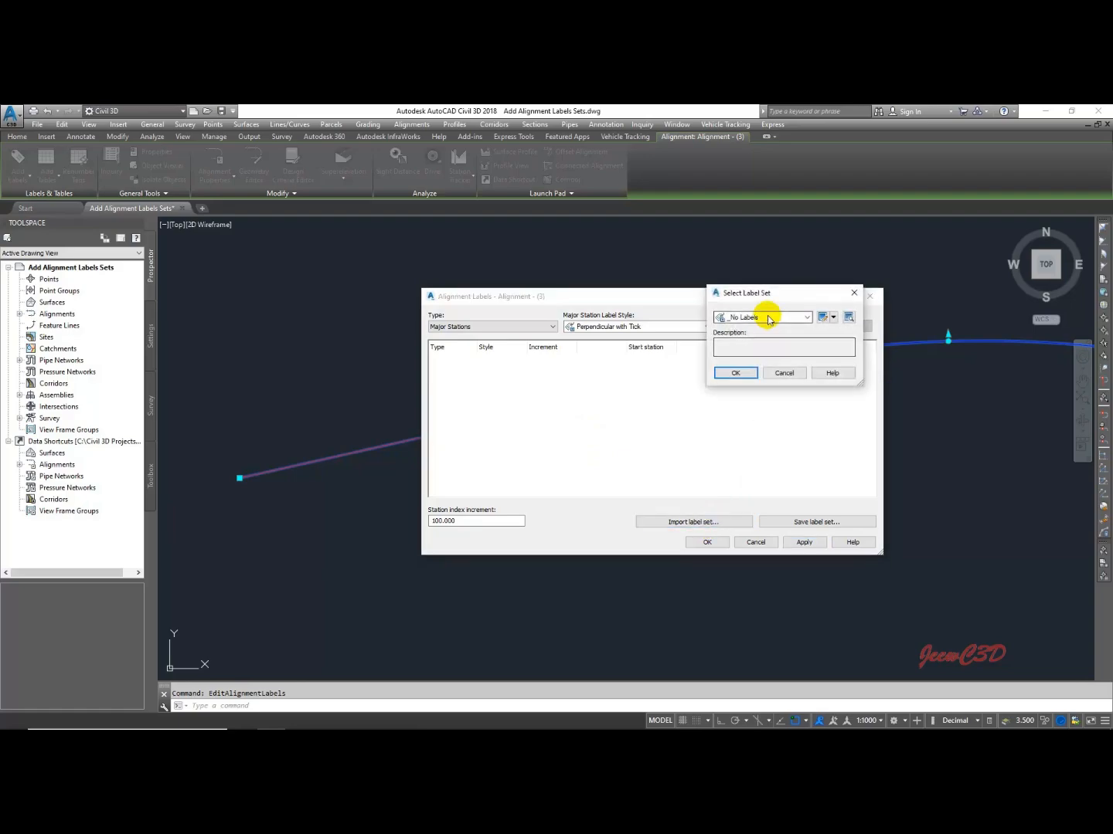
left_click(767, 317)
left_click(747, 337)
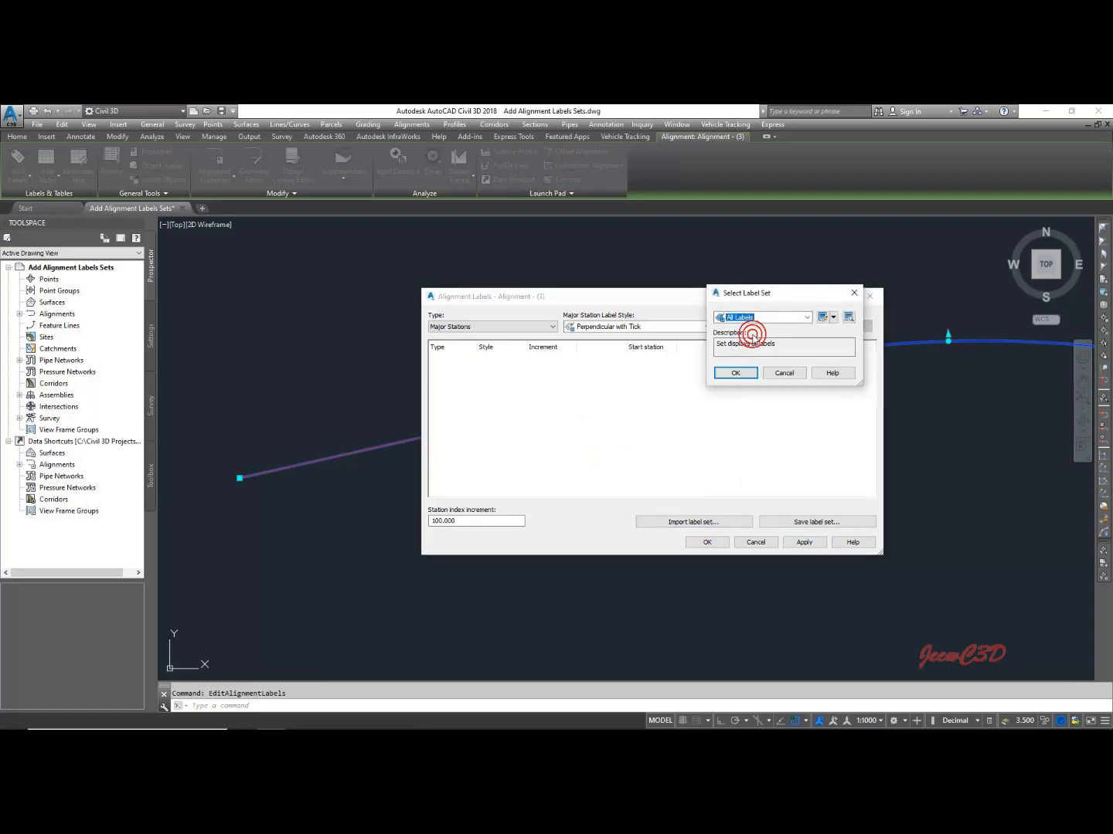
left_click(738, 371)
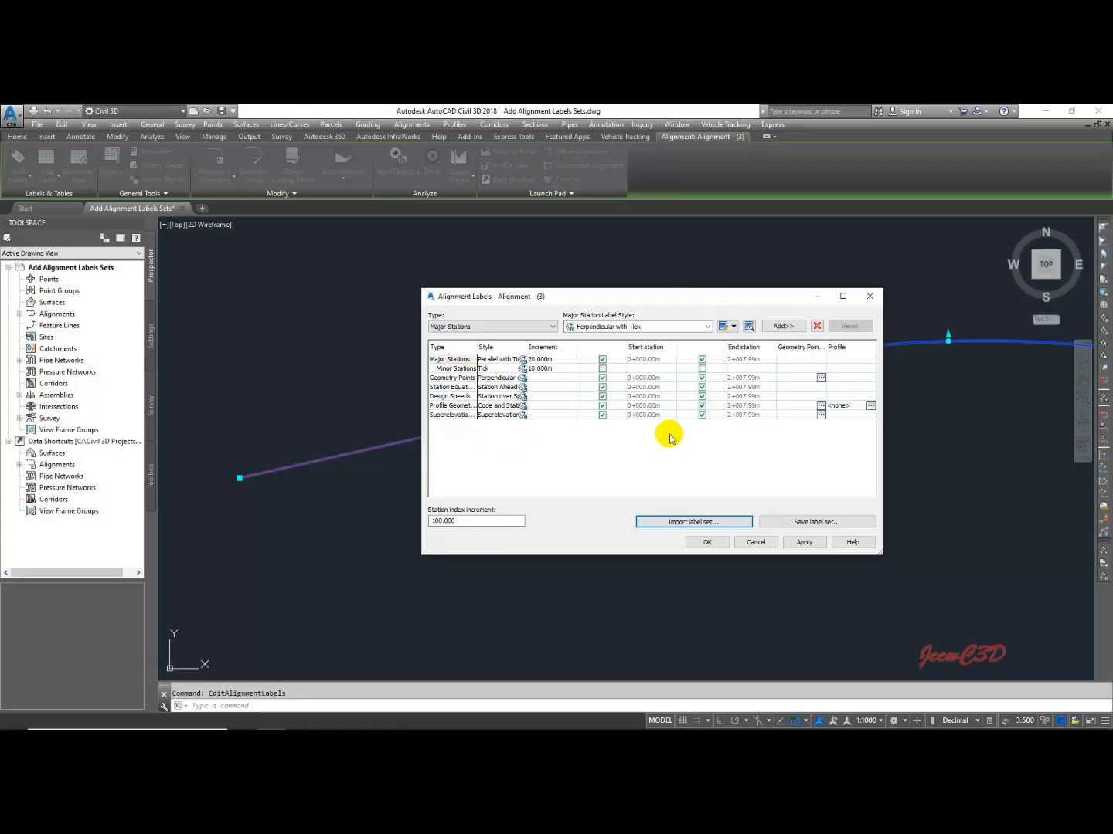
left_click(804, 542)
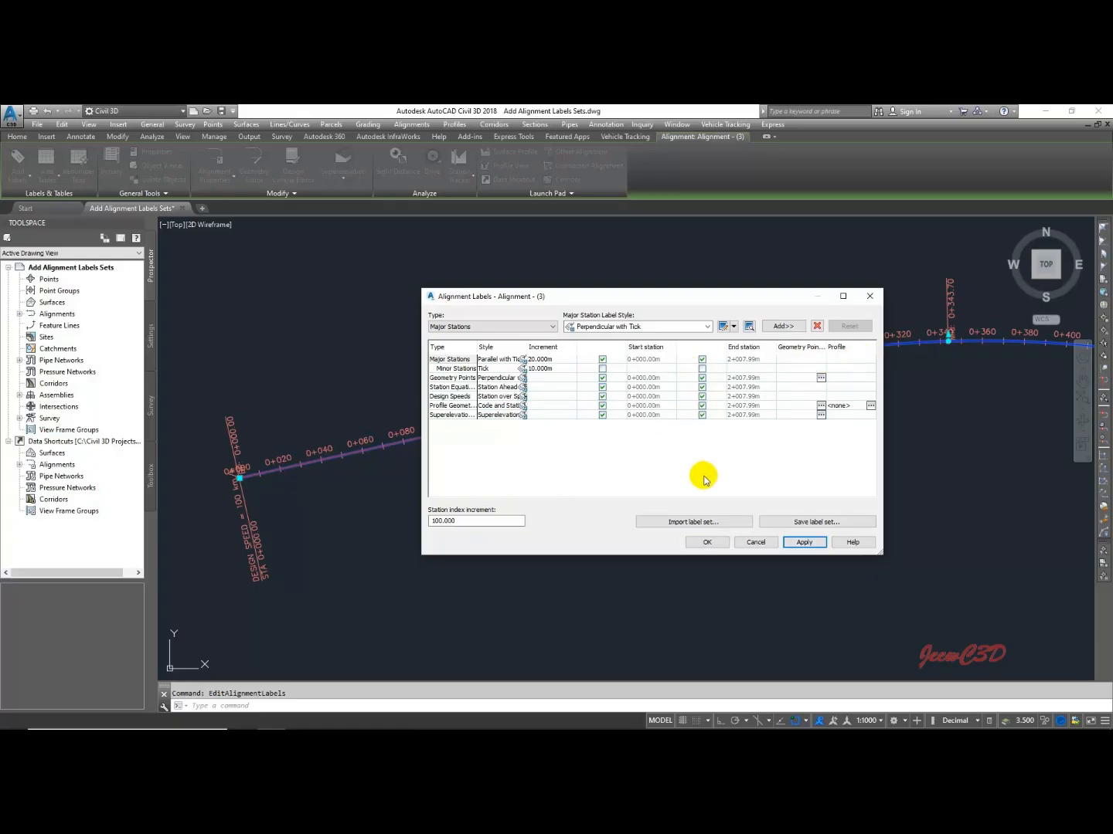
Import the Major and Minor only label set into the alignment's label settings and apply it
left_click(701, 523)
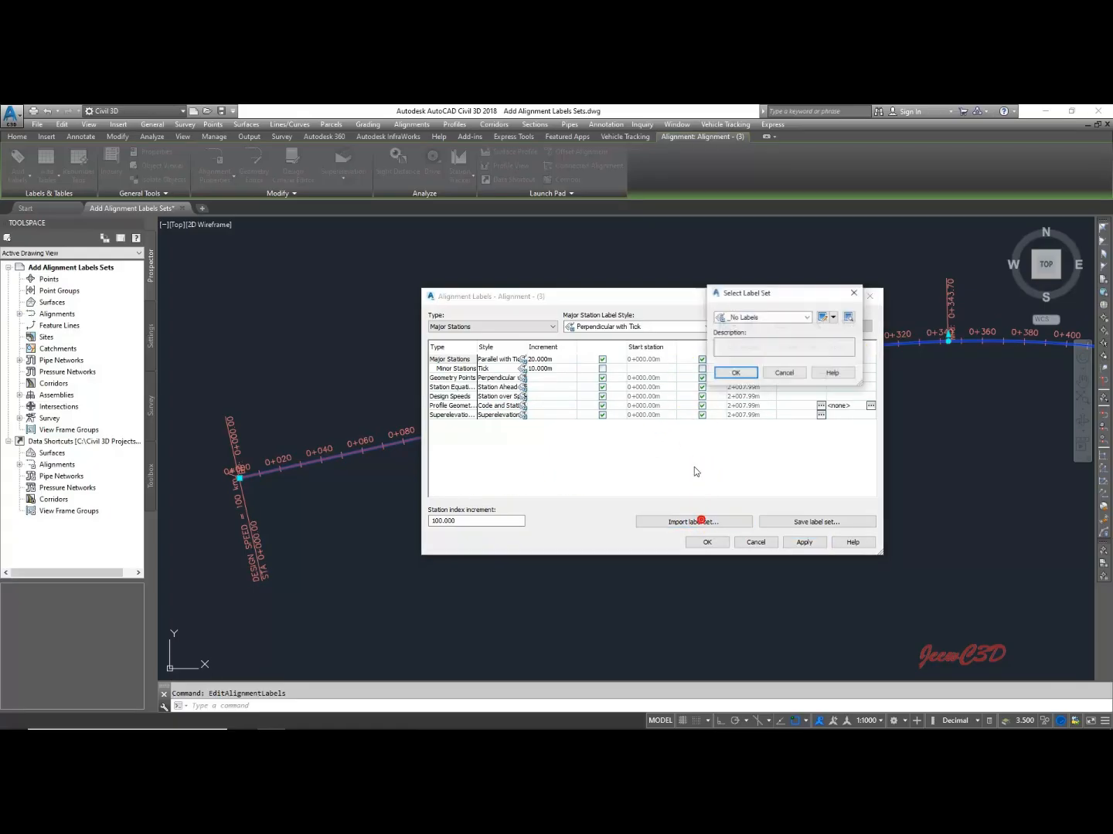
left_click(747, 316)
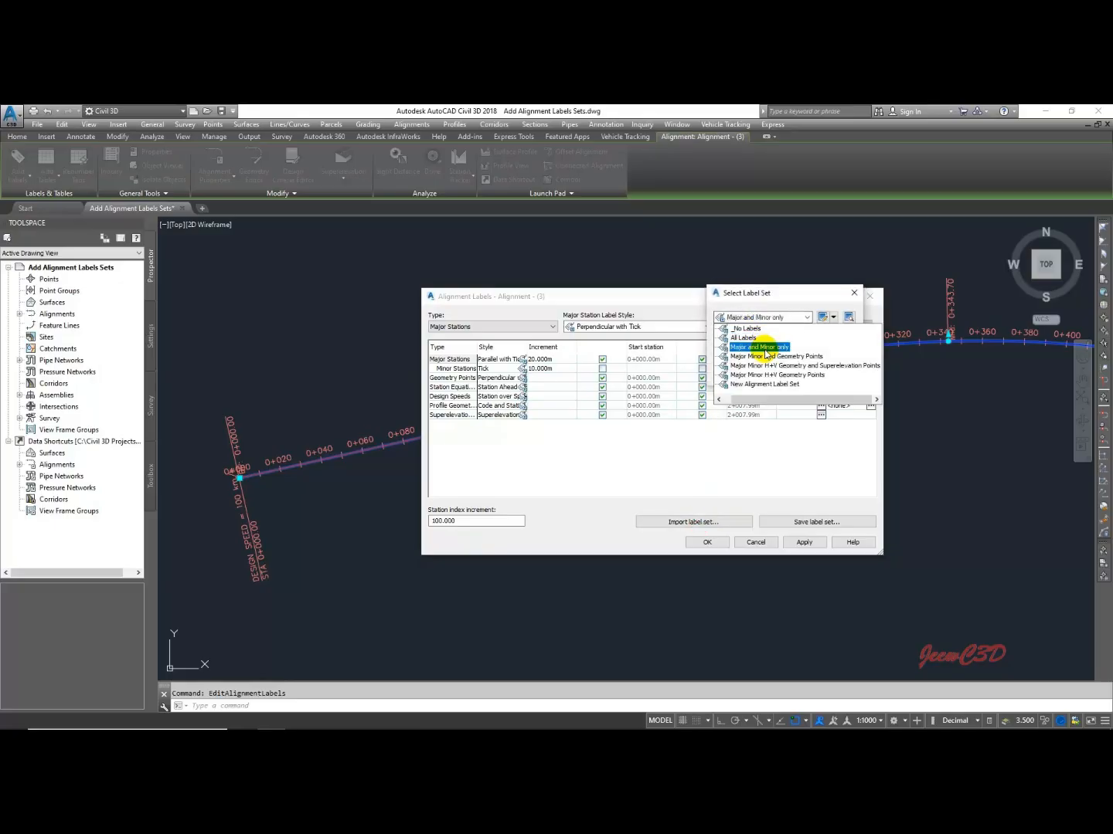
left_click(761, 347)
left_click(736, 372)
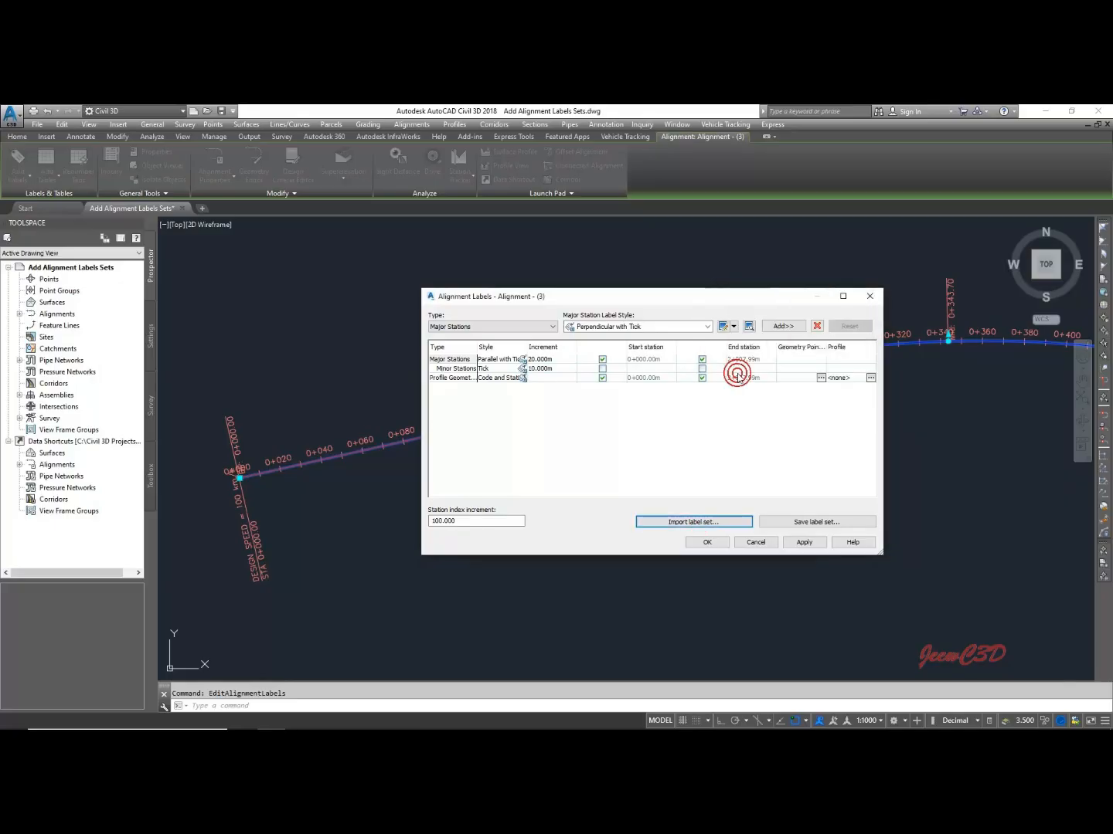
left_click(803, 542)
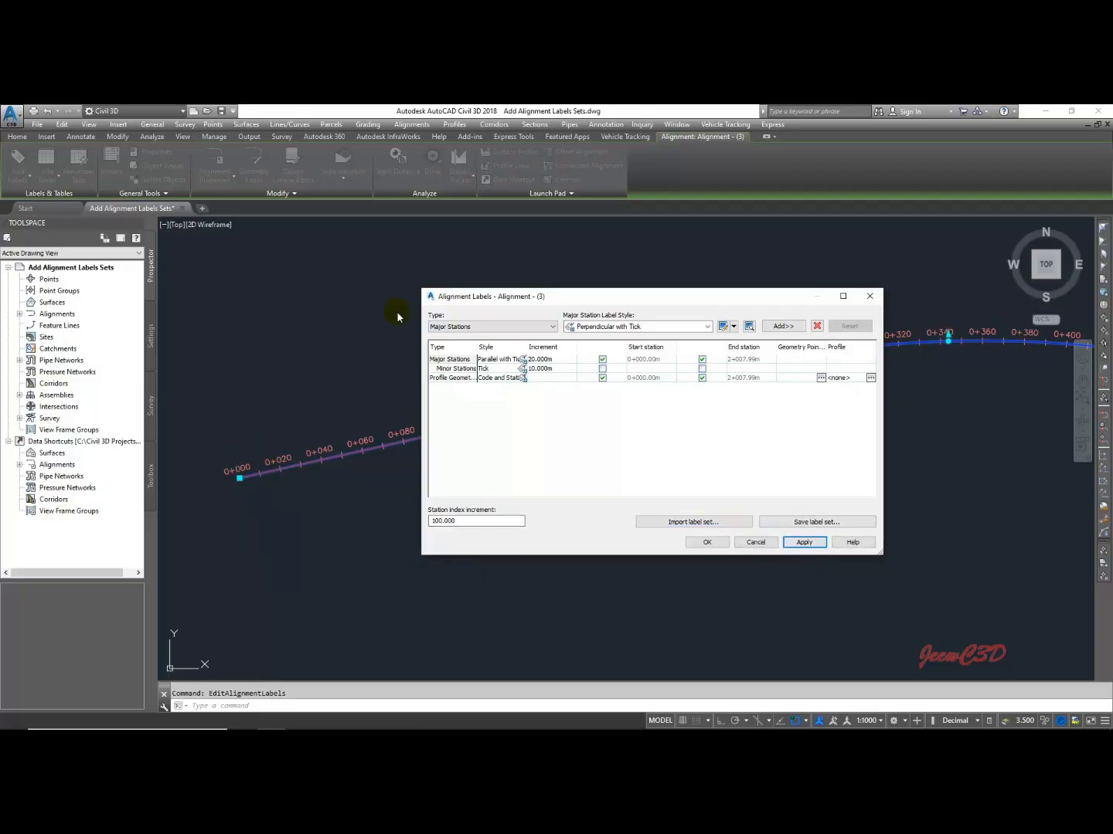
Import the saved New Alignment Label Set, apply it to the alignment and reposition the label settings dialog over the drawing
left_click(723, 524)
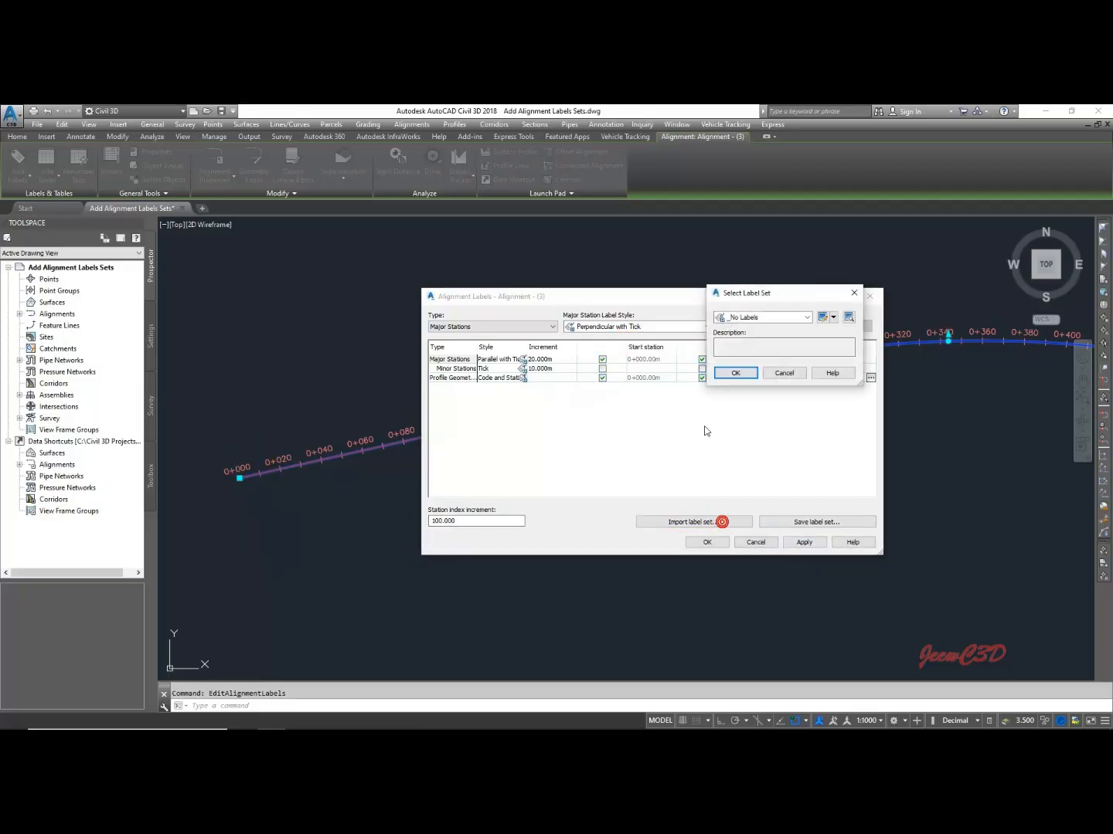
left_click(758, 318)
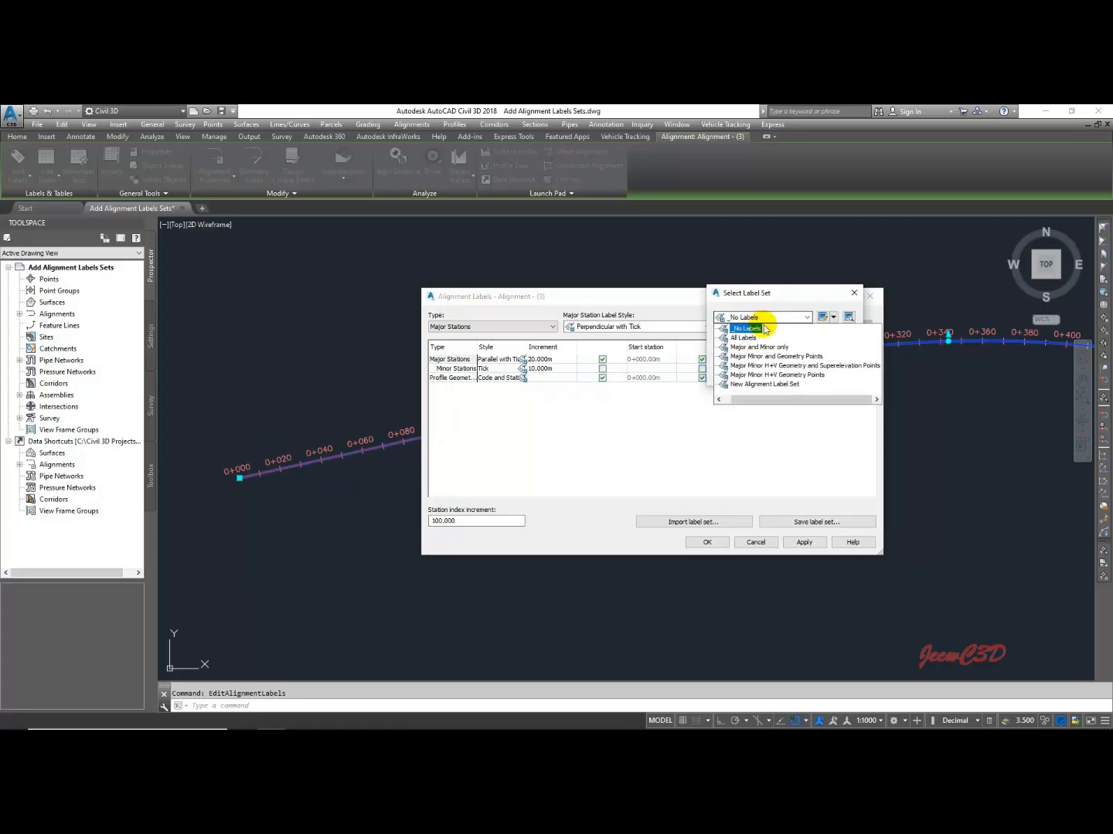
left_click(784, 385)
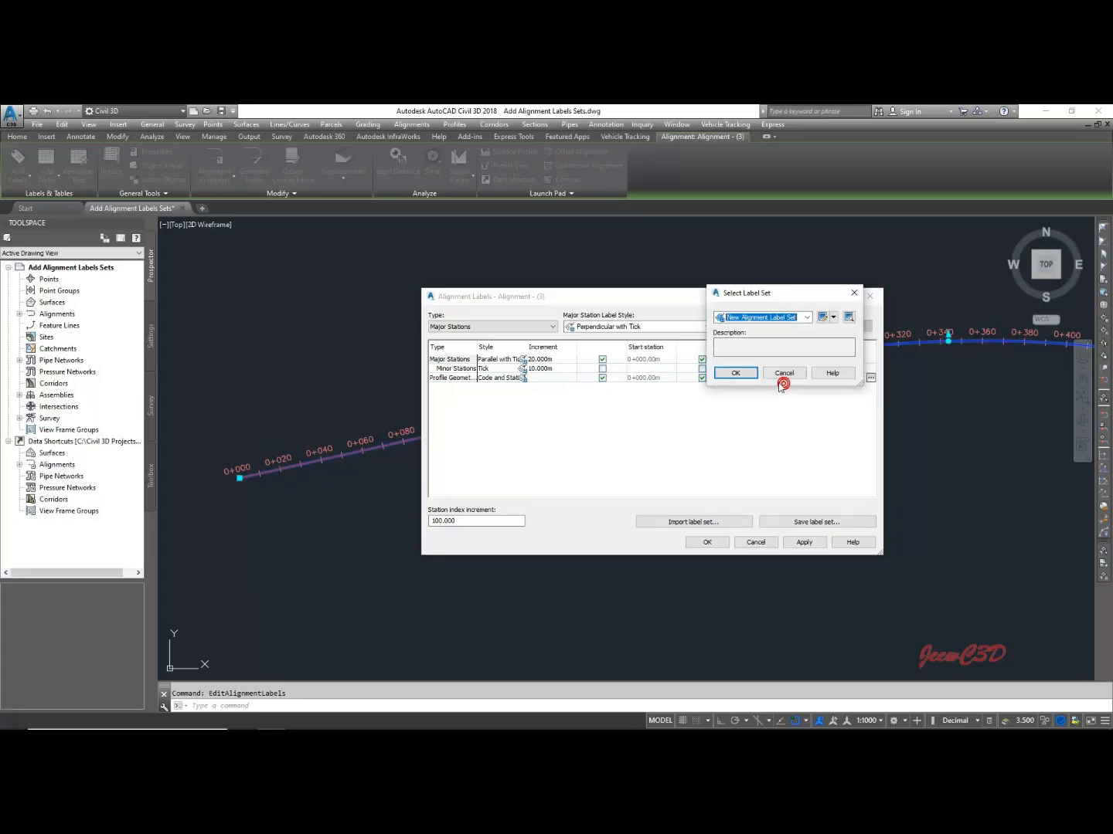
left_click(743, 378)
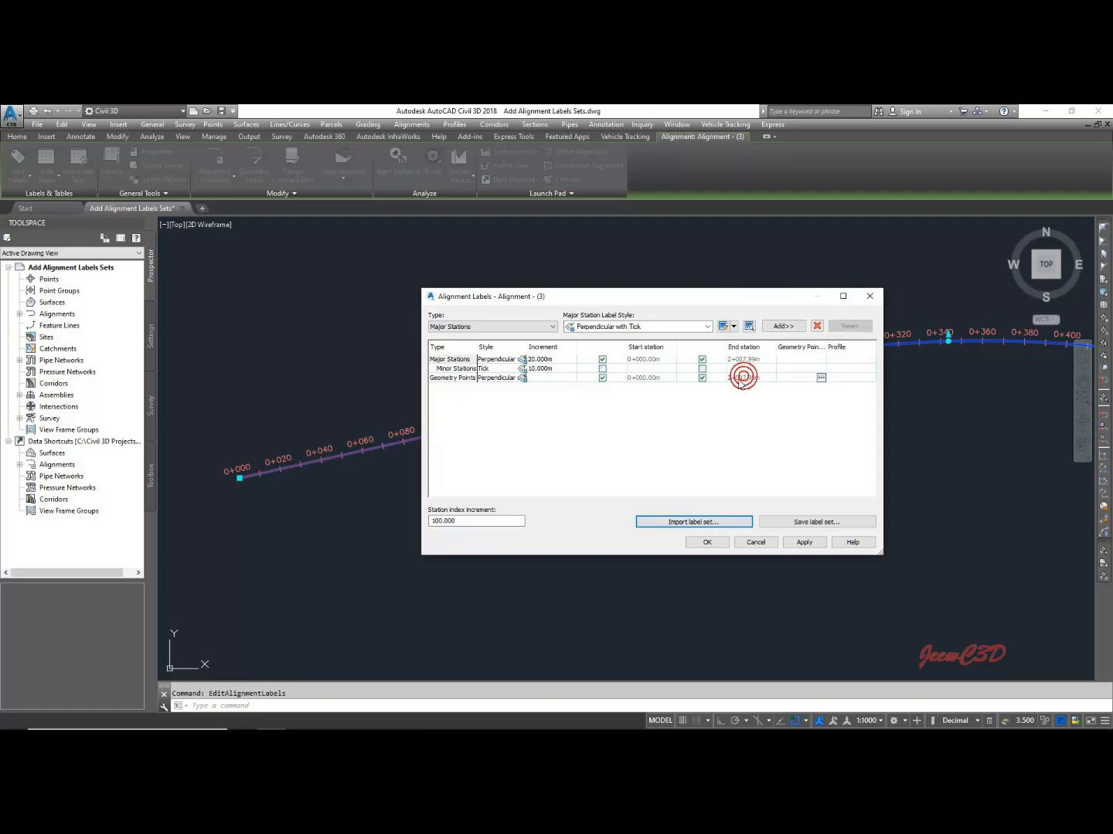
left_click(804, 542)
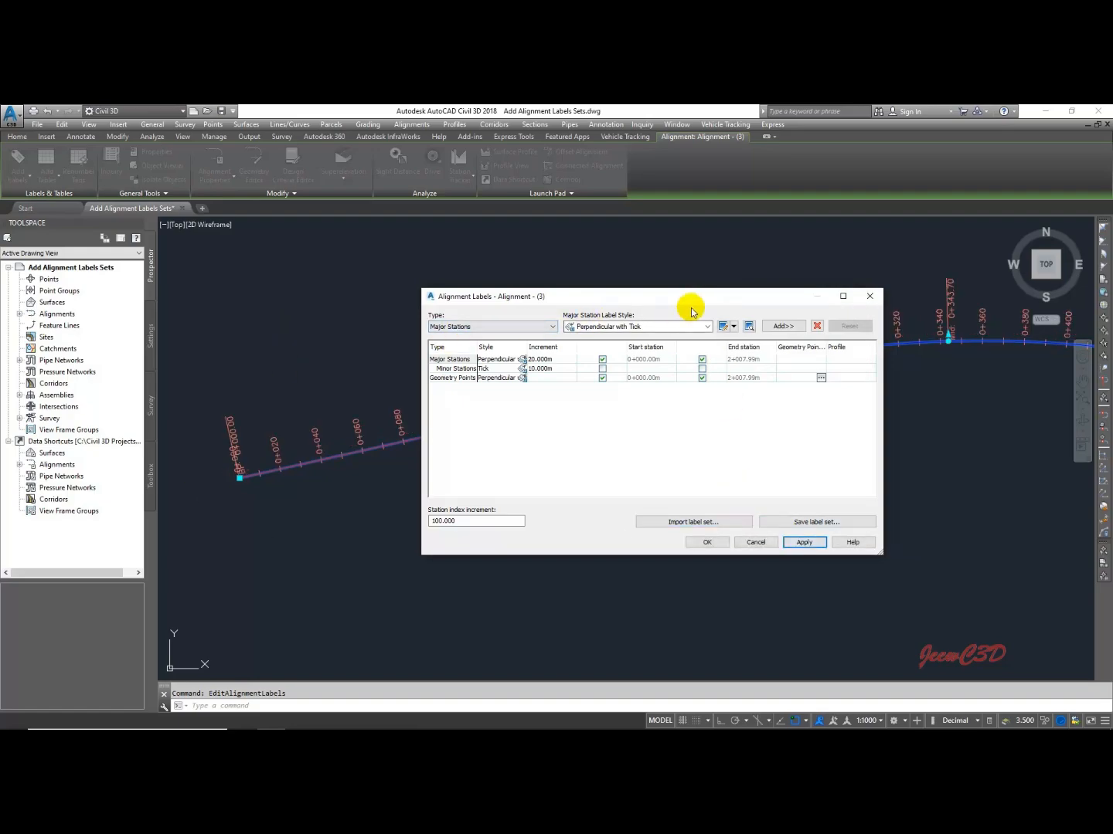
mouse_move(699, 303)
left_mouse_down()
mouse_move(553, 307)
mouse_move(531, 437)
mouse_move(531, 268)
left_mouse_up()
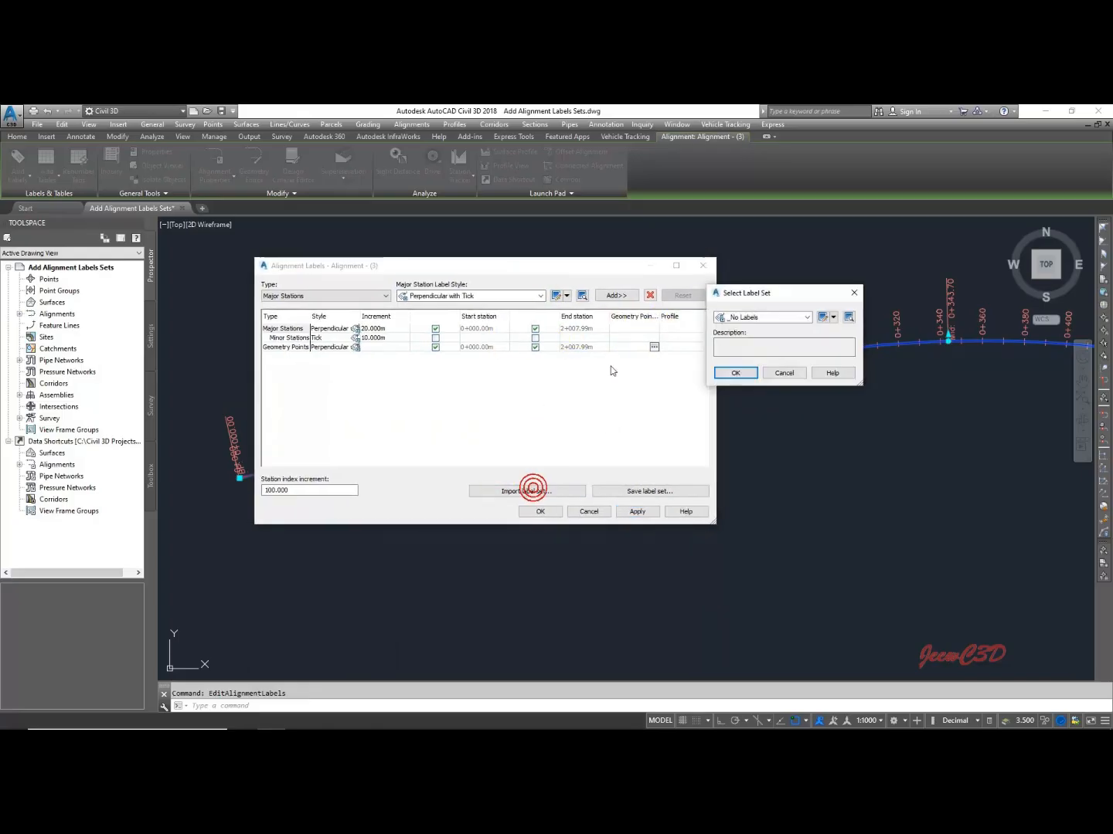
Import the Major Minor and Geometry Points label set into the alignment's label settings, accept them and deselect the alignment
left_click(734, 317)
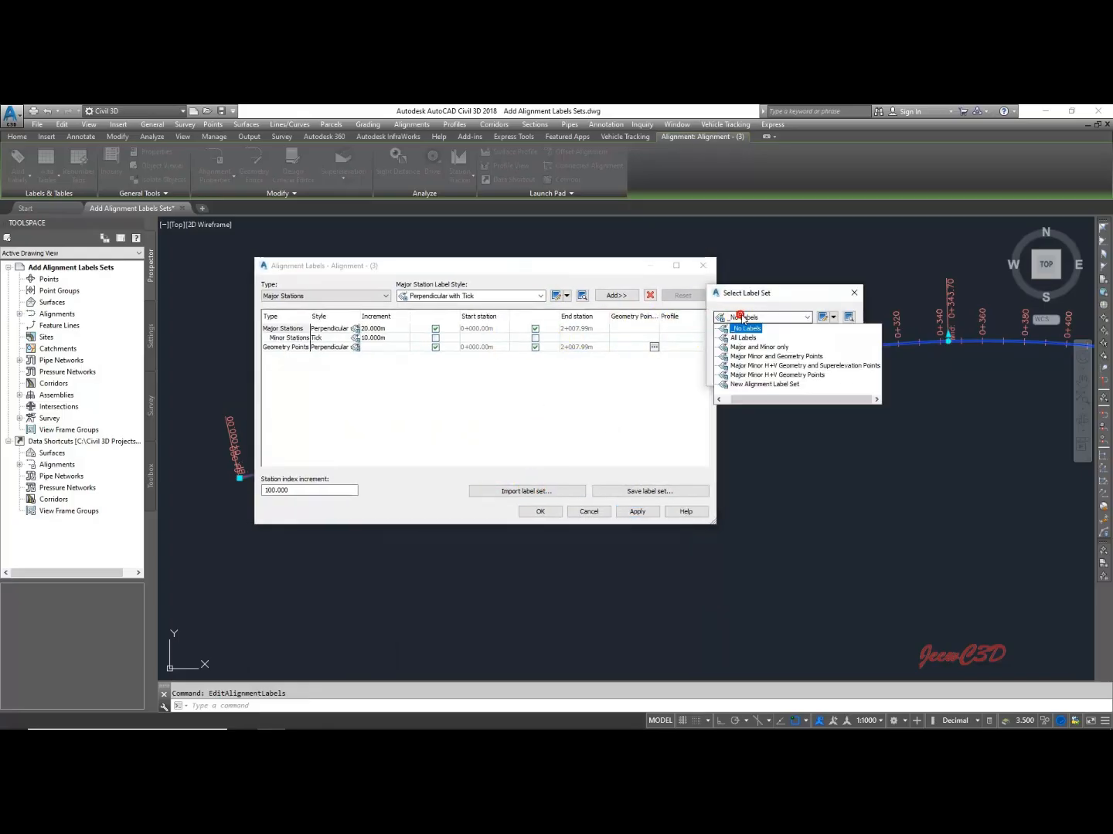
left_click(775, 357)
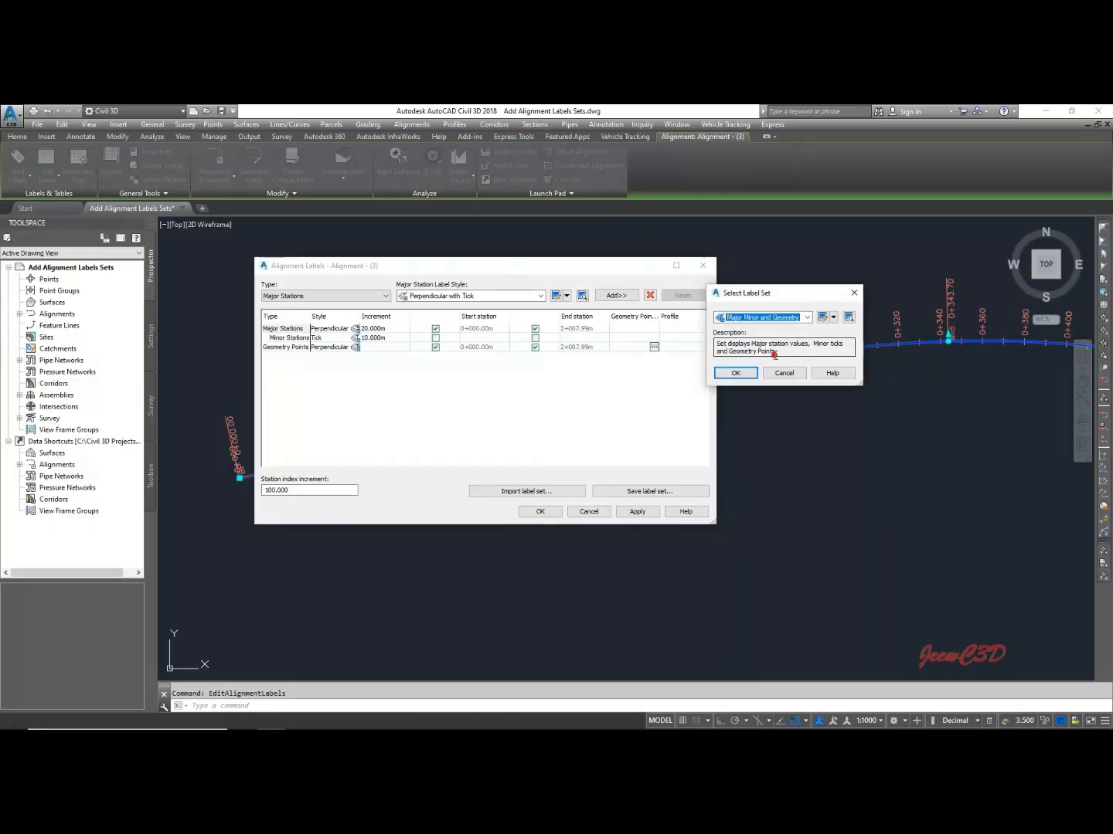
left_click(739, 373)
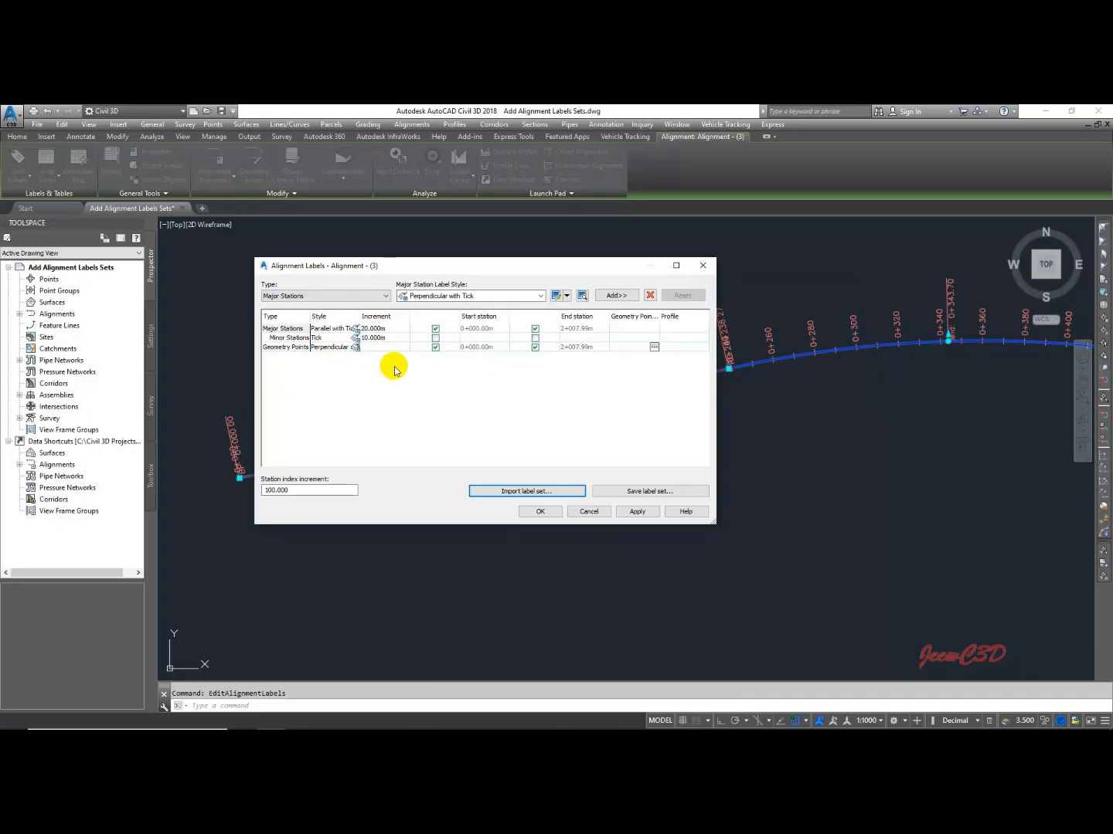
left_click(375, 338)
left_click(374, 348)
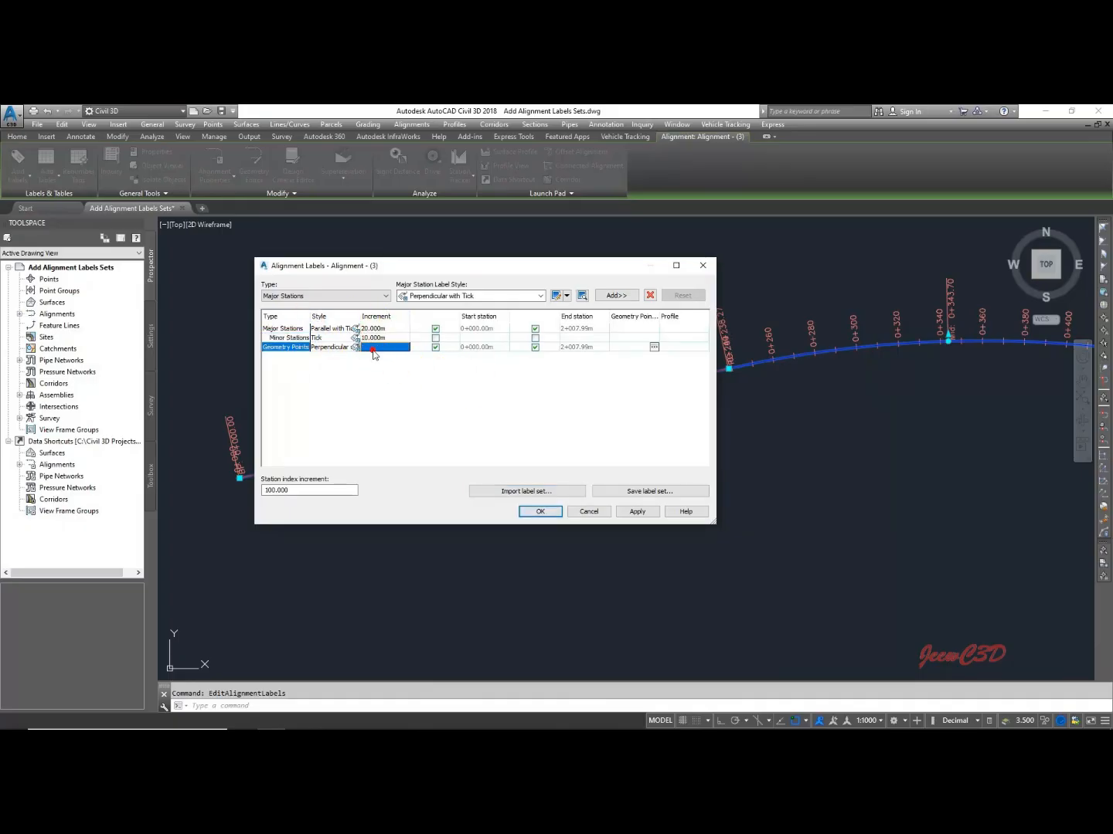
left_click(538, 511)
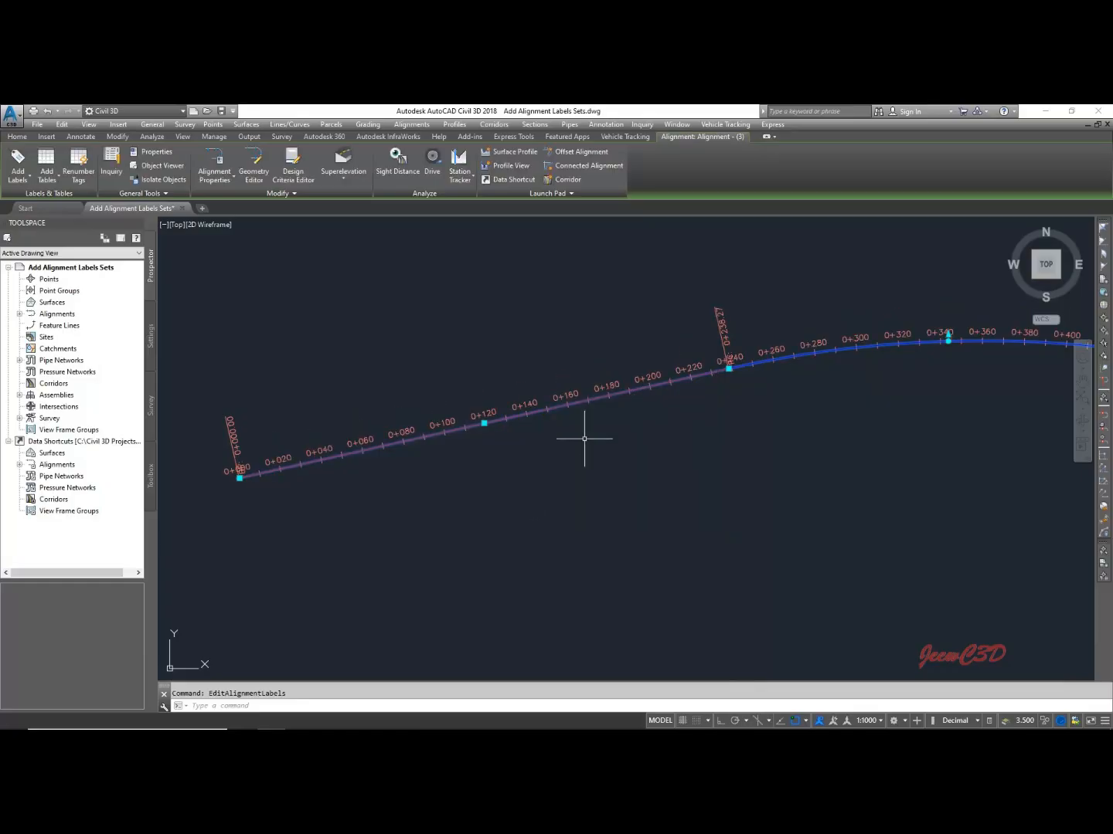
key("Escape")
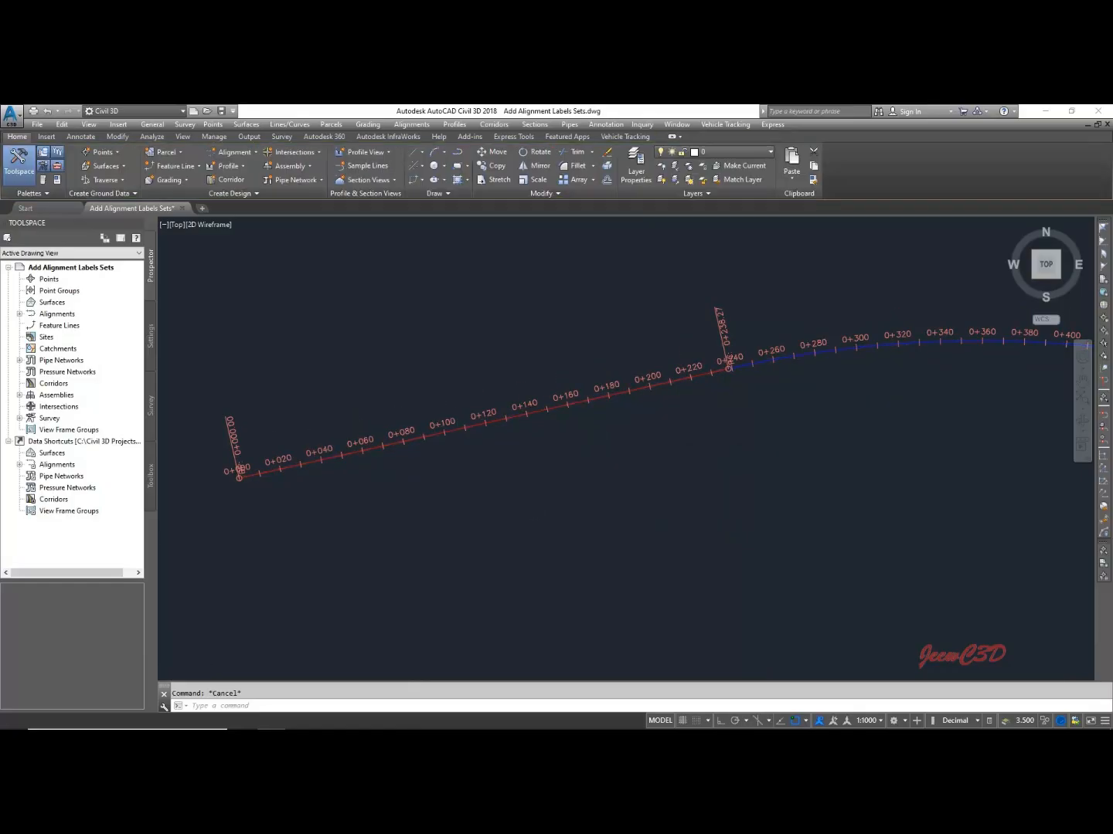
Examine the station and geometry point labels along the full length of the alignment
scroll(467, 436, "down", 2)
middle_click_drag(790, 400, 573, 400)
scroll(592, 429, "down", 4)
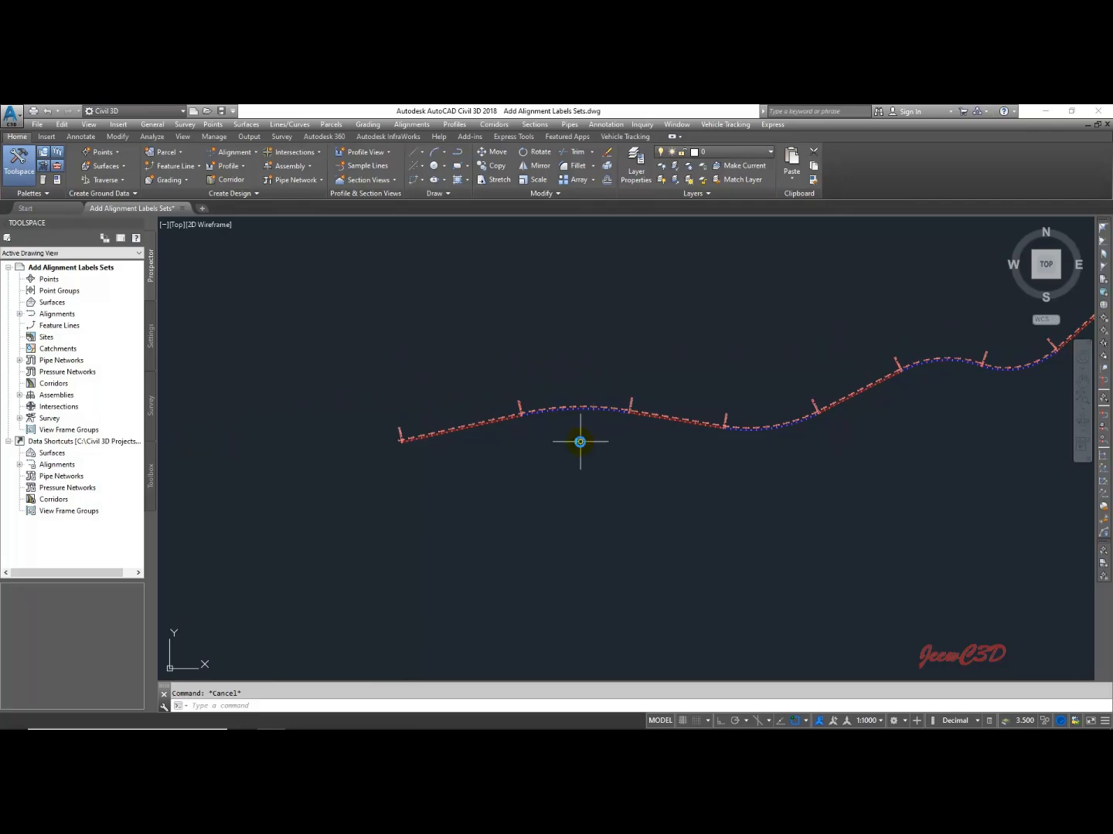
scroll(580, 442, "down", 2)
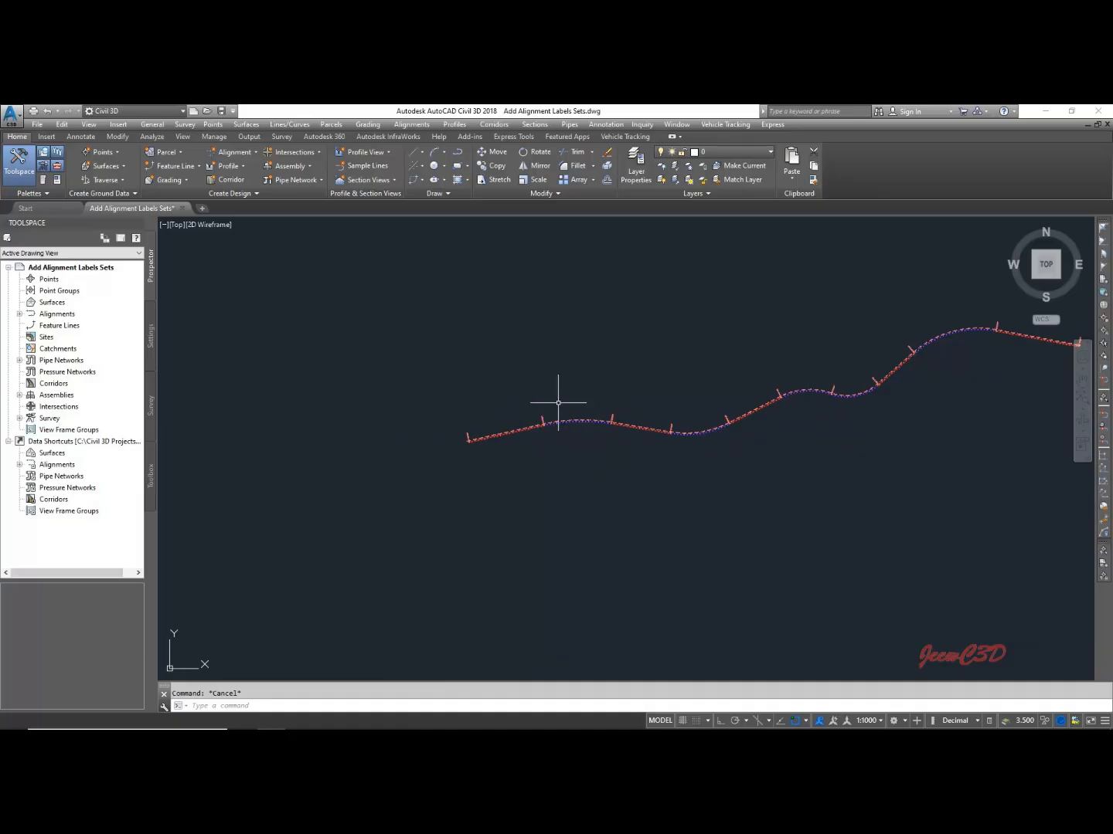
middle_click_drag(555, 382, 651, 397)
scroll(639, 414, "up", 2)
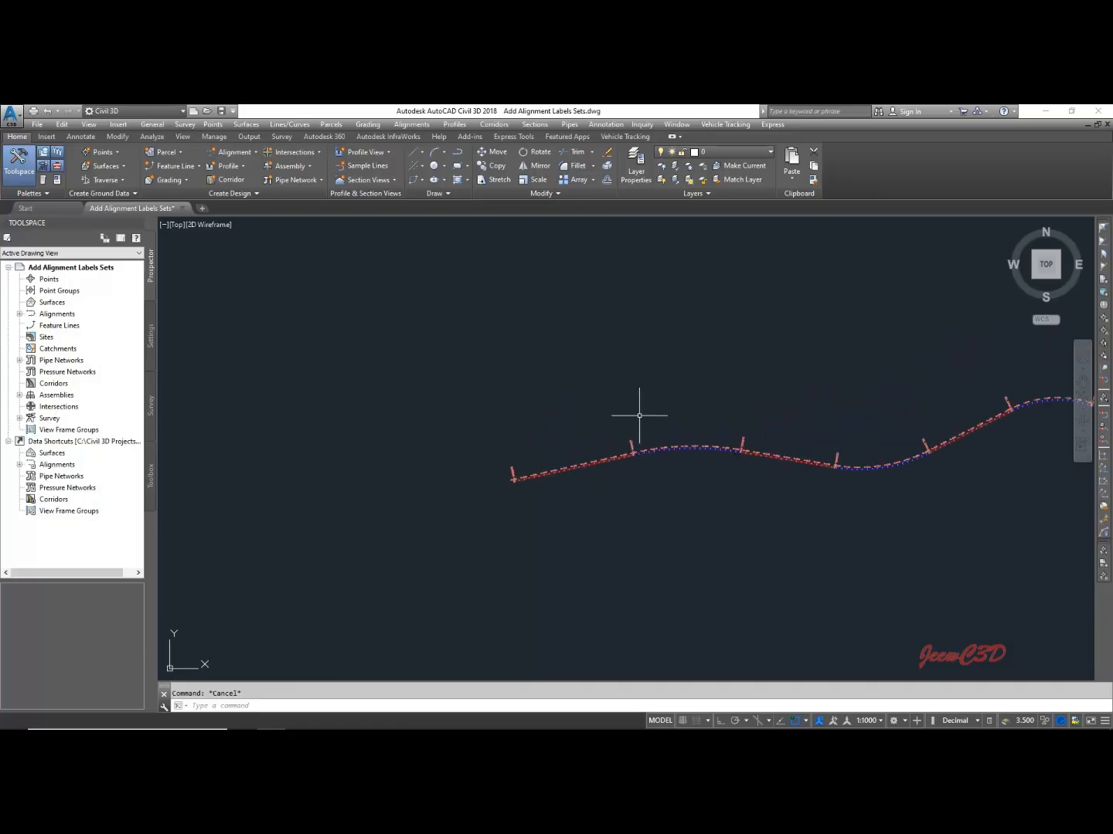
scroll(639, 415, "down", 2)
middle_click_drag(766, 378, 578, 403)
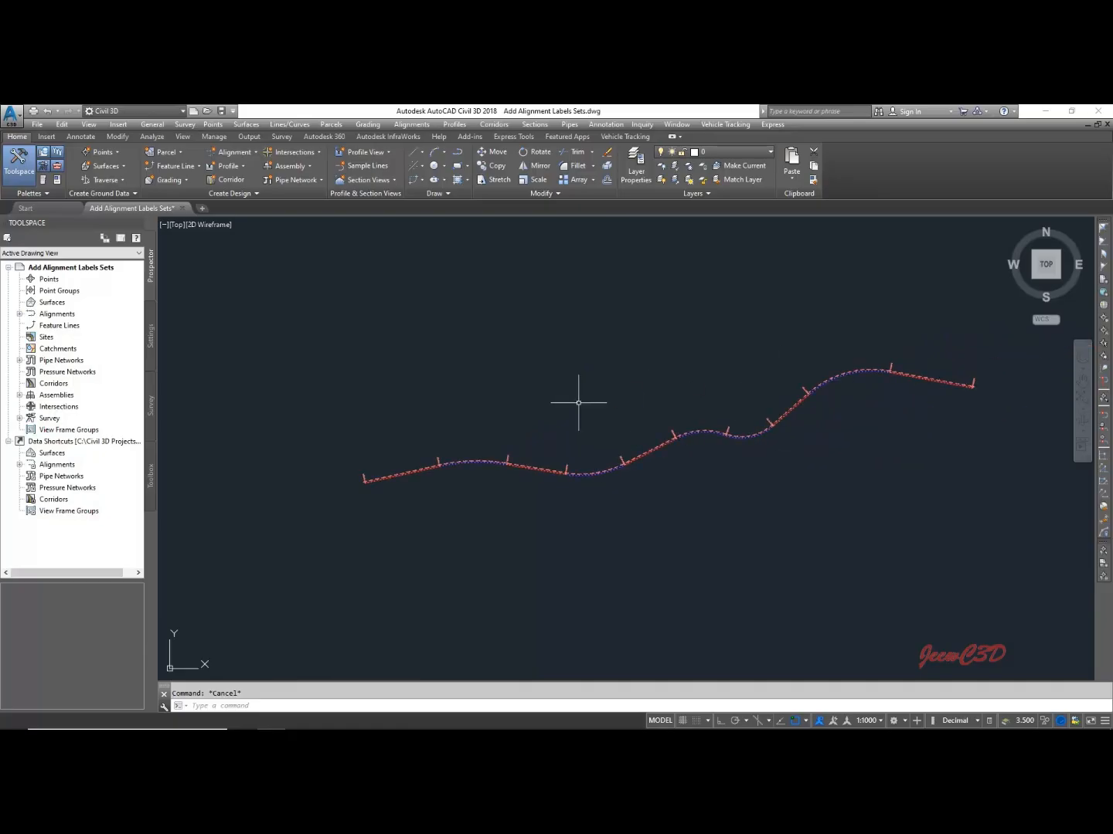